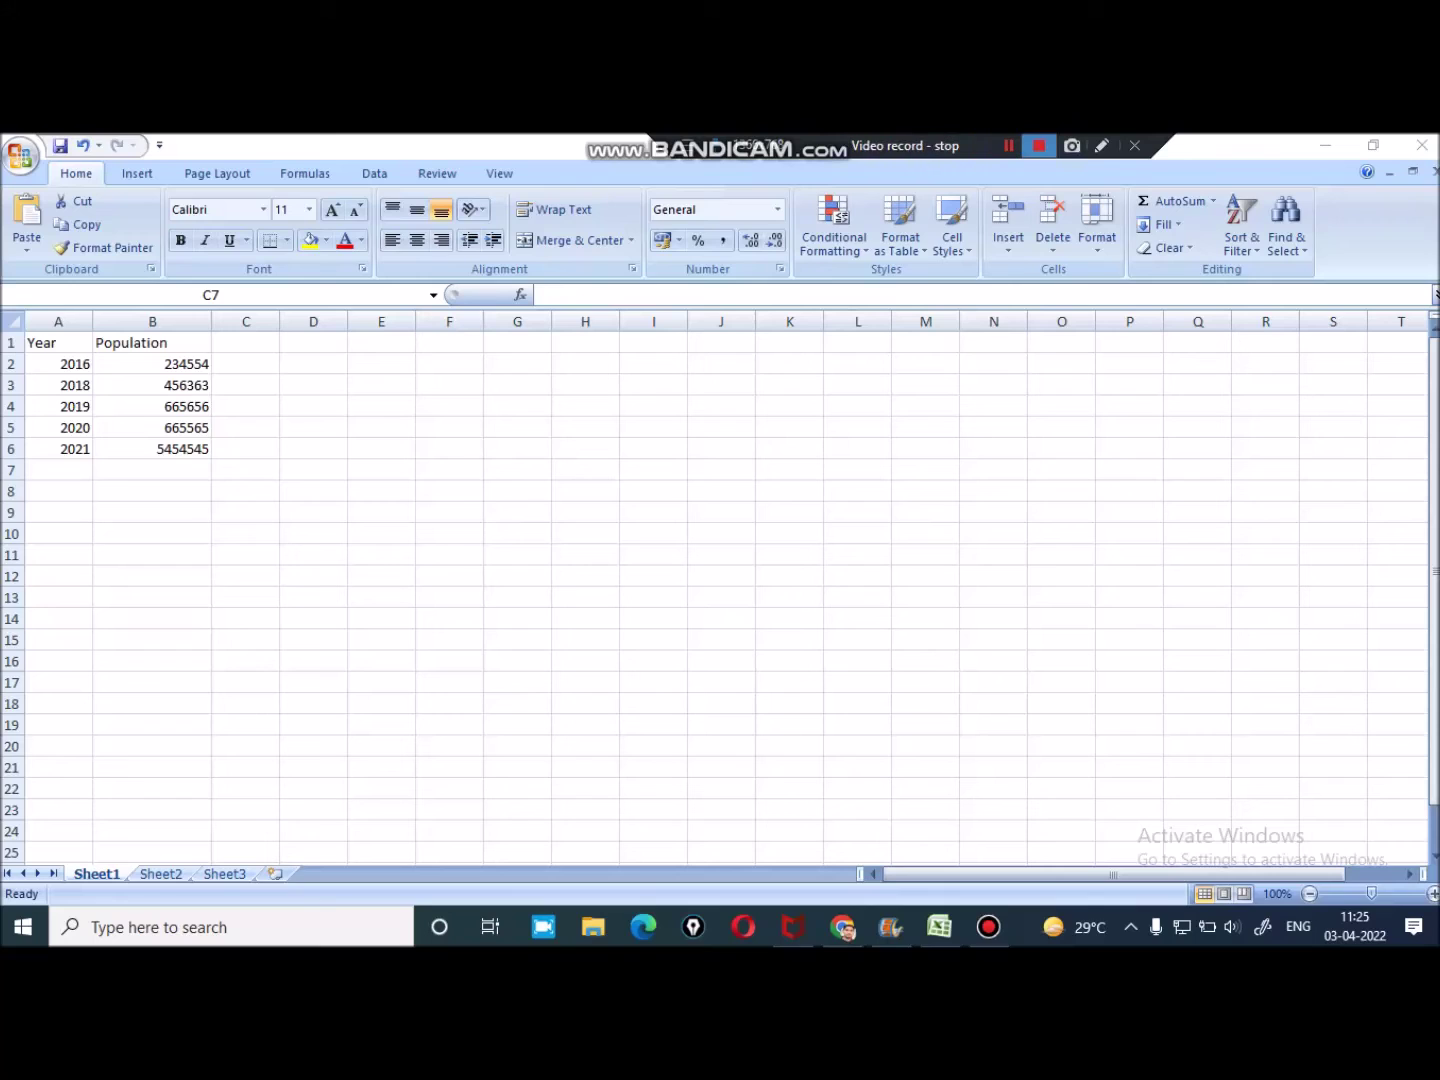
Turn on Bandicam's screen drawing mode and pick the red pencil
click(1102, 145)
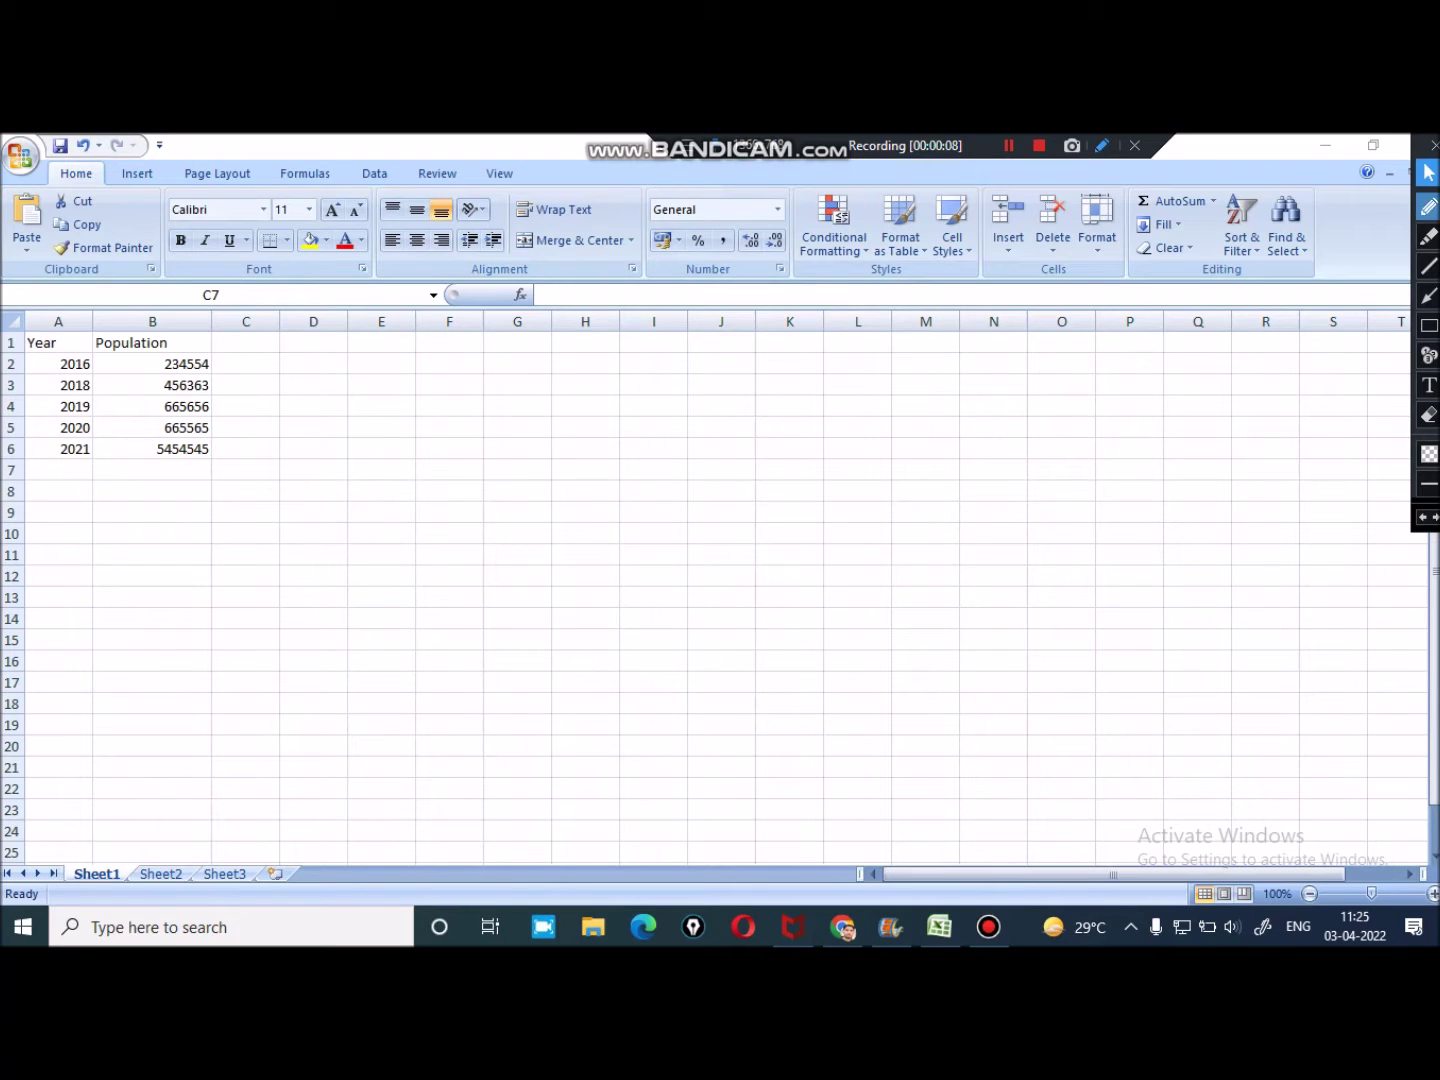
click(1428, 205)
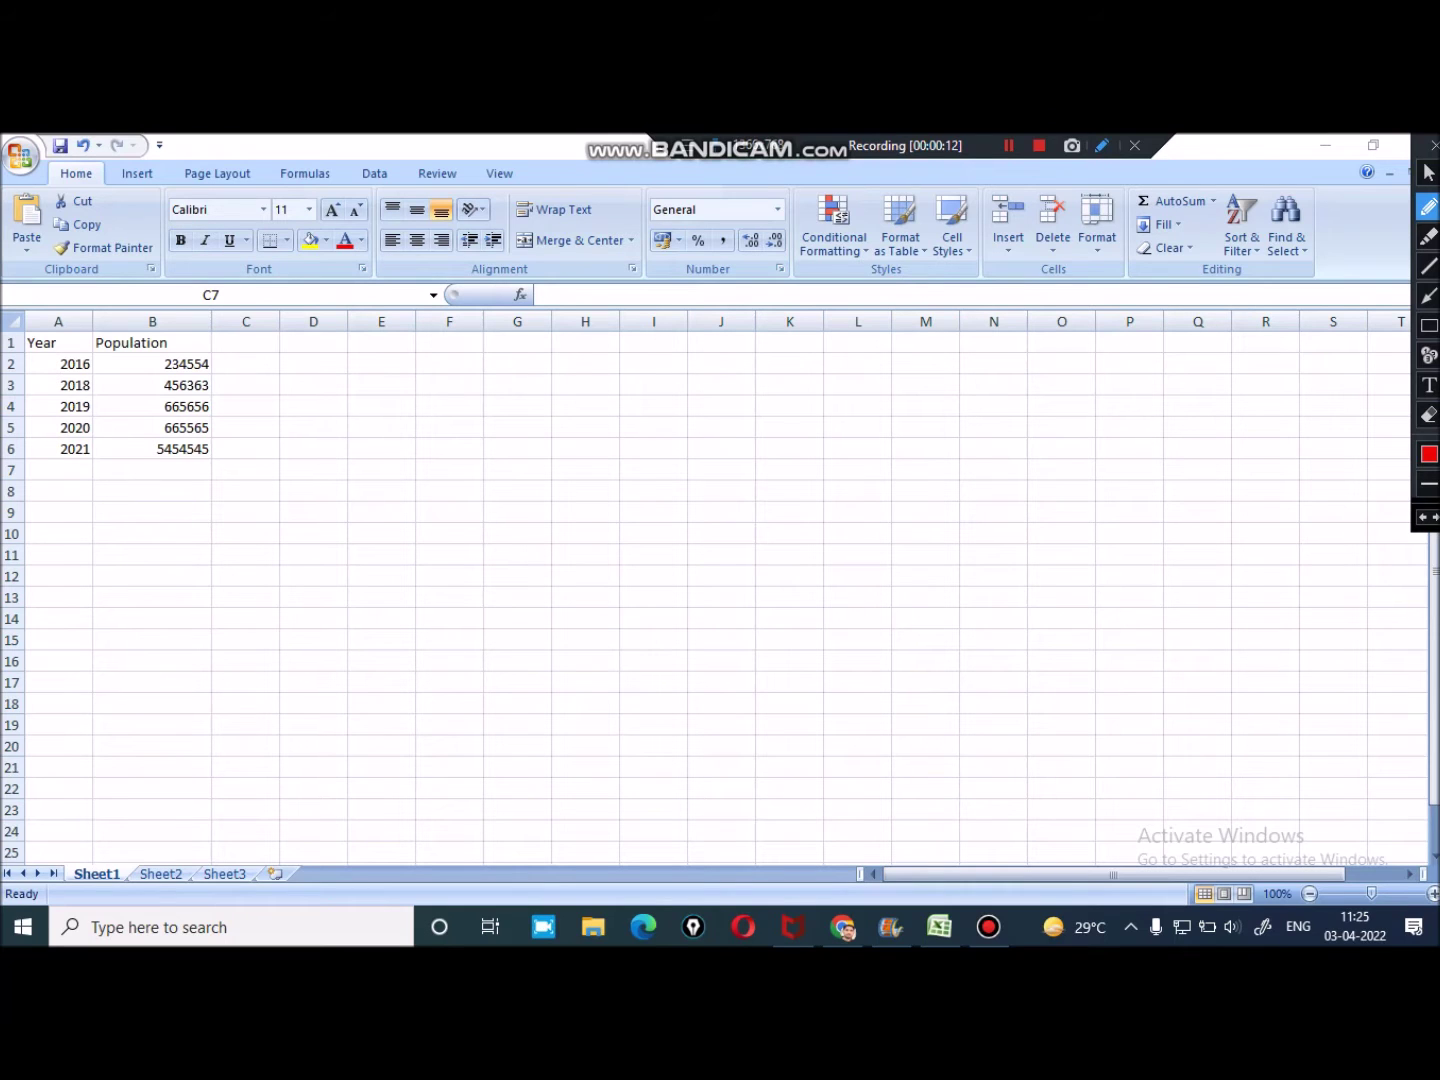
Tick the Year and Population headers, underline the table and draw an arrow away from it
mouse_move(82, 334)
mouse_down()
mouse_move(128, 314)
mouse_move(244, 331)
mouse_up()
drag(50, 478, 246, 472)
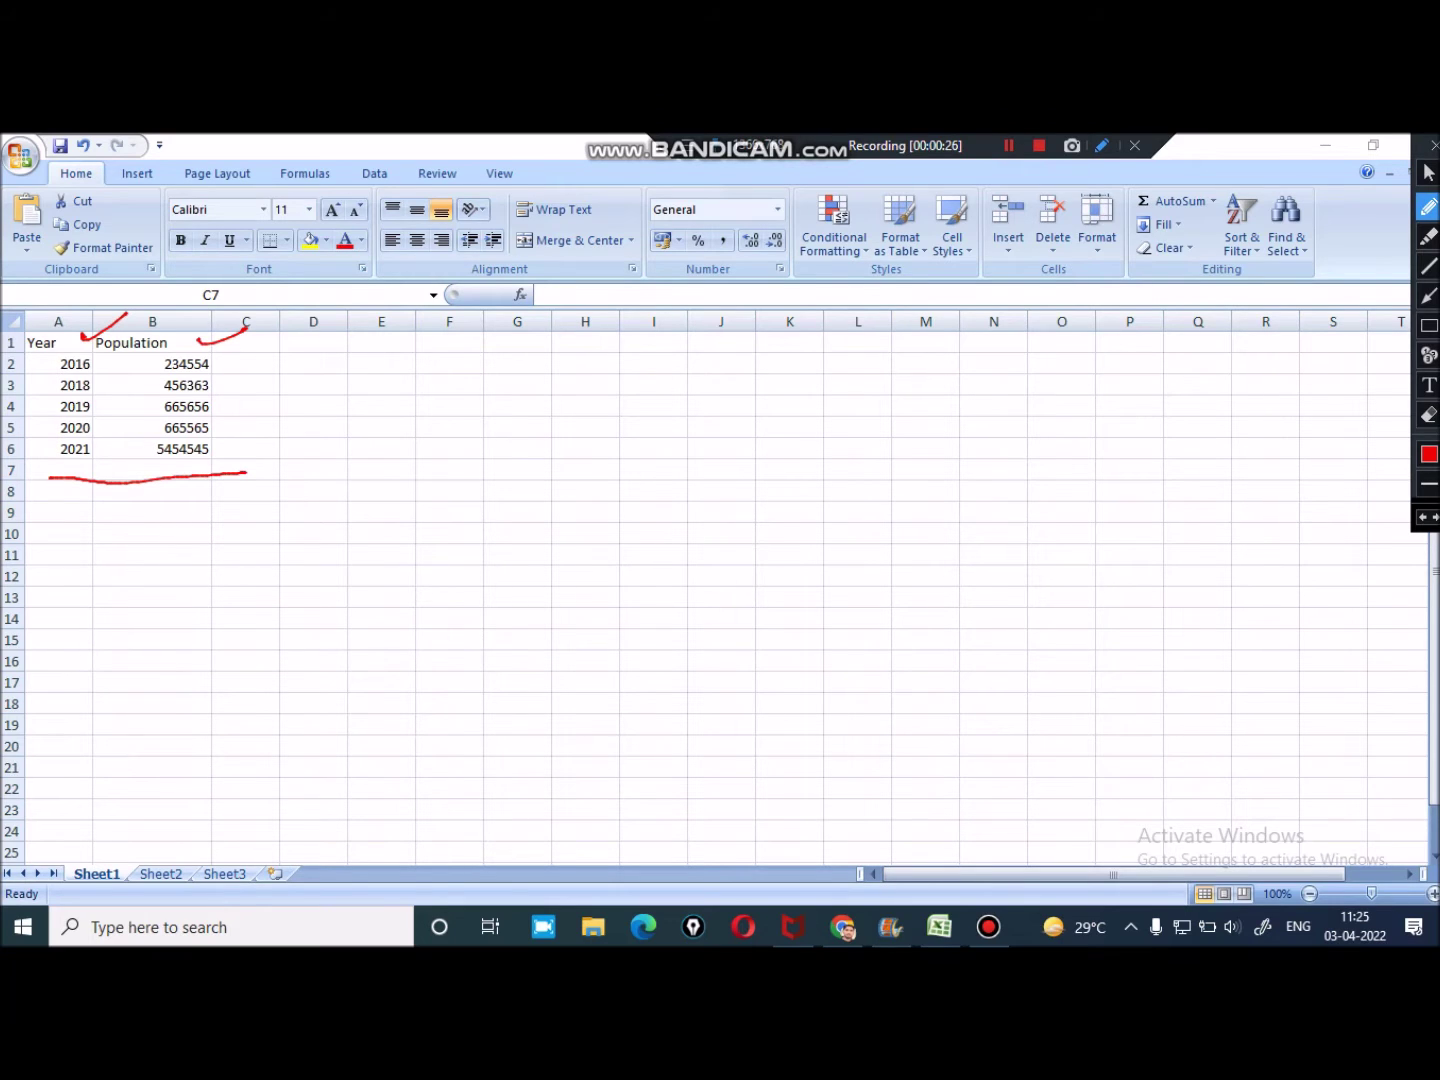
mouse_move(226, 409)
mouse_down()
mouse_move(268, 405)
mouse_move(258, 446)
mouse_up()
Handwrite 'Graph?' beside the table with small arrows and begin writing a graph type
drag(322, 383, 317, 545)
mouse_move(329, 422)
mouse_down()
mouse_move(378, 424)
mouse_move(398, 450)
mouse_move(391, 510)
mouse_up()
mouse_move(390, 430)
mouse_down()
mouse_move(412, 448)
mouse_move(464, 440)
mouse_move(469, 456)
mouse_up()
drag(467, 433, 500, 430)
mouse_move(467, 444)
mouse_down()
mouse_move(499, 440)
mouse_move(483, 451)
mouse_up()
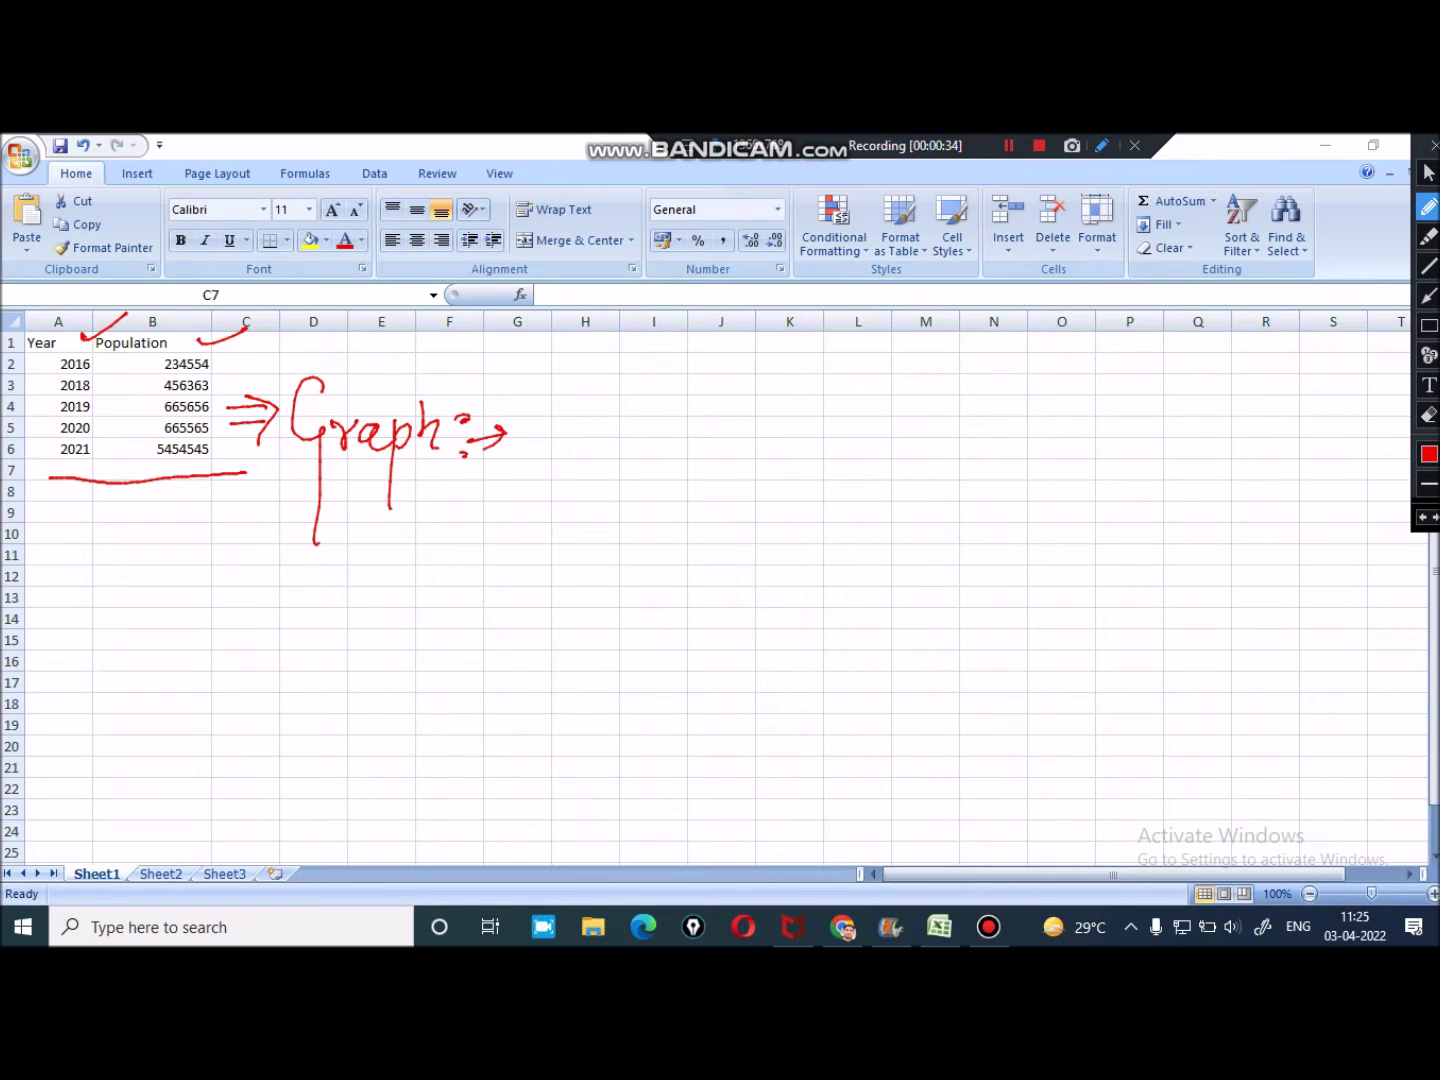
mouse_move(311, 510)
mouse_down()
mouse_move(408, 493)
mouse_move(411, 509)
mouse_up()
mouse_move(394, 484)
mouse_down()
mouse_move(414, 498)
mouse_move(398, 541)
mouse_up()
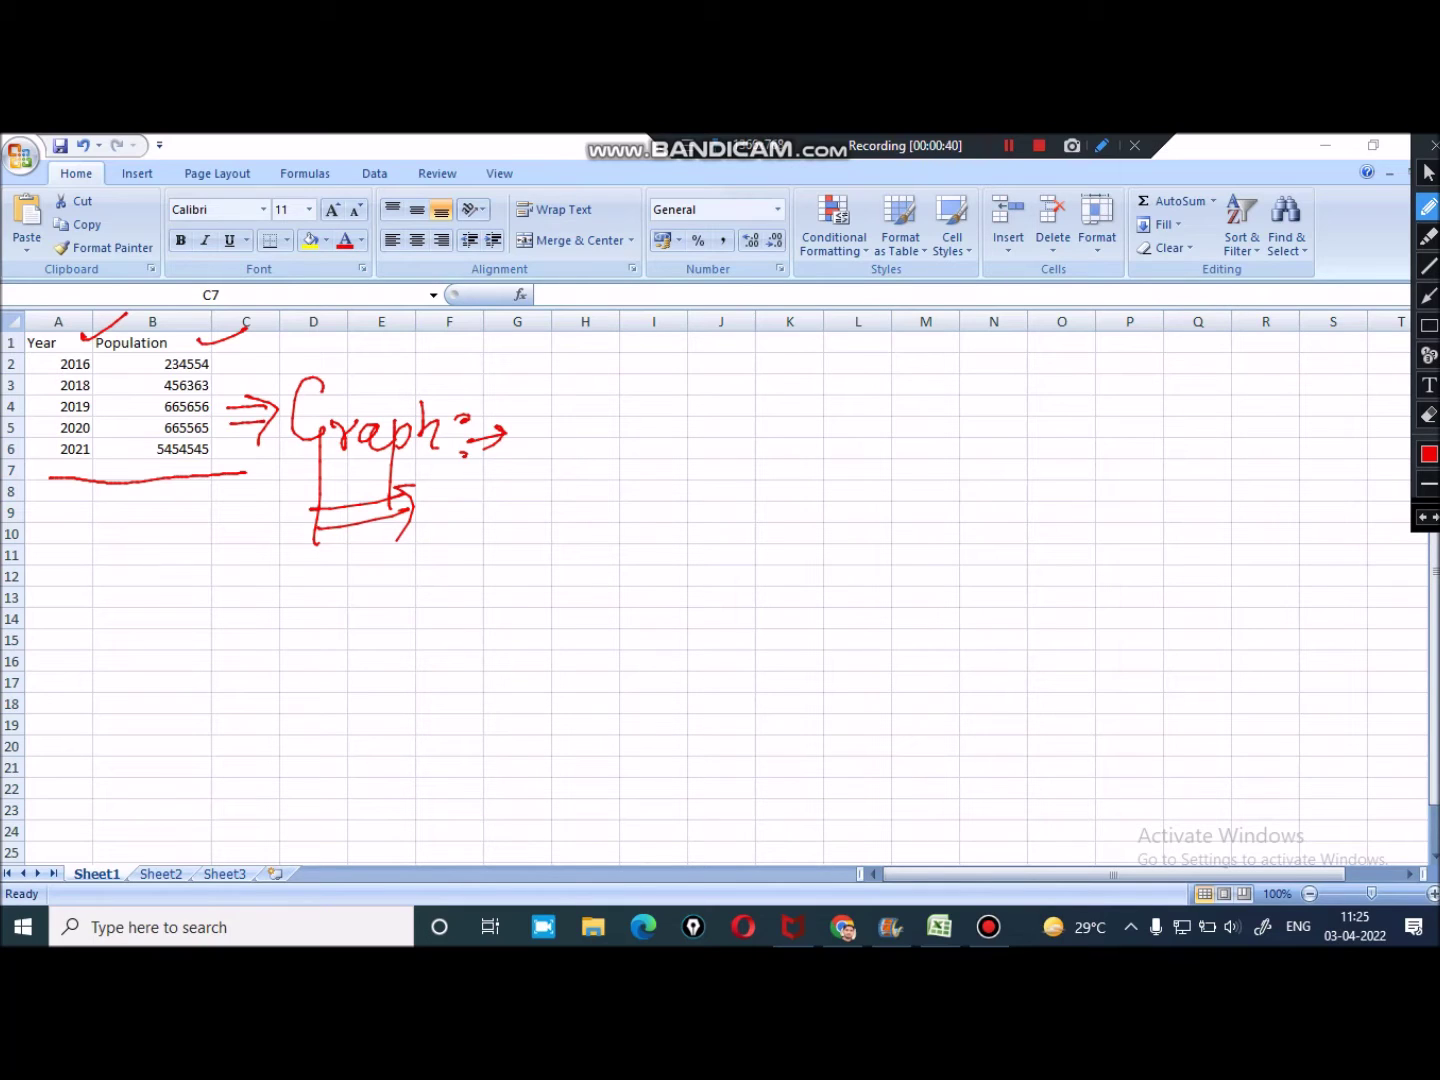
mouse_move(541, 365)
mouse_down()
mouse_move(539, 414)
mouse_move(545, 396)
mouse_move(530, 410)
mouse_up()
mouse_move(576, 398)
mouse_down()
mouse_move(571, 417)
mouse_move(633, 409)
mouse_move(686, 434)
mouse_move(764, 392)
mouse_move(847, 383)
mouse_up()
Sketch an example bar graph with axes, bars, tick marks and a '2016' label
mouse_move(529, 468)
mouse_down()
mouse_move(772, 601)
mouse_move(858, 601)
mouse_up()
mouse_move(576, 508)
mouse_down()
mouse_move(563, 622)
mouse_move(598, 560)
mouse_move(588, 615)
mouse_up()
mouse_move(669, 506)
mouse_down()
mouse_move(654, 600)
mouse_move(710, 497)
mouse_up()
drag(710, 497, 690, 606)
mouse_move(808, 500)
mouse_down()
mouse_move(787, 581)
mouse_move(800, 612)
mouse_up()
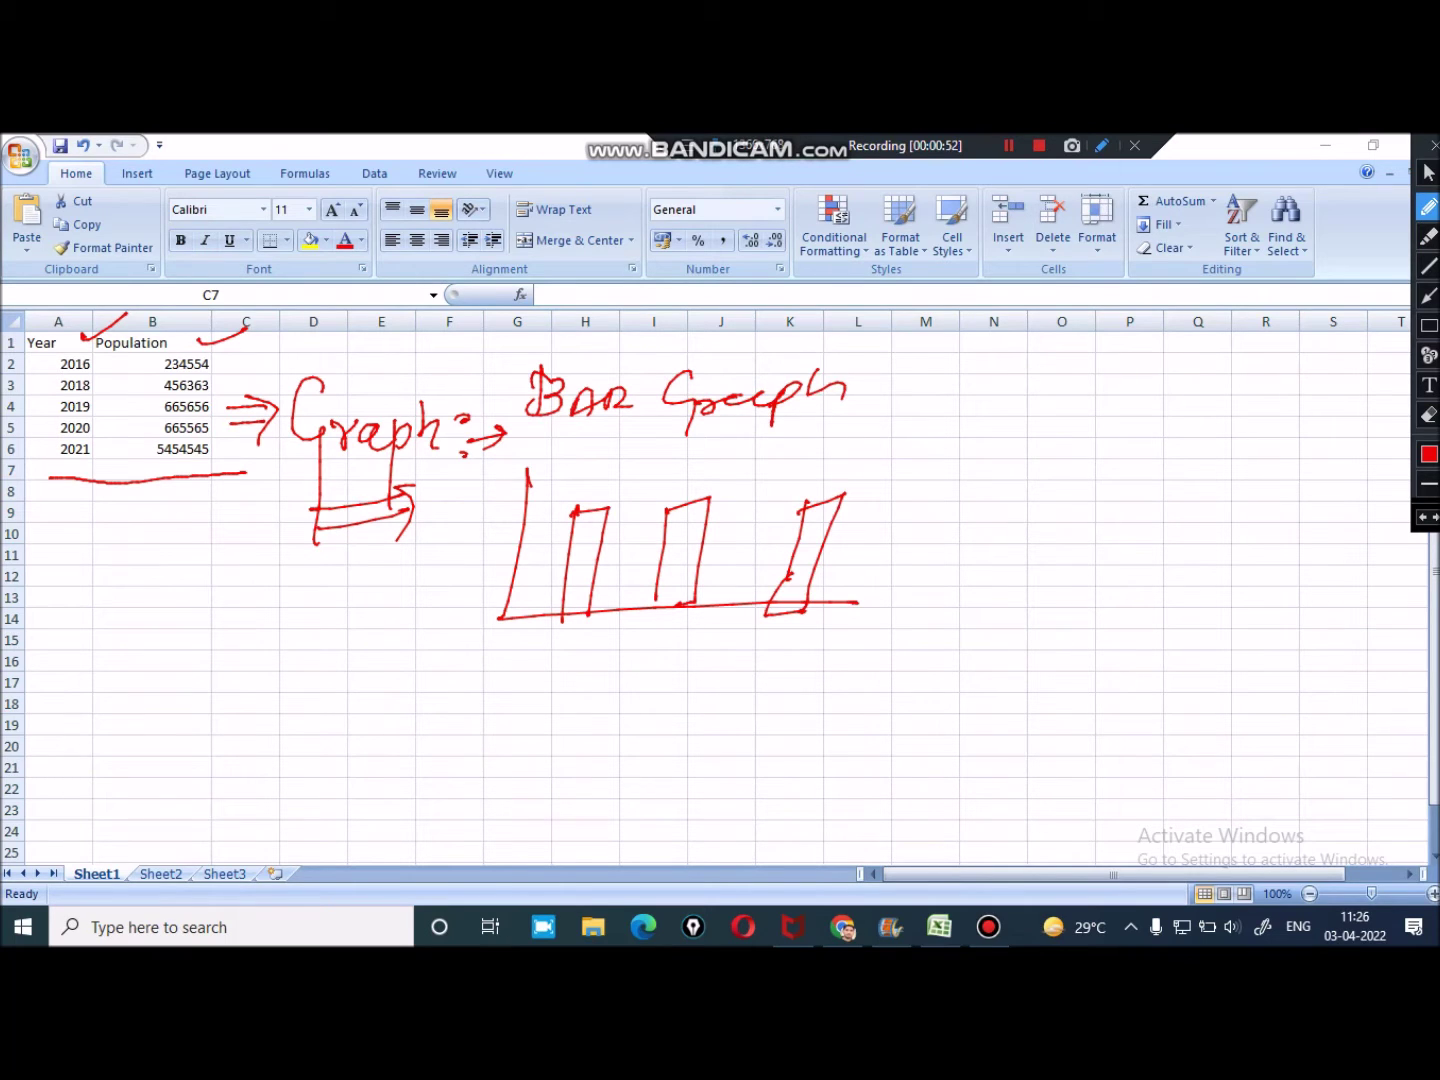
mouse_move(562, 620)
mouse_down()
mouse_move(587, 616)
mouse_move(523, 671)
mouse_move(558, 668)
mouse_up()
drag(571, 648, 590, 663)
drag(607, 636, 603, 656)
drag(456, 520, 517, 519)
drag(647, 466, 704, 464)
drag(509, 456, 543, 456)
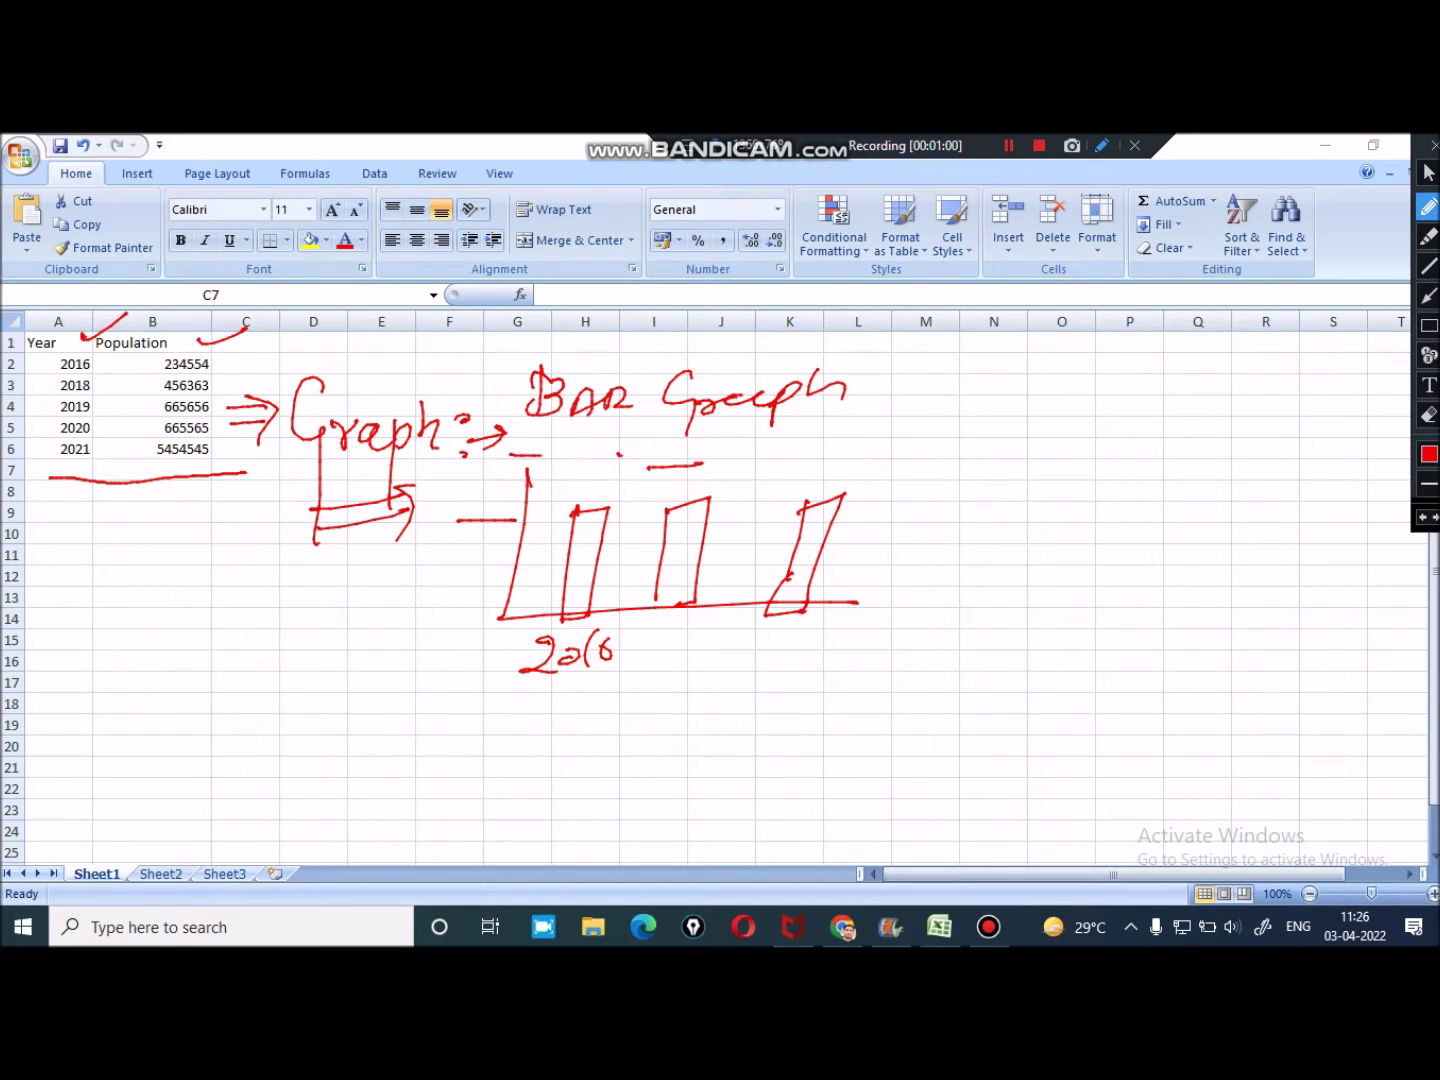
Sketch a pie chart circle divided into slices
mouse_move(1017, 476)
mouse_down()
mouse_move(959, 455)
mouse_move(936, 642)
mouse_move(1070, 515)
mouse_move(1001, 452)
mouse_move(958, 453)
mouse_up()
mouse_move(963, 552)
mouse_down()
mouse_move(1075, 526)
mouse_move(961, 578)
mouse_move(927, 671)
mouse_up()
mouse_move(932, 488)
mouse_down()
mouse_move(948, 571)
mouse_move(1028, 481)
mouse_up()
drag(911, 578, 954, 572)
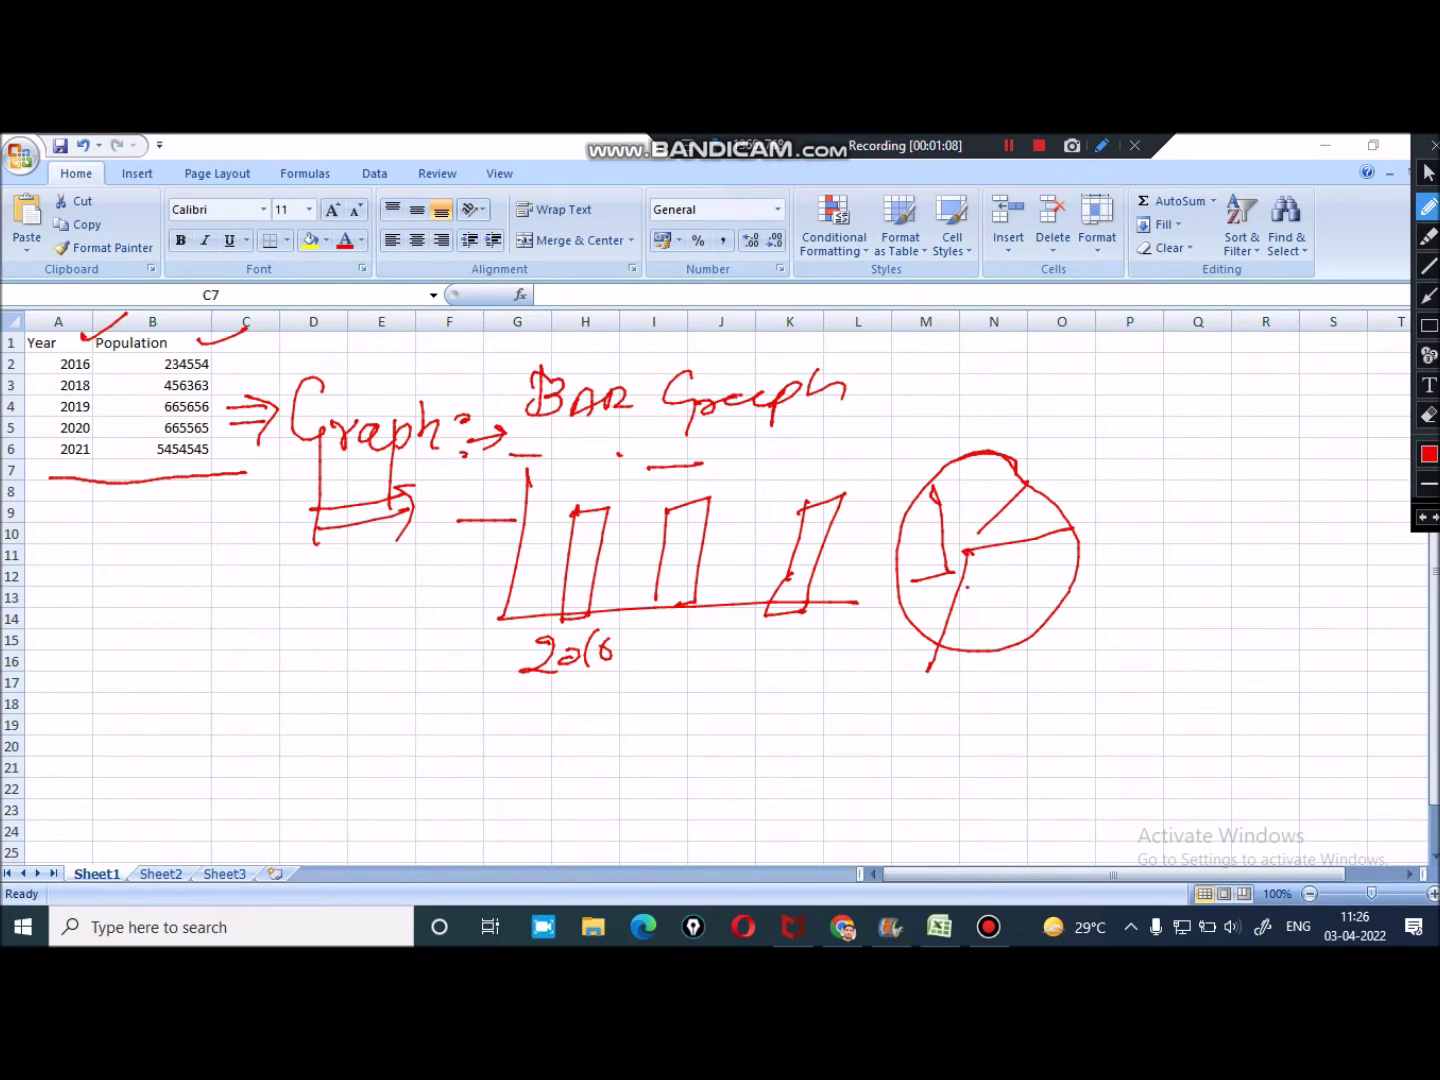
Sketch a line graph with axes and several rising lines
drag(1094, 460, 1224, 454)
drag(1092, 463, 1112, 477)
mouse_move(1075, 346)
mouse_down()
mouse_move(1097, 457)
mouse_move(1350, 462)
mouse_up()
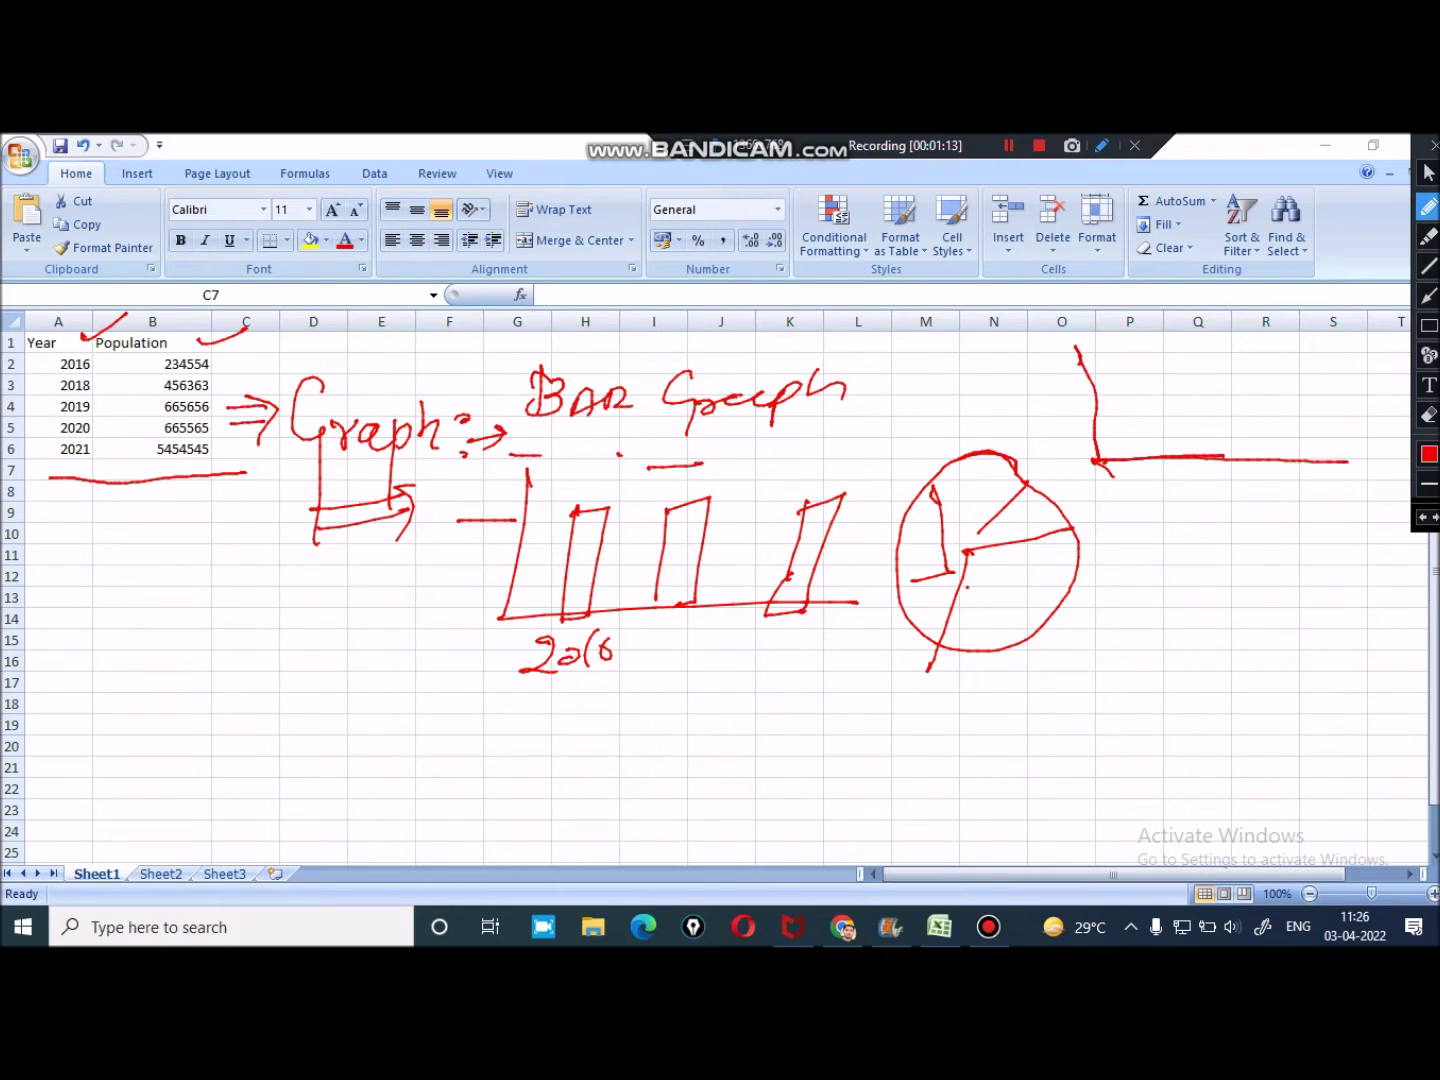
drag(1102, 456, 1339, 382)
mouse_move(1141, 395)
mouse_down()
mouse_move(1140, 424)
mouse_move(1284, 369)
mouse_up()
drag(1249, 453, 1347, 436)
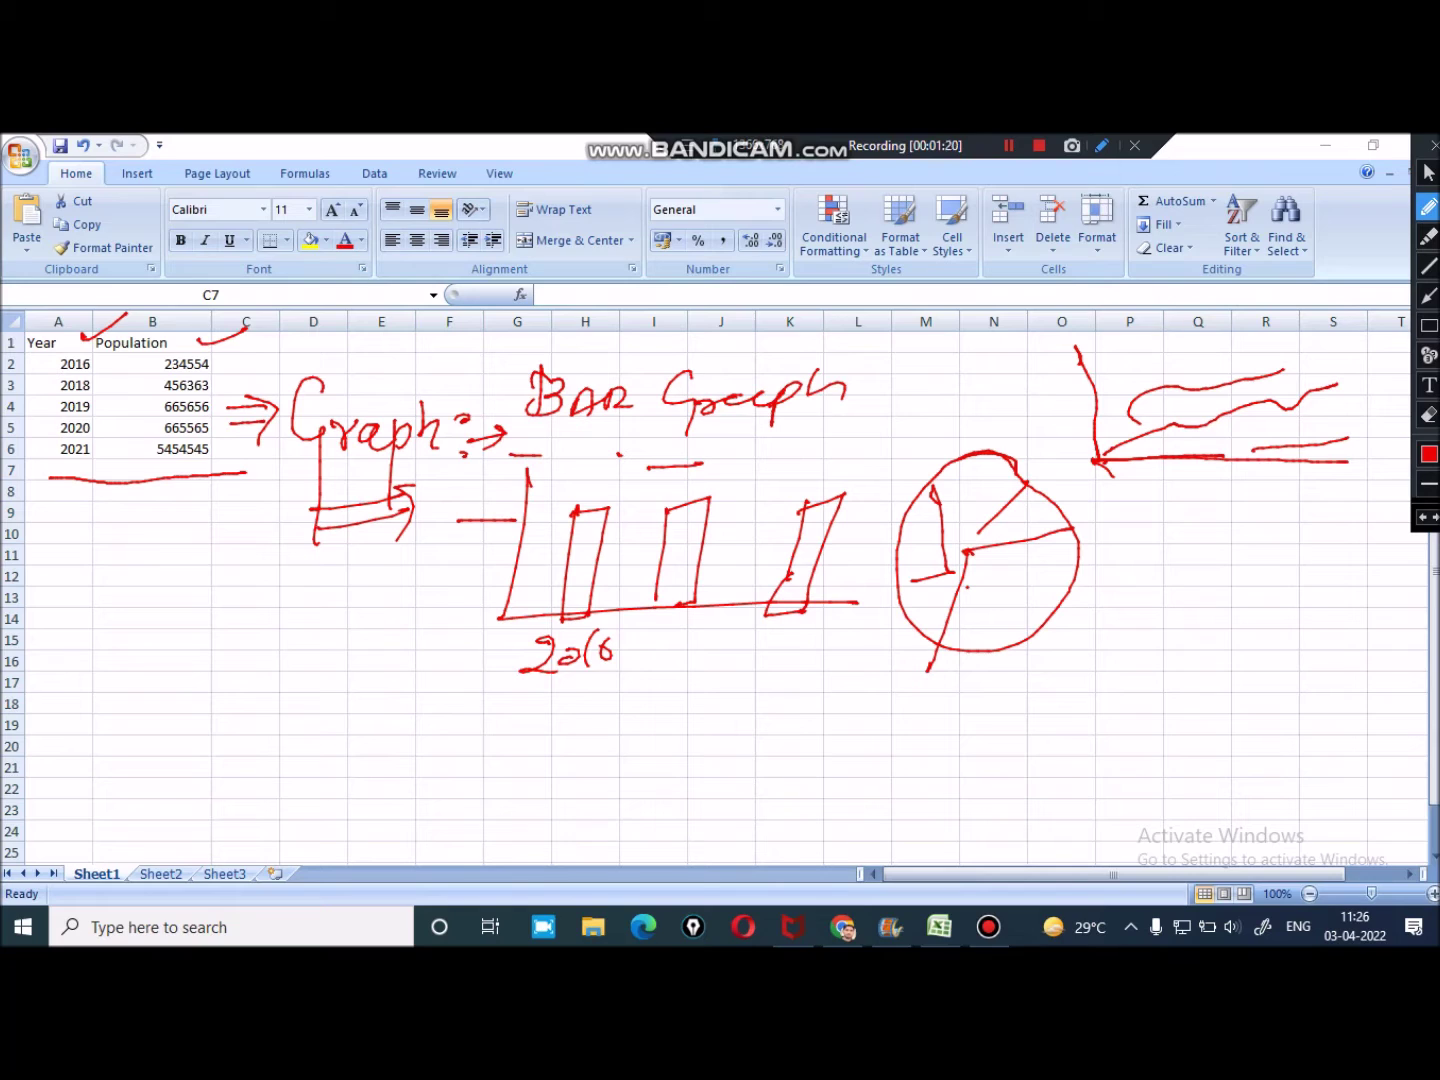
Sketch a point chart with axes, plotted points and connecting lines
mouse_move(1106, 544)
mouse_down()
mouse_move(1274, 748)
mouse_move(1301, 746)
mouse_up()
drag(1116, 681, 1109, 690)
drag(1196, 597, 1208, 589)
mouse_move(1265, 648)
mouse_down()
mouse_move(1266, 680)
mouse_move(1286, 677)
mouse_up()
drag(1245, 679, 1262, 678)
drag(1312, 585, 1330, 580)
mouse_move(1167, 558)
mouse_down()
mouse_move(1195, 556)
mouse_move(1157, 580)
mouse_move(1329, 581)
mouse_move(1224, 662)
mouse_up()
drag(1167, 611, 1064, 694)
drag(1127, 692, 1264, 672)
drag(1129, 738, 1192, 741)
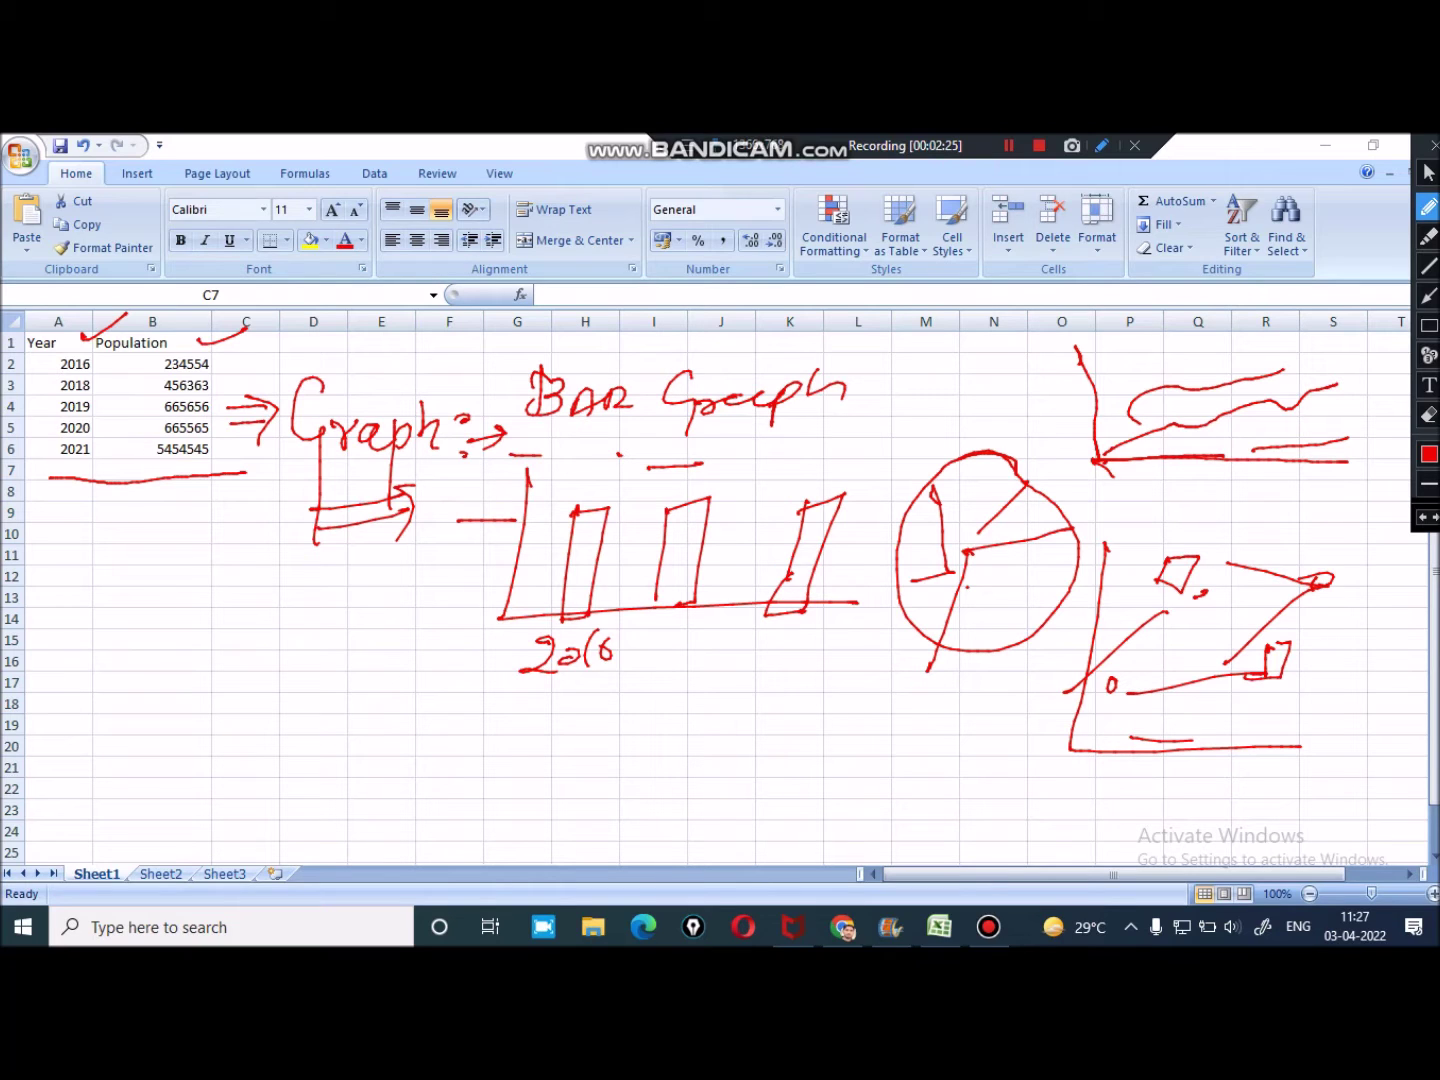
Leave Bandicam drawing mode and clear all the red annotations
click(1427, 172)
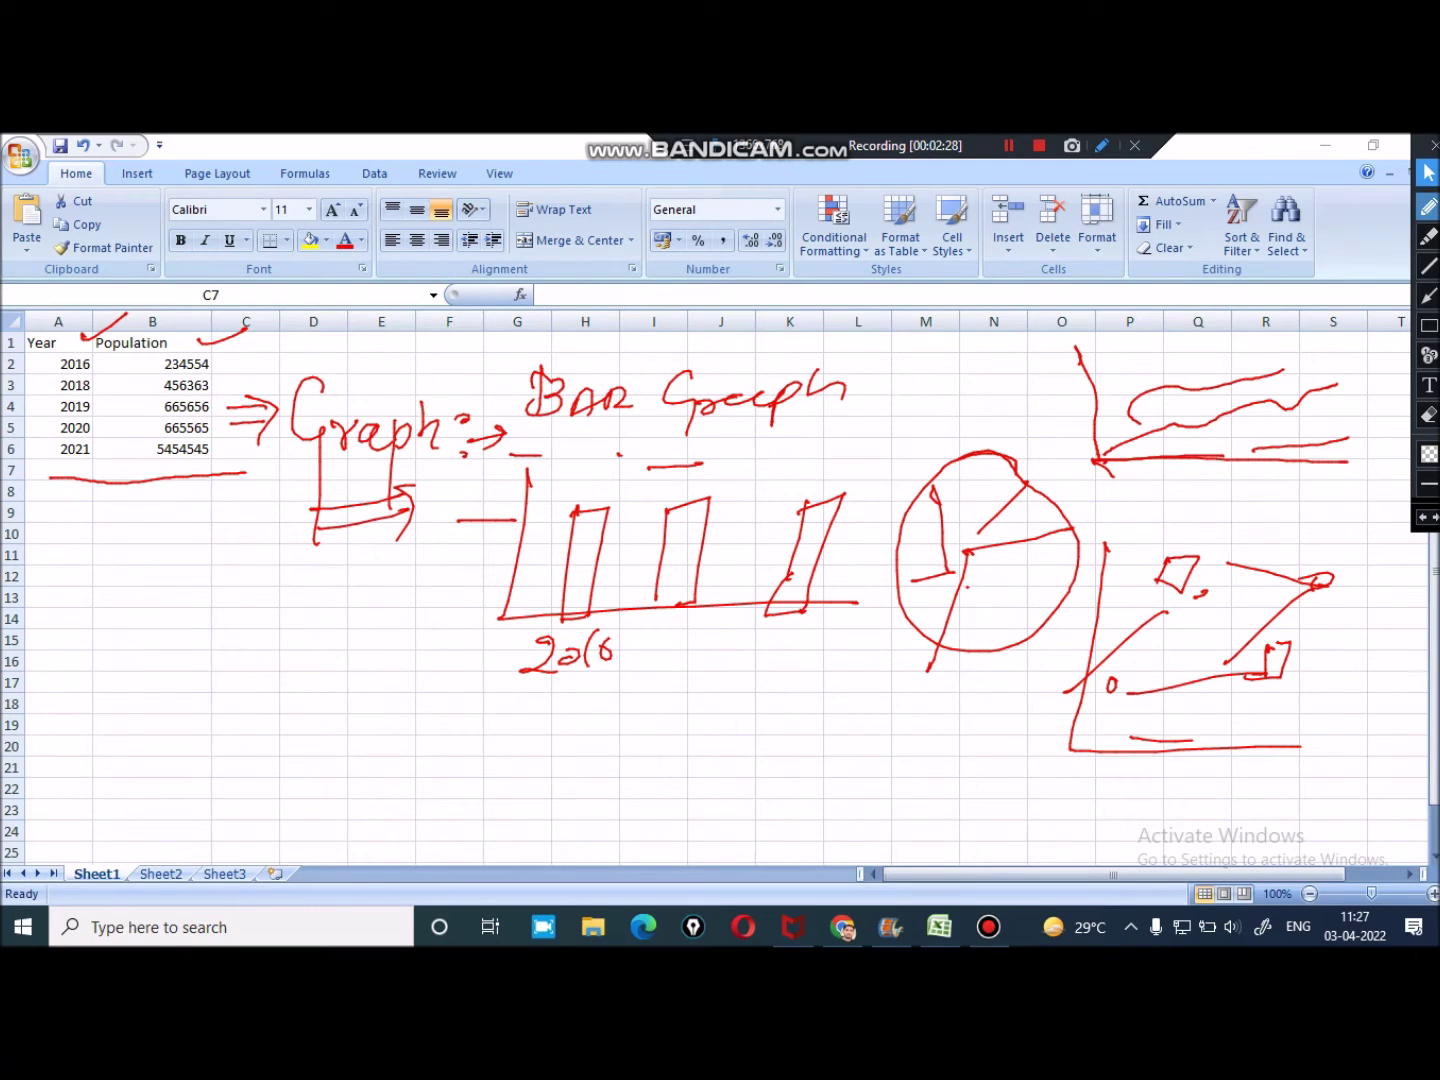
click(1428, 206)
click(1428, 172)
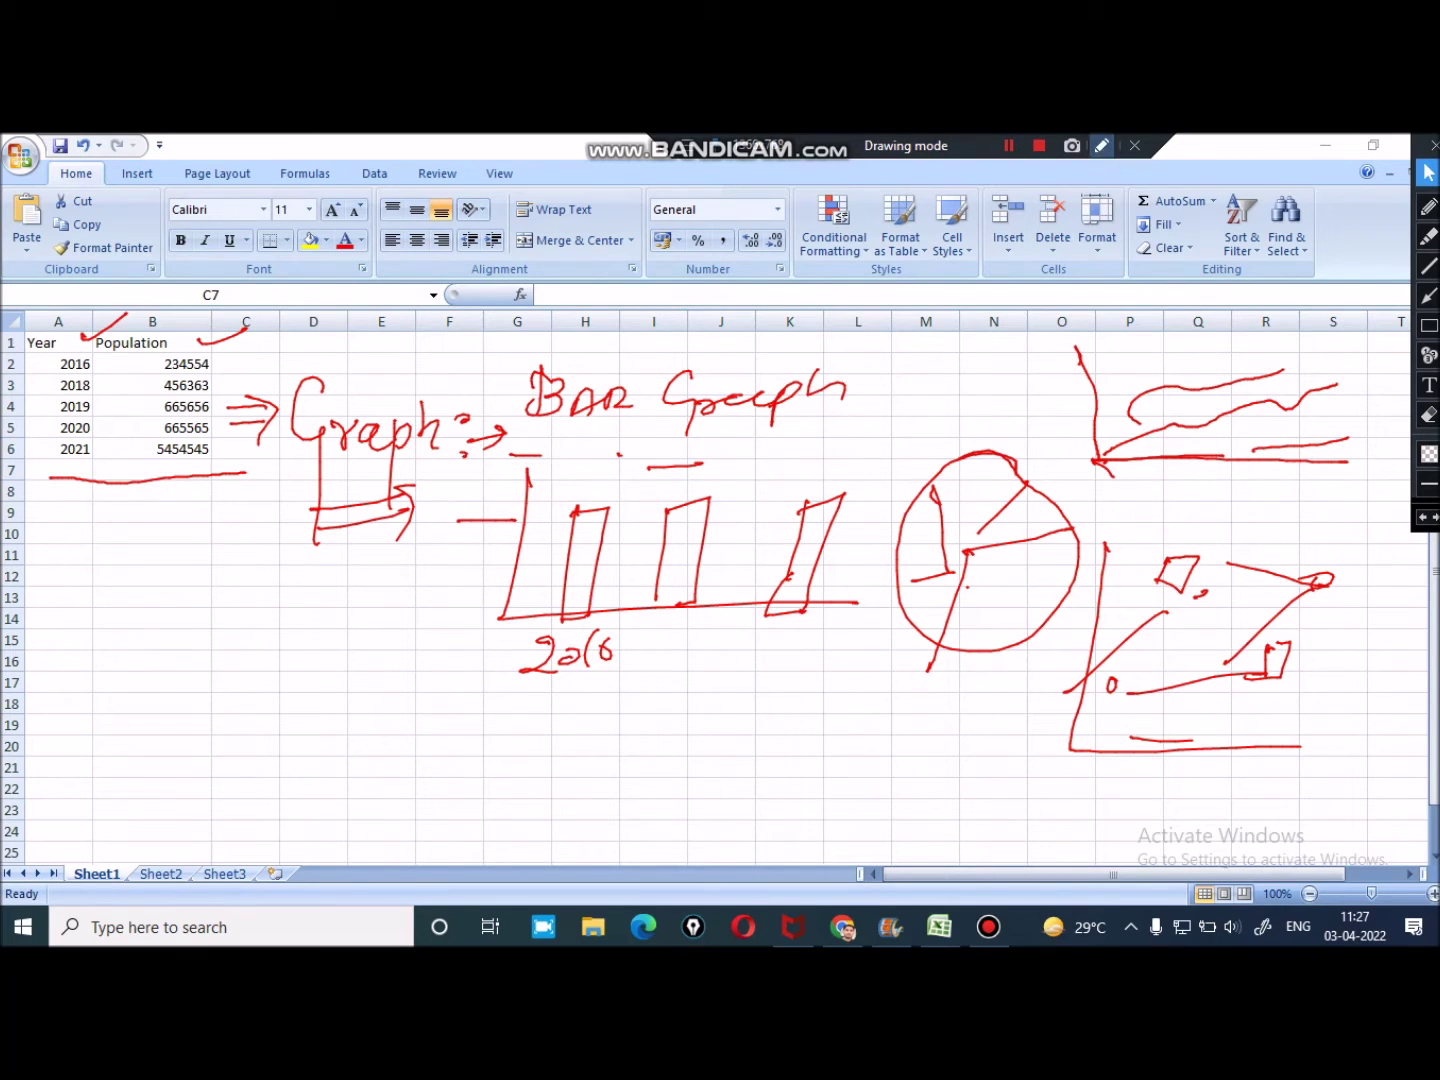
key(Escape)
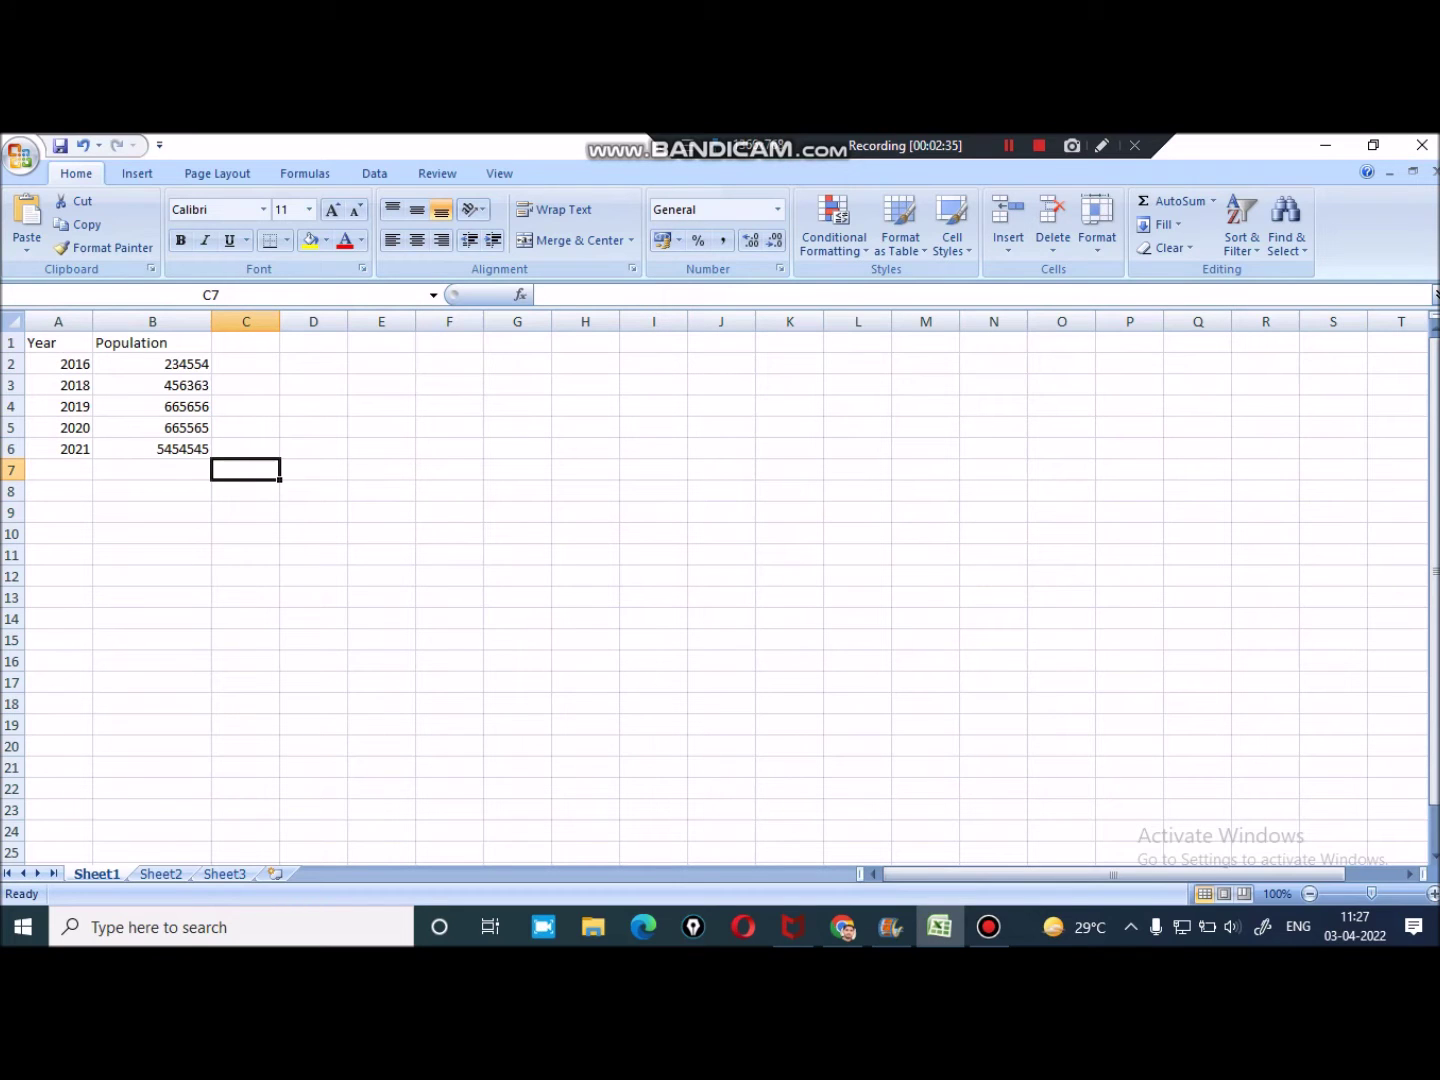
Select the Year/Population data range A1:C7 and show the Insert ribbon
drag(10, 342, 10, 450)
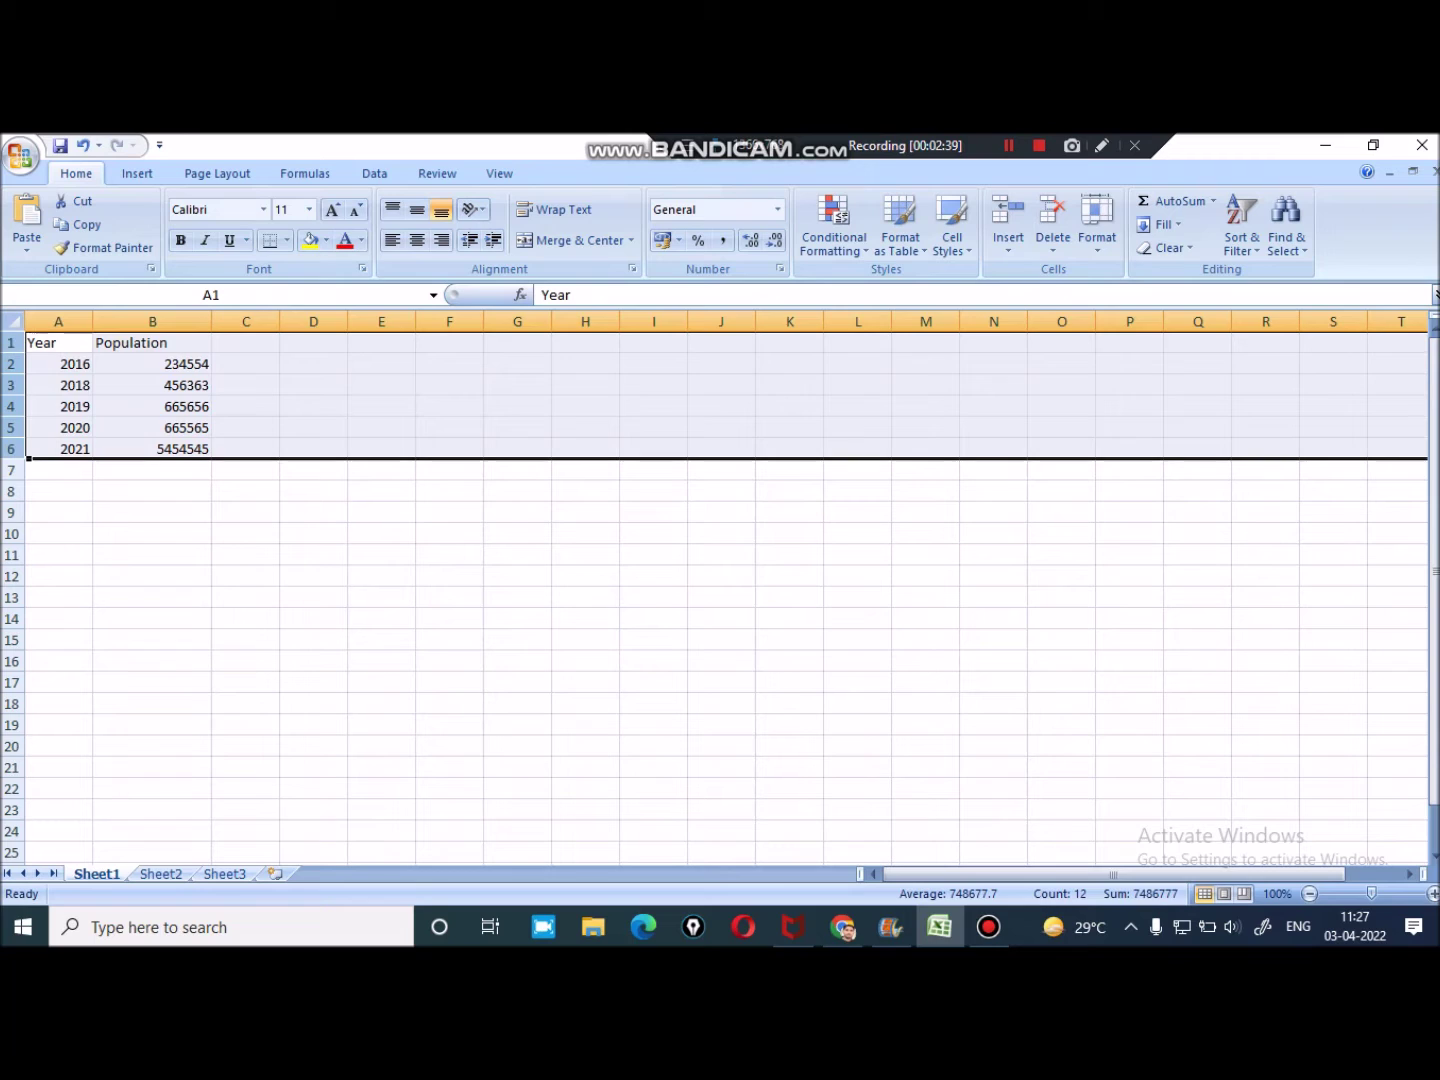
click(246, 490)
mouse_move(245, 469)
mouse_down()
mouse_move(58, 364)
mouse_move(58, 342)
mouse_up()
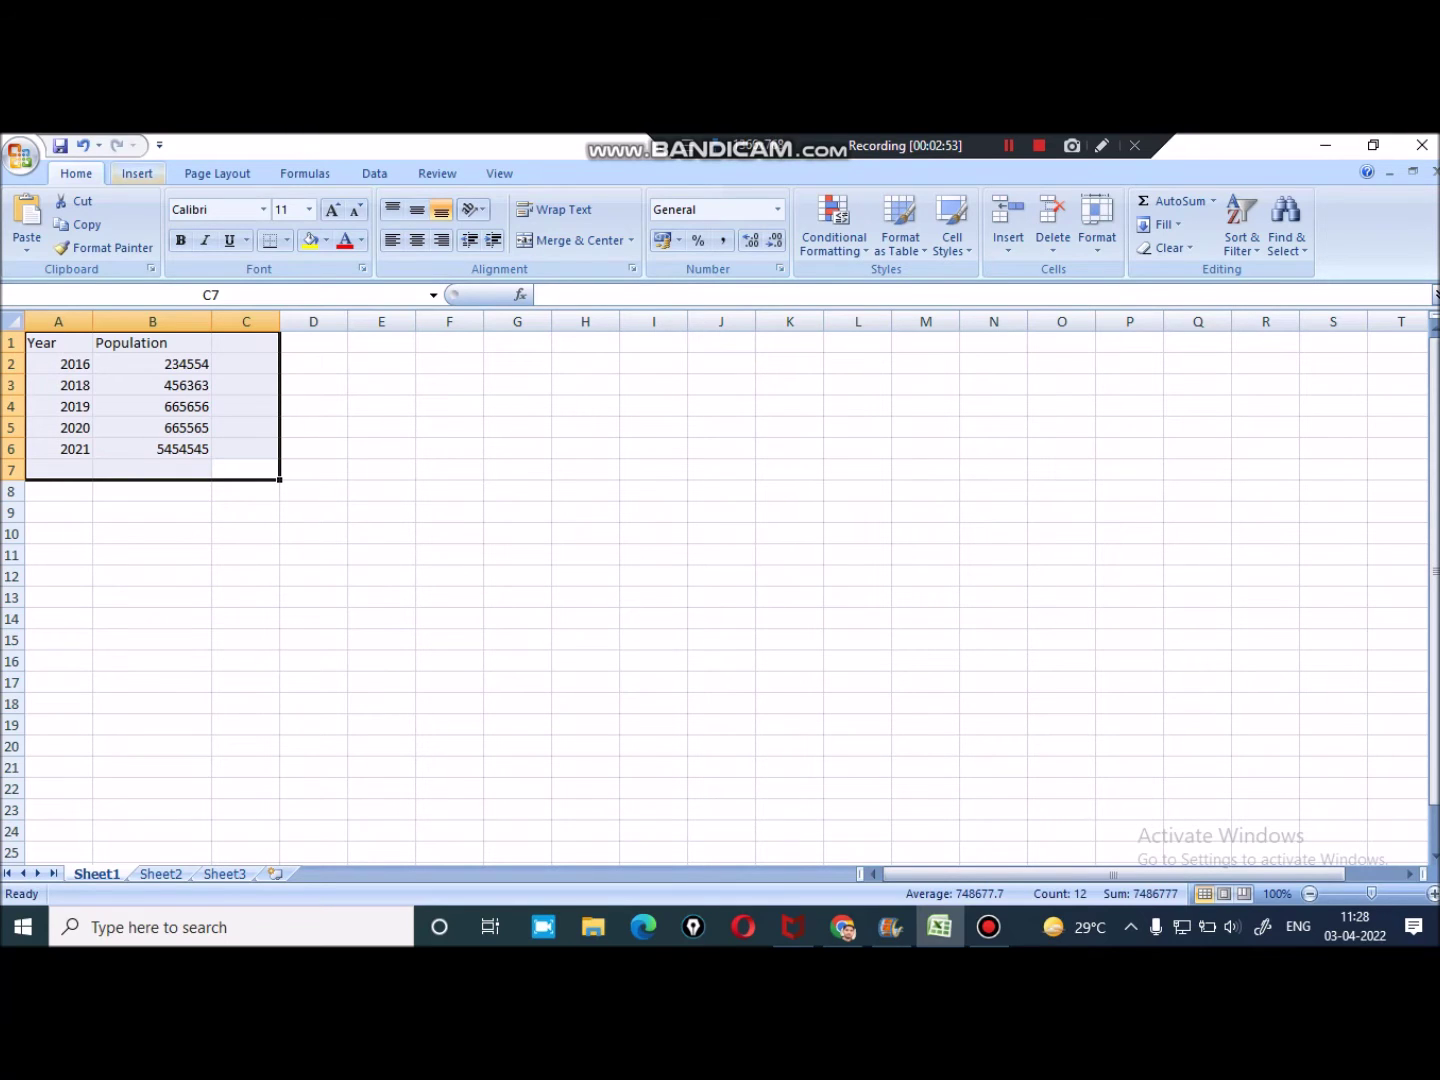
click(138, 173)
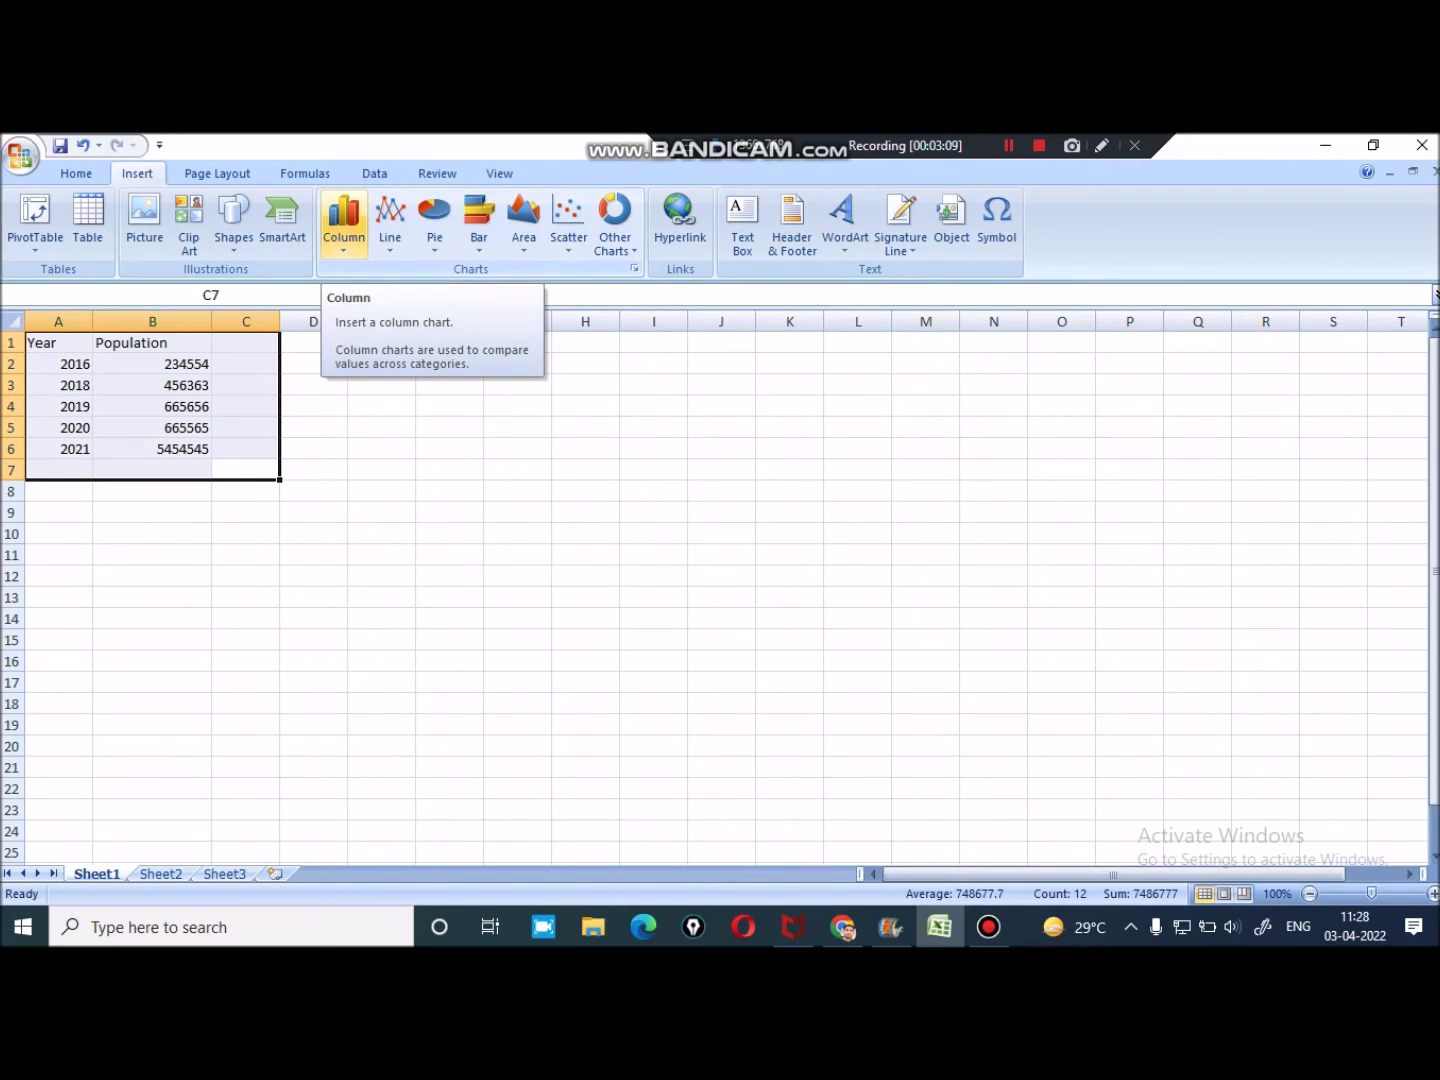
Insert a 2-D Clustered Column chart of the selected table data
click(343, 225)
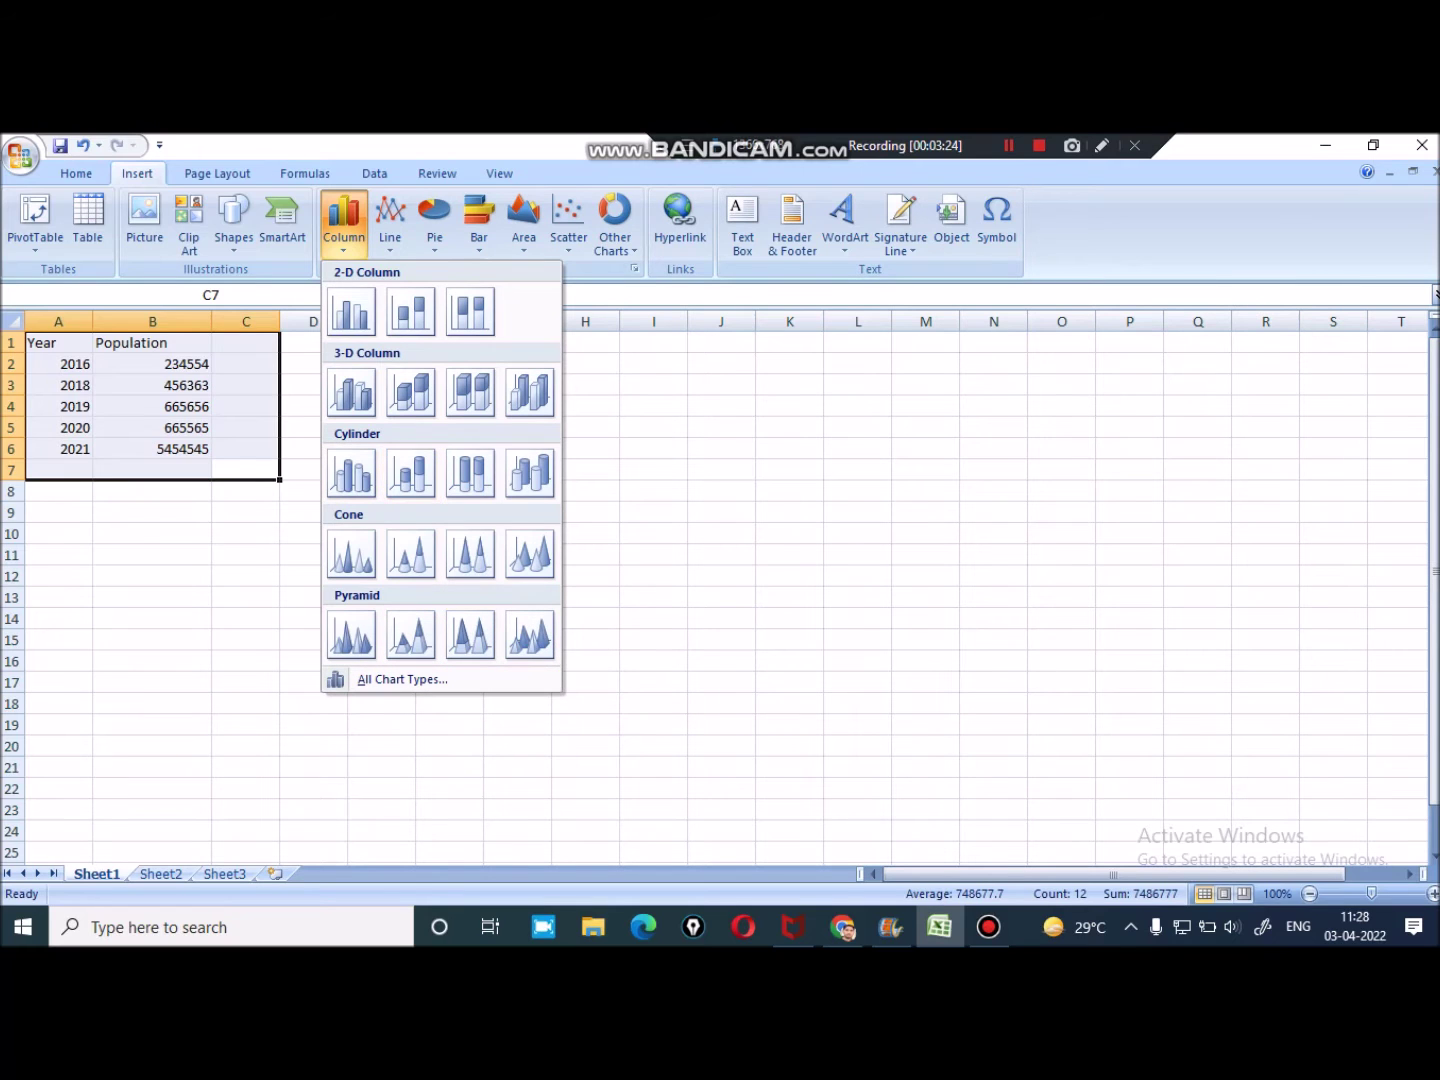
click(351, 311)
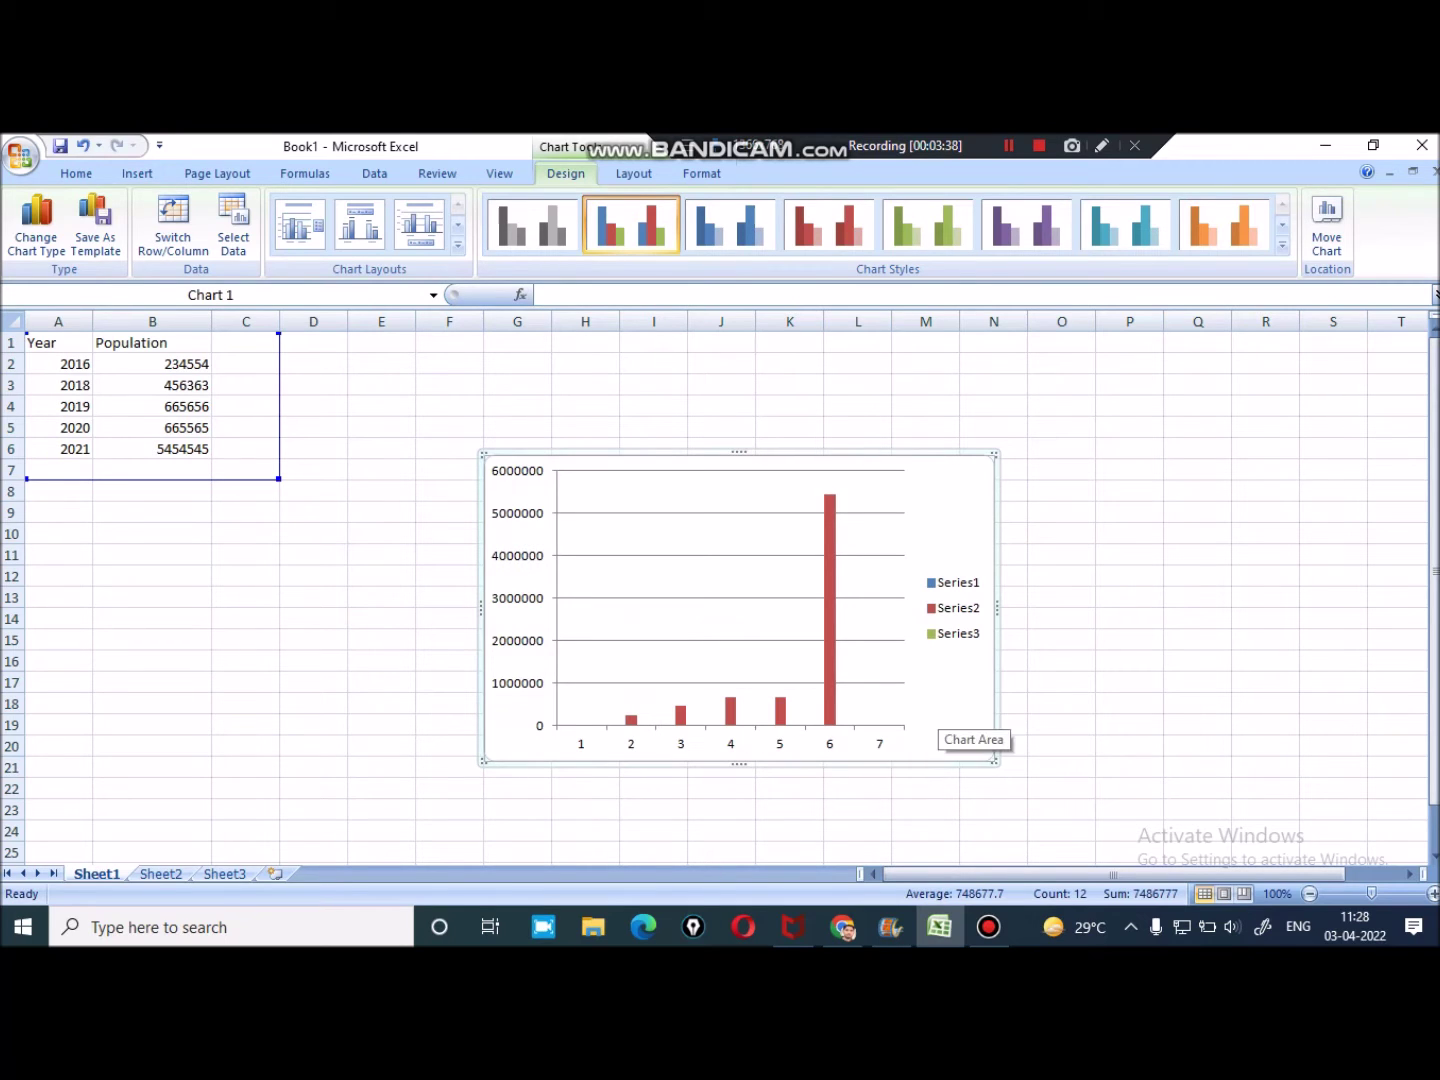
Select the chart's legend entries Series2 and Series3, then the vertical value axis
click(959, 636)
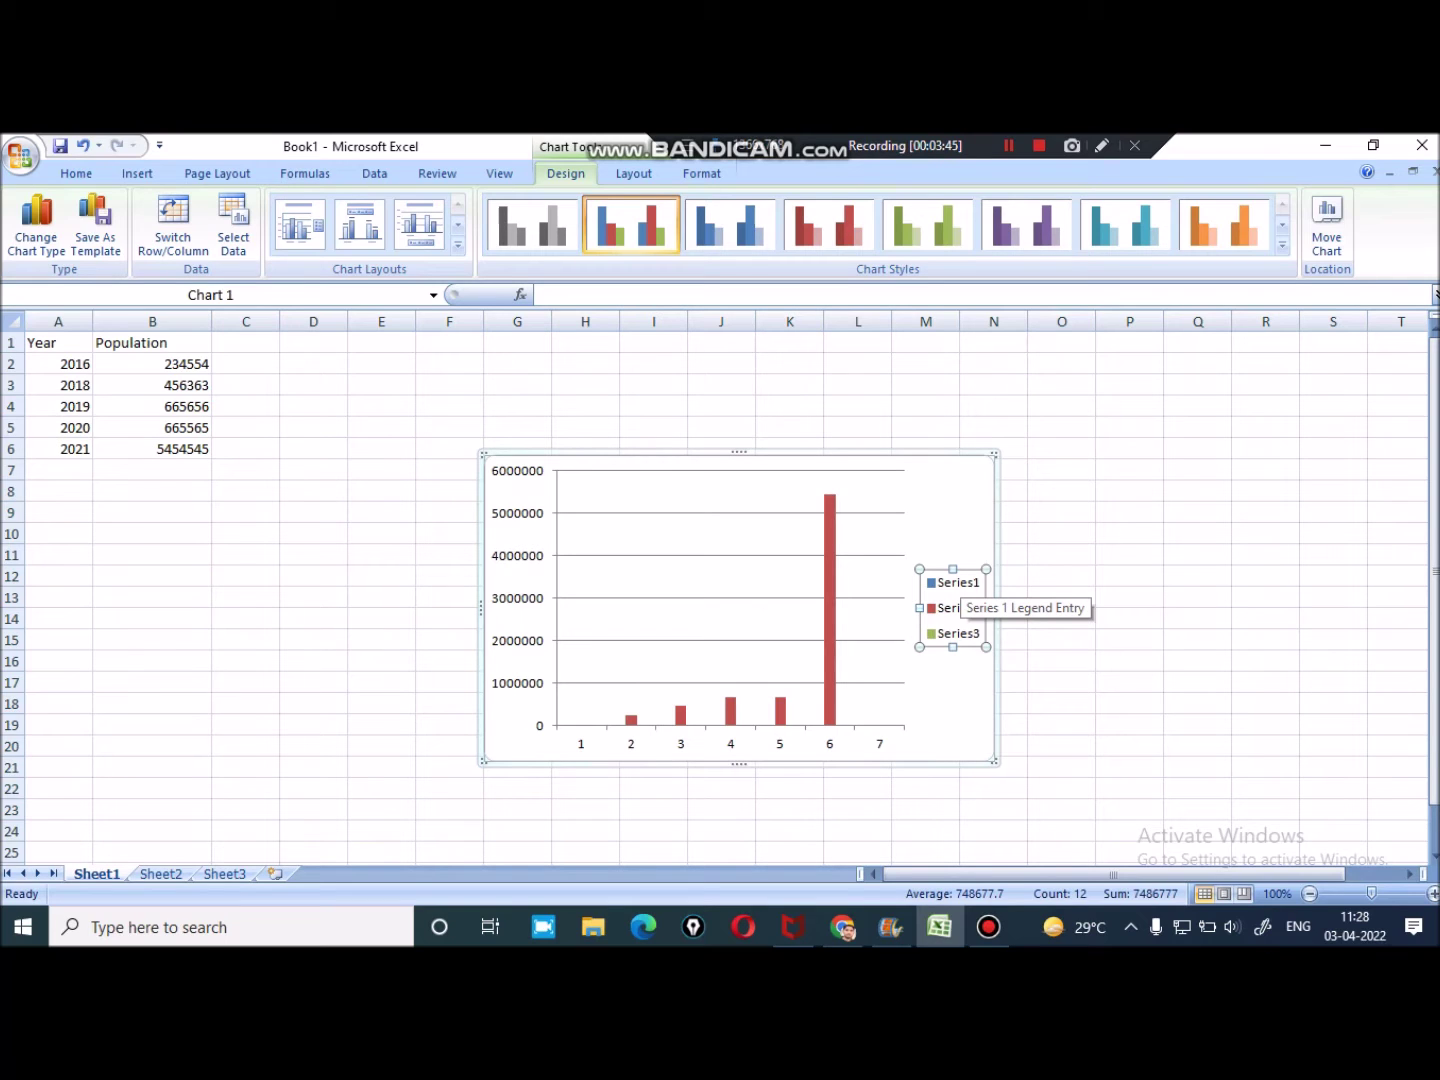
click(958, 607)
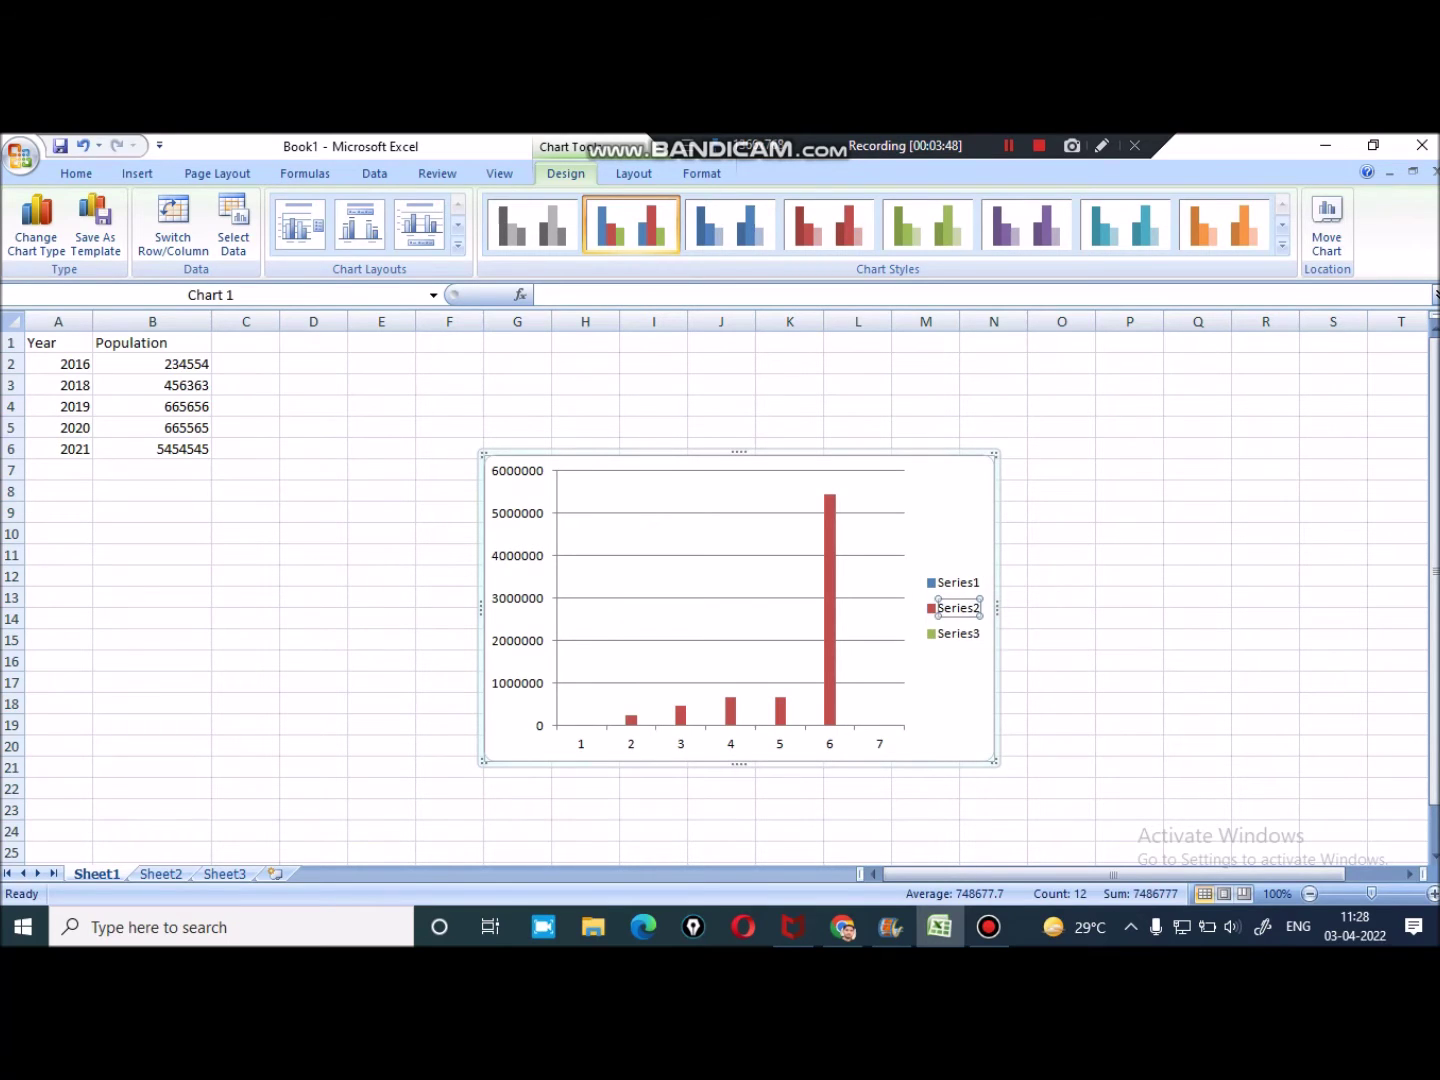
click(959, 634)
key(Escape)
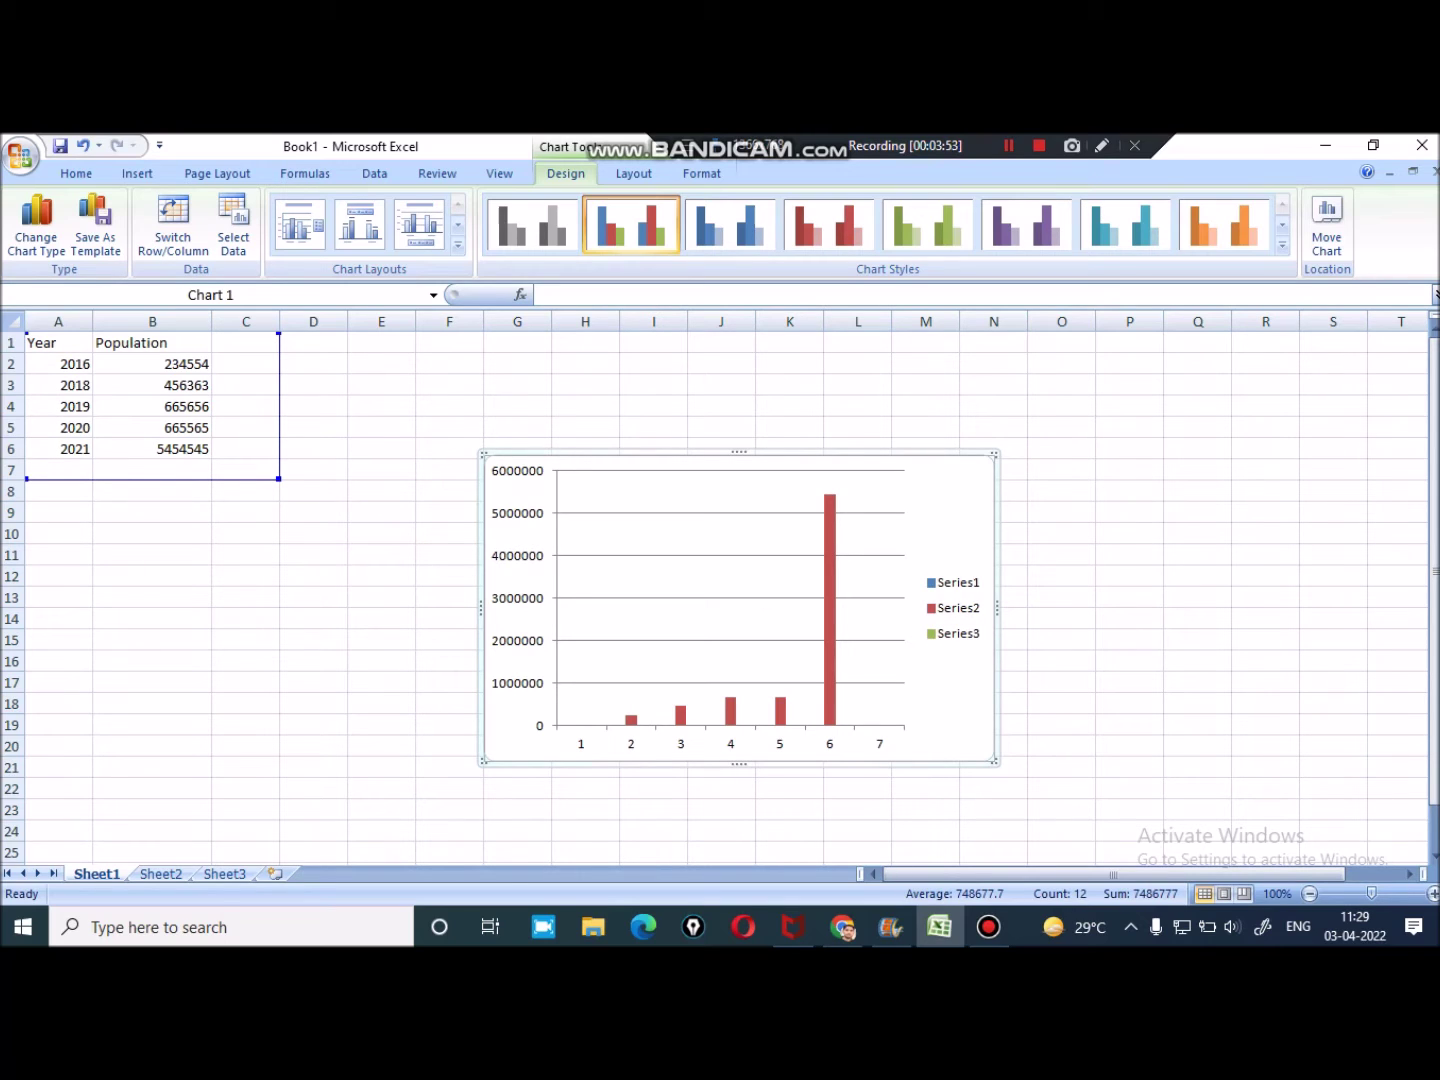
click(510, 481)
Shorten the chart's plot area and move it lower within the chart
drag(699, 600, 695, 593)
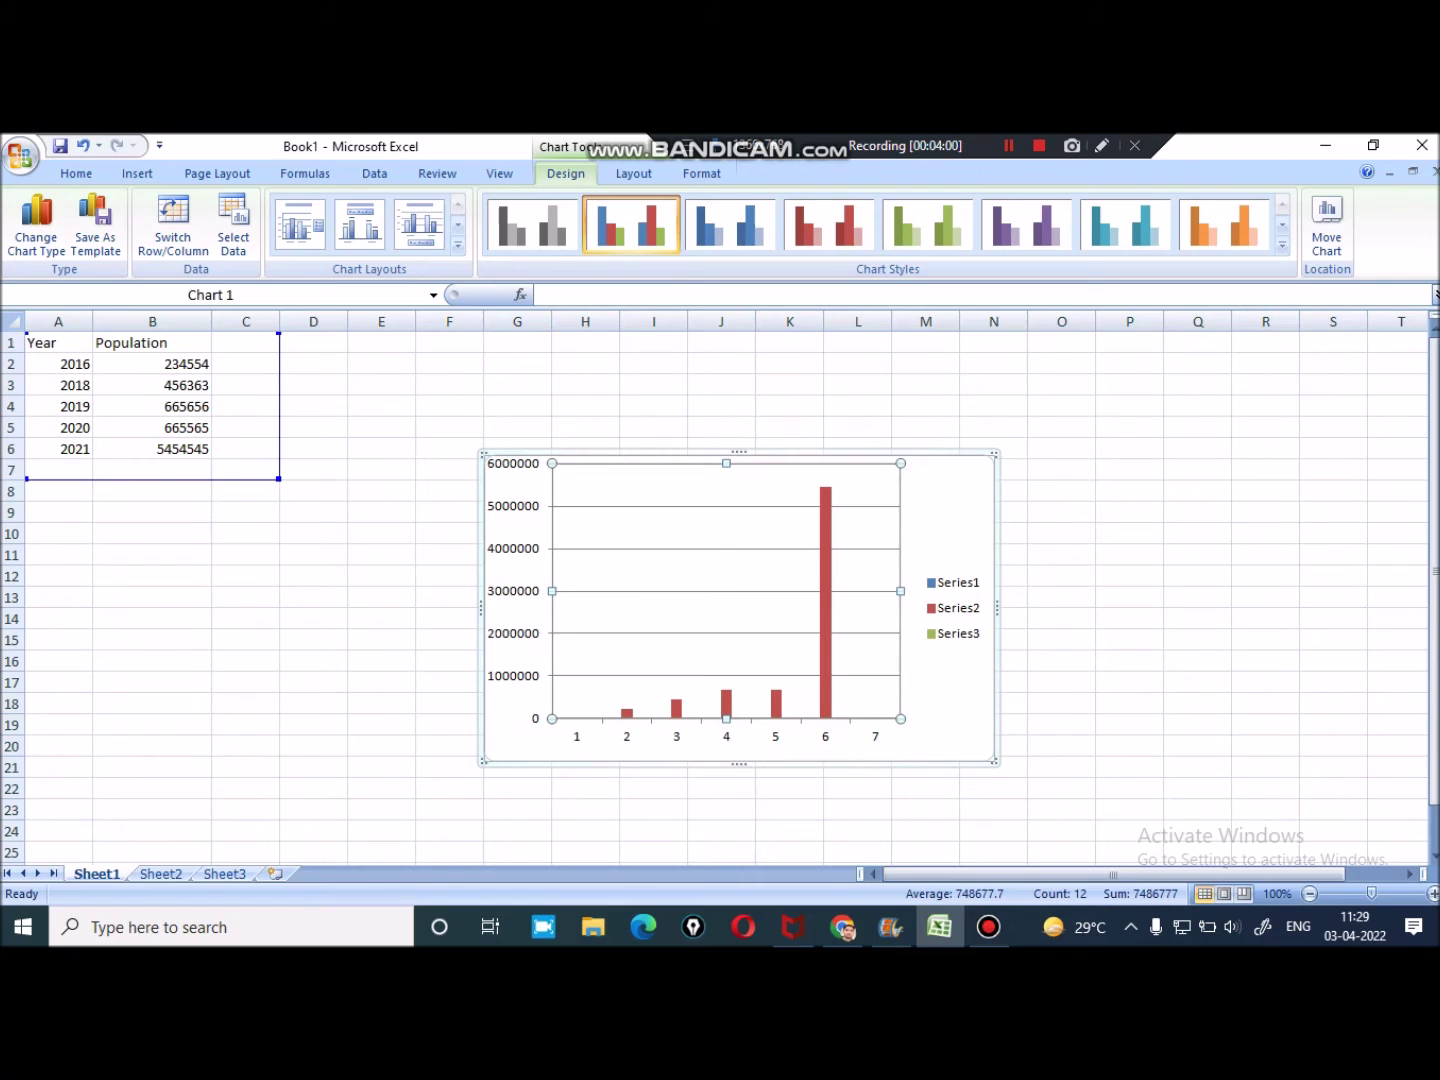
drag(726, 718, 726, 691)
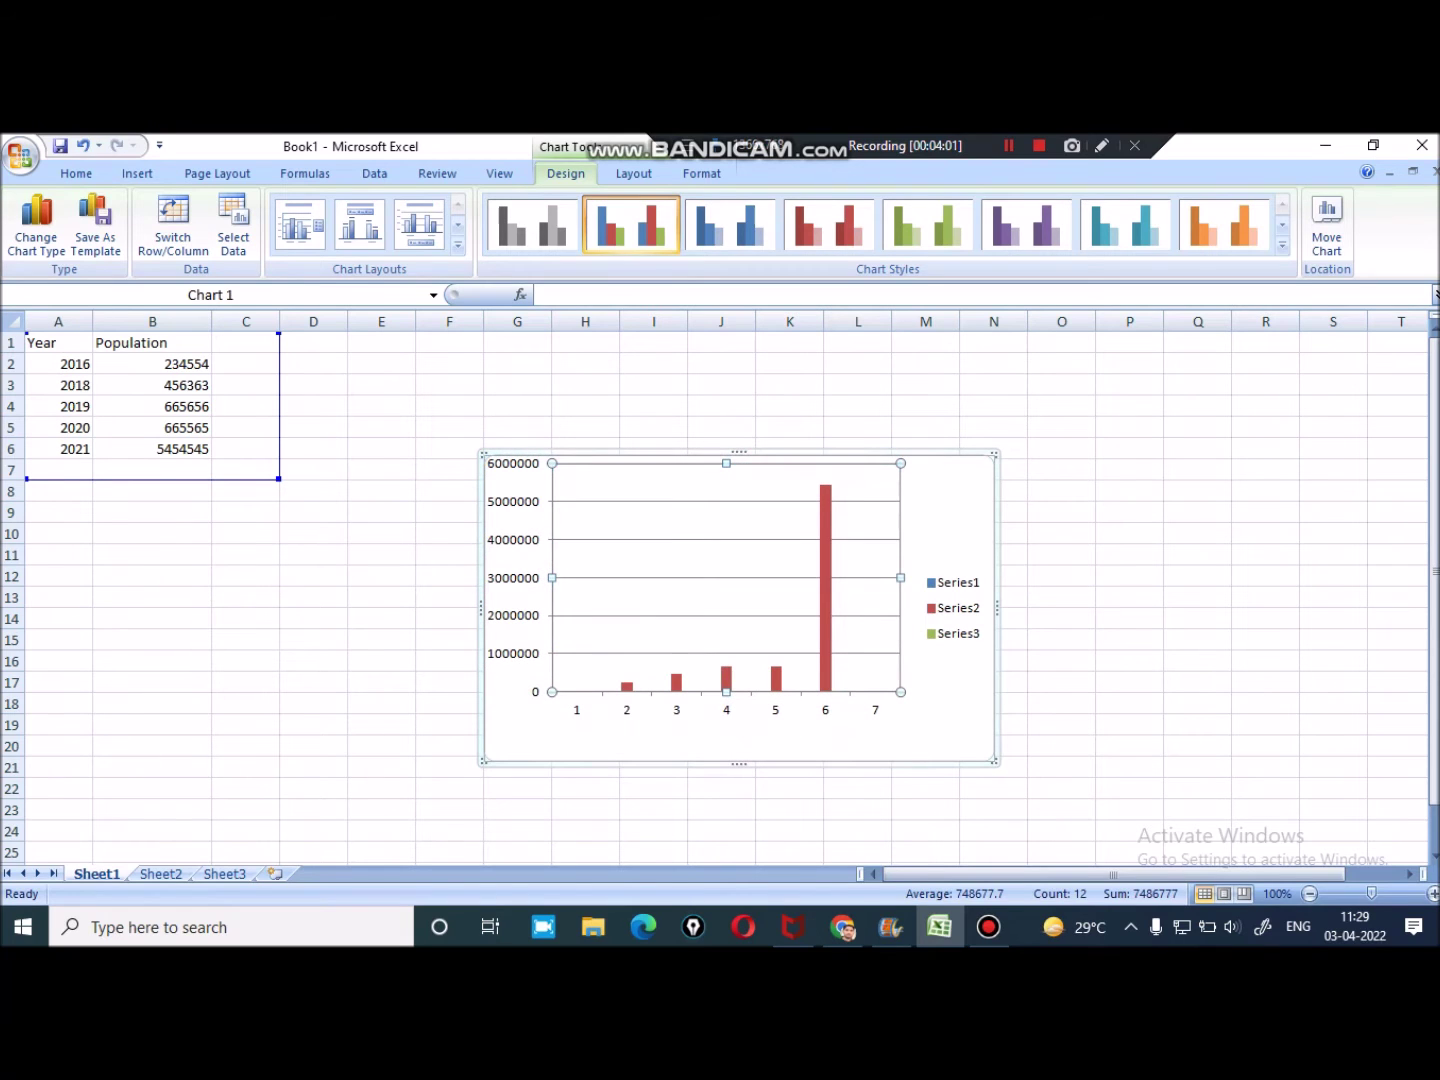
drag(725, 600, 726, 637)
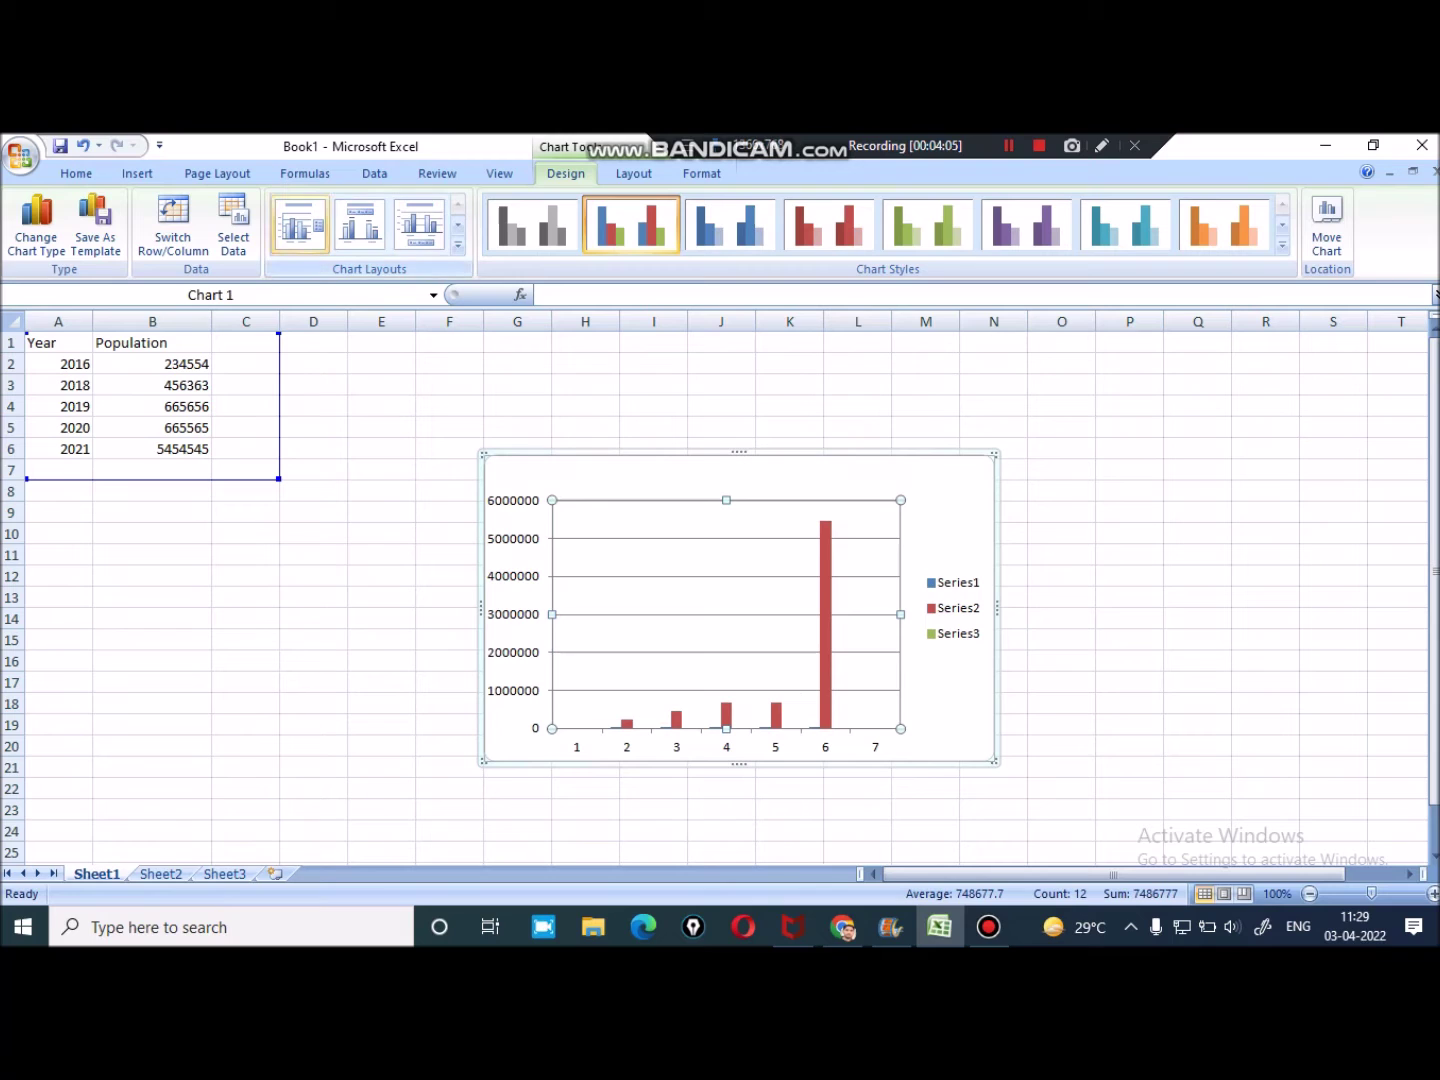
Try red, green, purple, teal and orange chart styles, then a black background with red and cyan bars
click(730, 225)
click(828, 225)
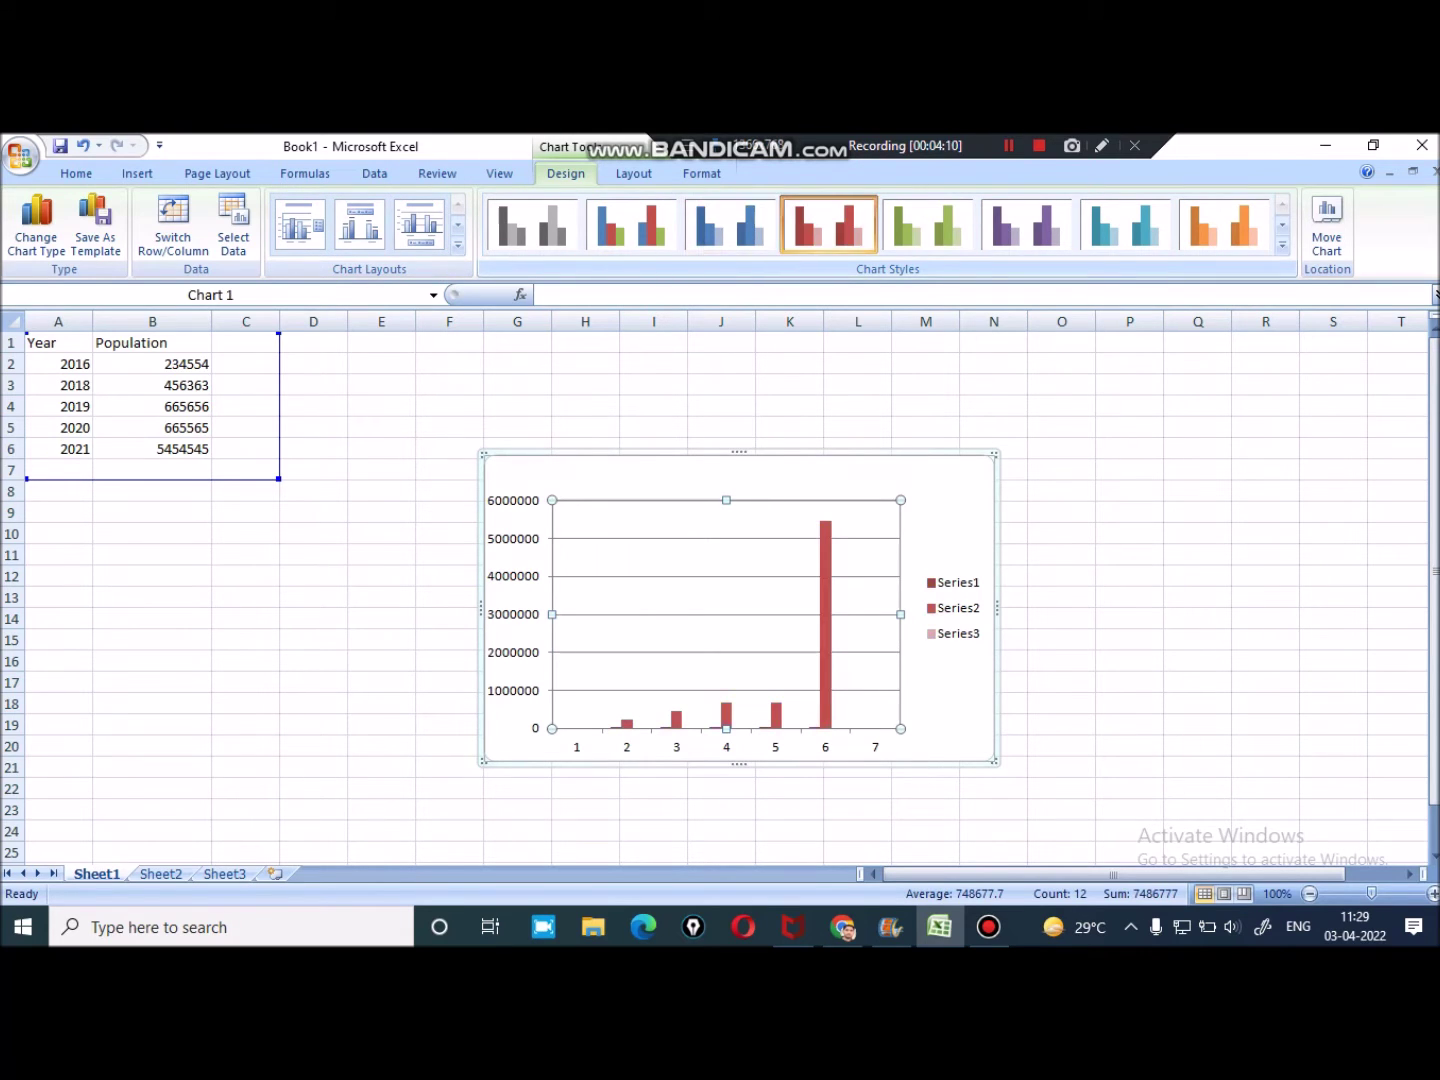
click(927, 225)
click(1026, 225)
click(1125, 225)
click(1224, 225)
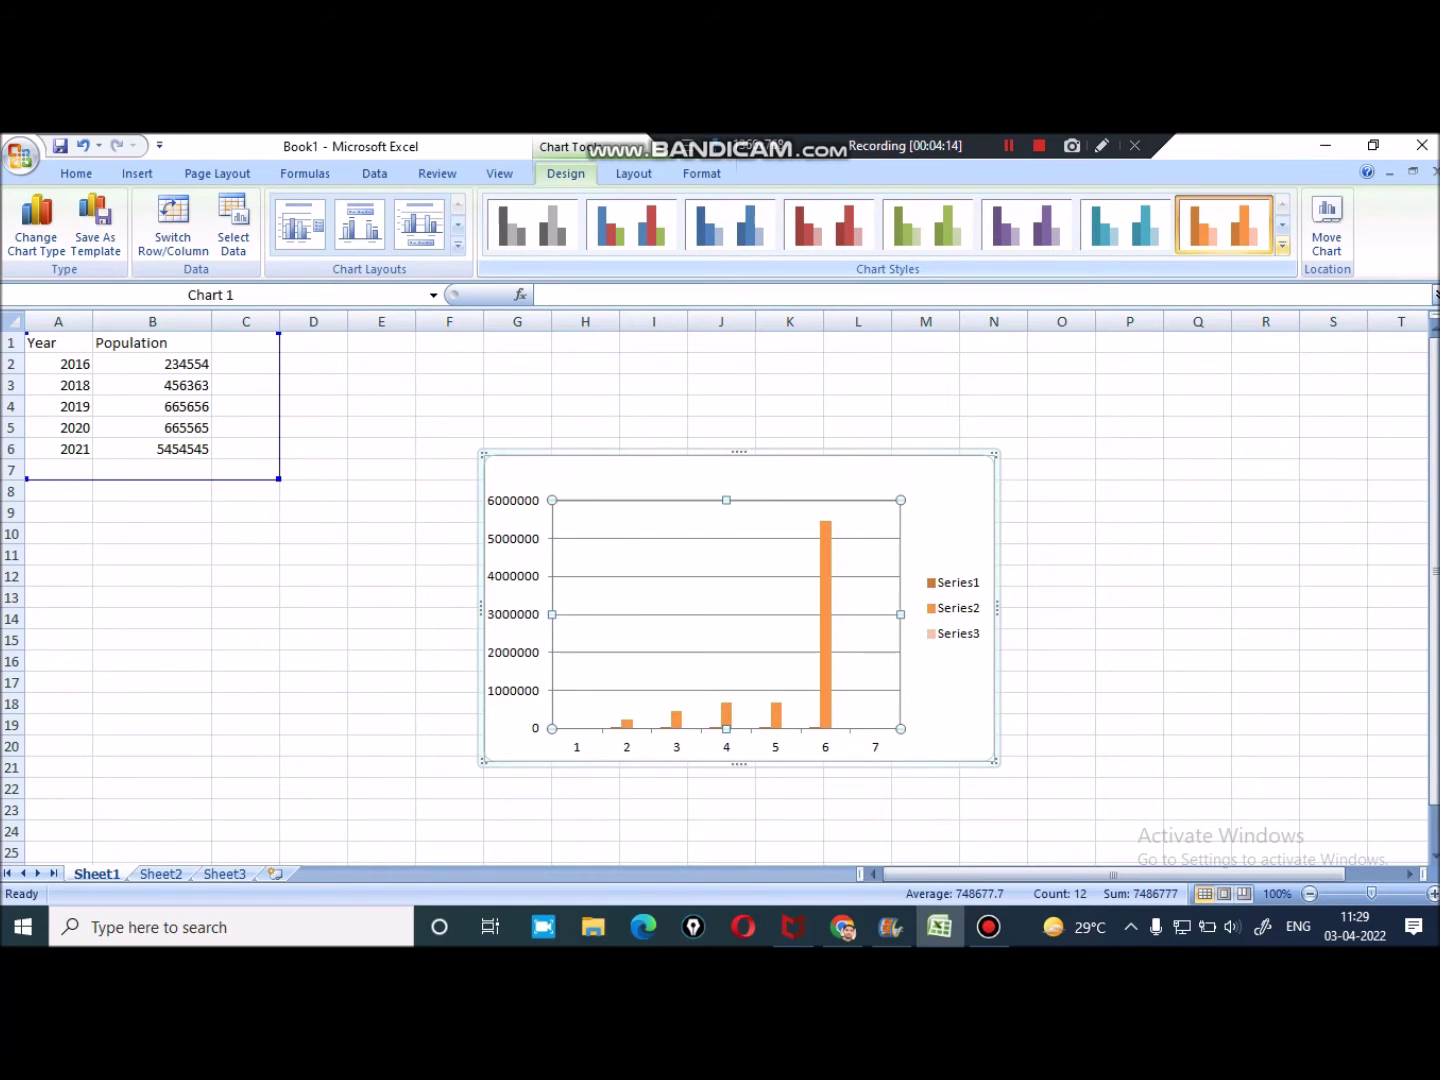
click(1283, 246)
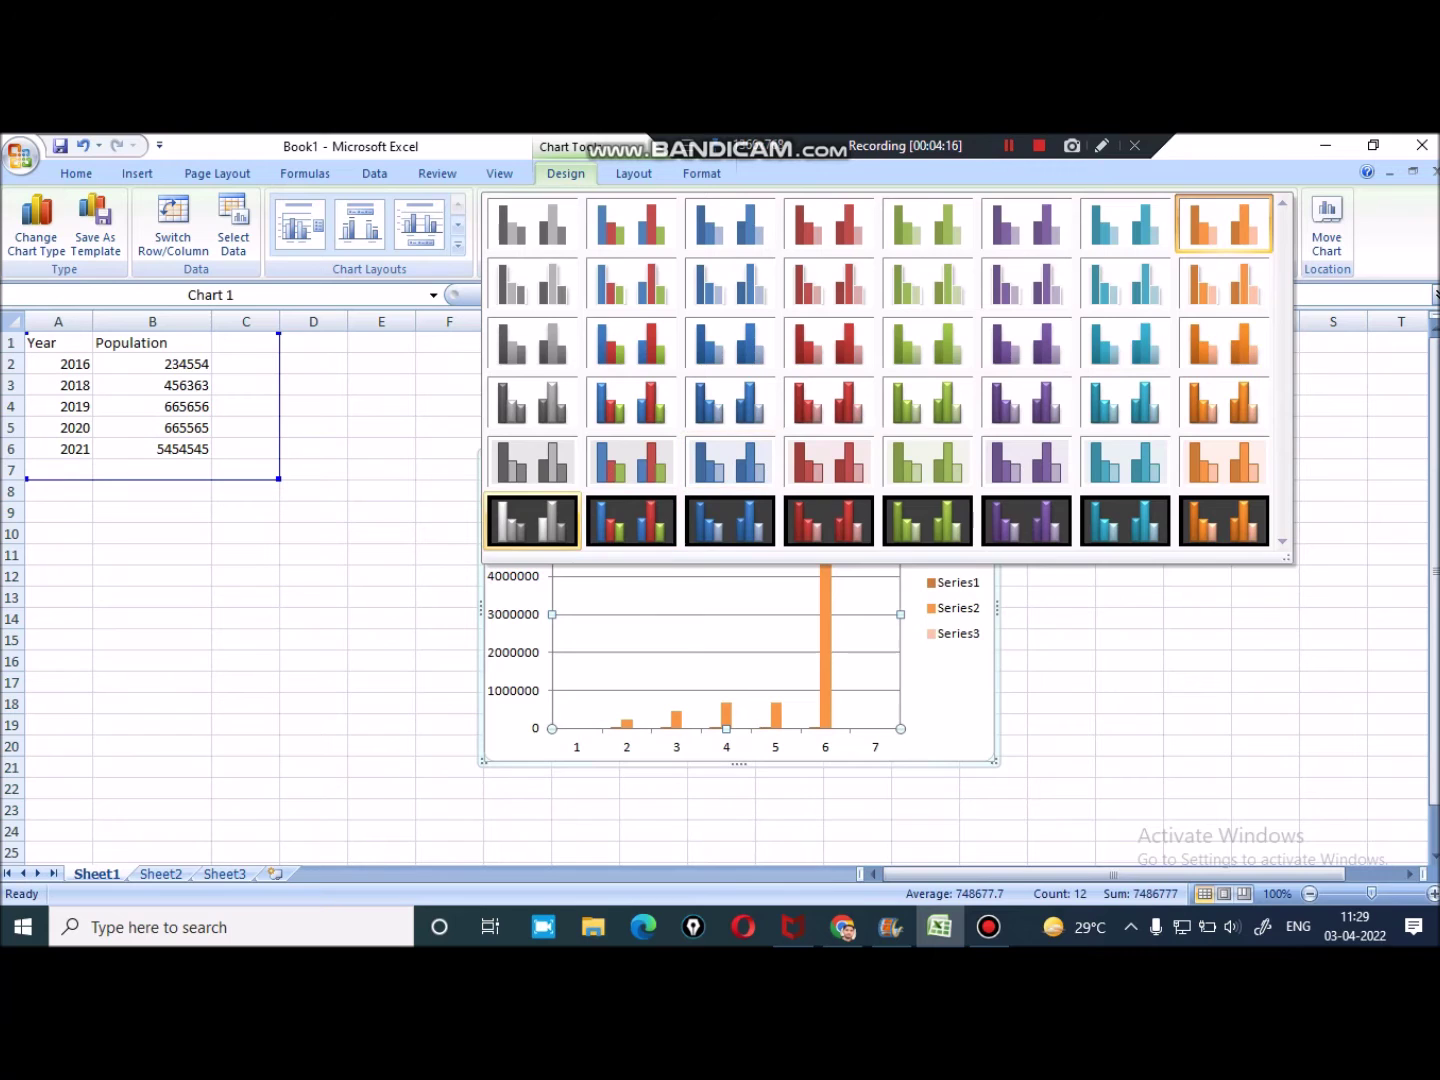
click(533, 520)
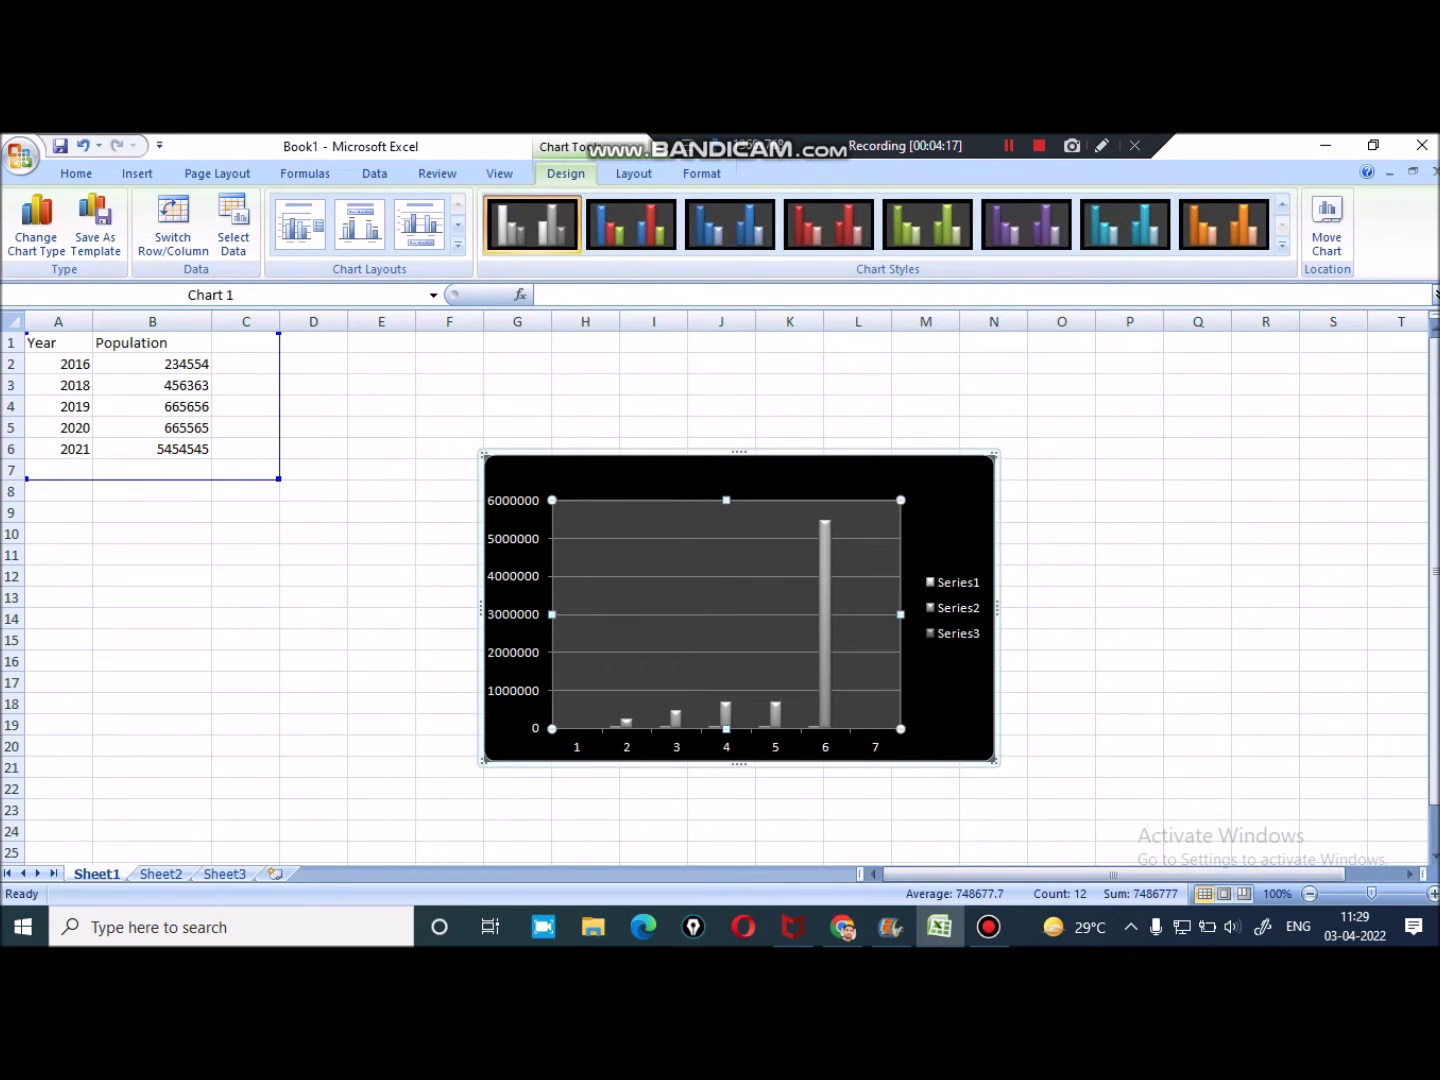
click(829, 221)
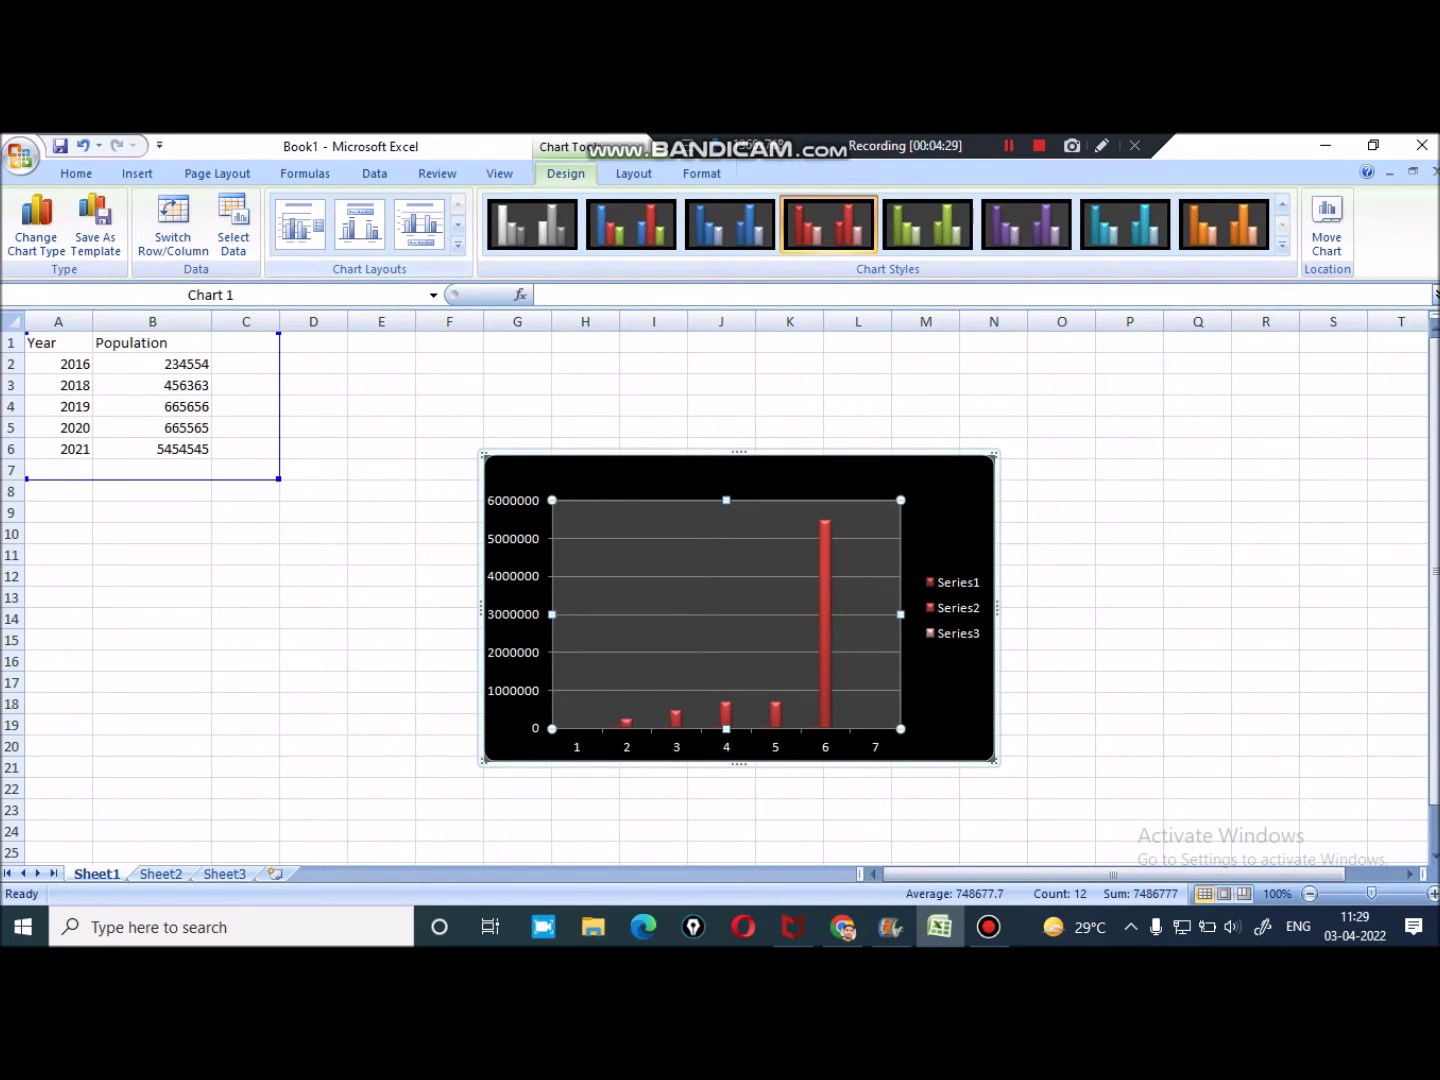
click(1125, 222)
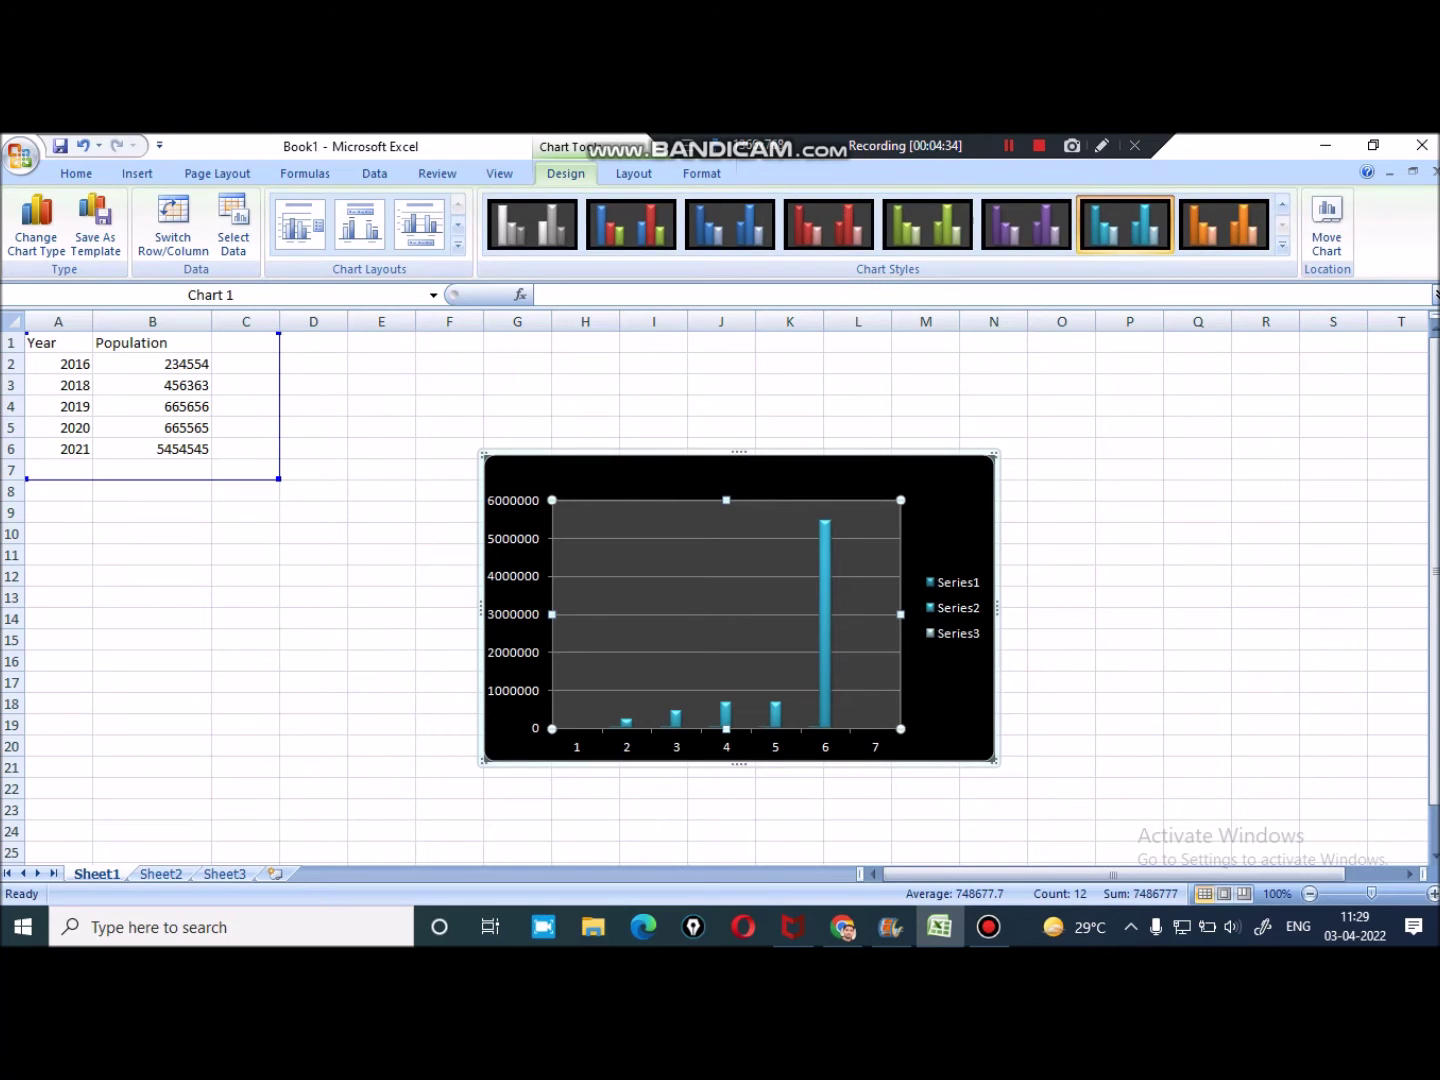
Select the legend entries and horizontal axis, then deselect and reselect the chart
click(953, 608)
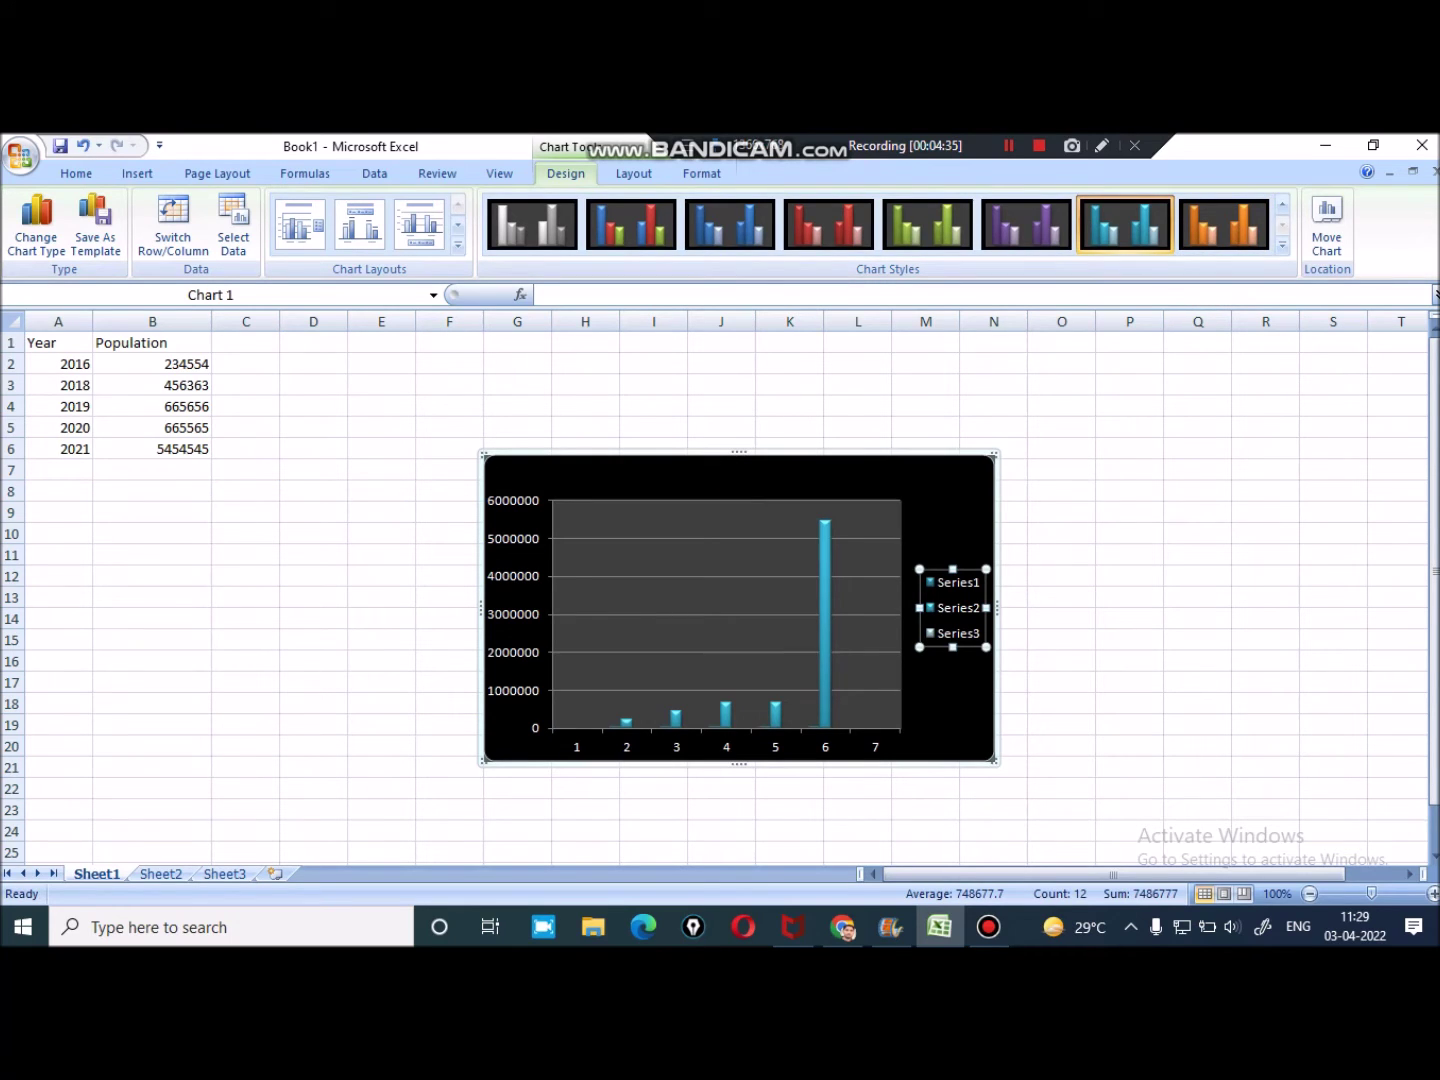
click(955, 633)
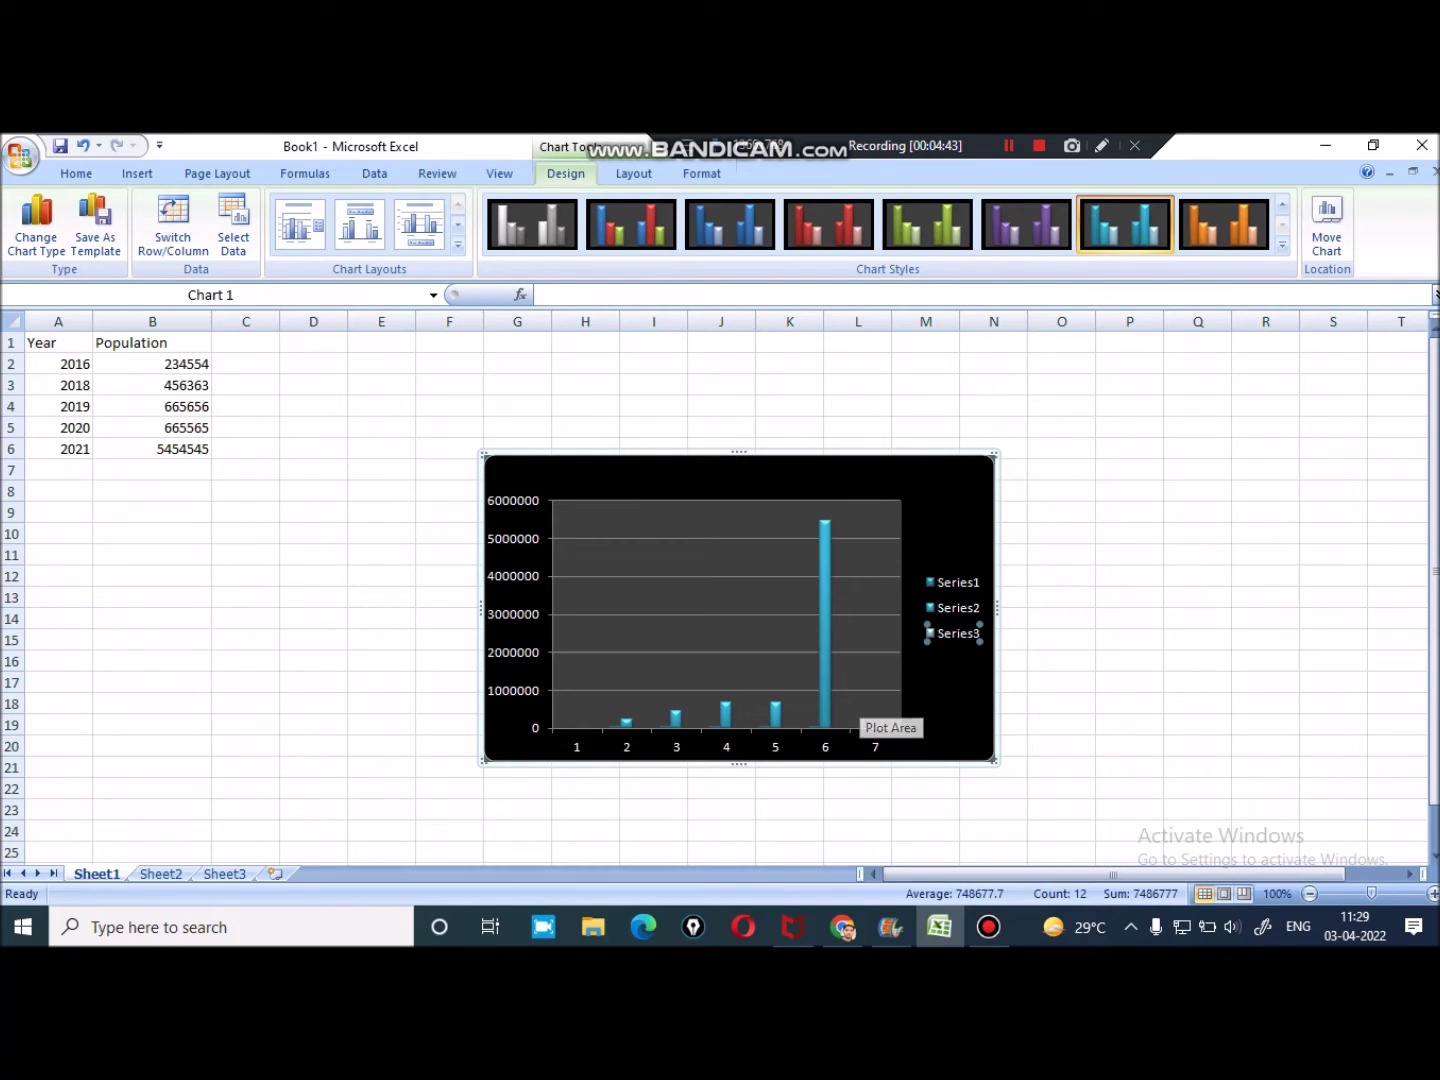
click(700, 747)
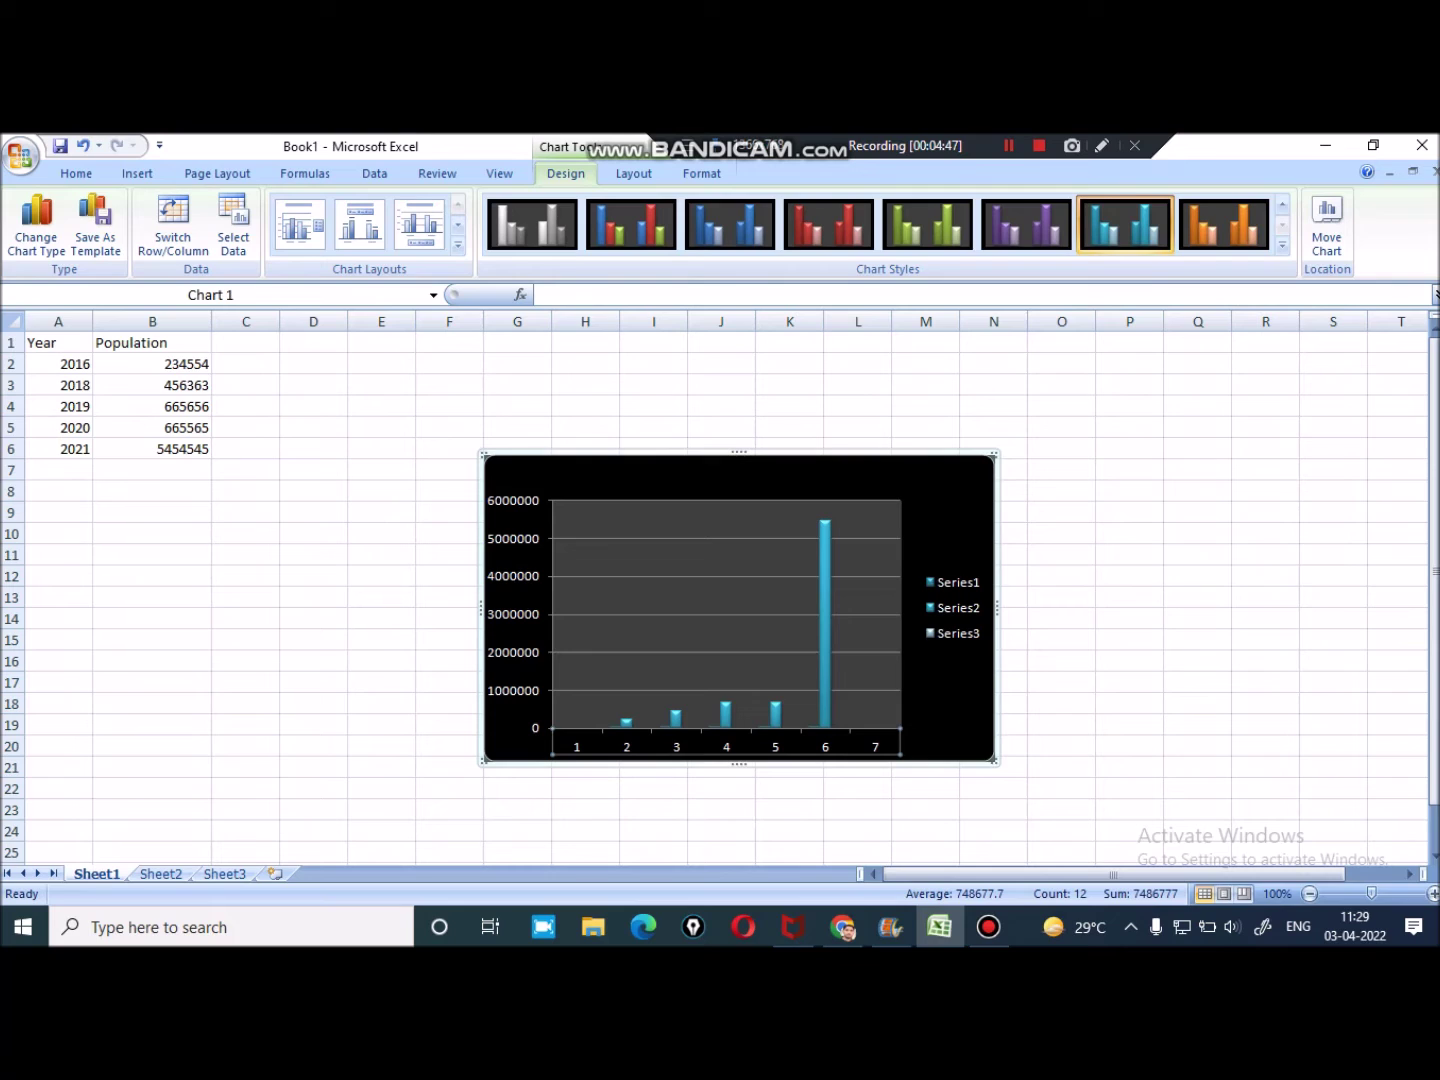
click(959, 608)
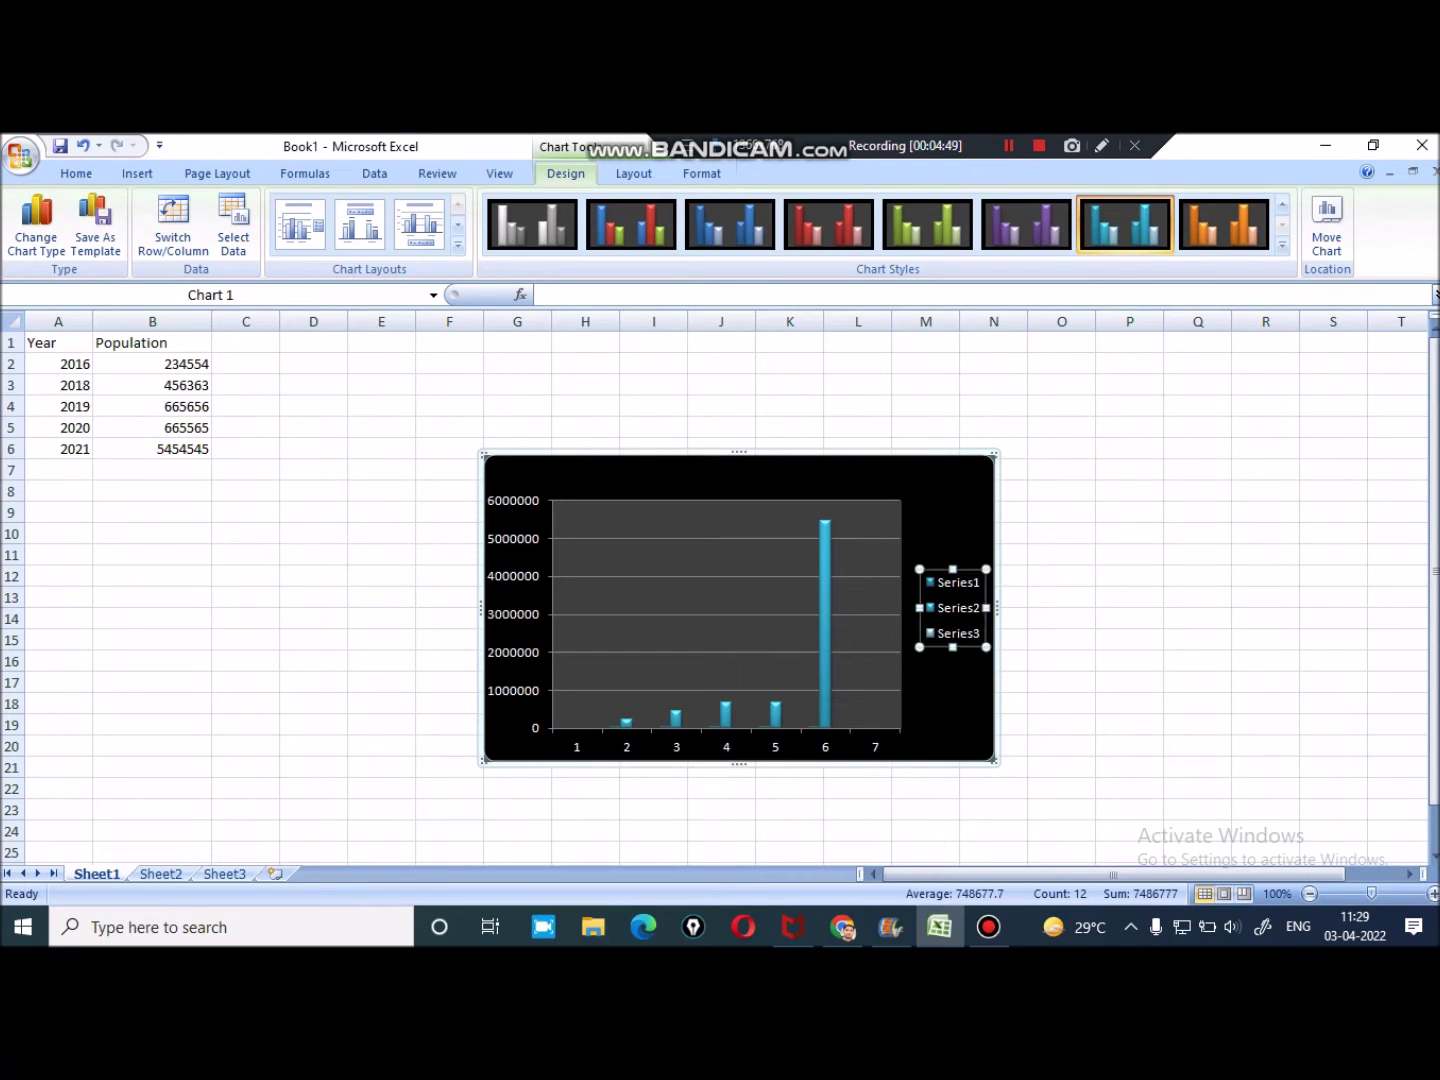
click(959, 607)
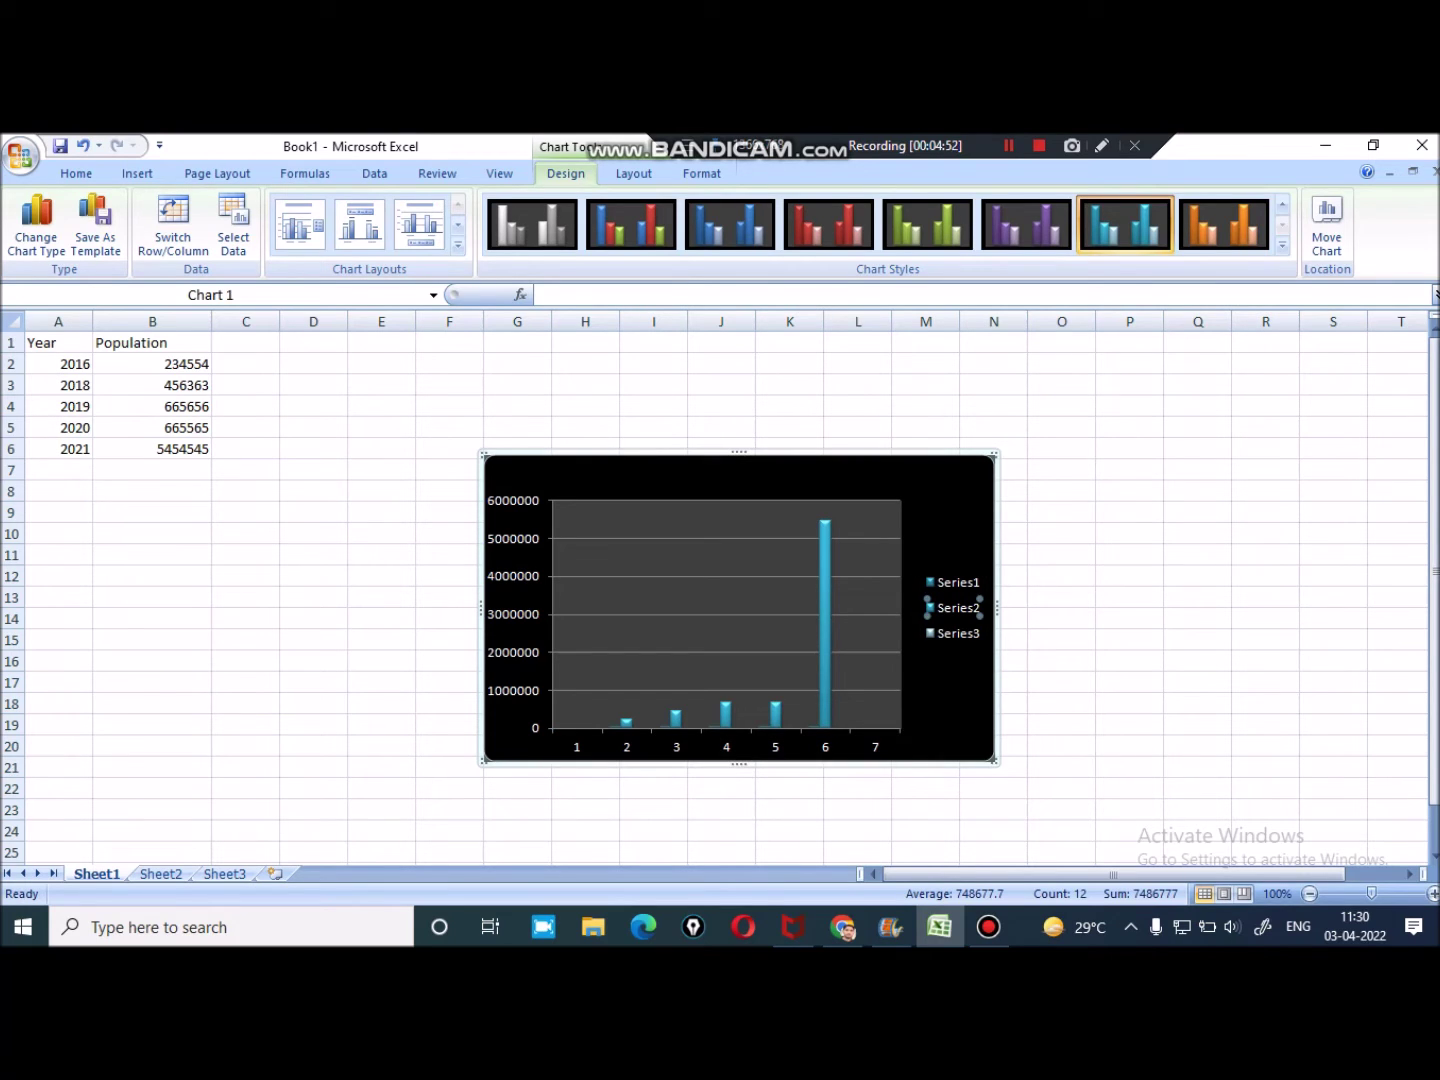
key(Escape)
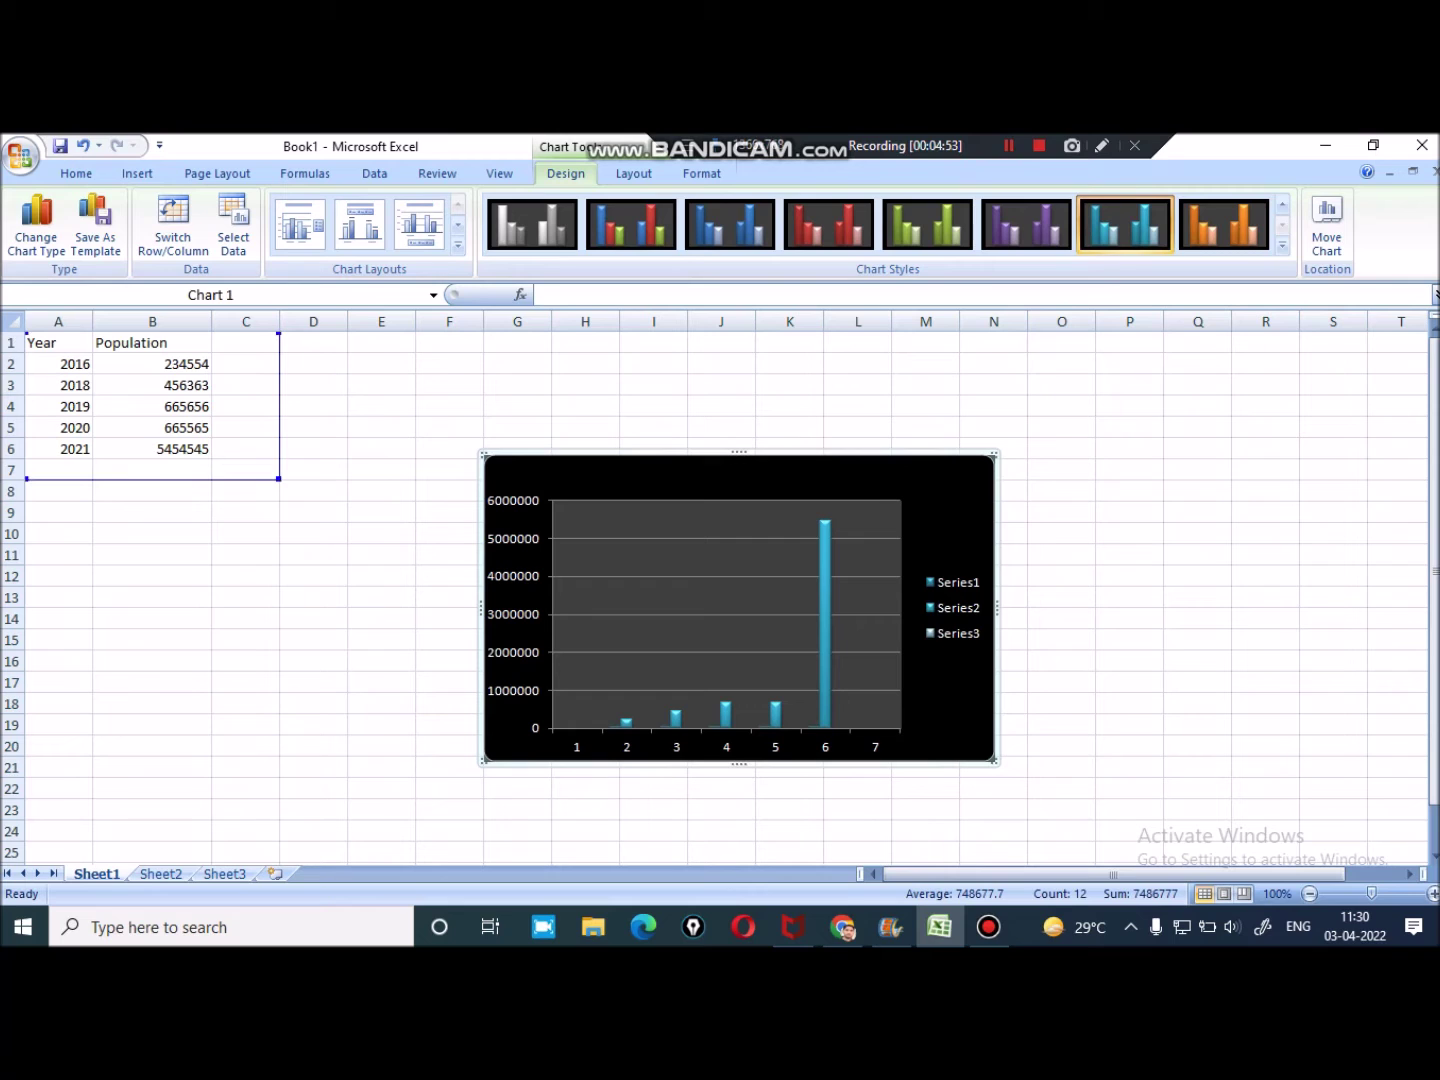
click(59, 321)
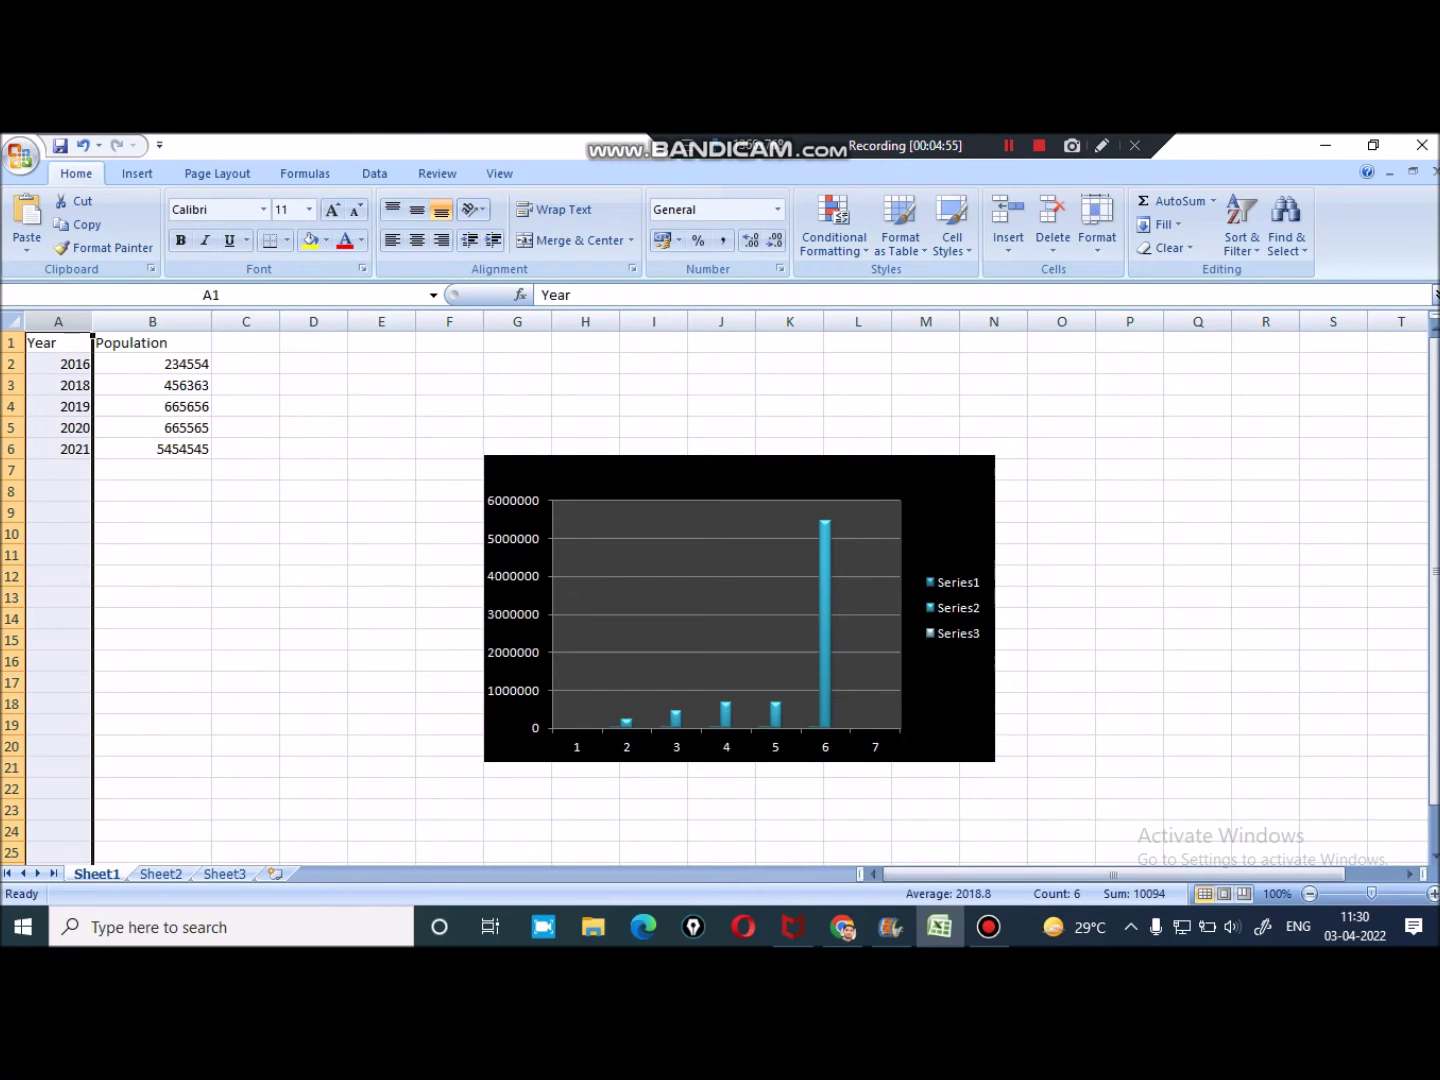
click(605, 751)
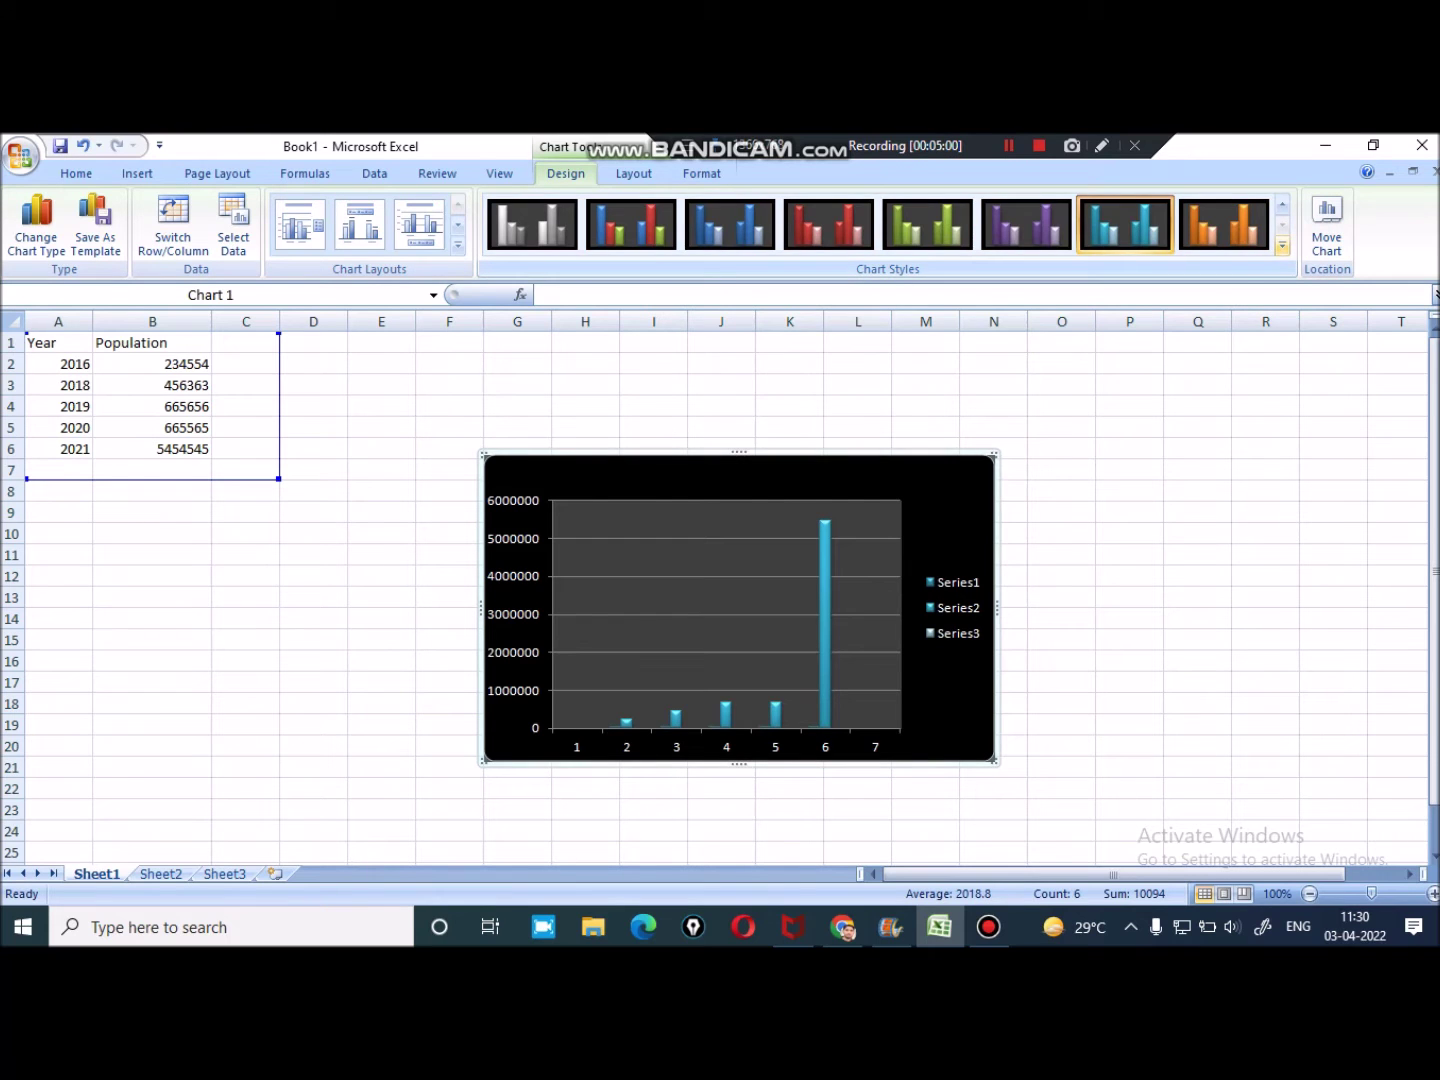
Restyle the chart through orange, teal, purple, green and red to blue, and apply a titled layout
click(1283, 245)
click(1224, 283)
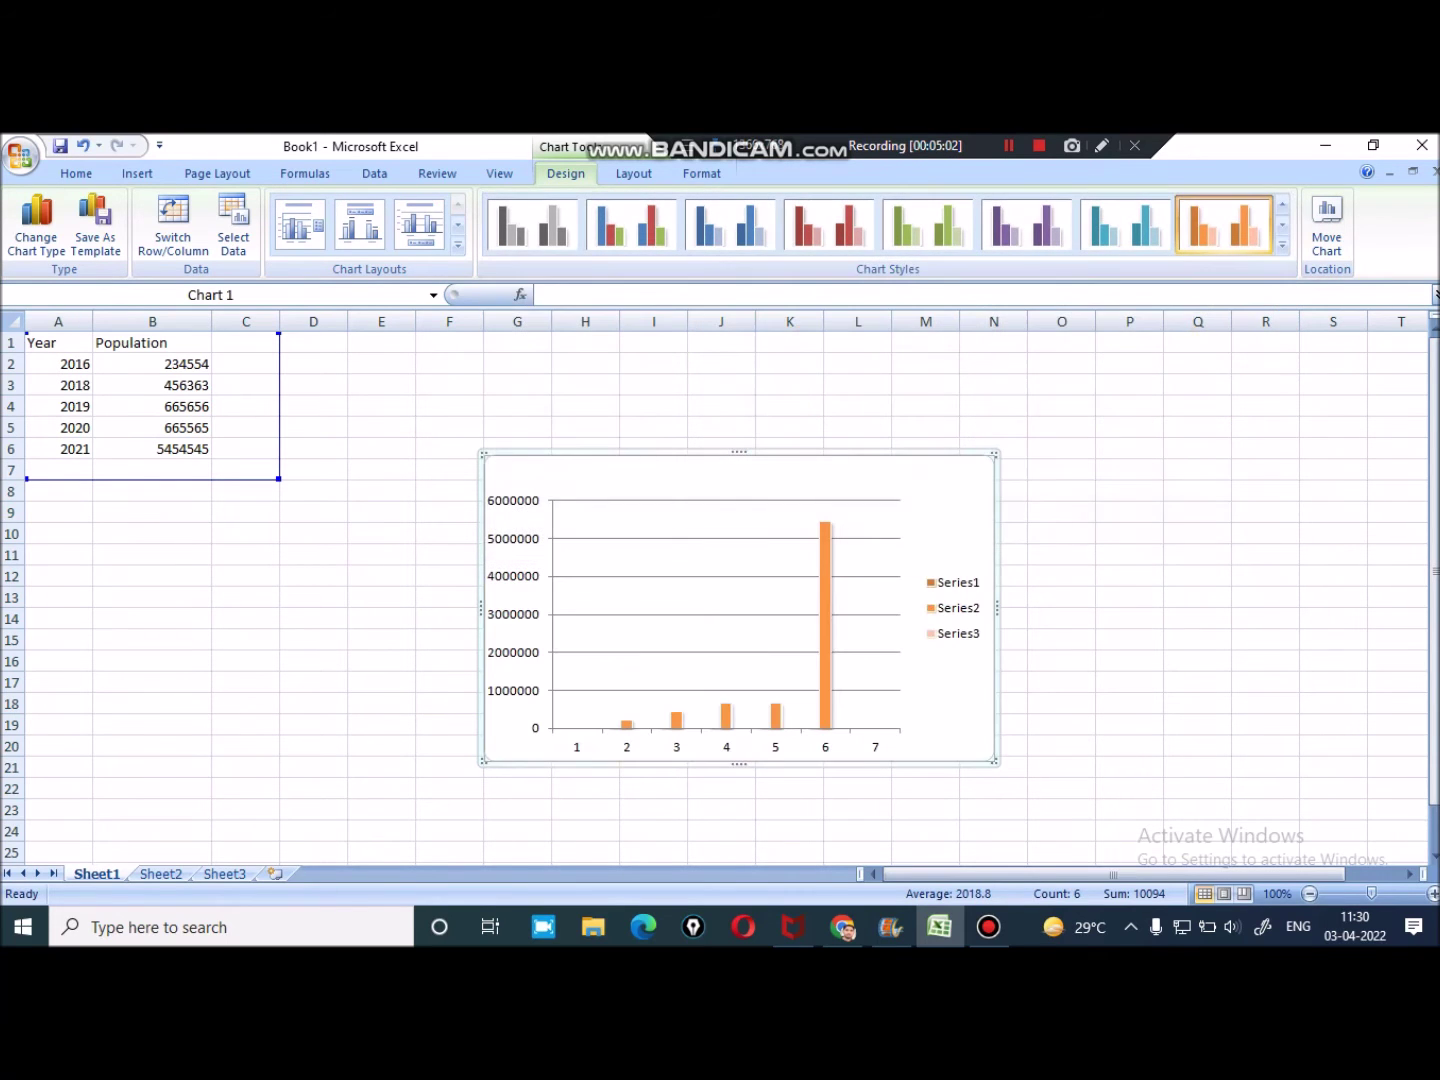
click(1125, 222)
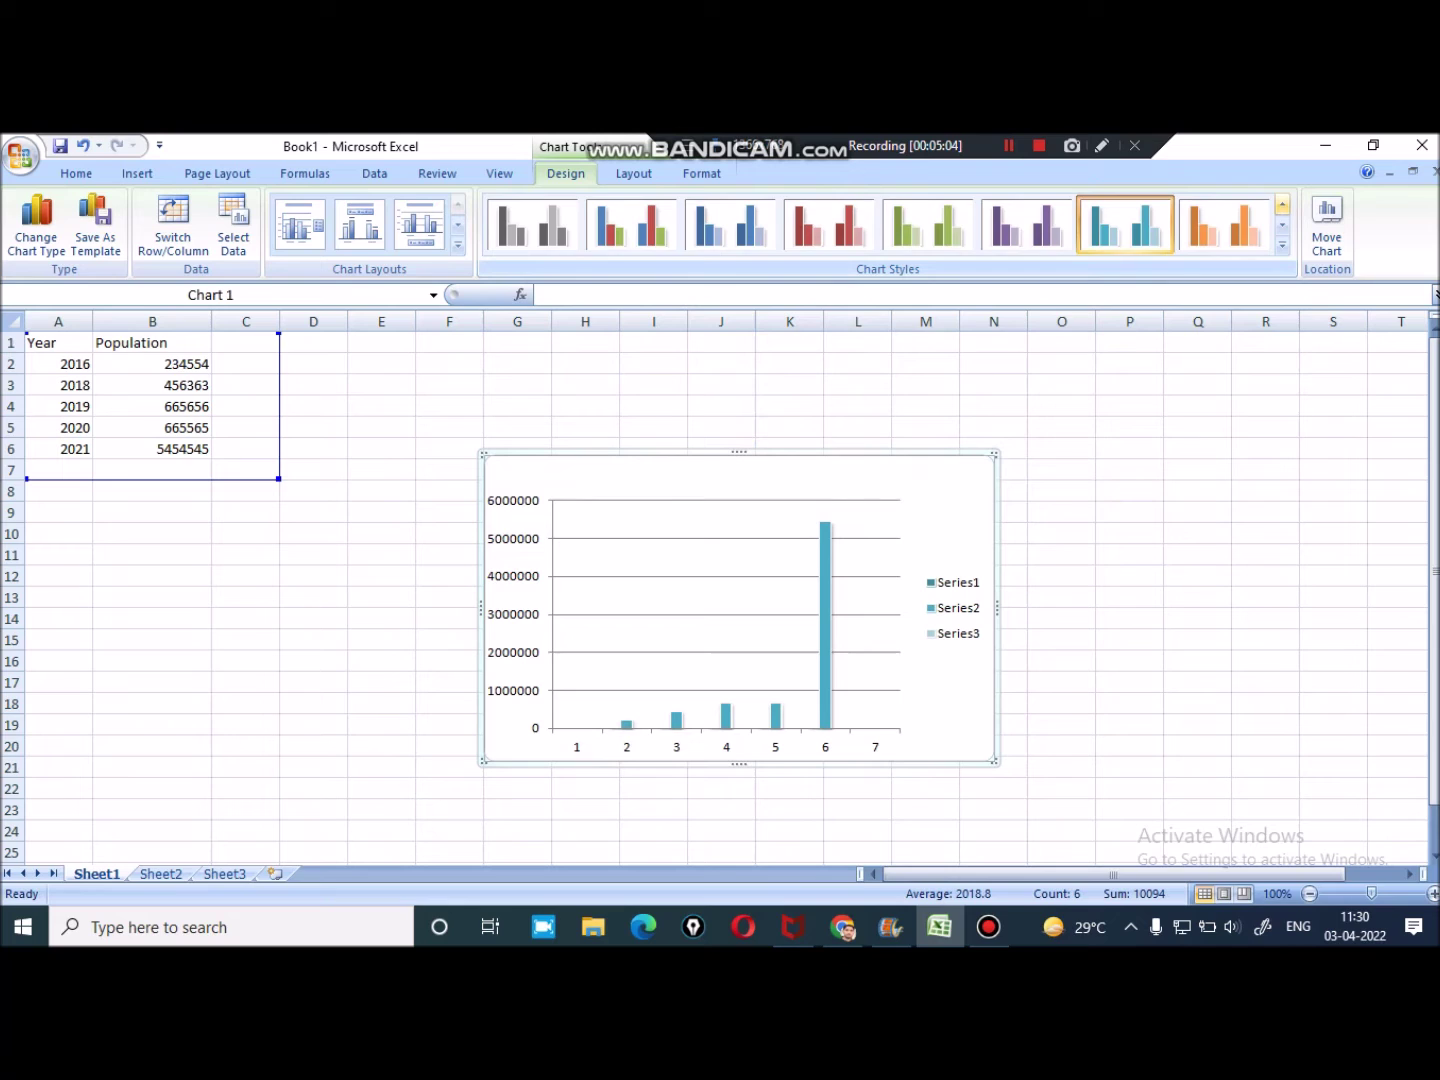
click(1026, 222)
click(927, 222)
click(828, 222)
click(730, 222)
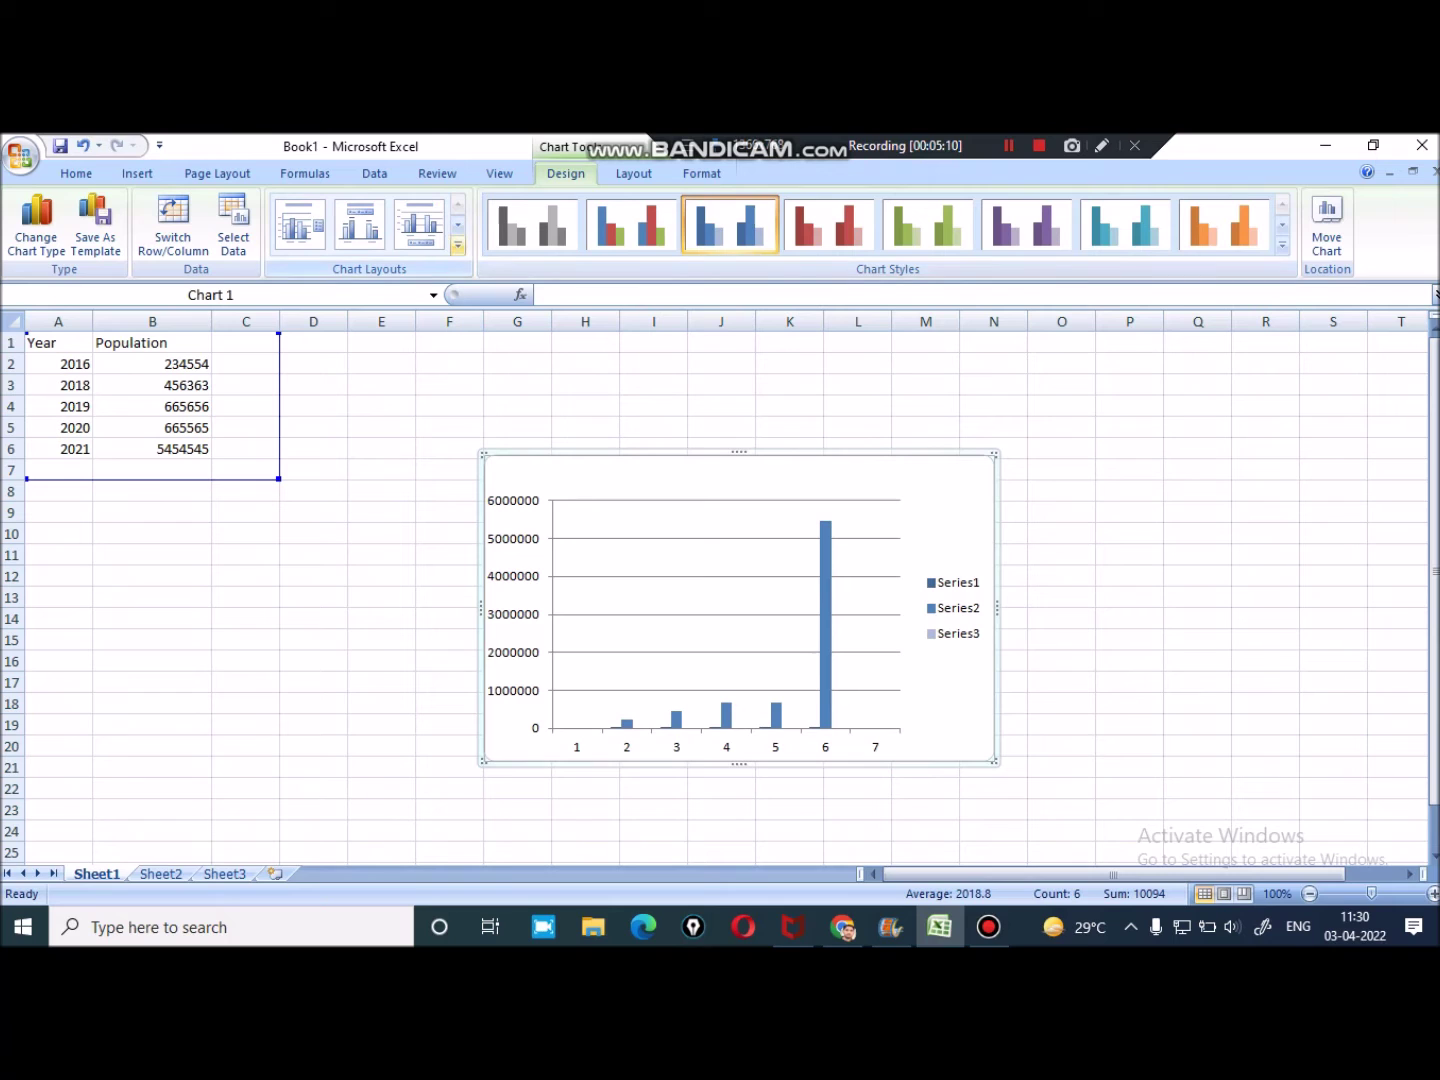
click(457, 246)
click(360, 342)
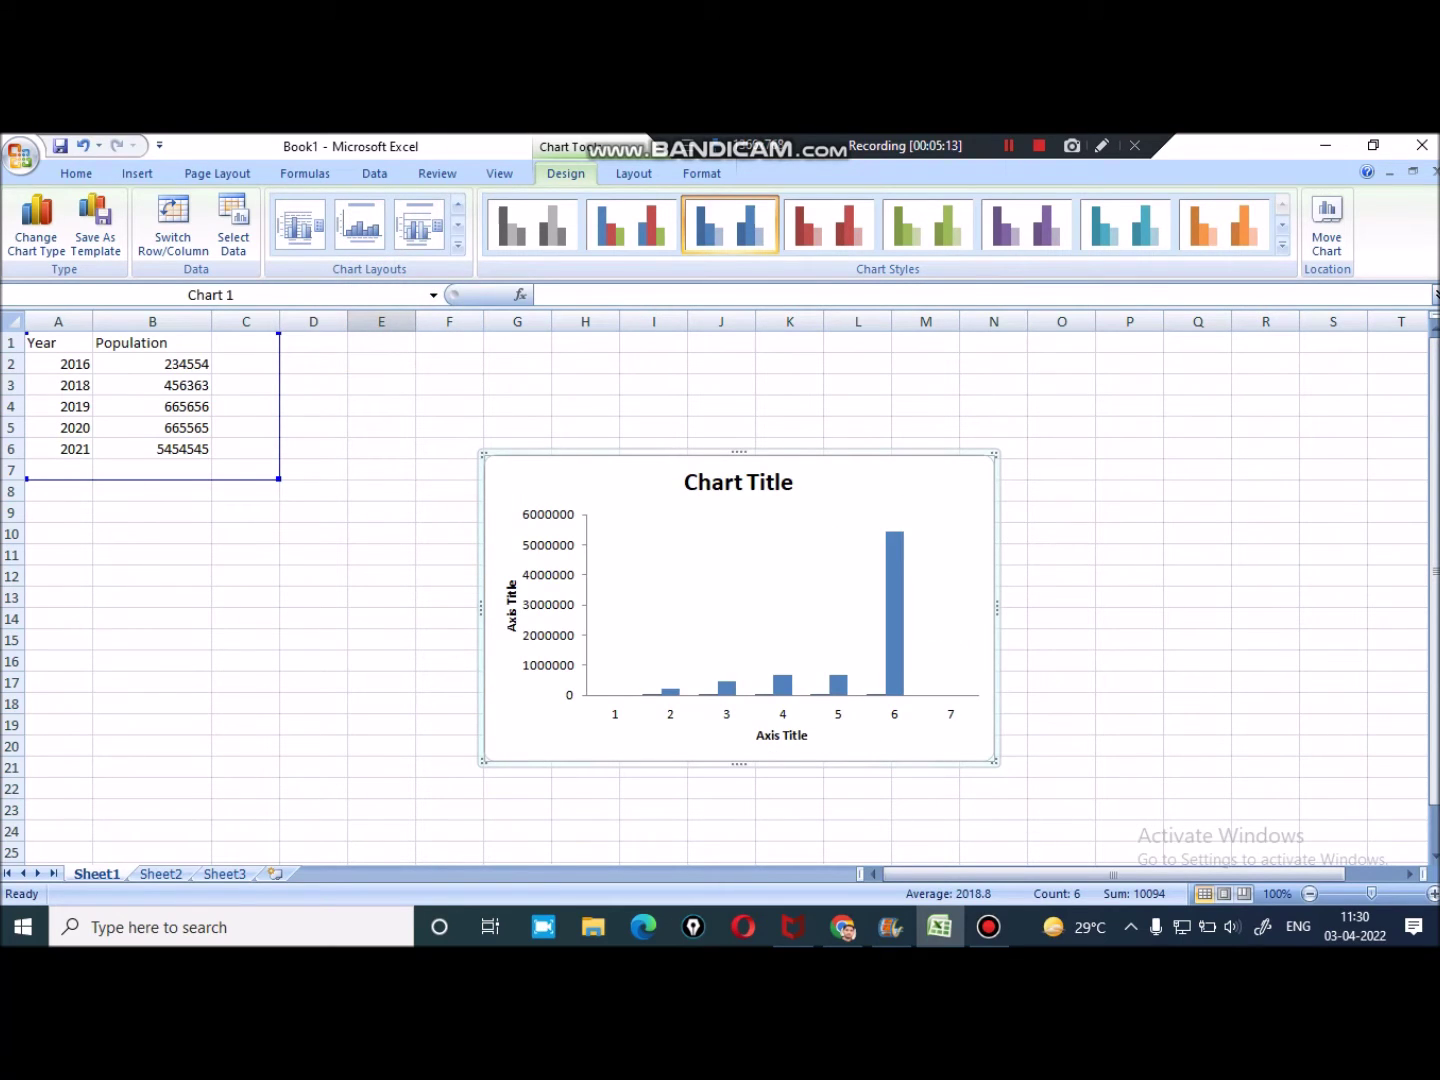
Switch between chart layouts, ending on one with chart title, axis titles, gridlines and legend
click(458, 245)
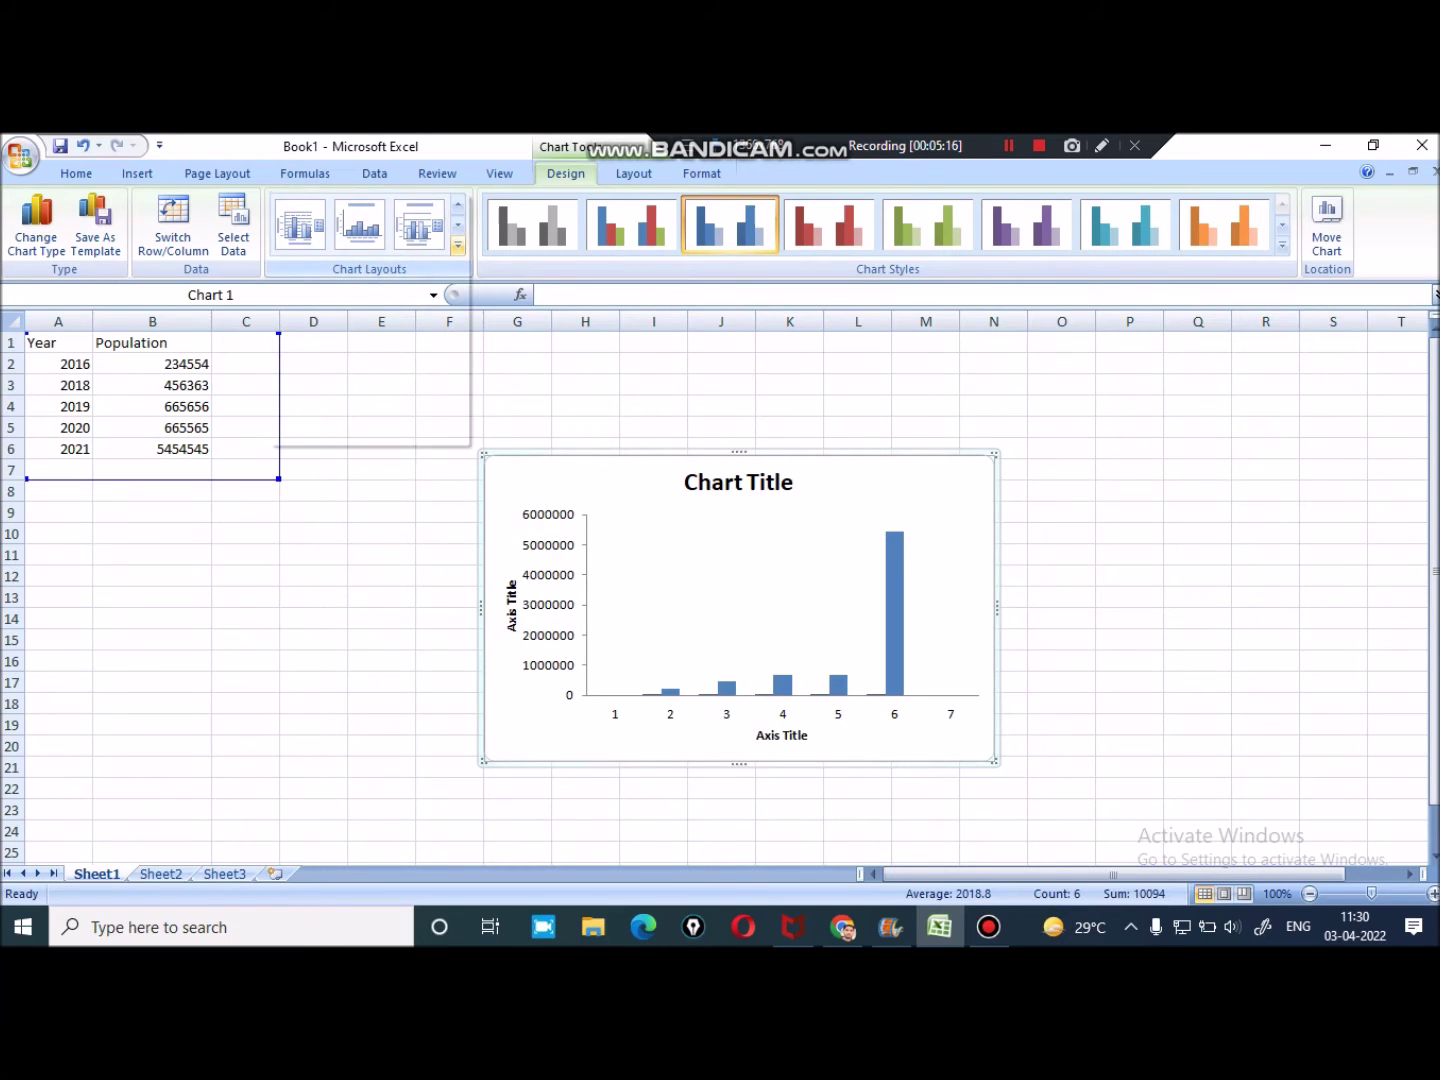
click(300, 400)
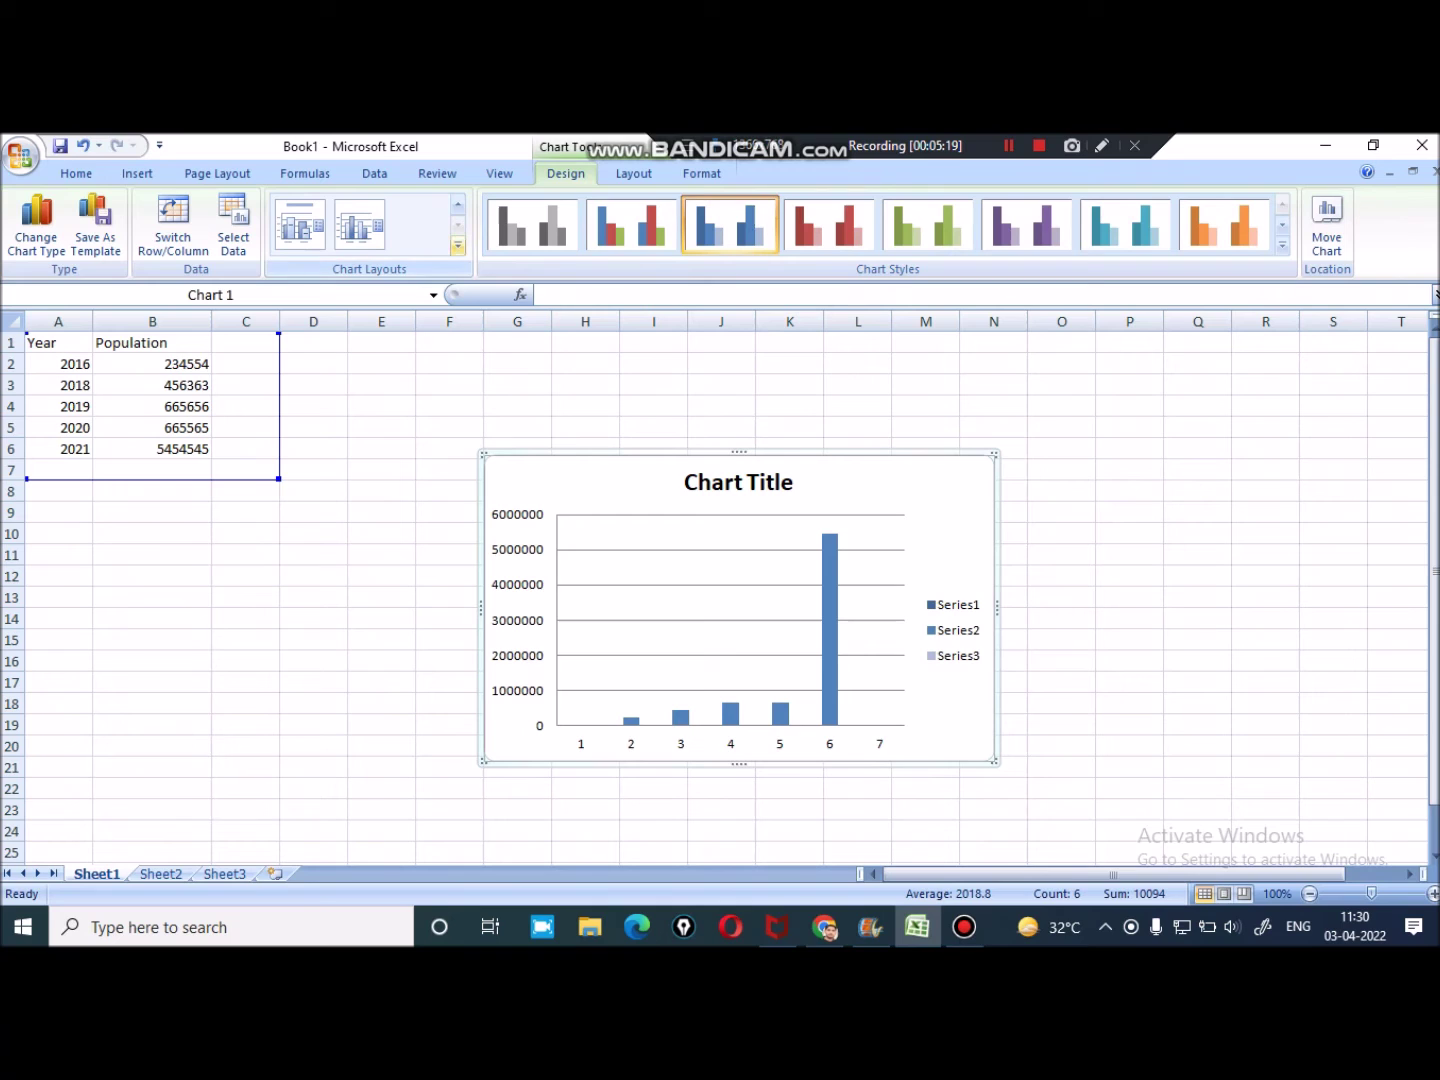
click(458, 246)
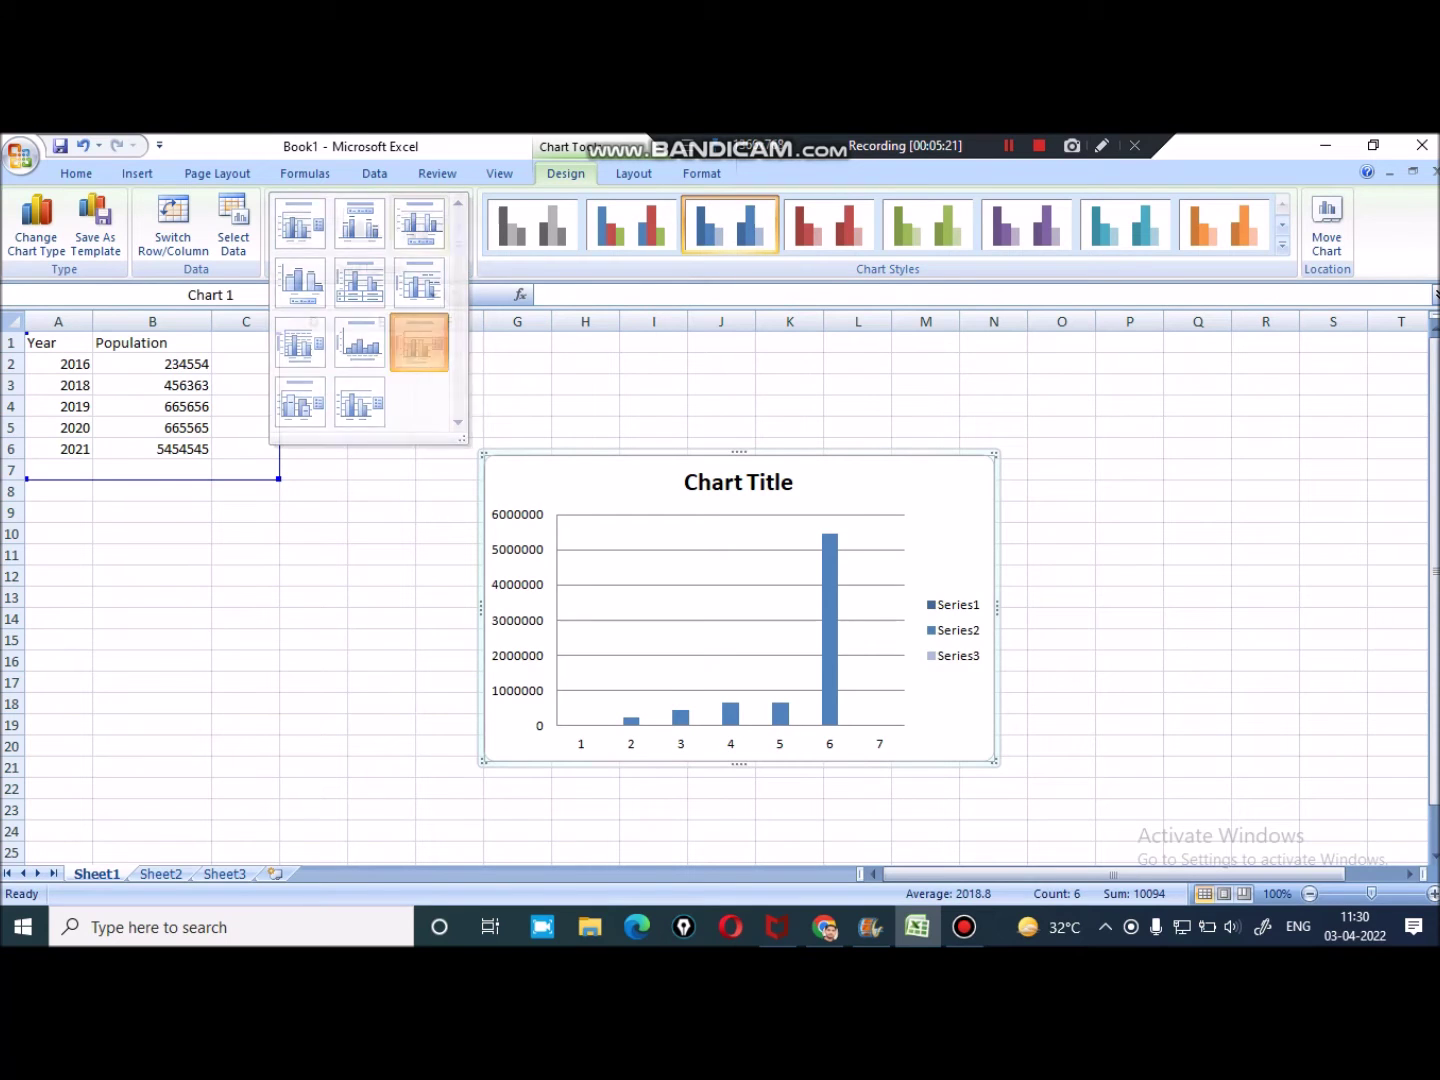
click(419, 343)
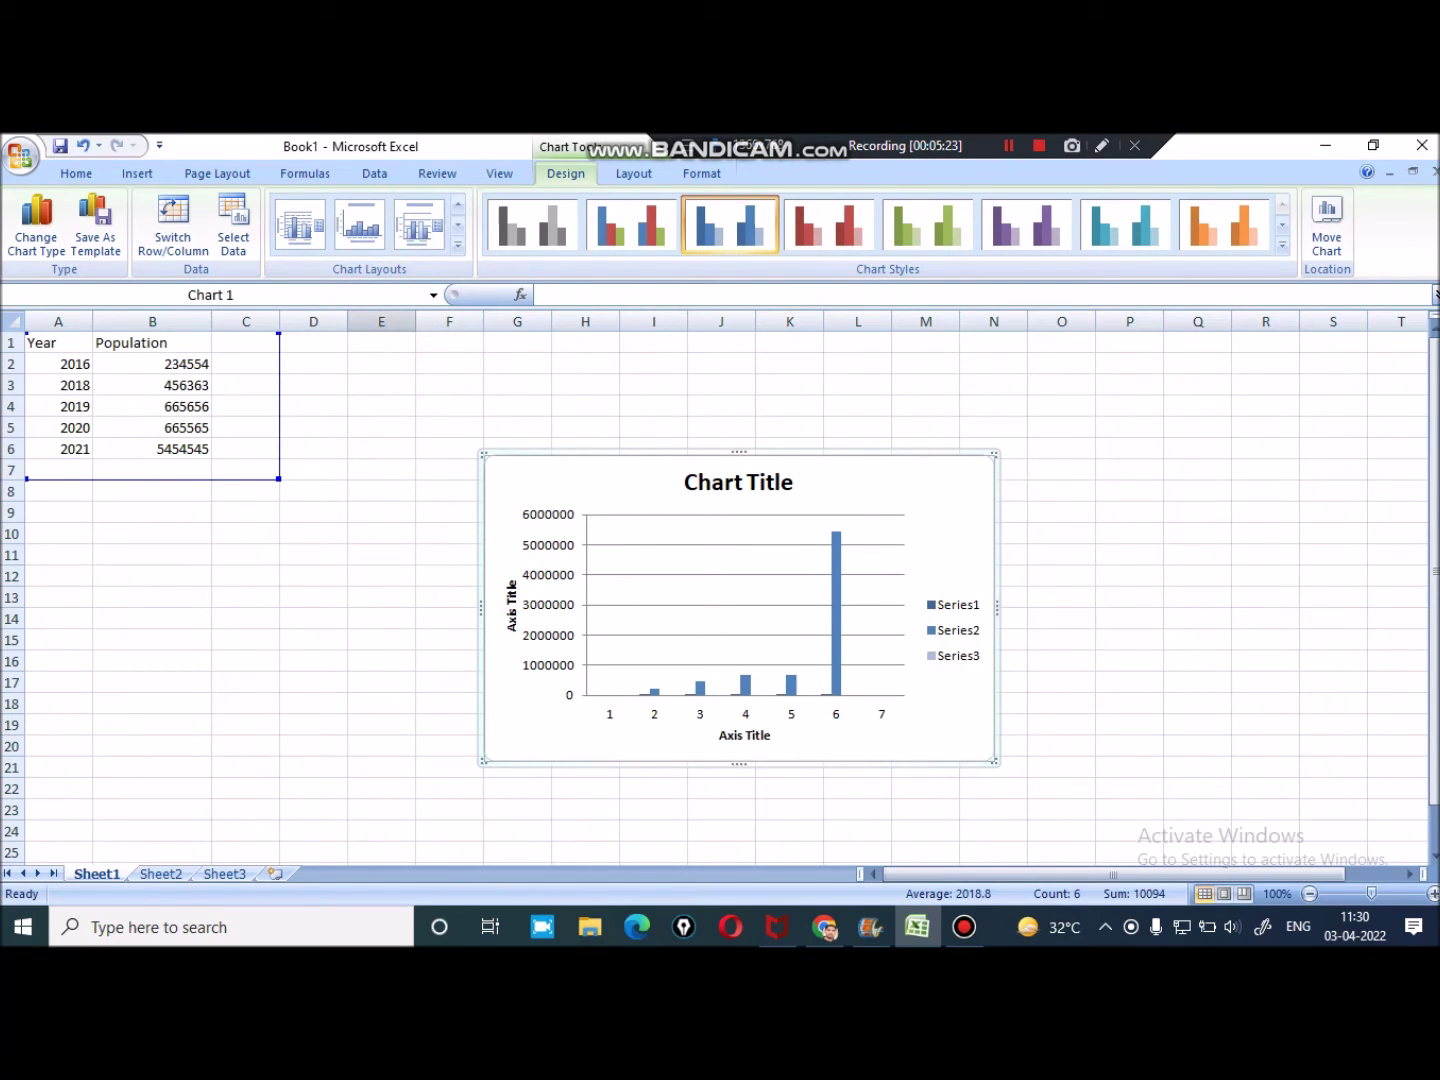
click(233, 228)
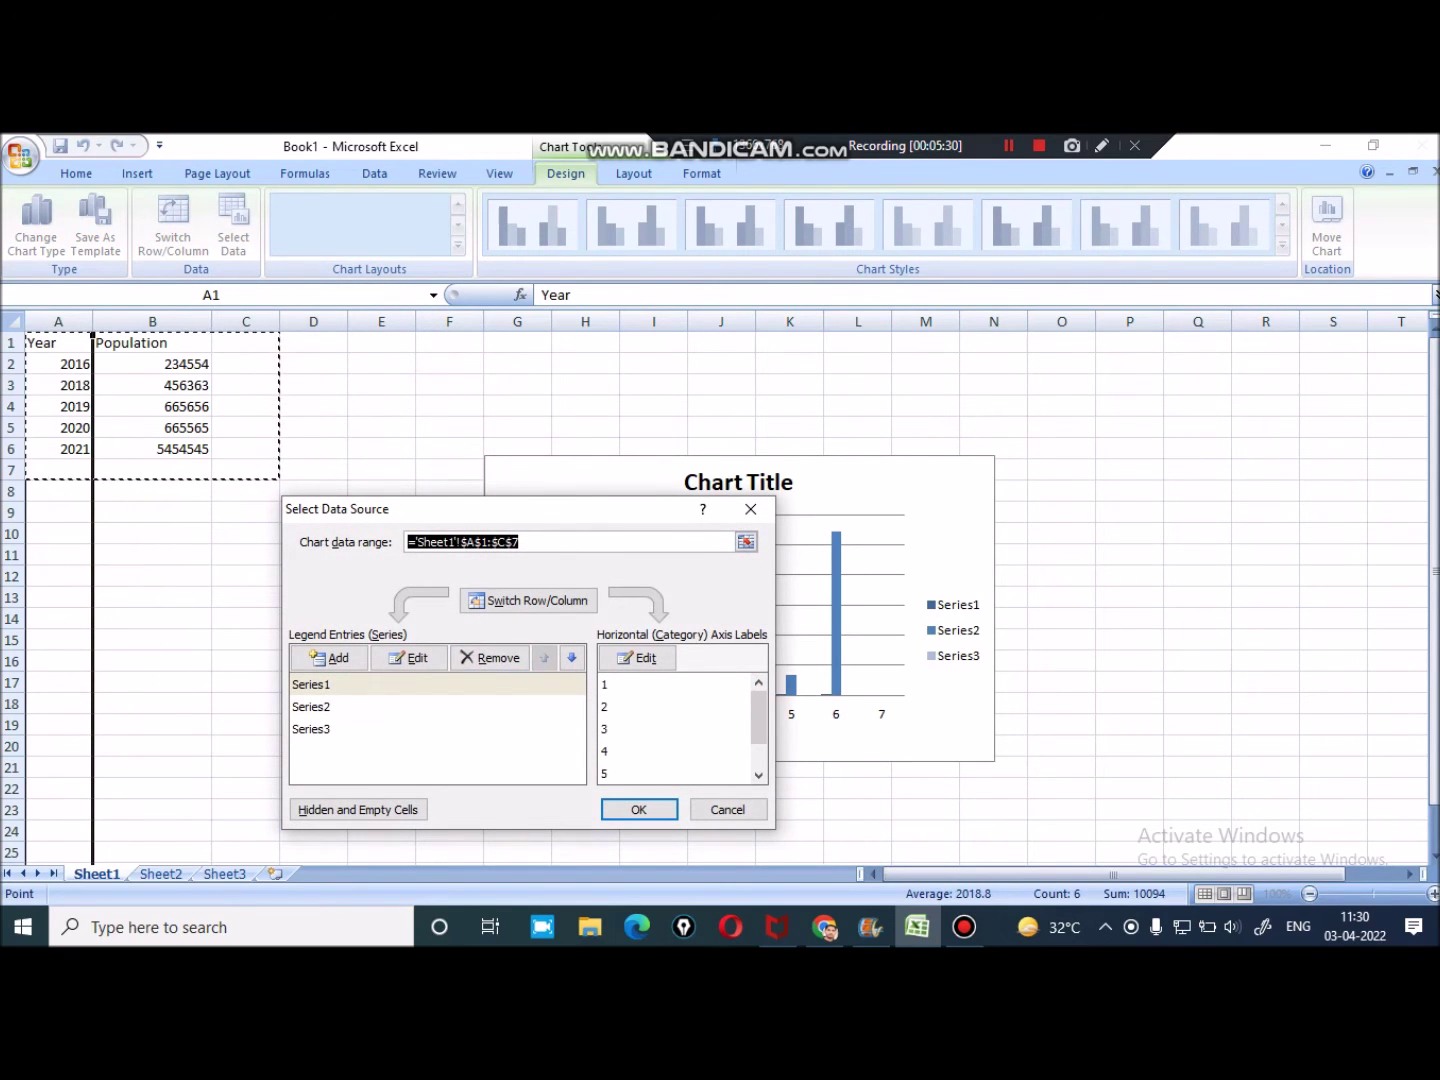
Open the horizontal axis labels editor in Select Data Source and close it unchanged
click(636, 659)
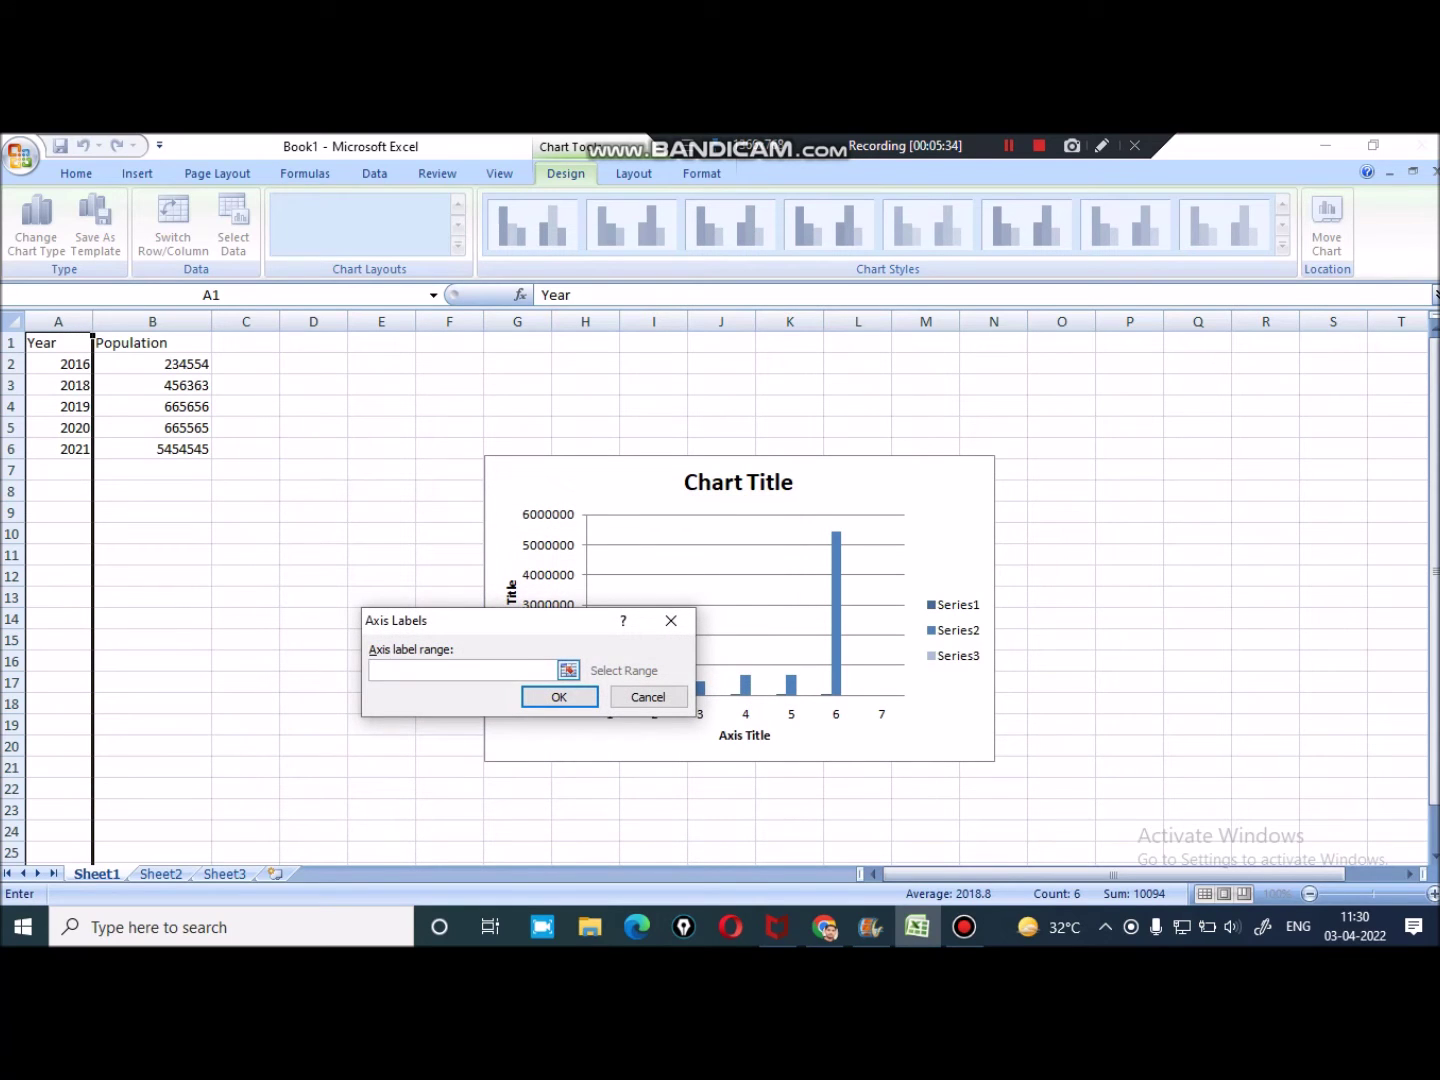
click(567, 670)
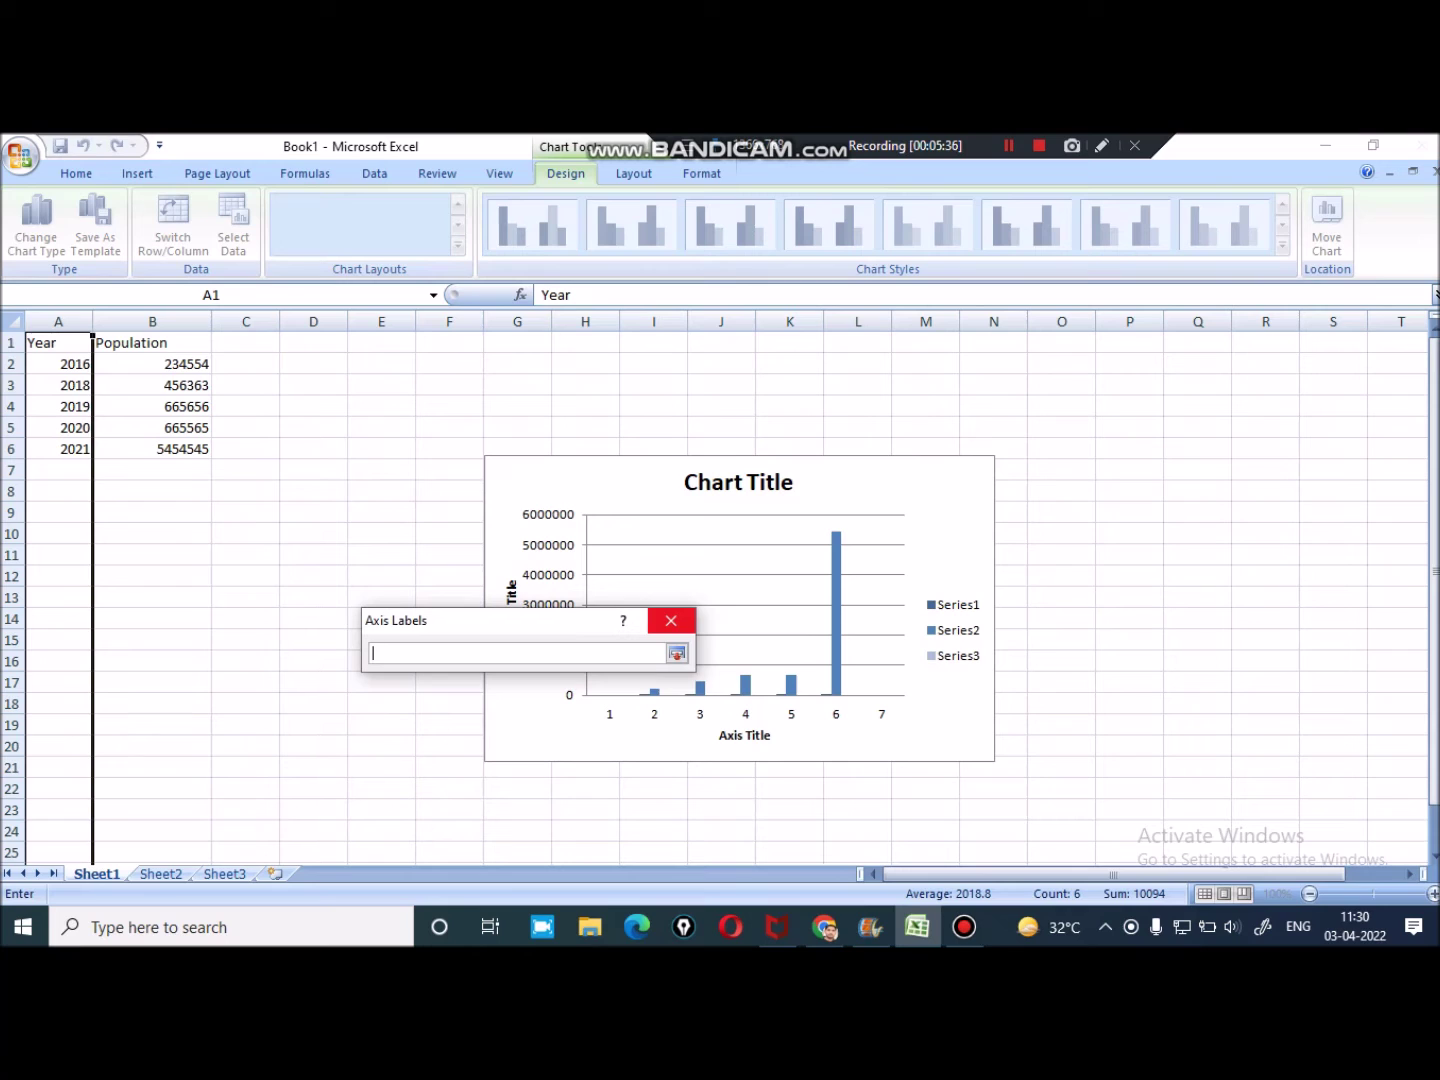
click(676, 653)
click(559, 698)
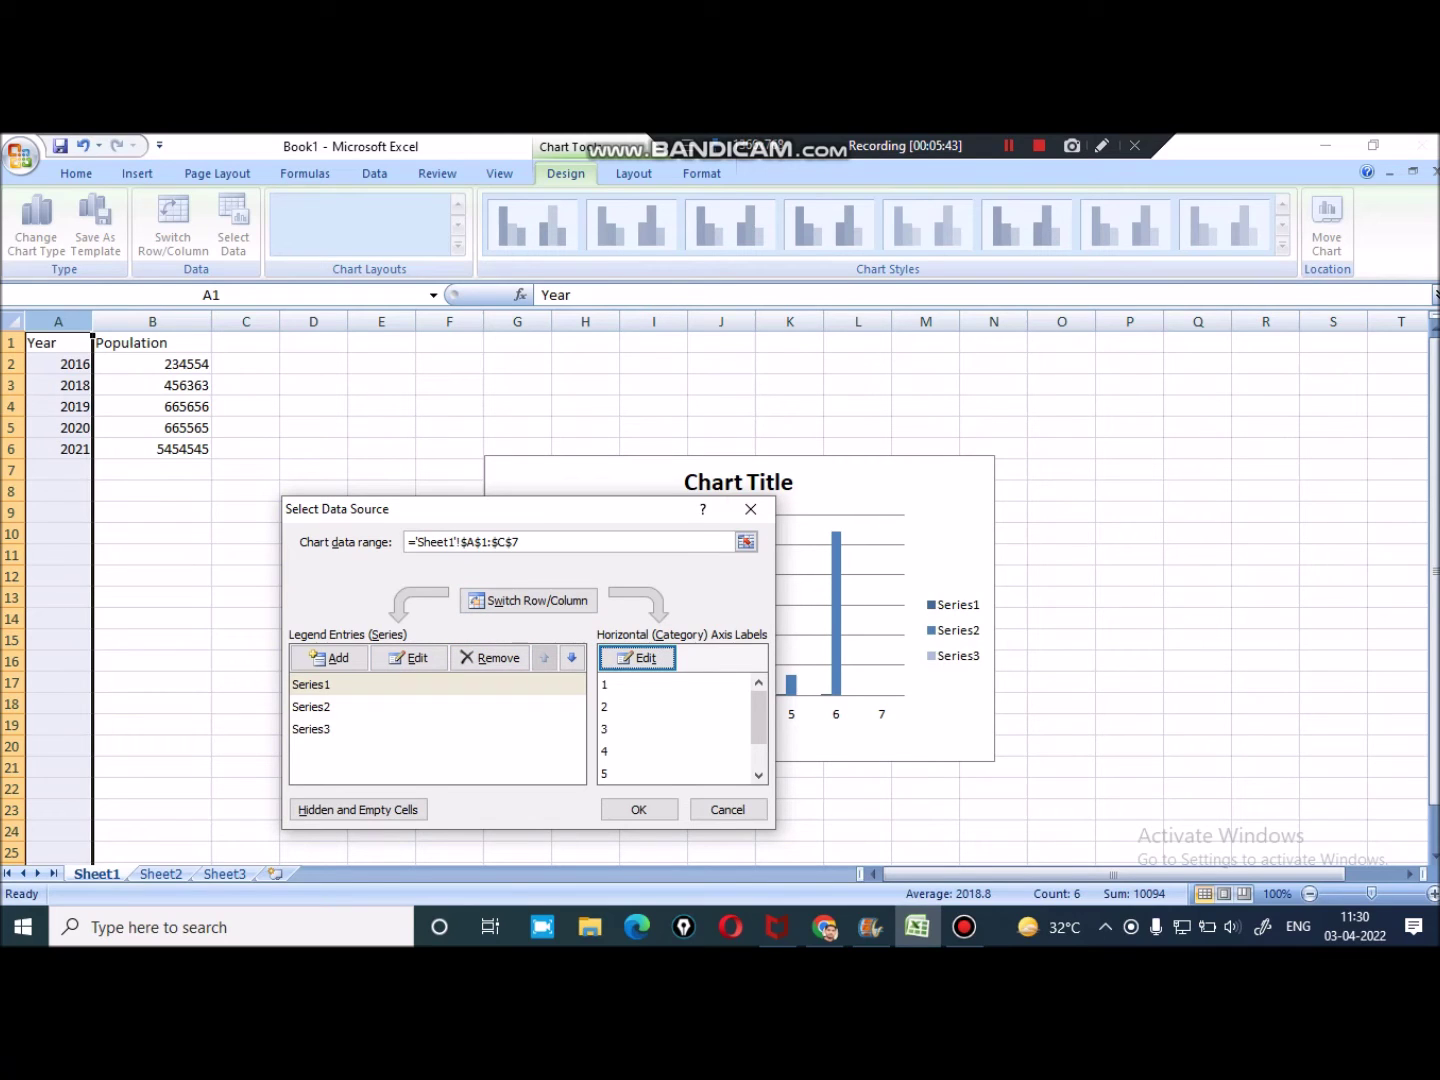
Select Series1 in the legend entries and remove it from the chart
click(330, 706)
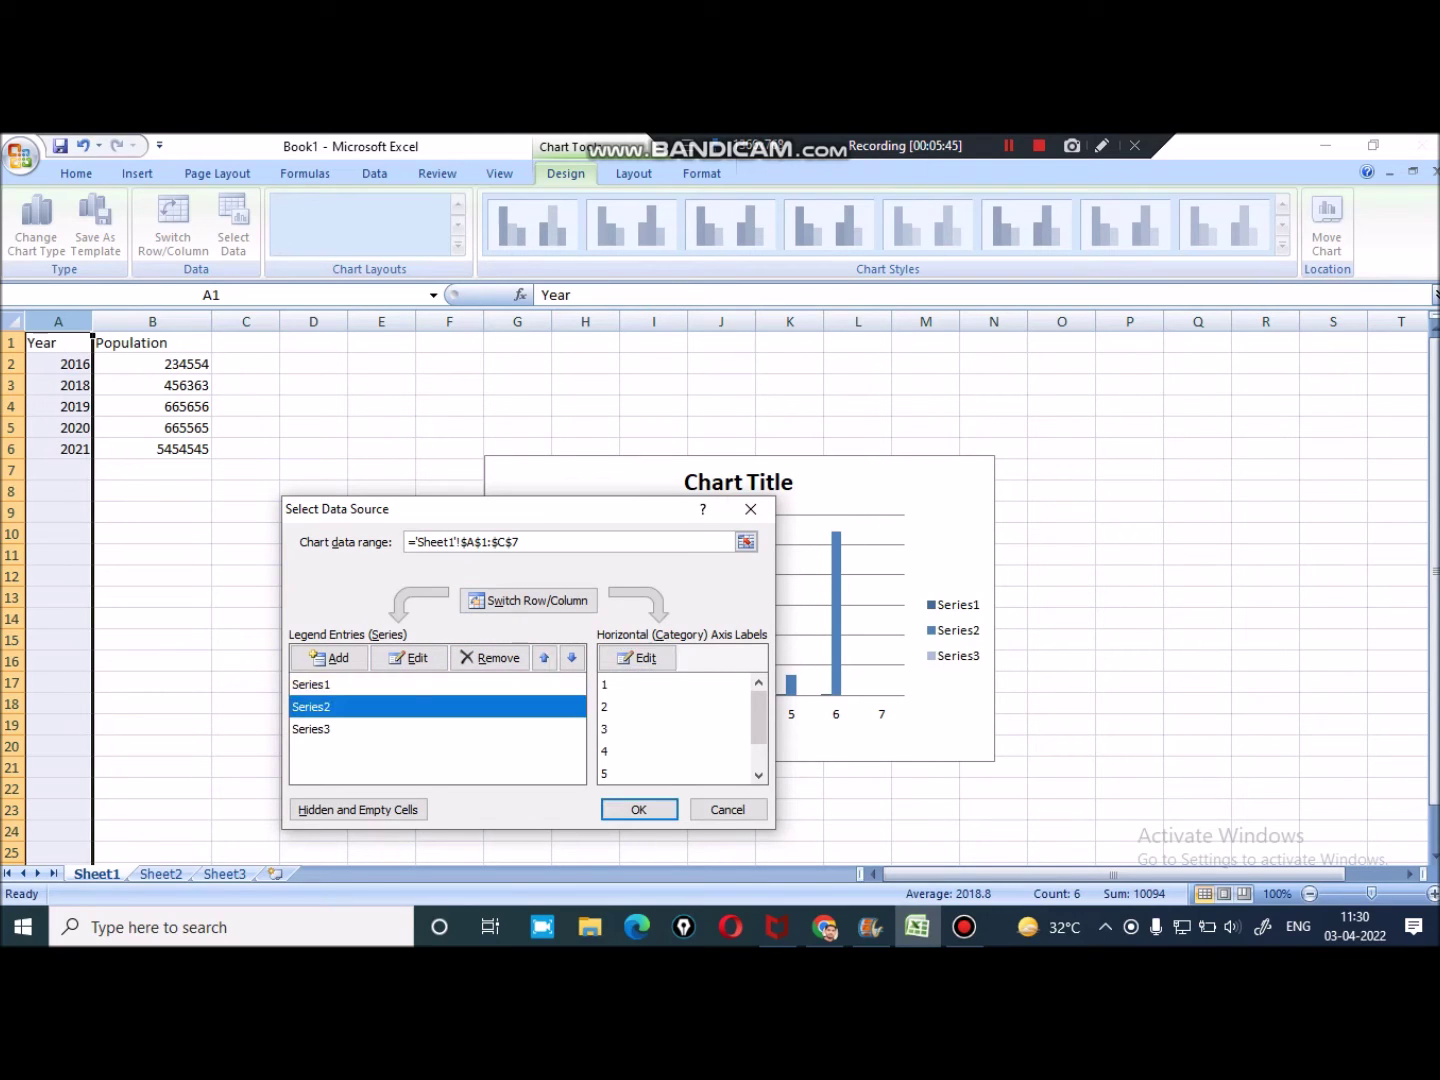
click(320, 728)
click(320, 707)
click(319, 684)
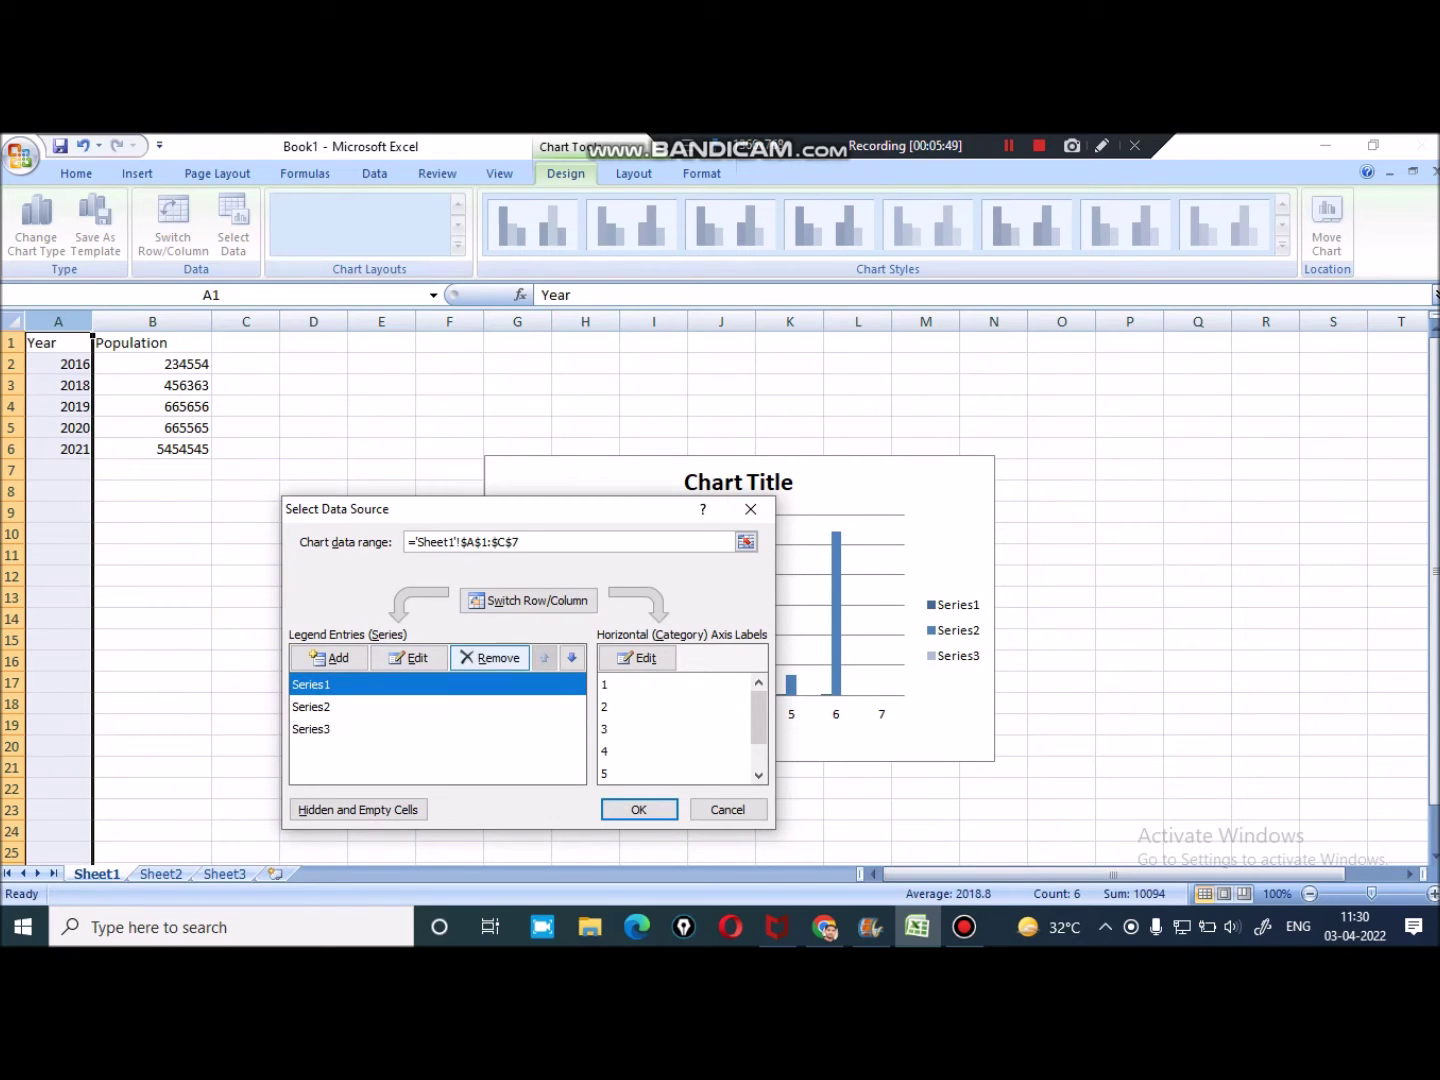
click(491, 657)
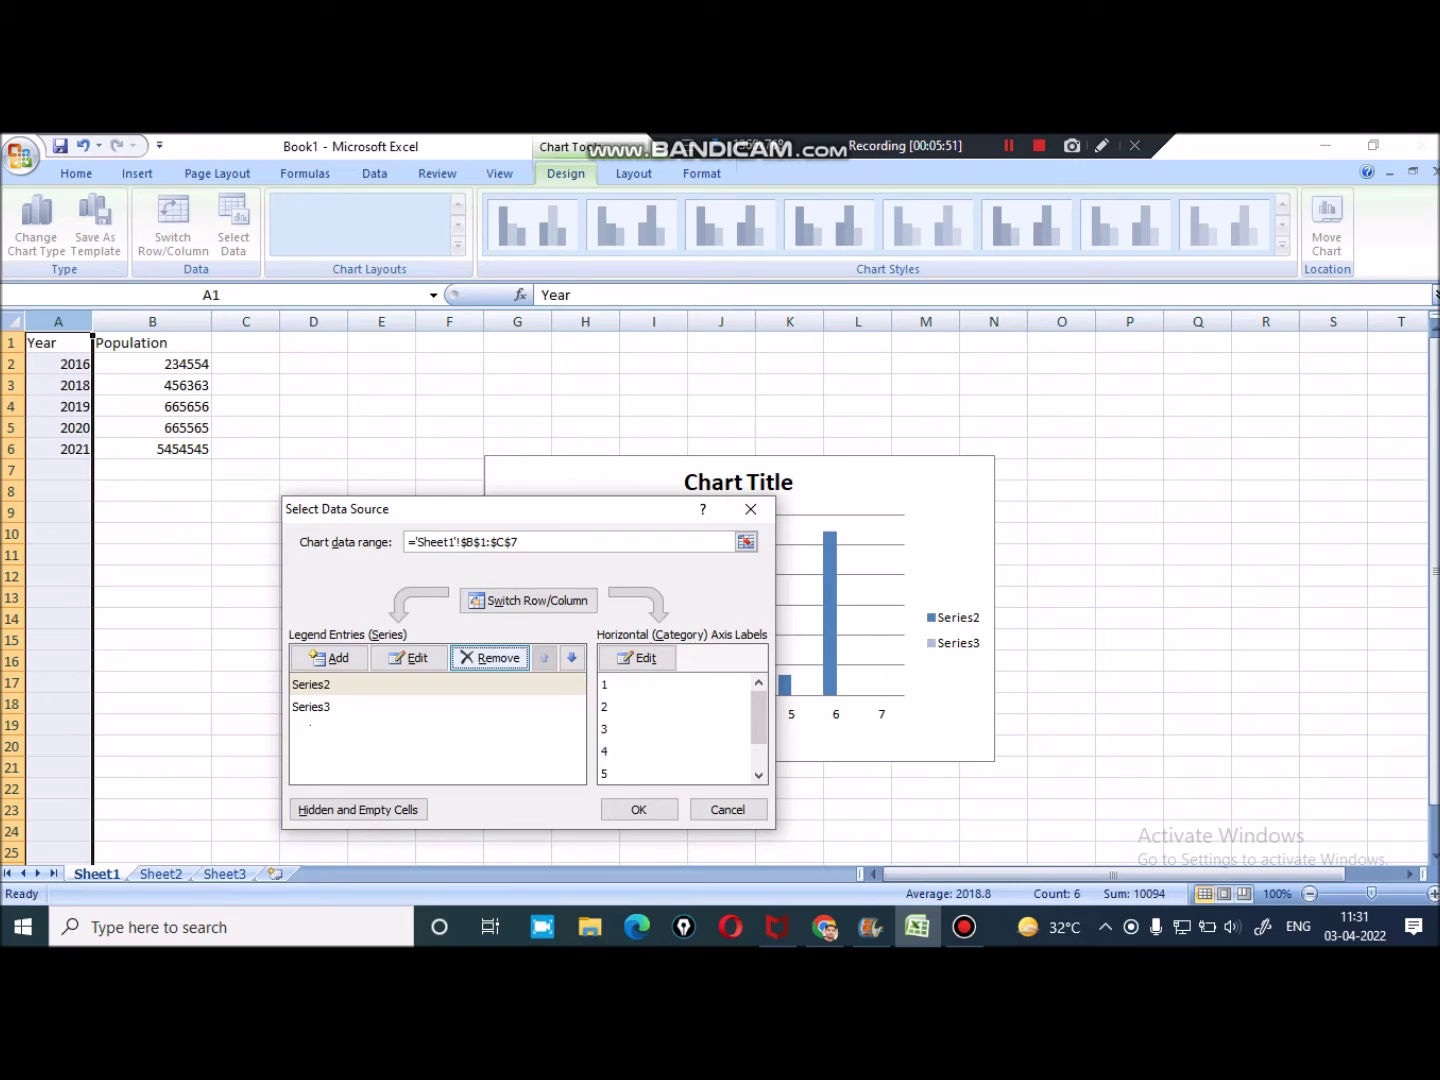
click(410, 657)
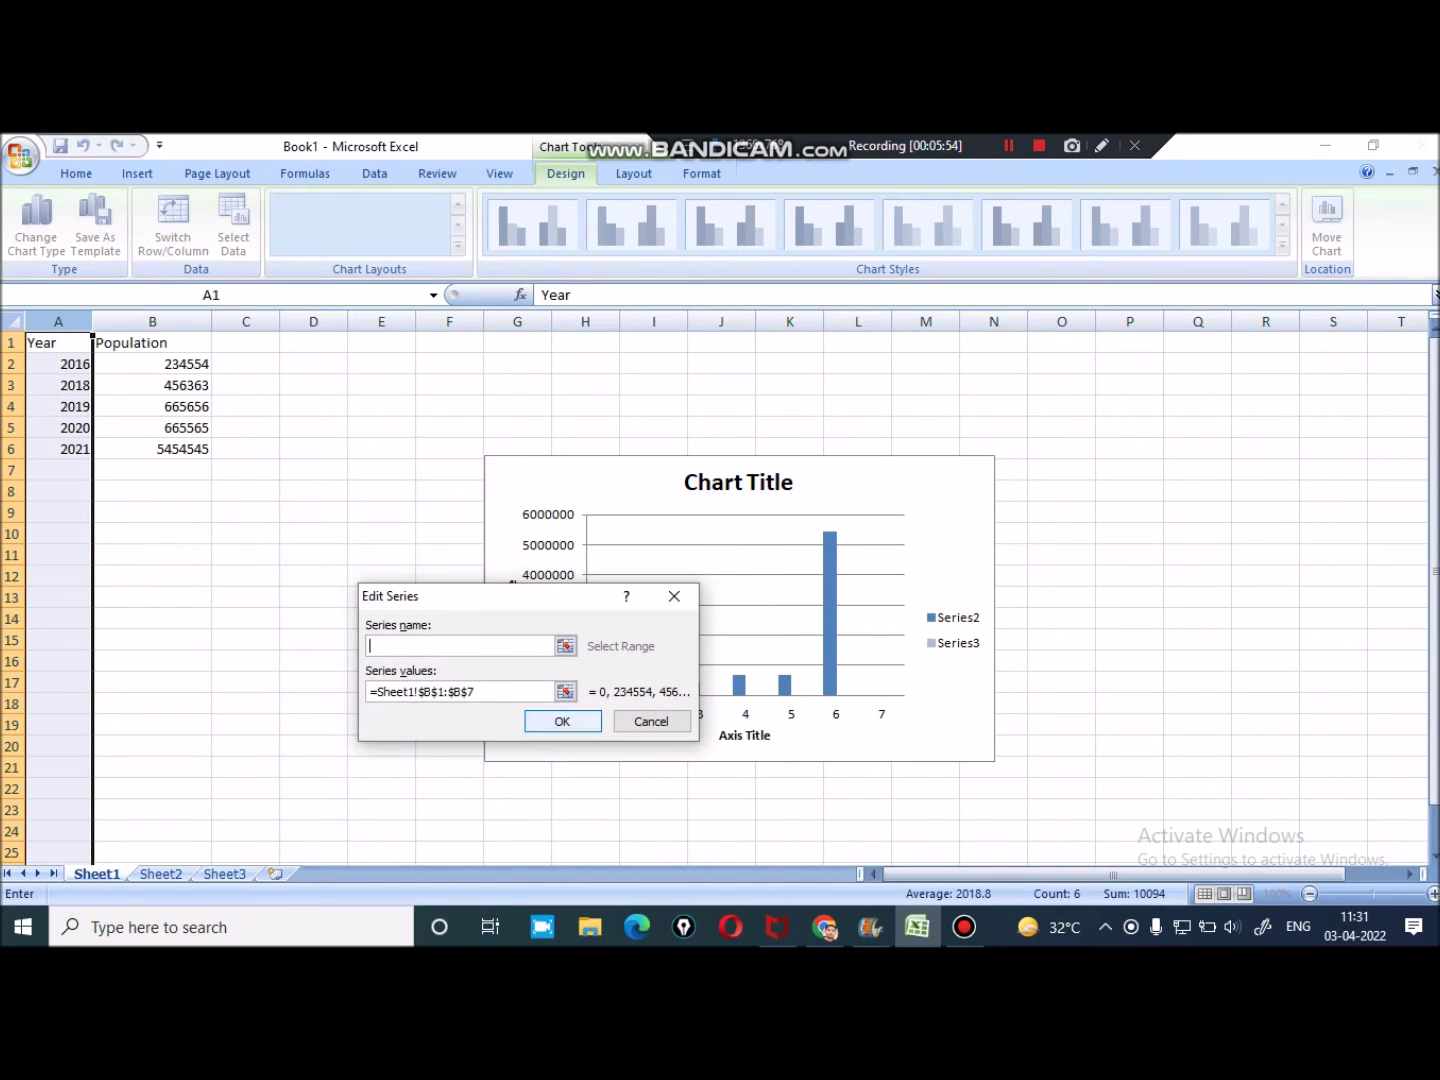
Cancel the Series2 edit and review the chart data range in Select Data Source
click(652, 721)
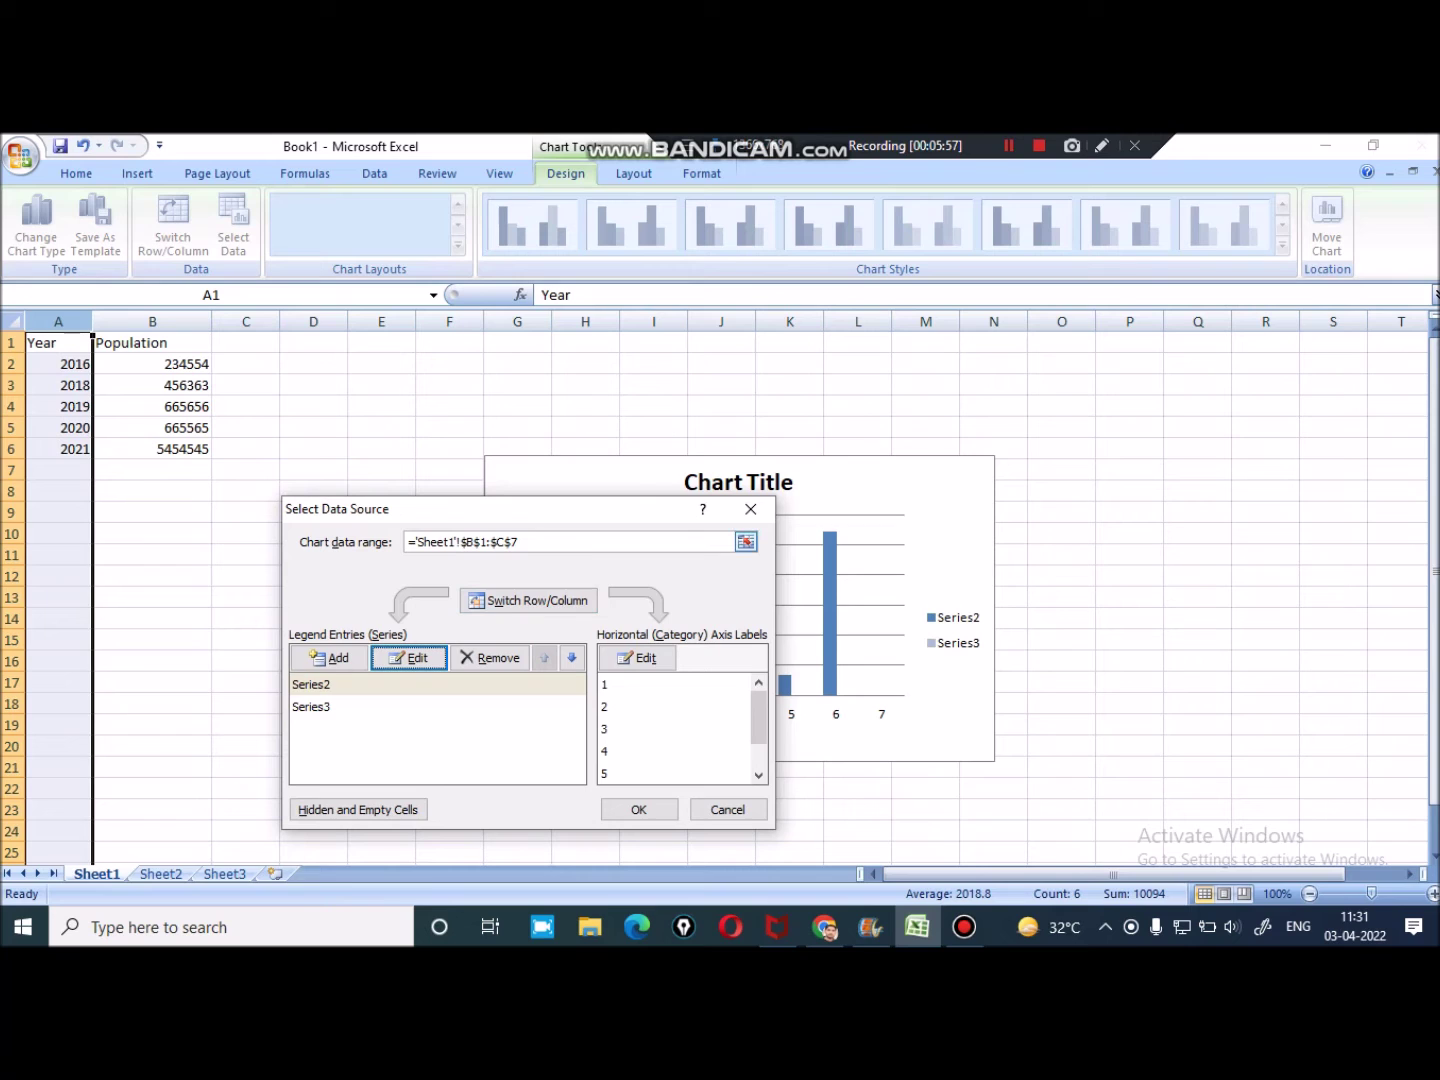
click(746, 541)
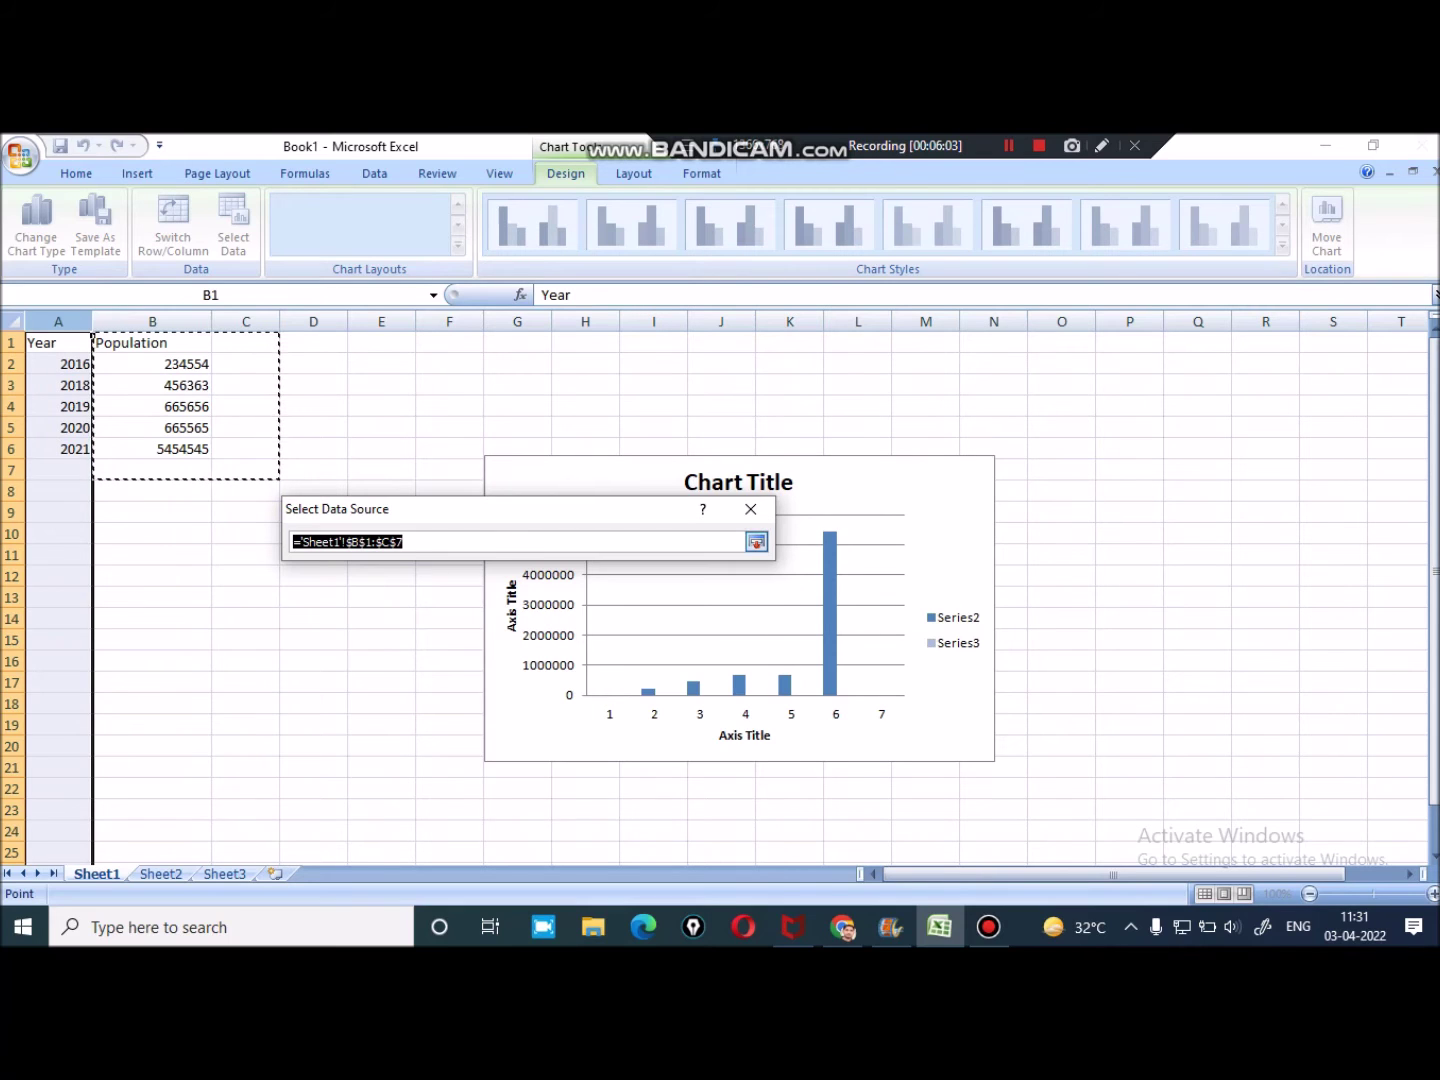
click(757, 541)
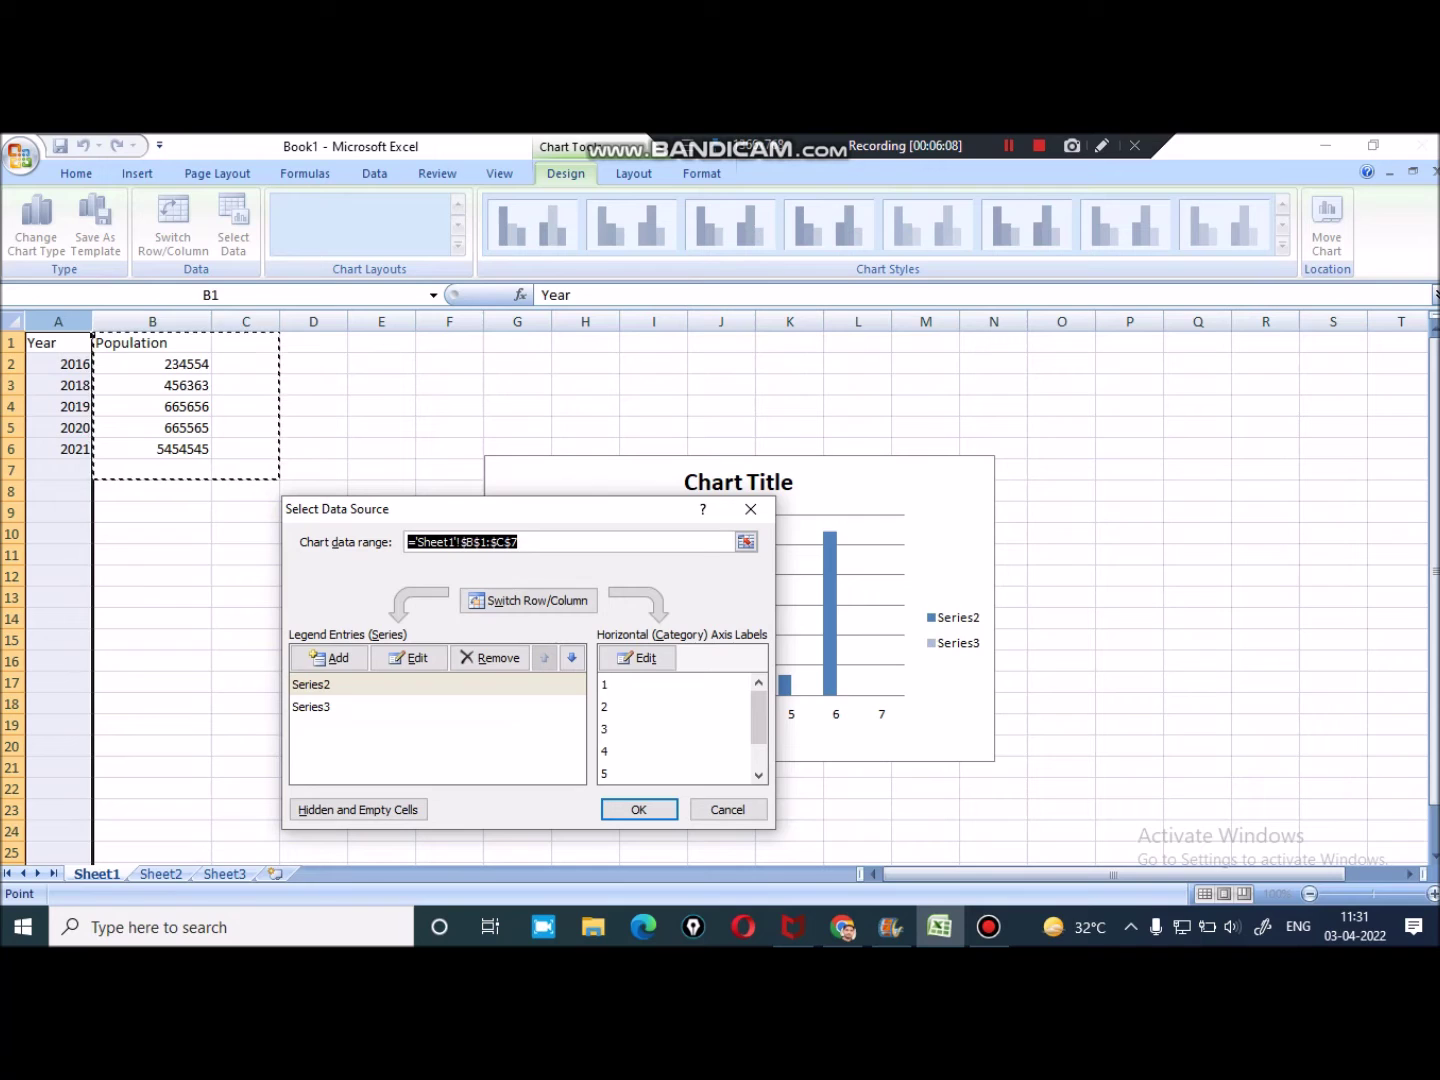
click(310, 707)
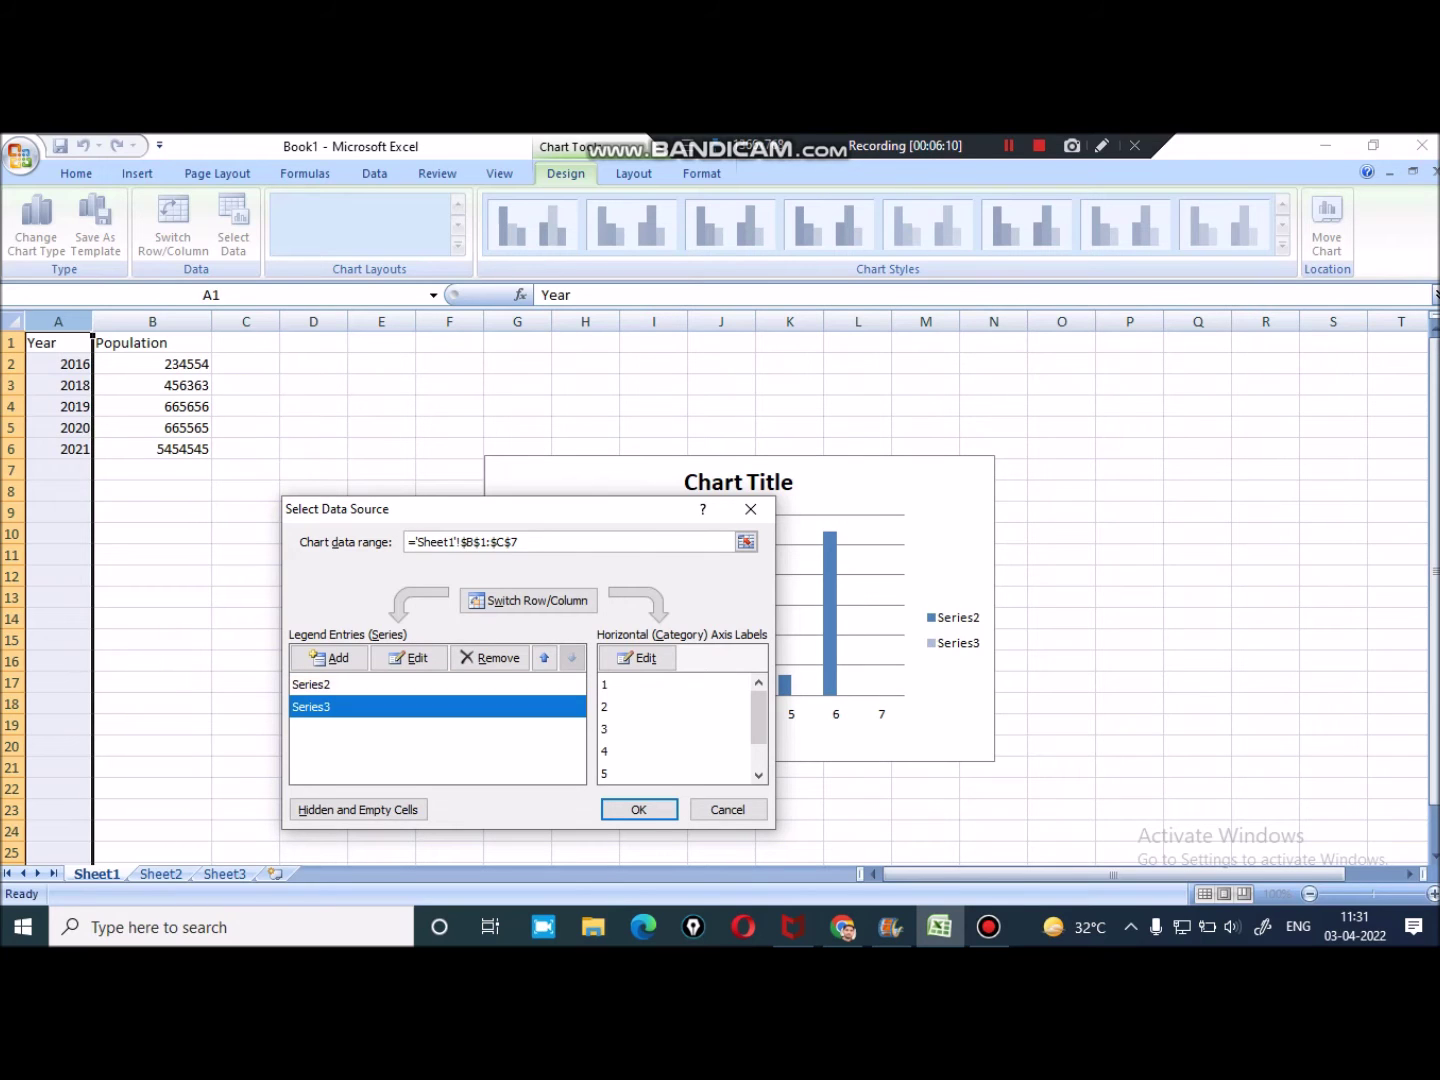
Attempt a new series named from cell A6 (2021), cancel it, and confirm the data source
click(330, 657)
click(313, 661)
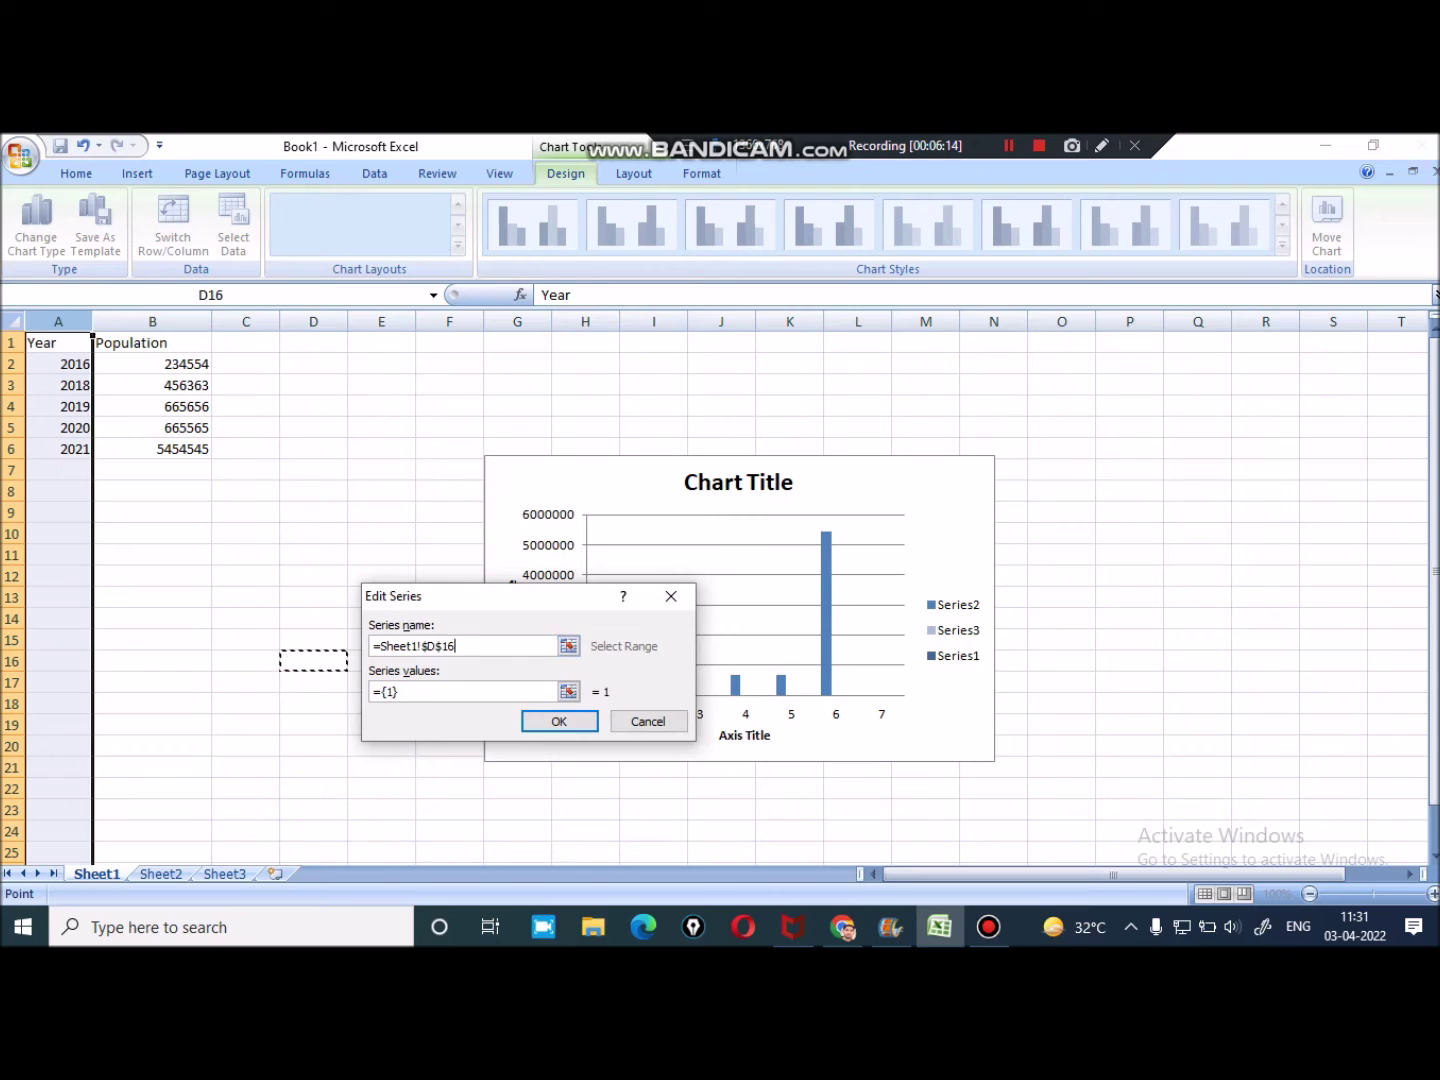
key(Return)
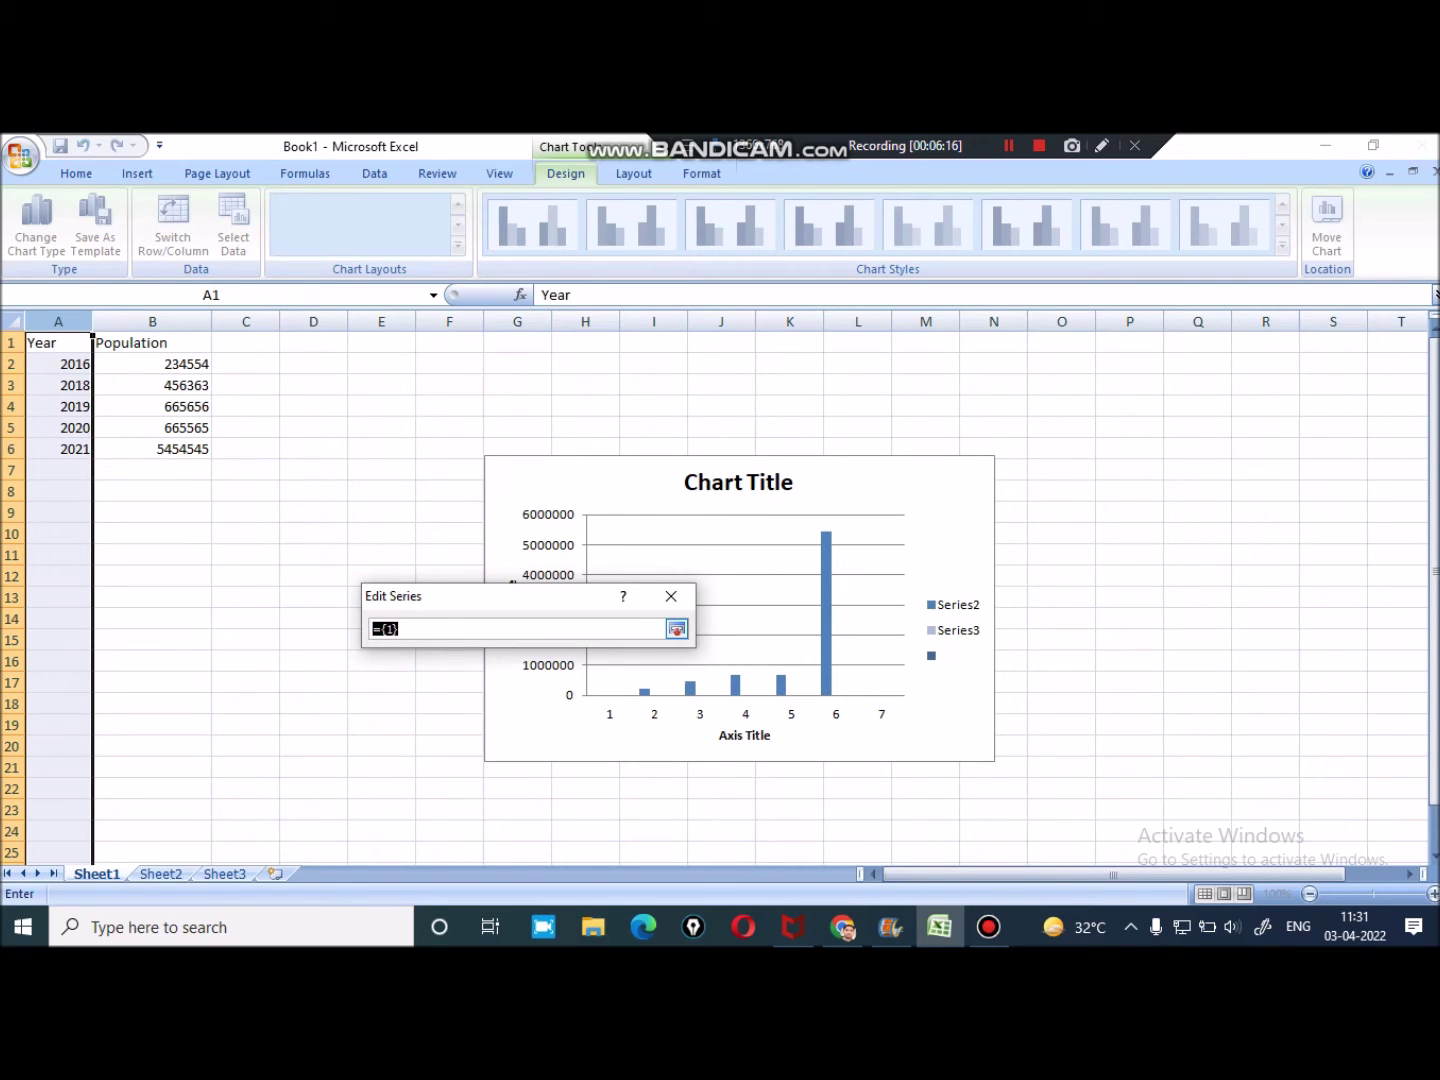
click(678, 628)
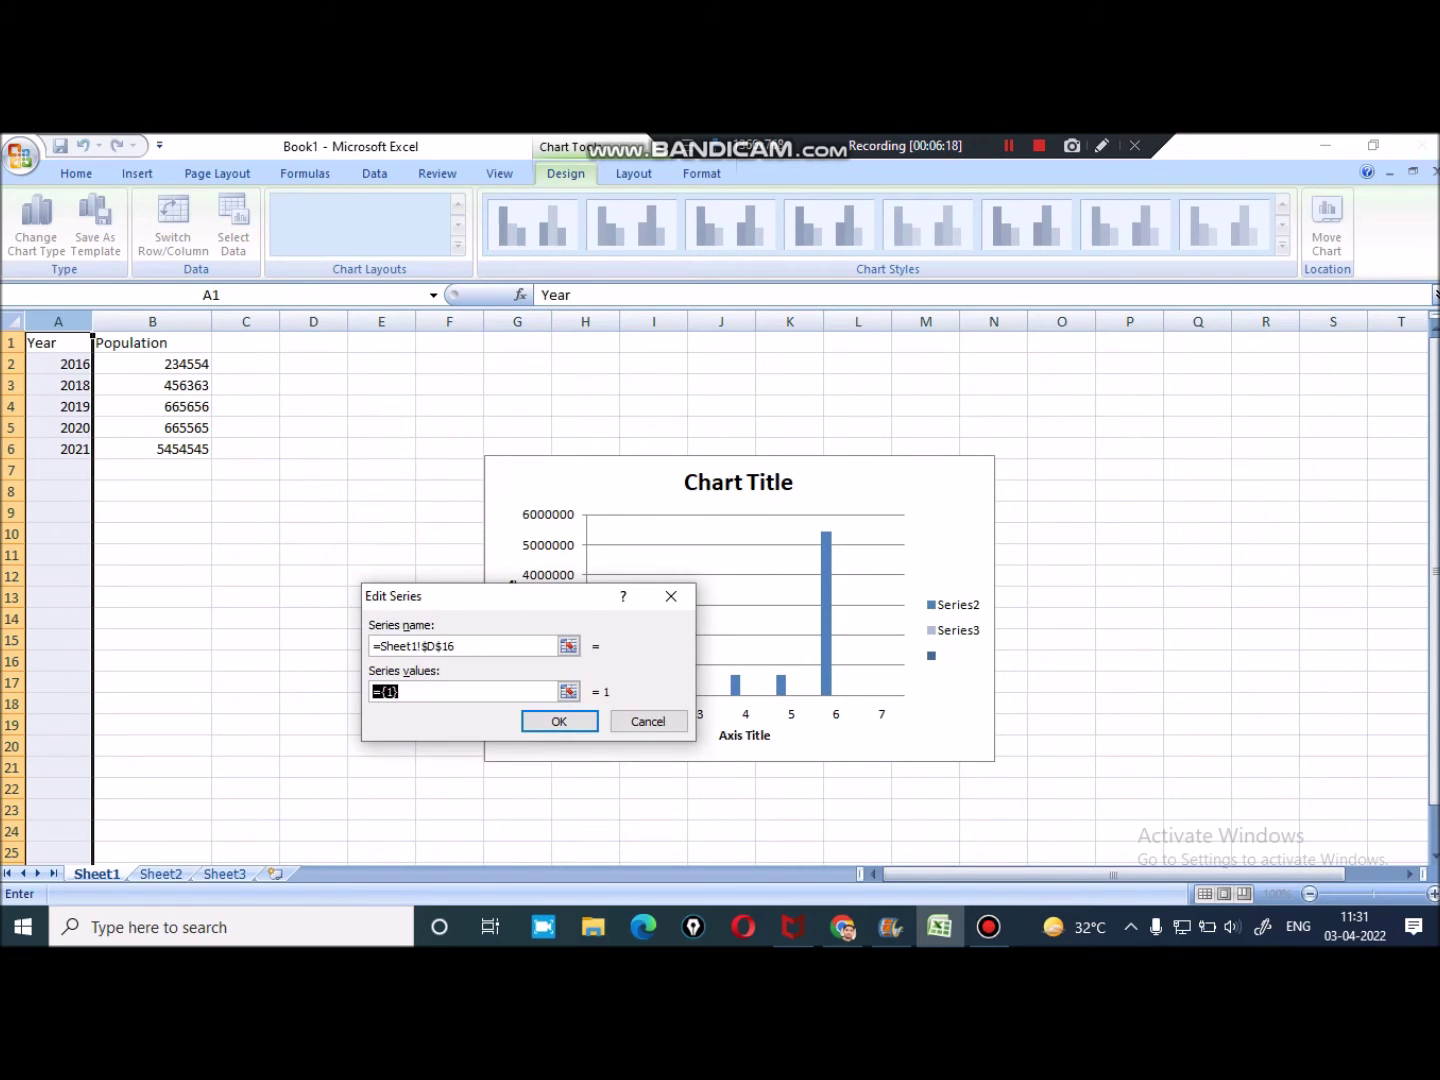
click(568, 645)
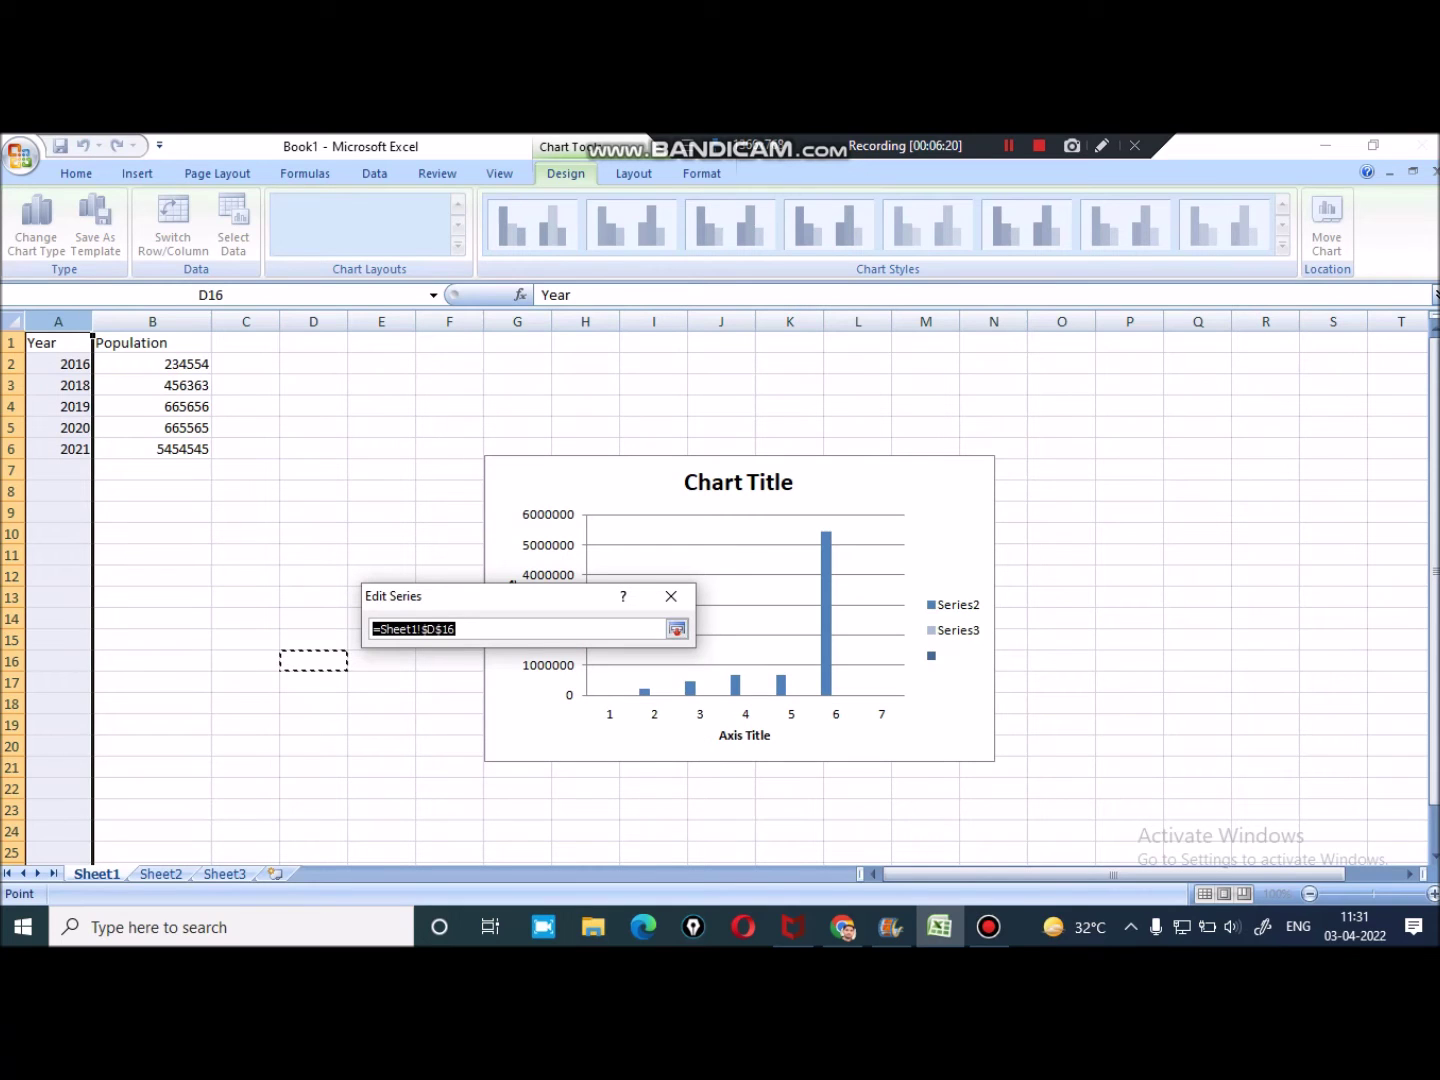
drag(312, 662, 111, 540)
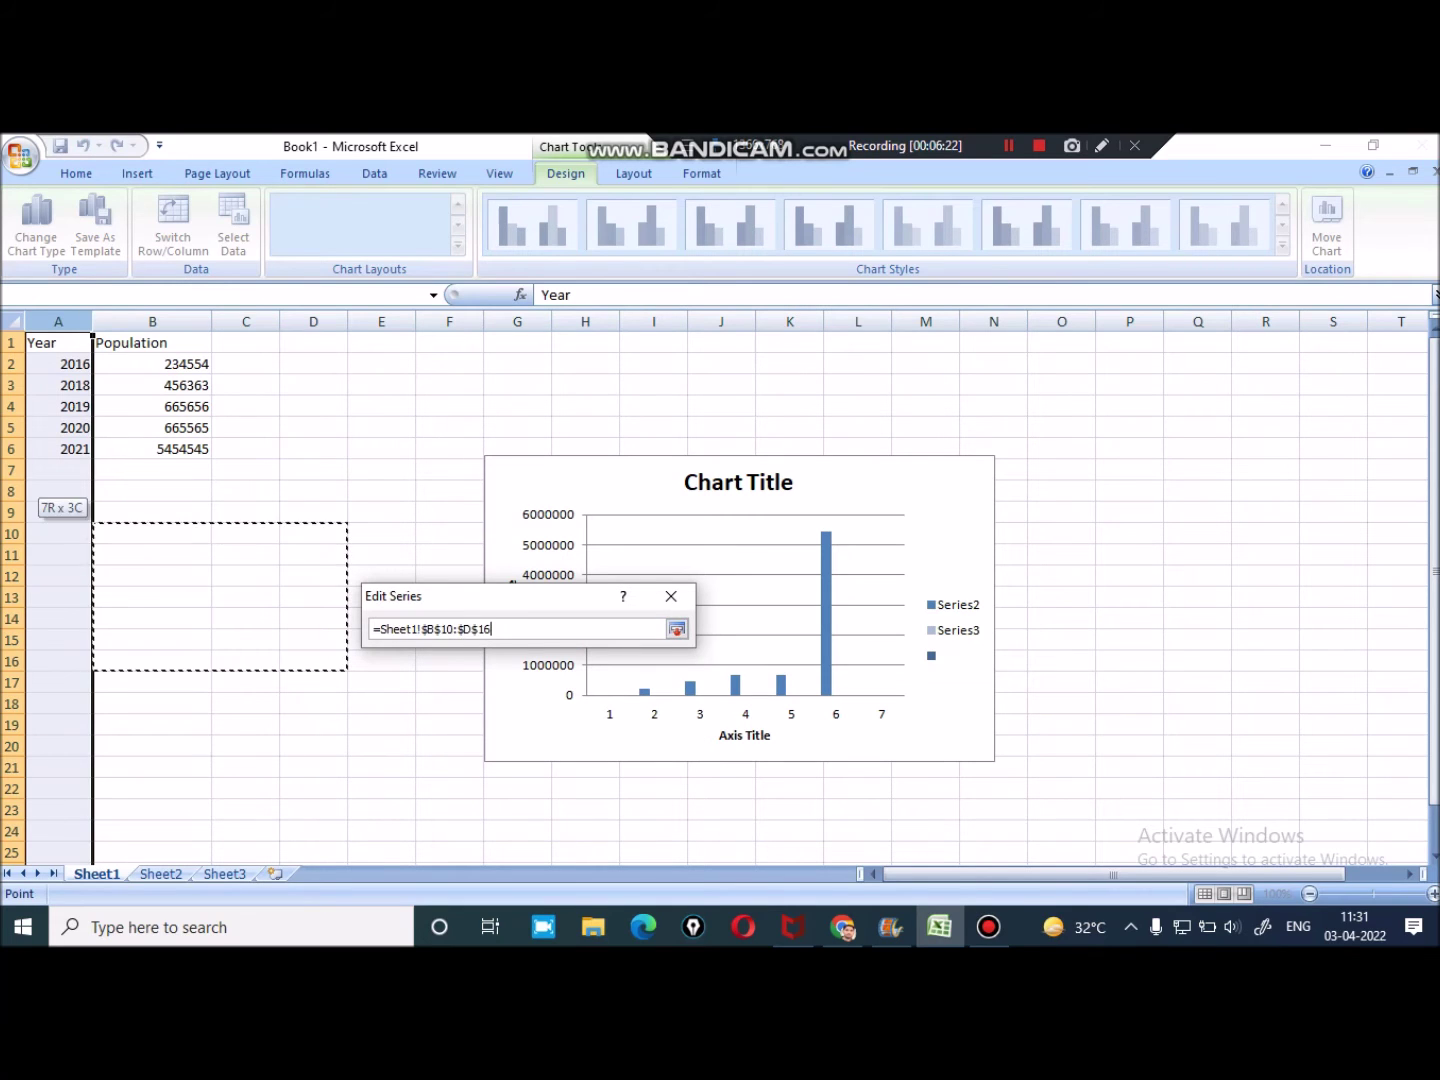
click(58, 448)
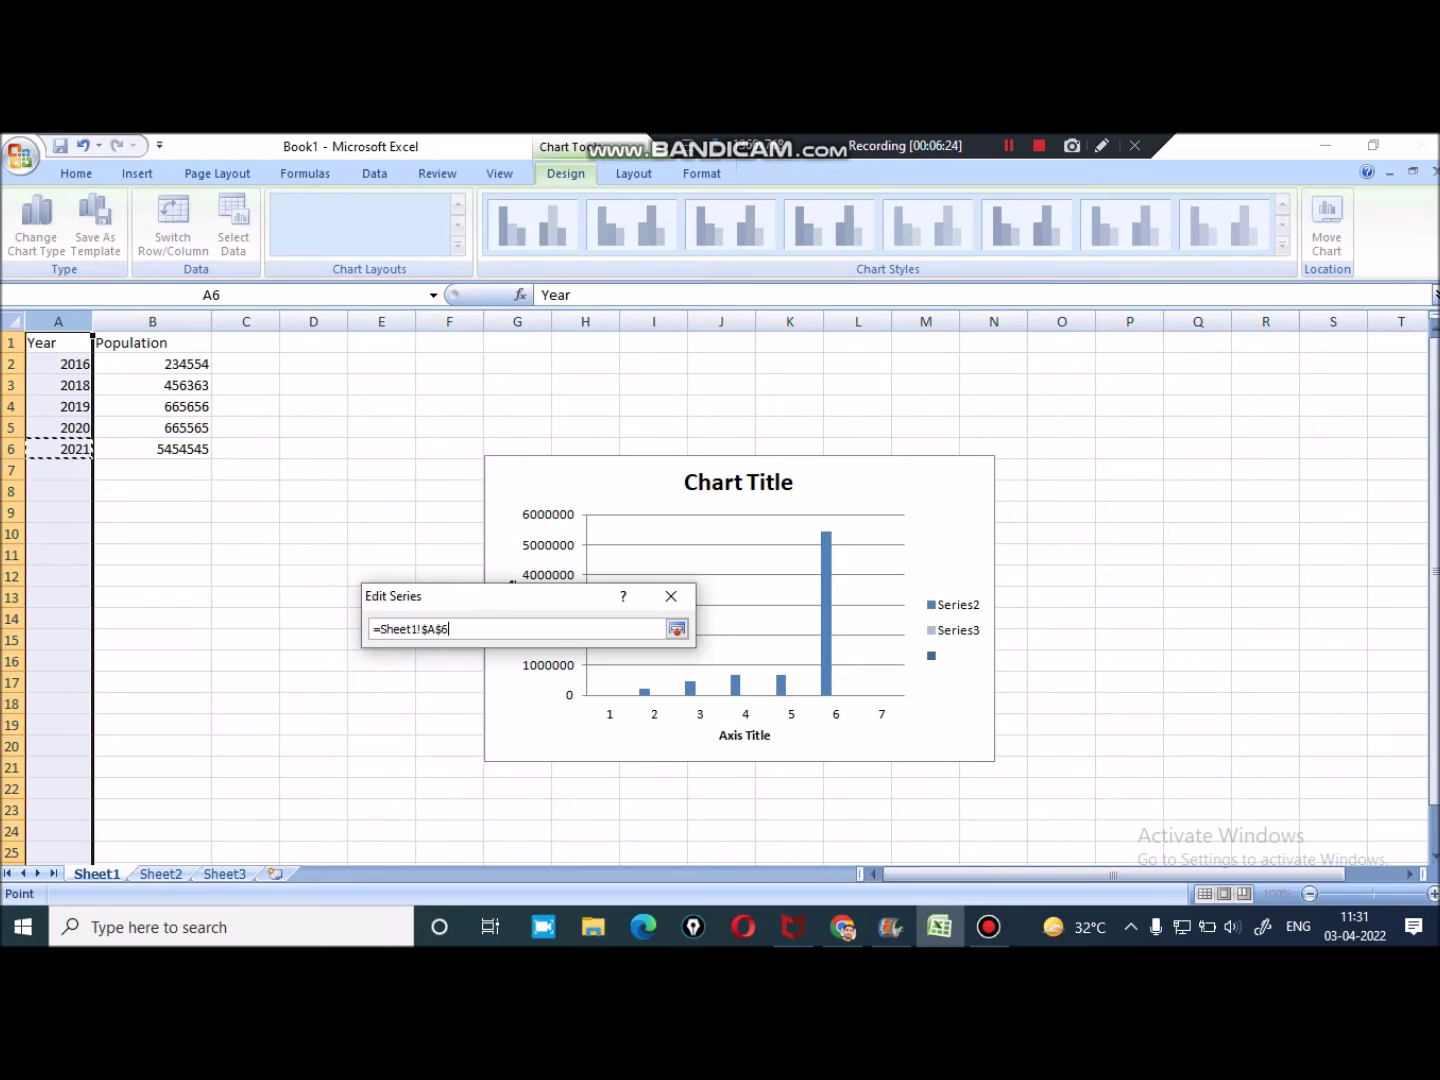
click(677, 628)
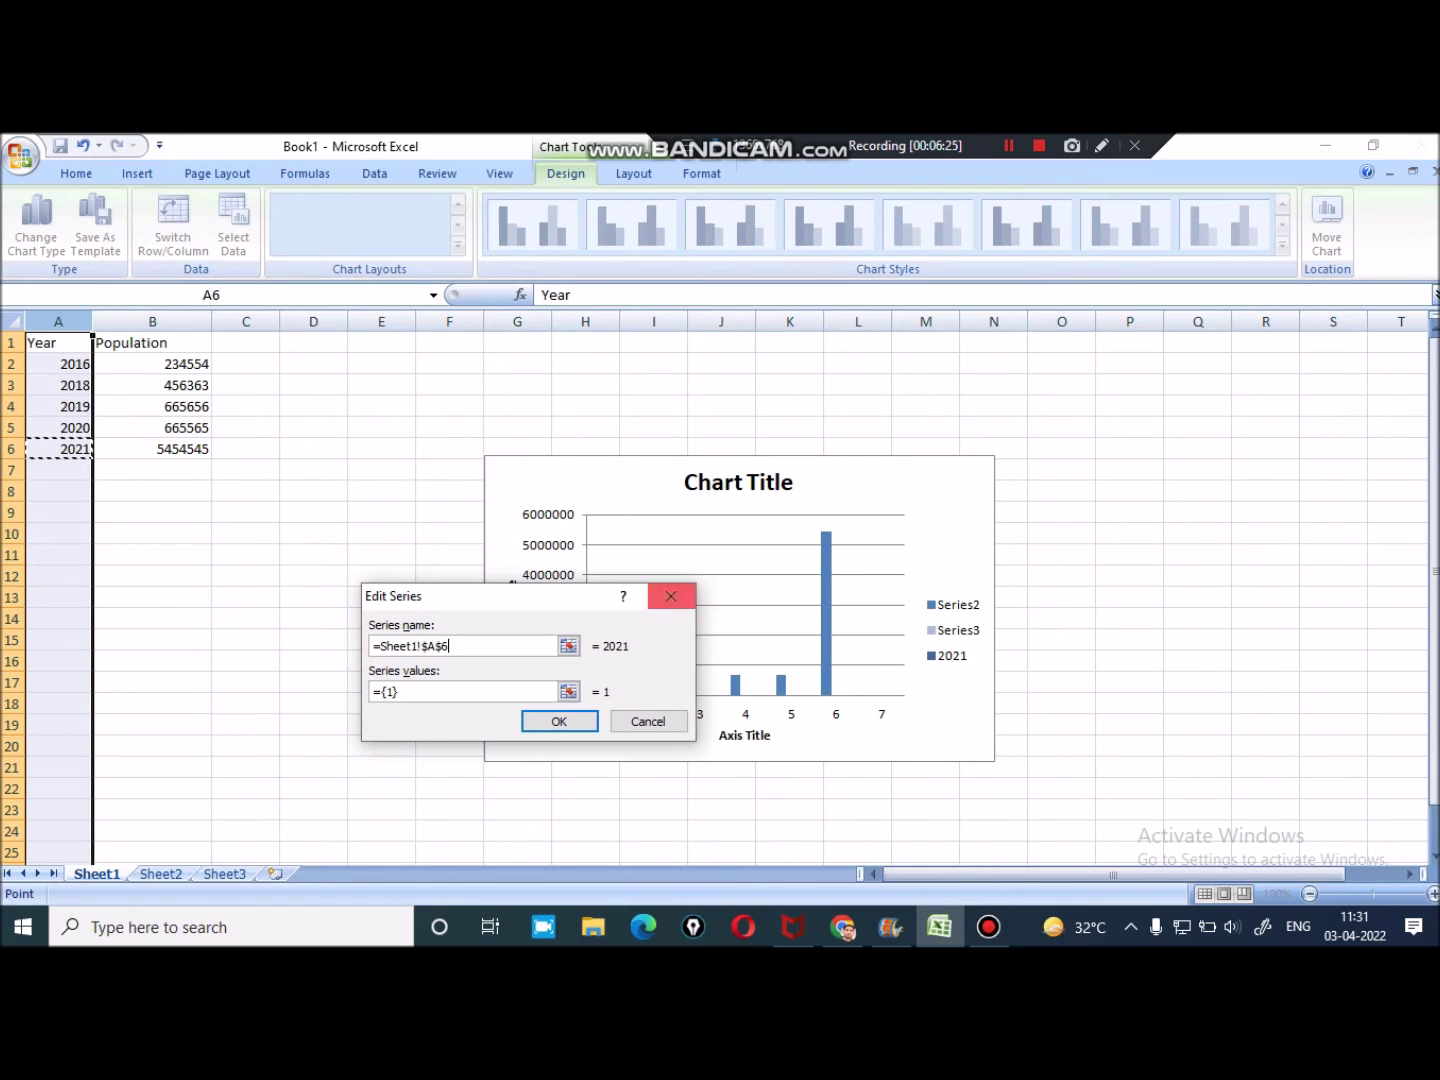
click(671, 596)
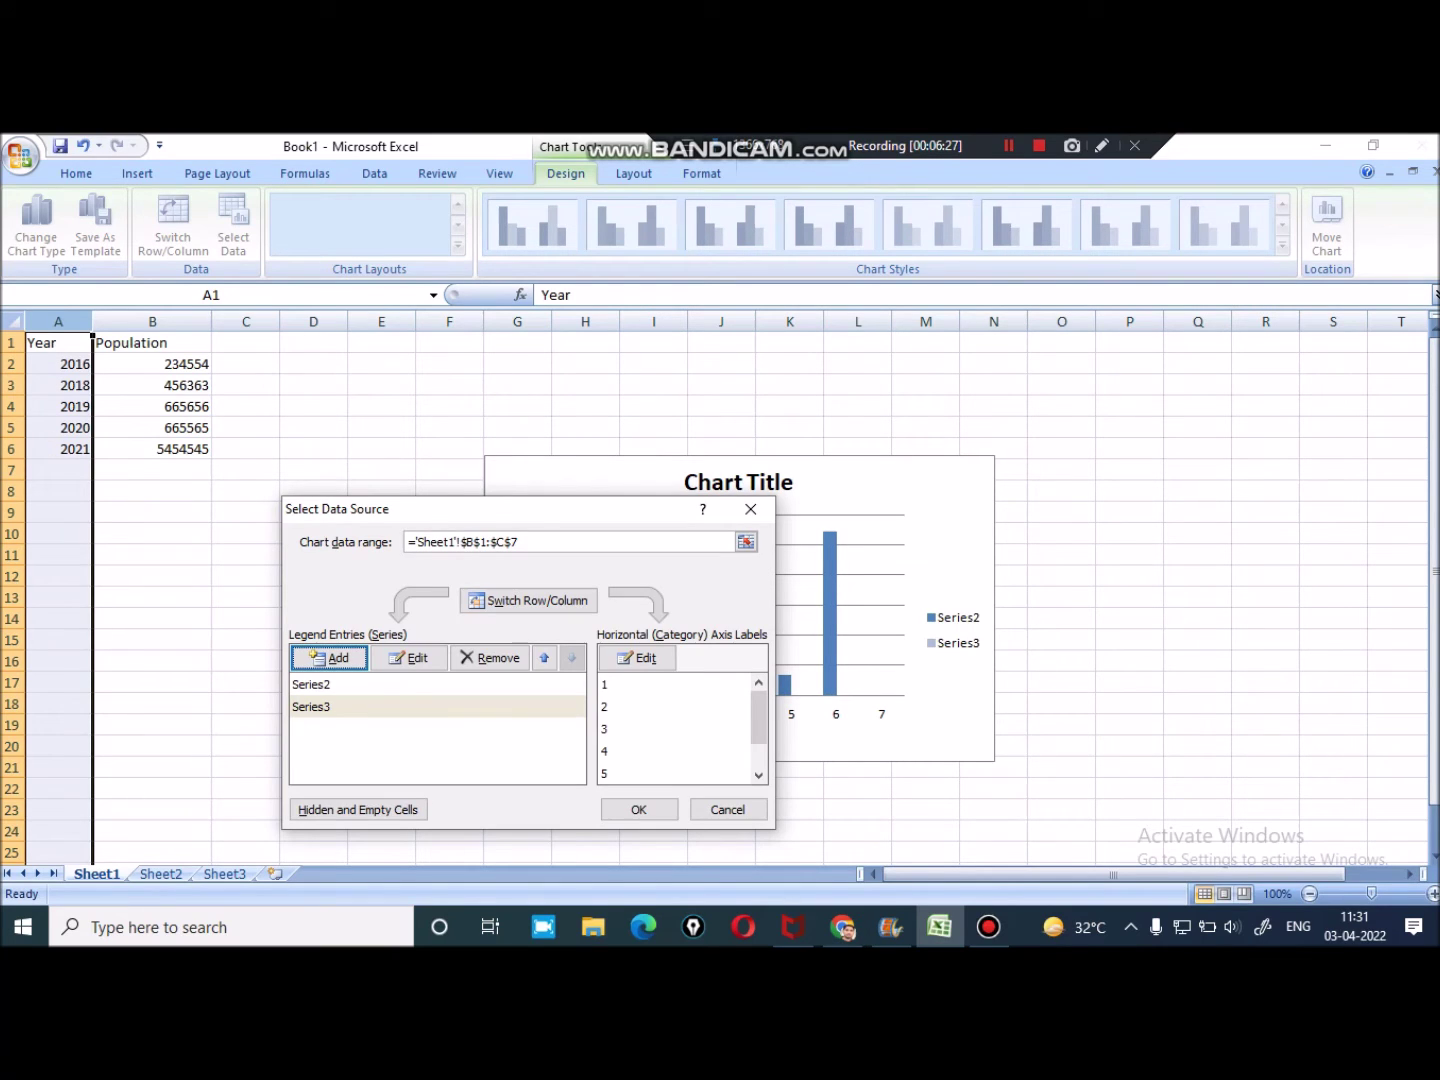
click(750, 508)
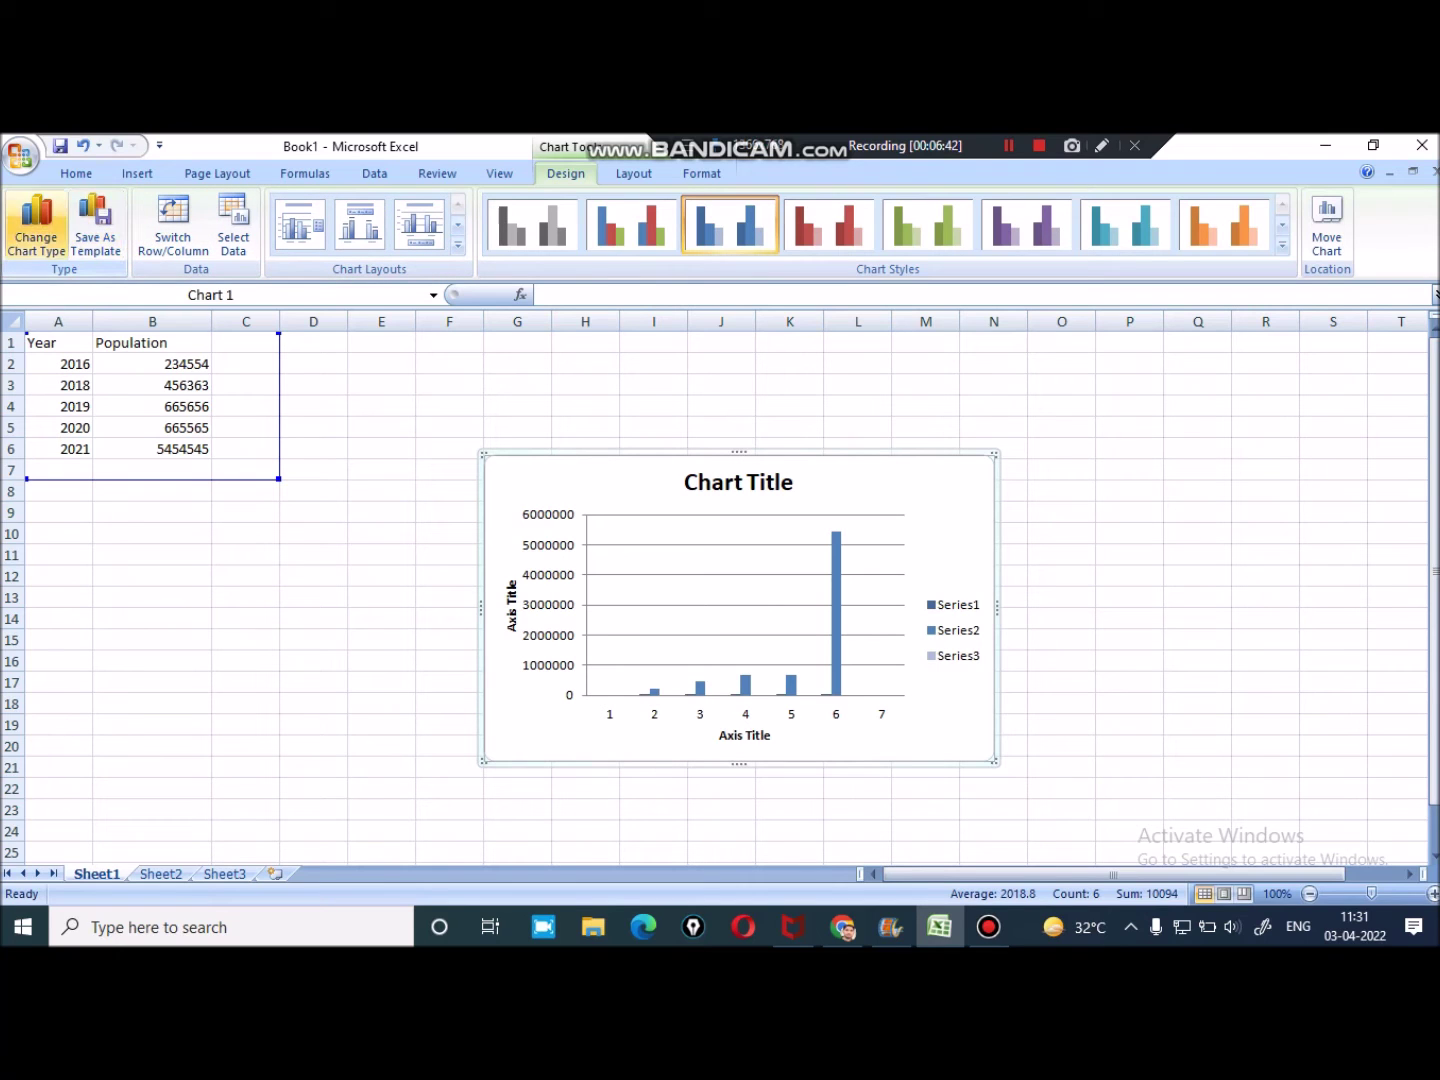
click(36, 225)
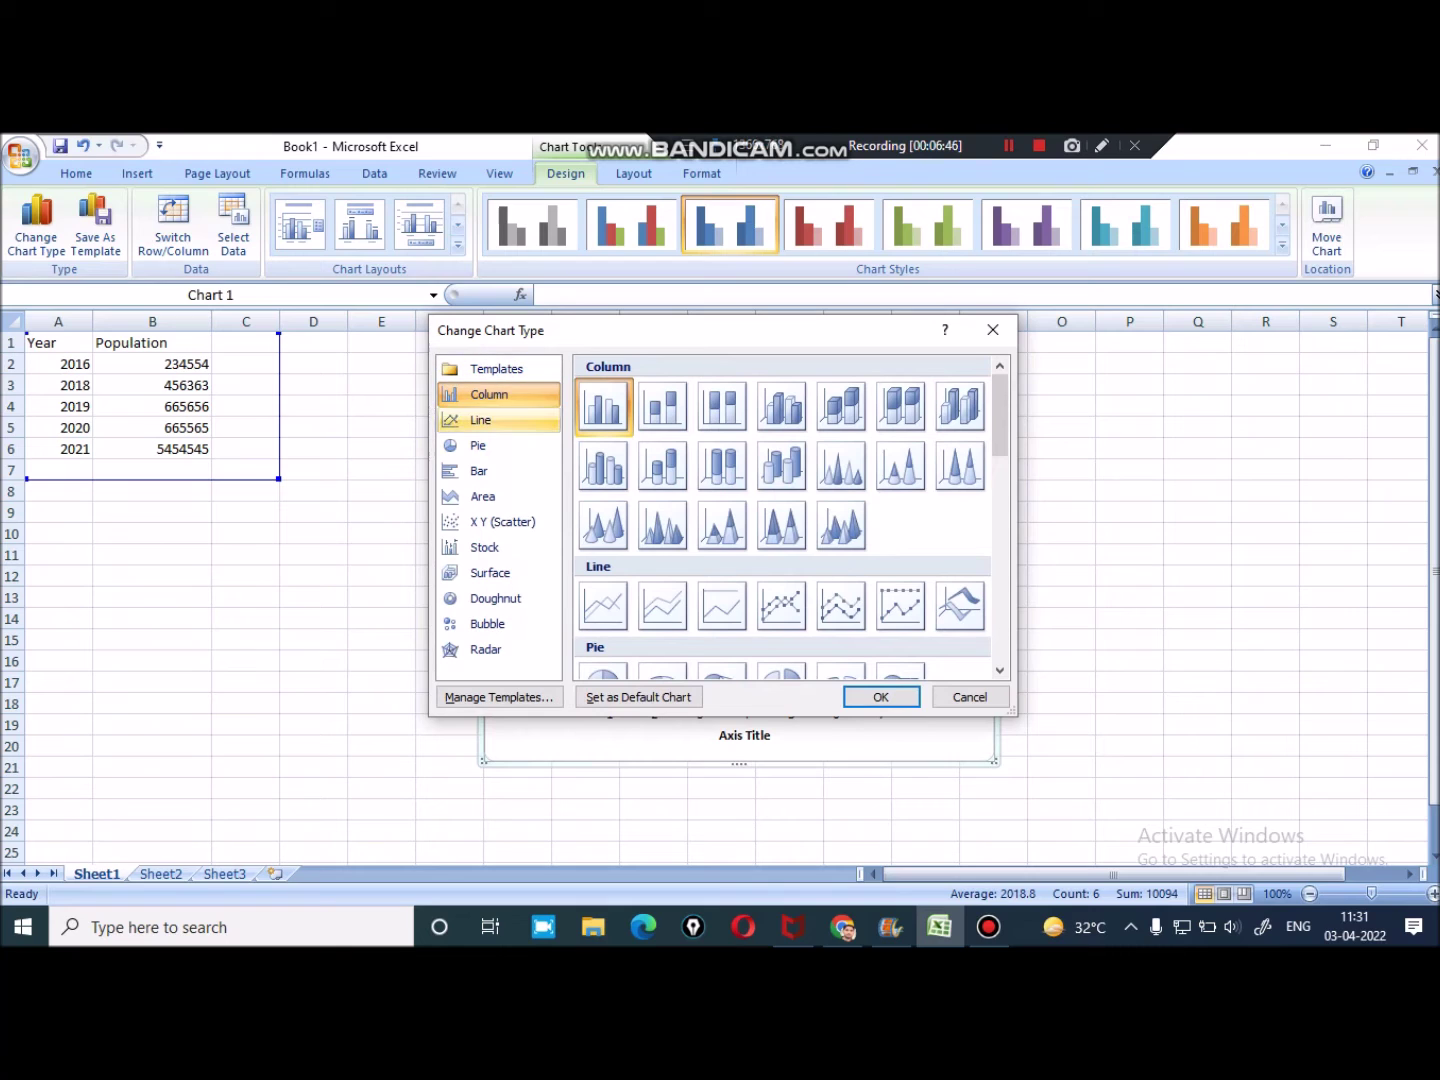
Change the chart to a Stacked Line with Markers chart plotting Series1–Series3
click(482, 420)
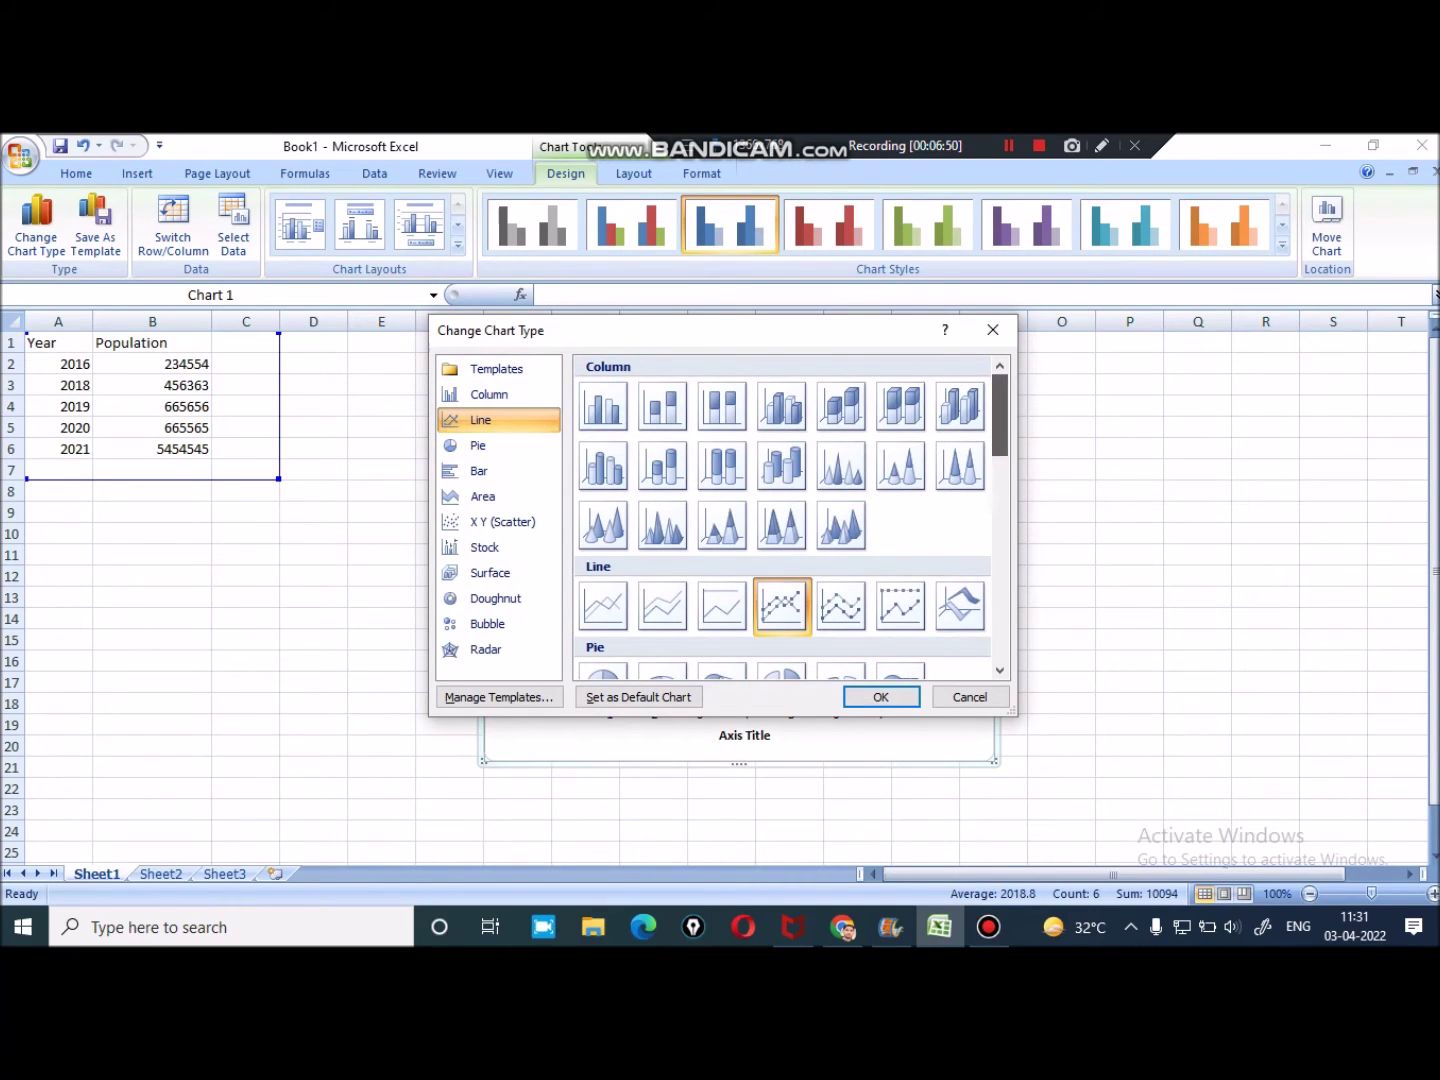
scroll(1000, 415, down, 2)
click(603, 542)
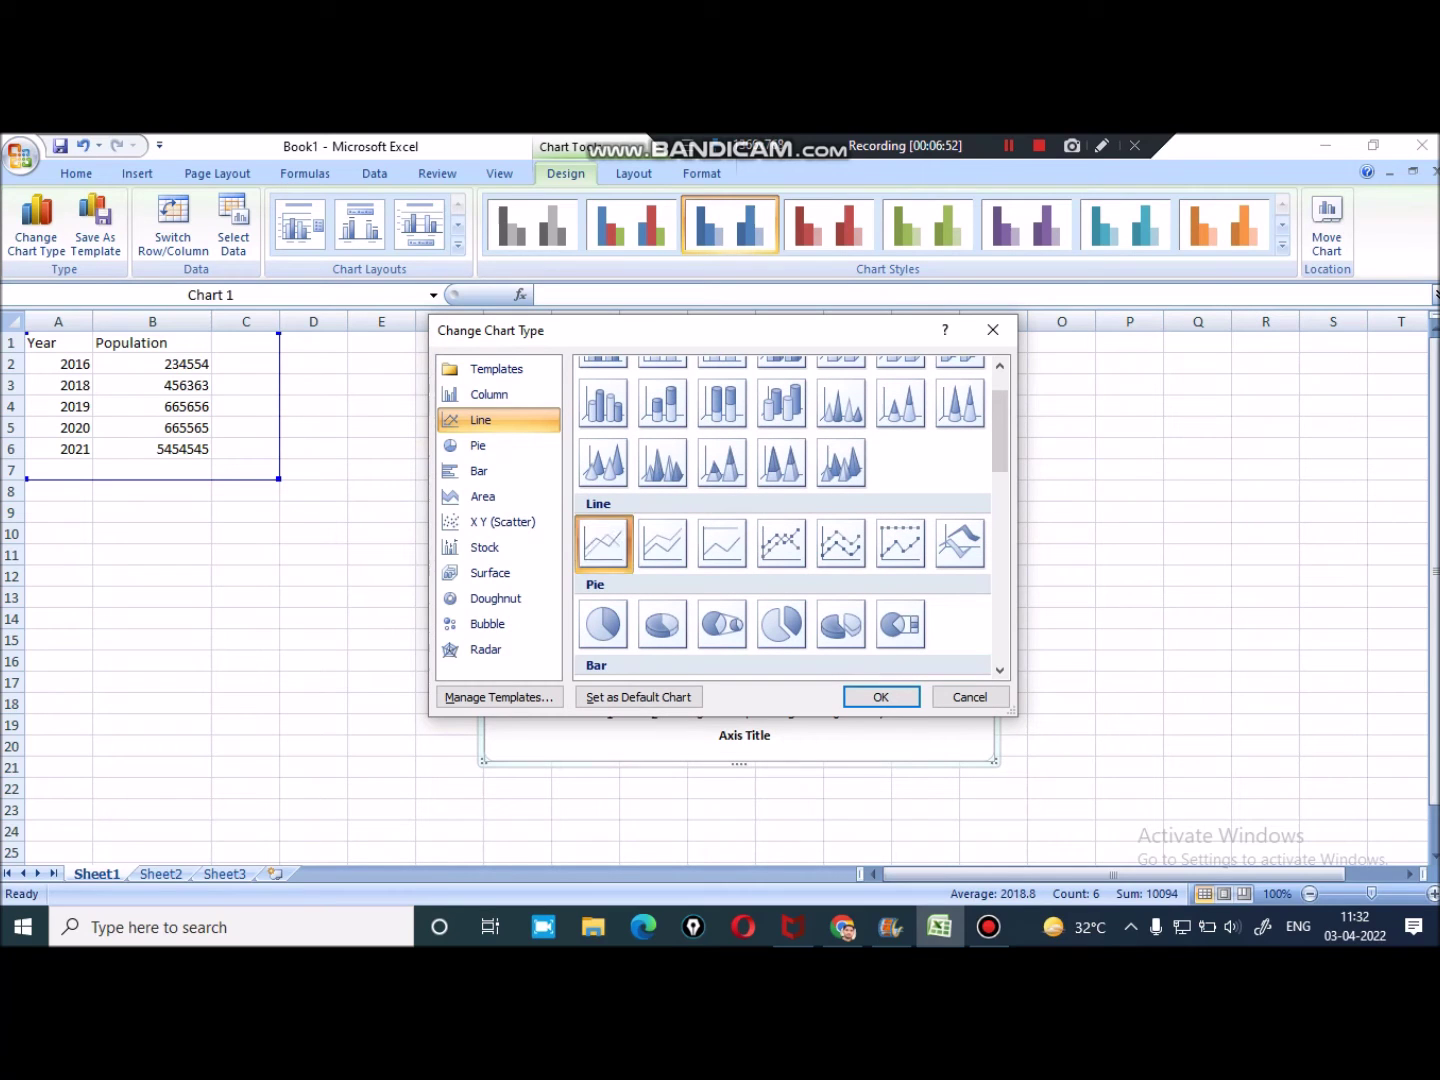
click(661, 542)
click(841, 542)
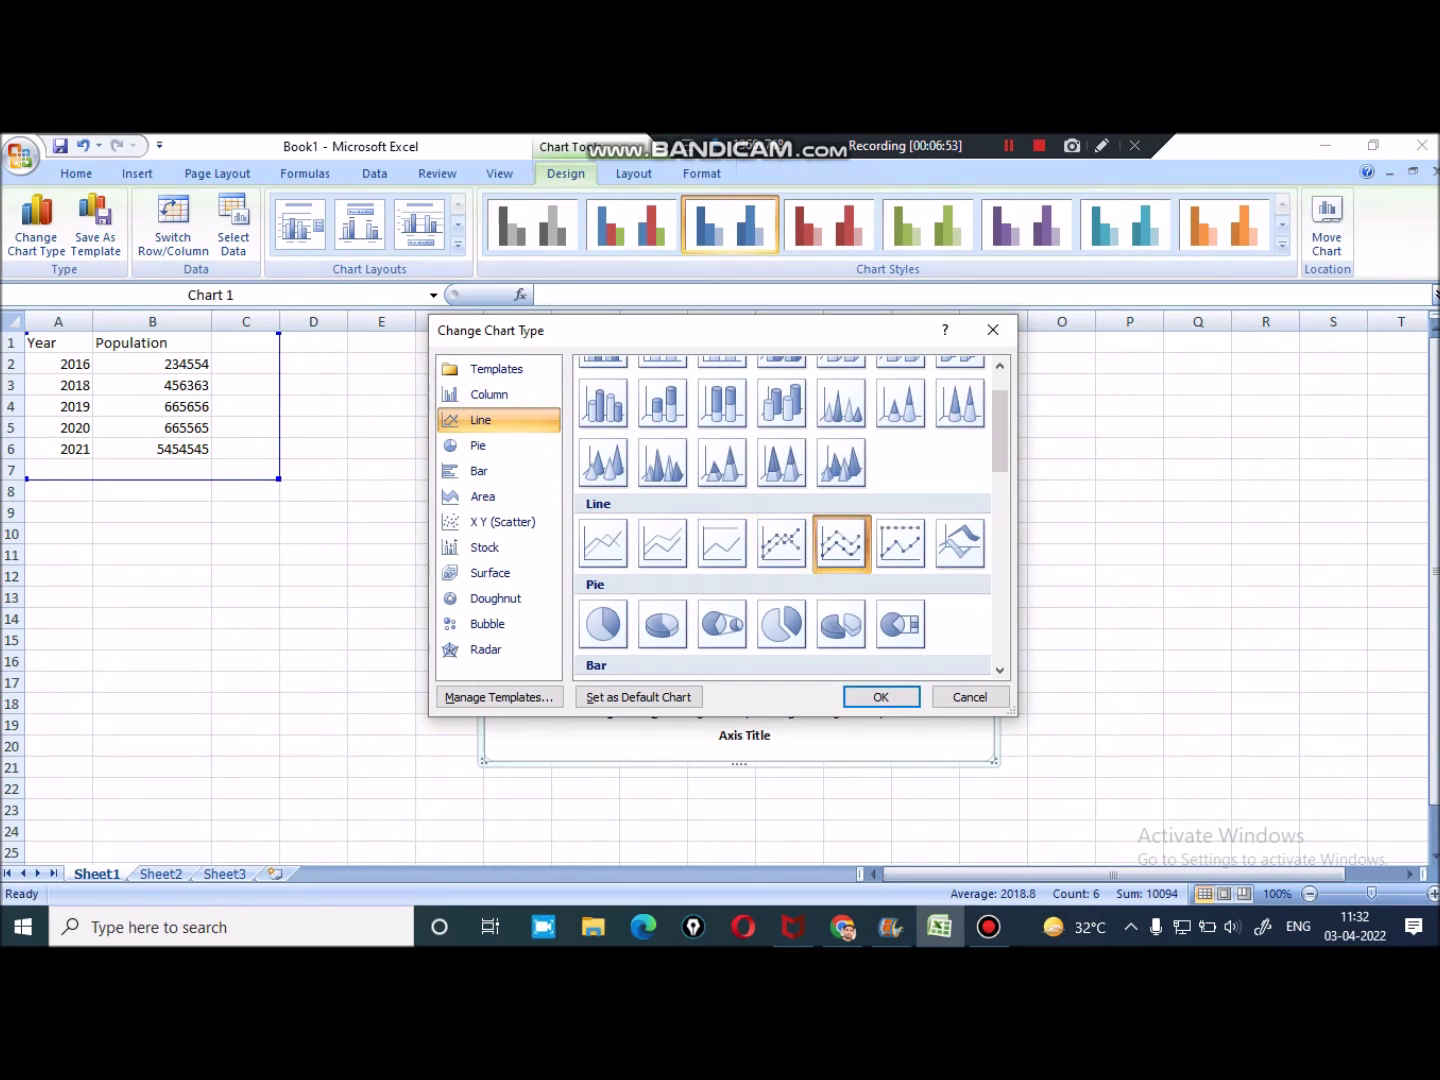
click(881, 698)
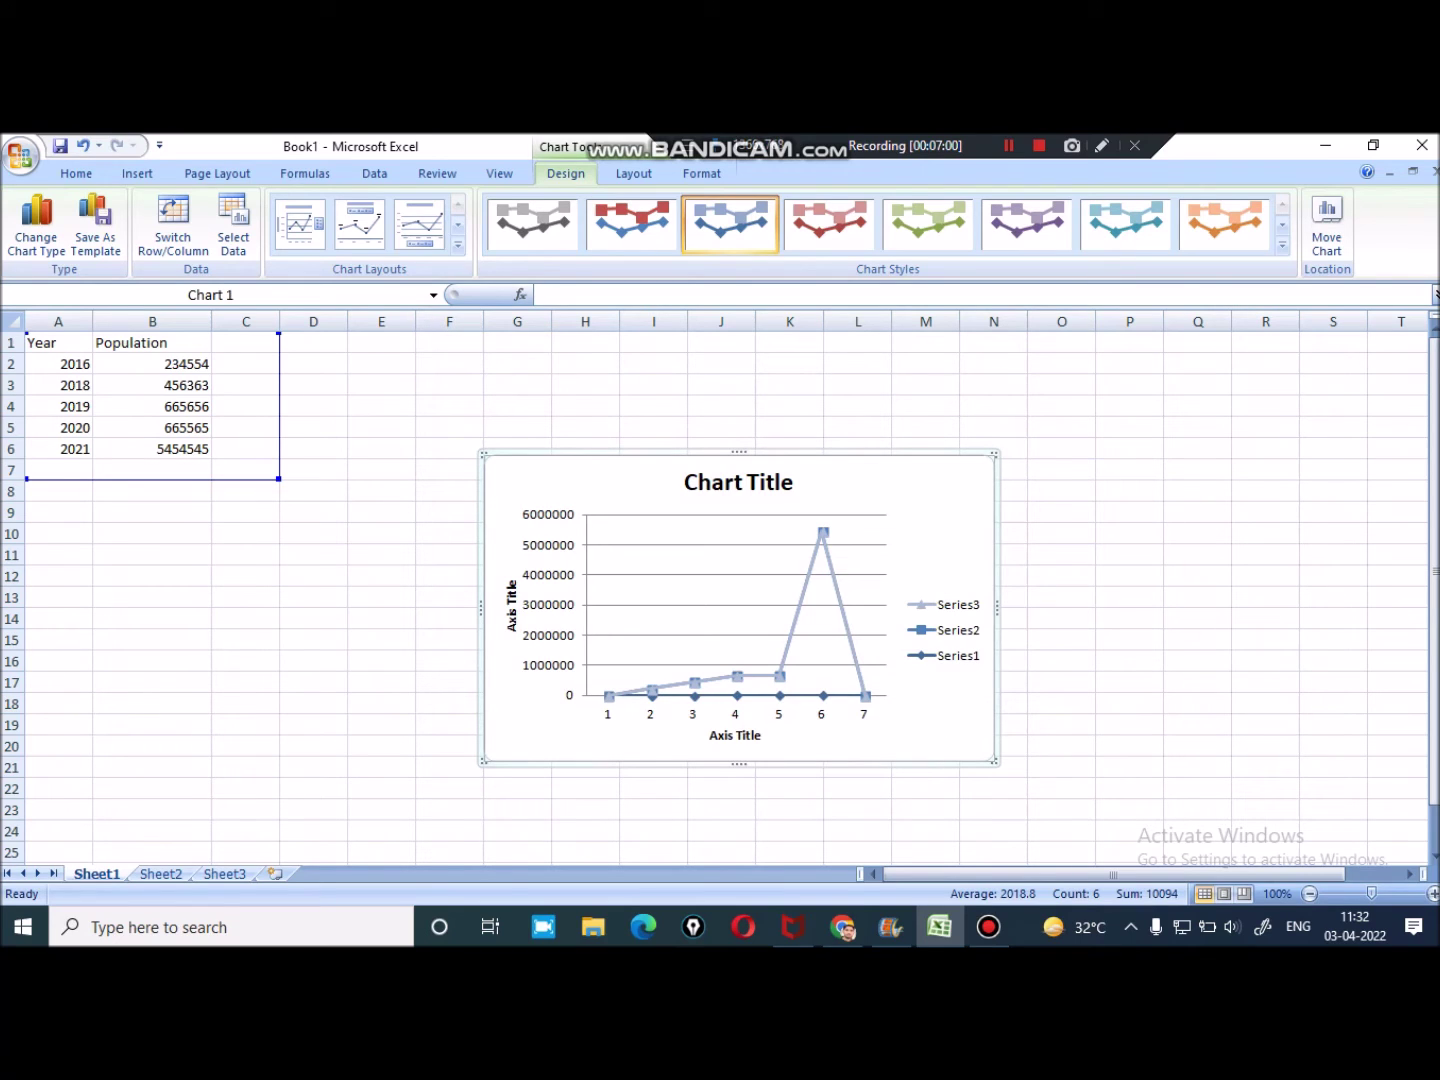
click(457, 244)
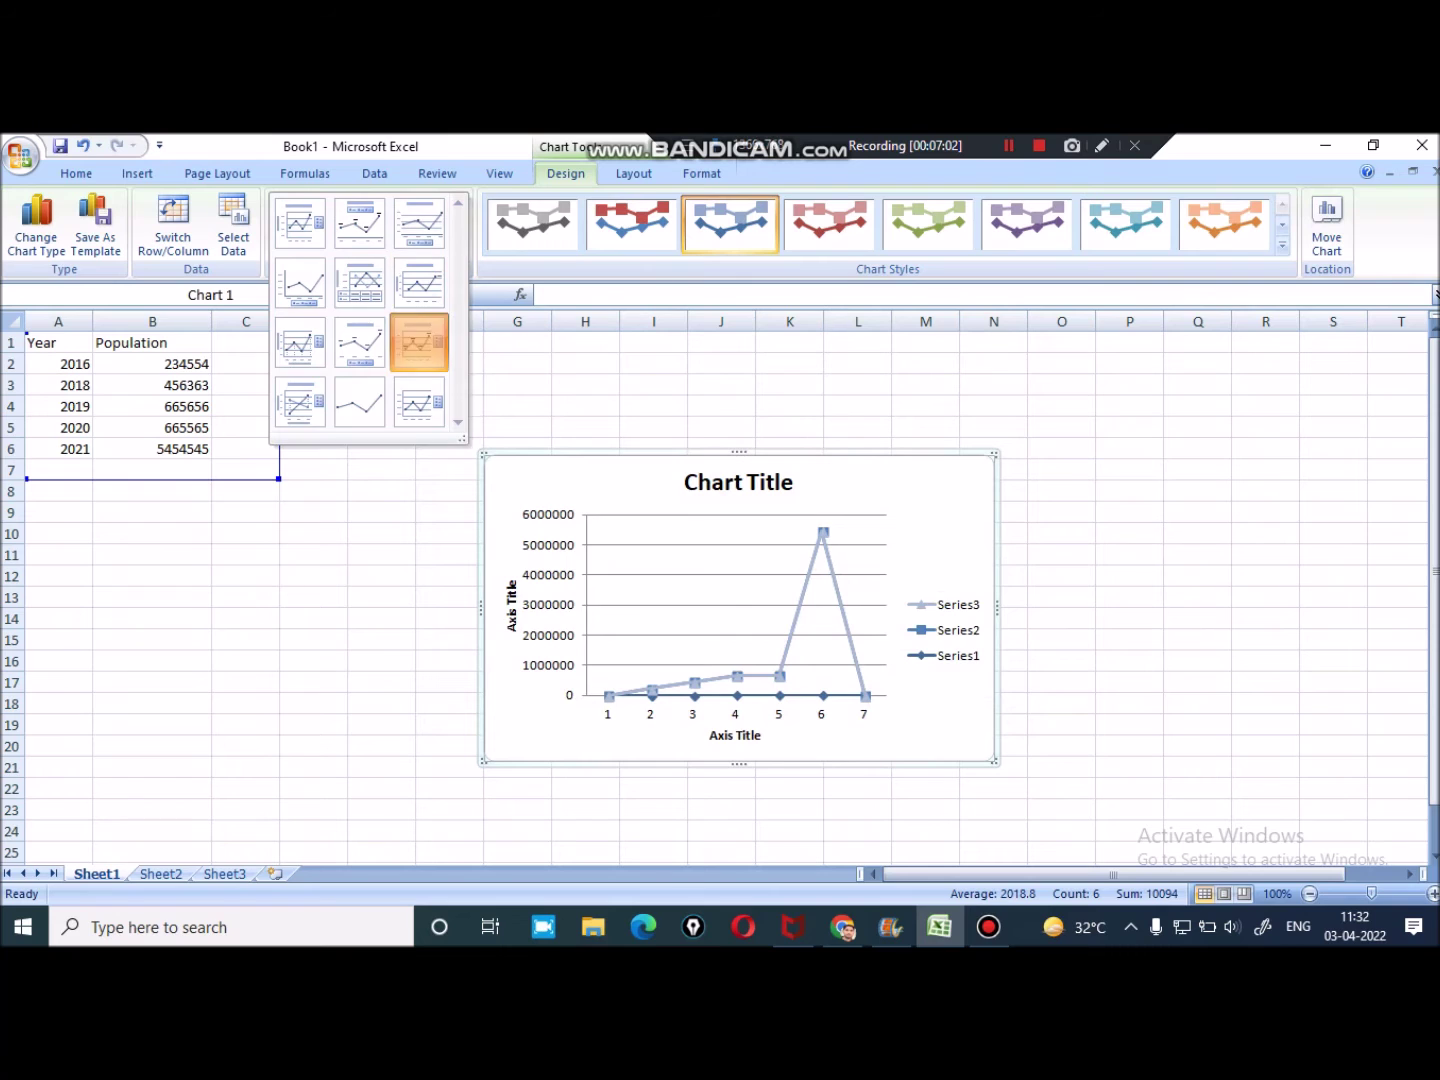
Apply a layout with data labels, then try purple, orange and purple 3D-marker styles
click(418, 344)
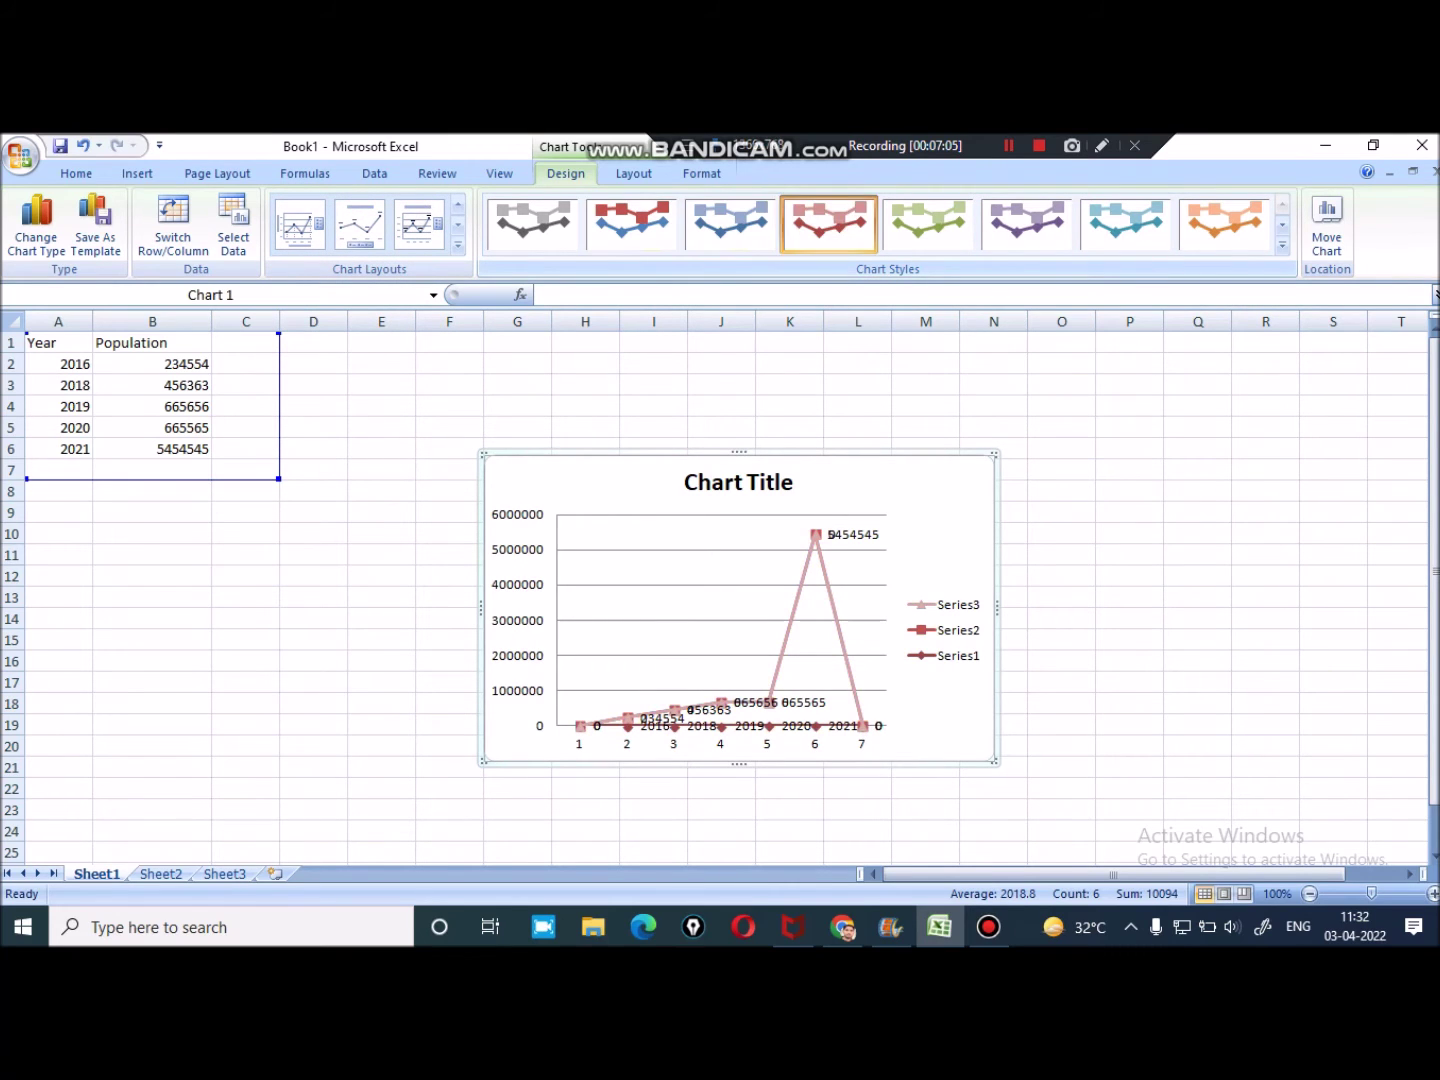
click(1026, 224)
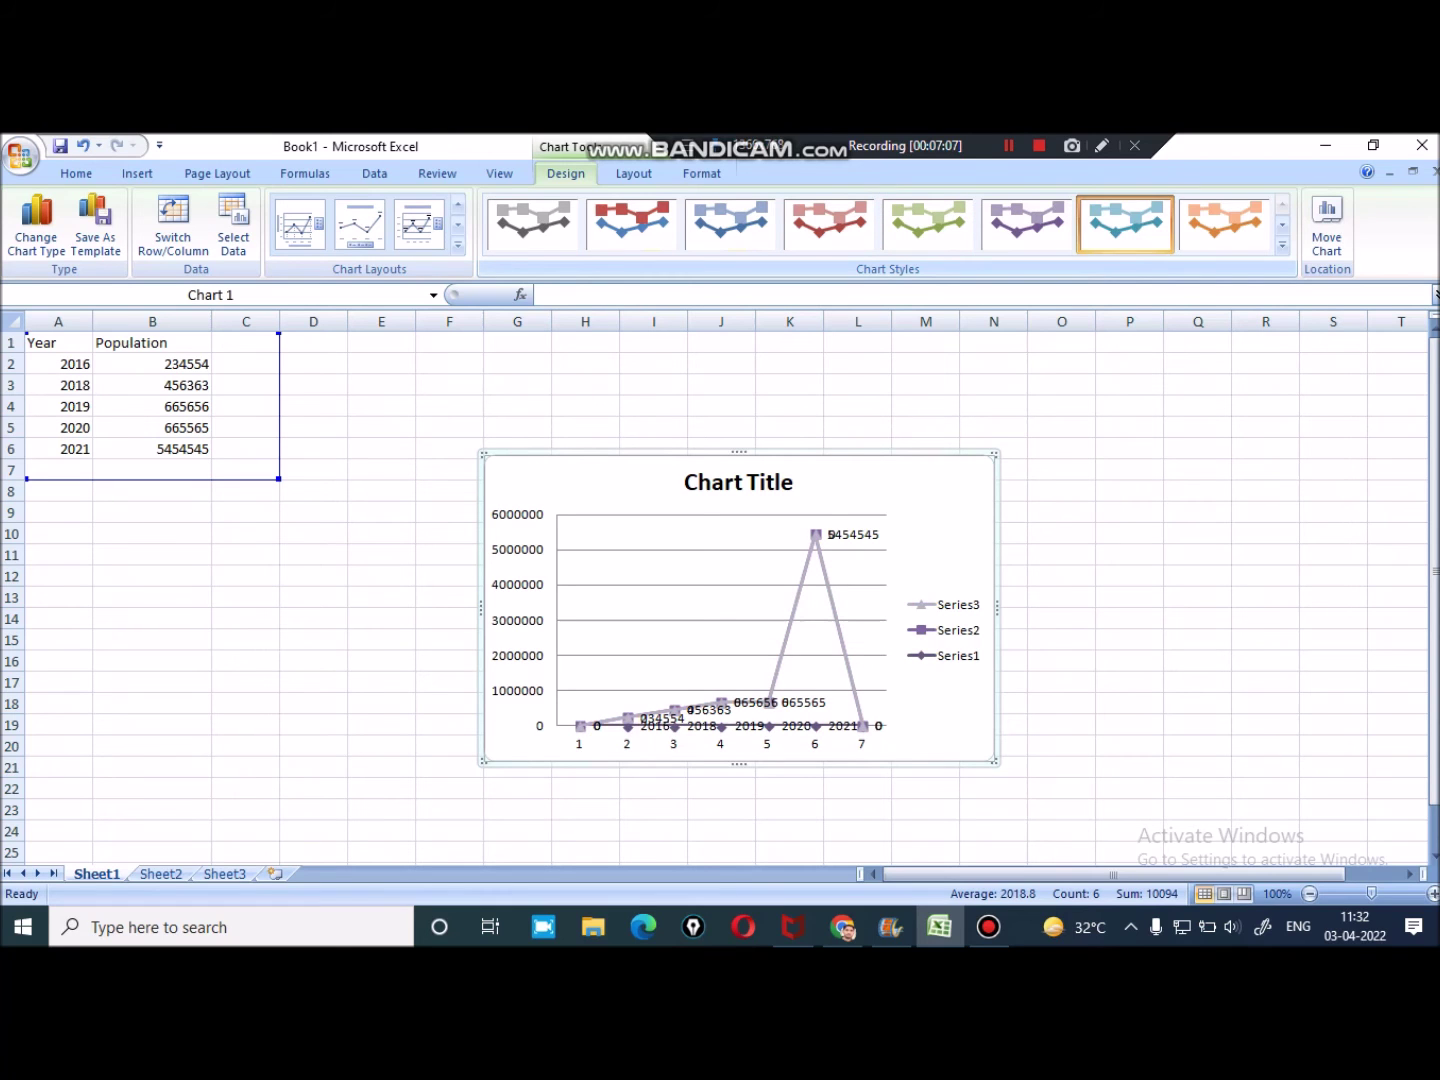
click(1224, 224)
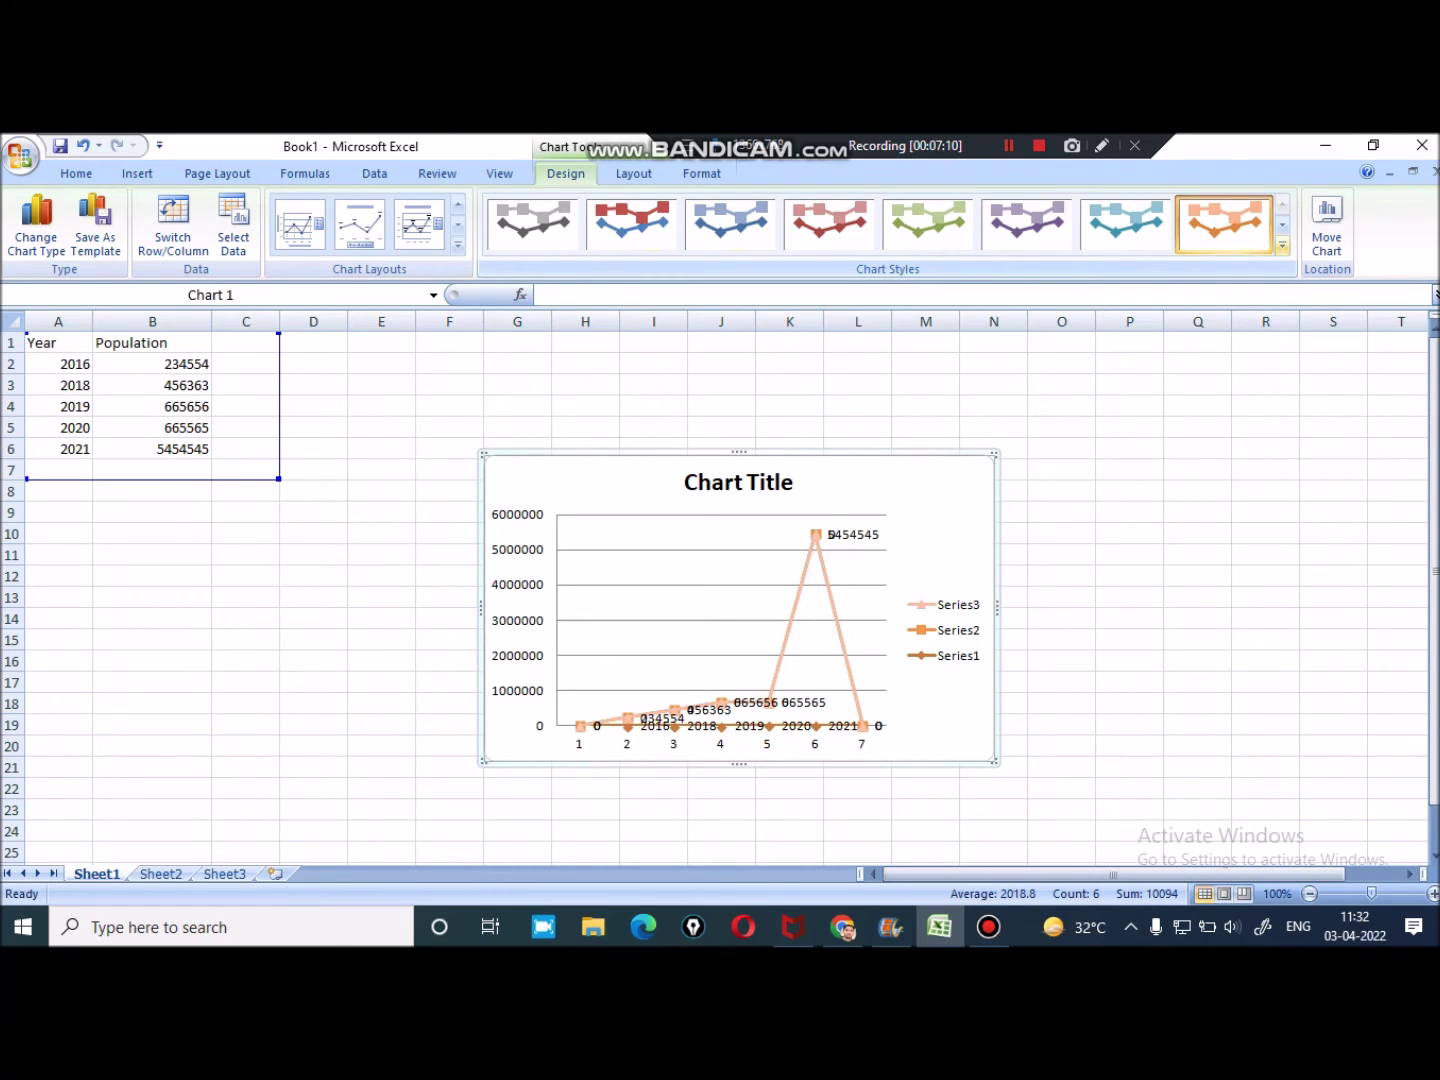
click(1282, 247)
click(1026, 401)
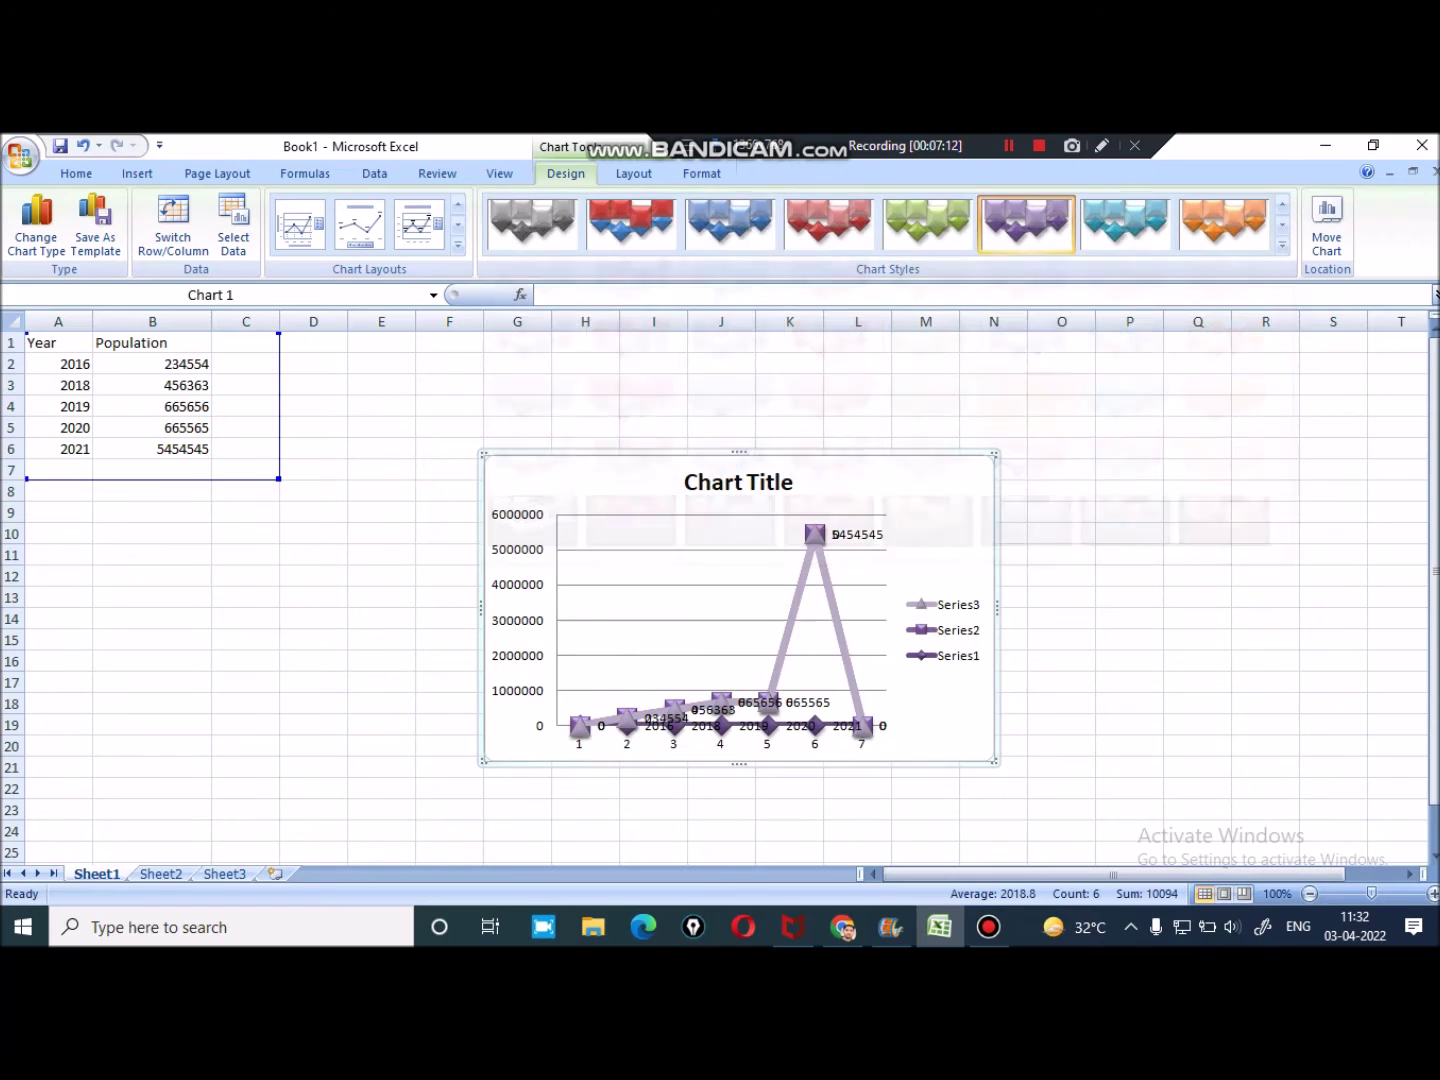
Try teal and multicolour styles, then apply the black-background chart style
click(1125, 224)
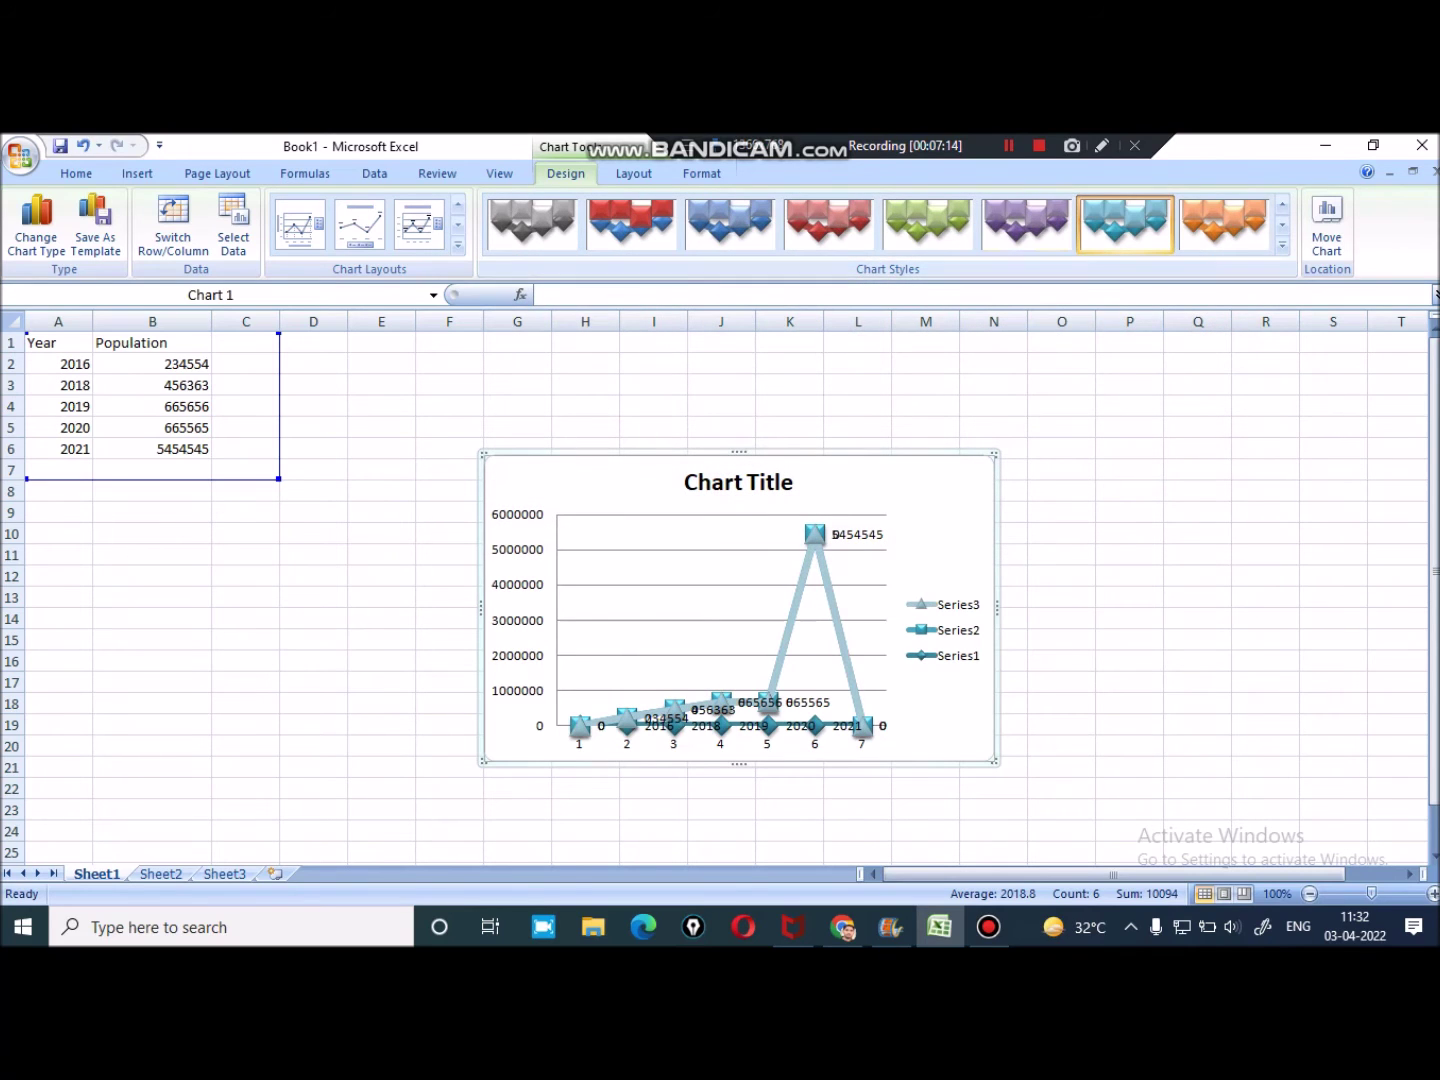
click(631, 224)
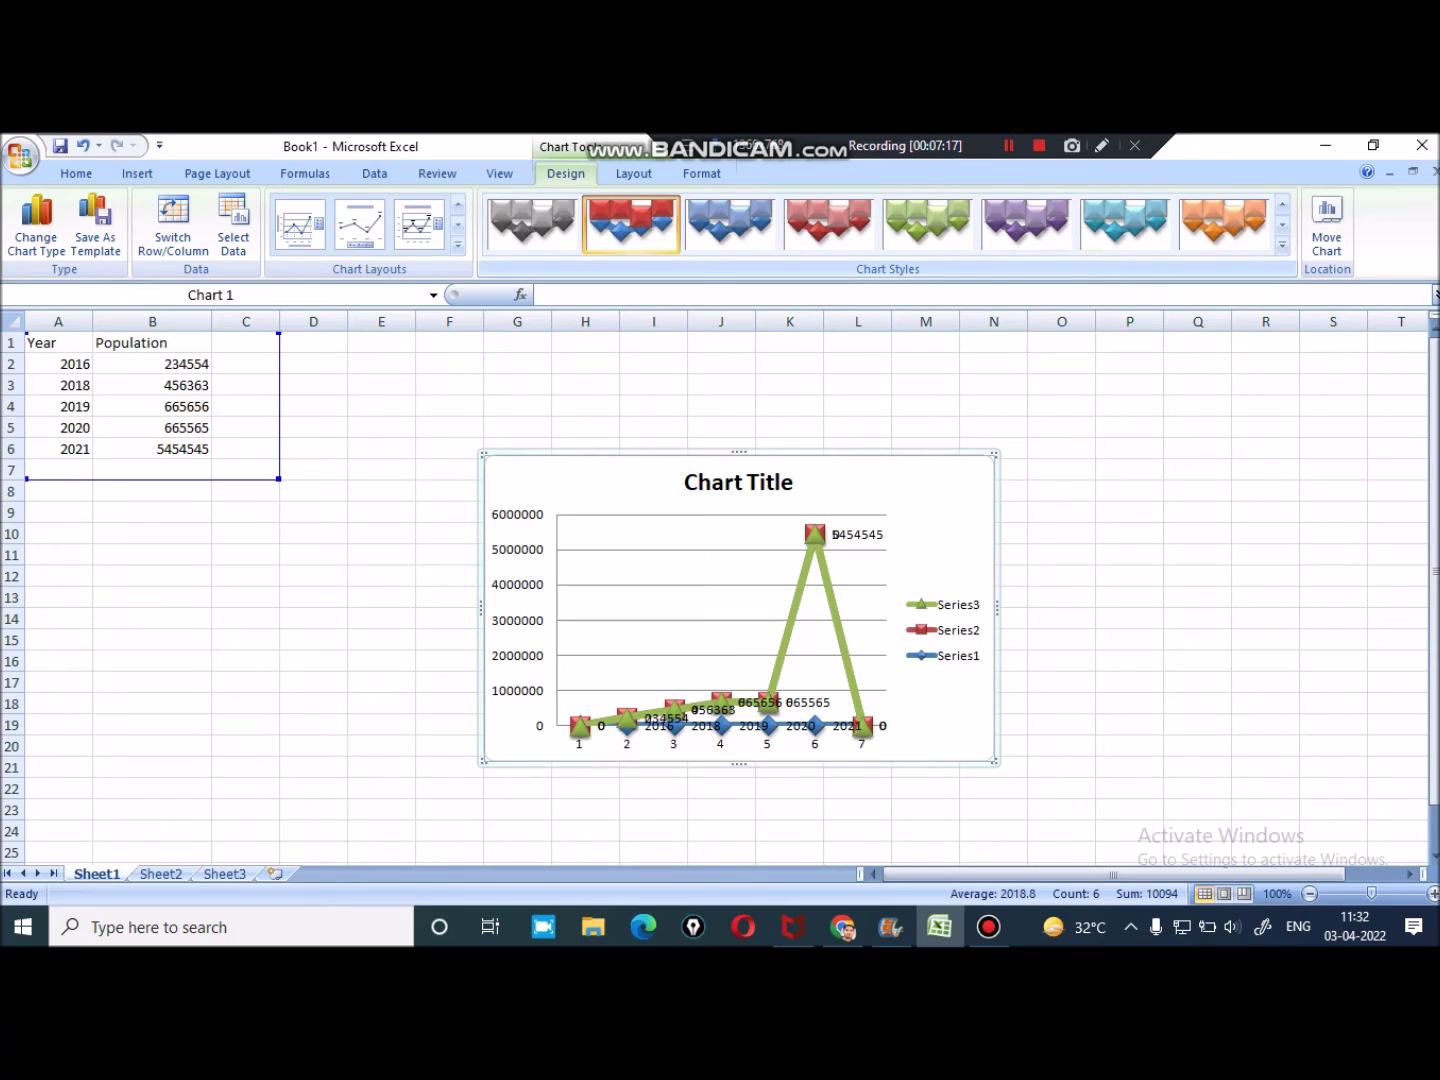
click(1282, 246)
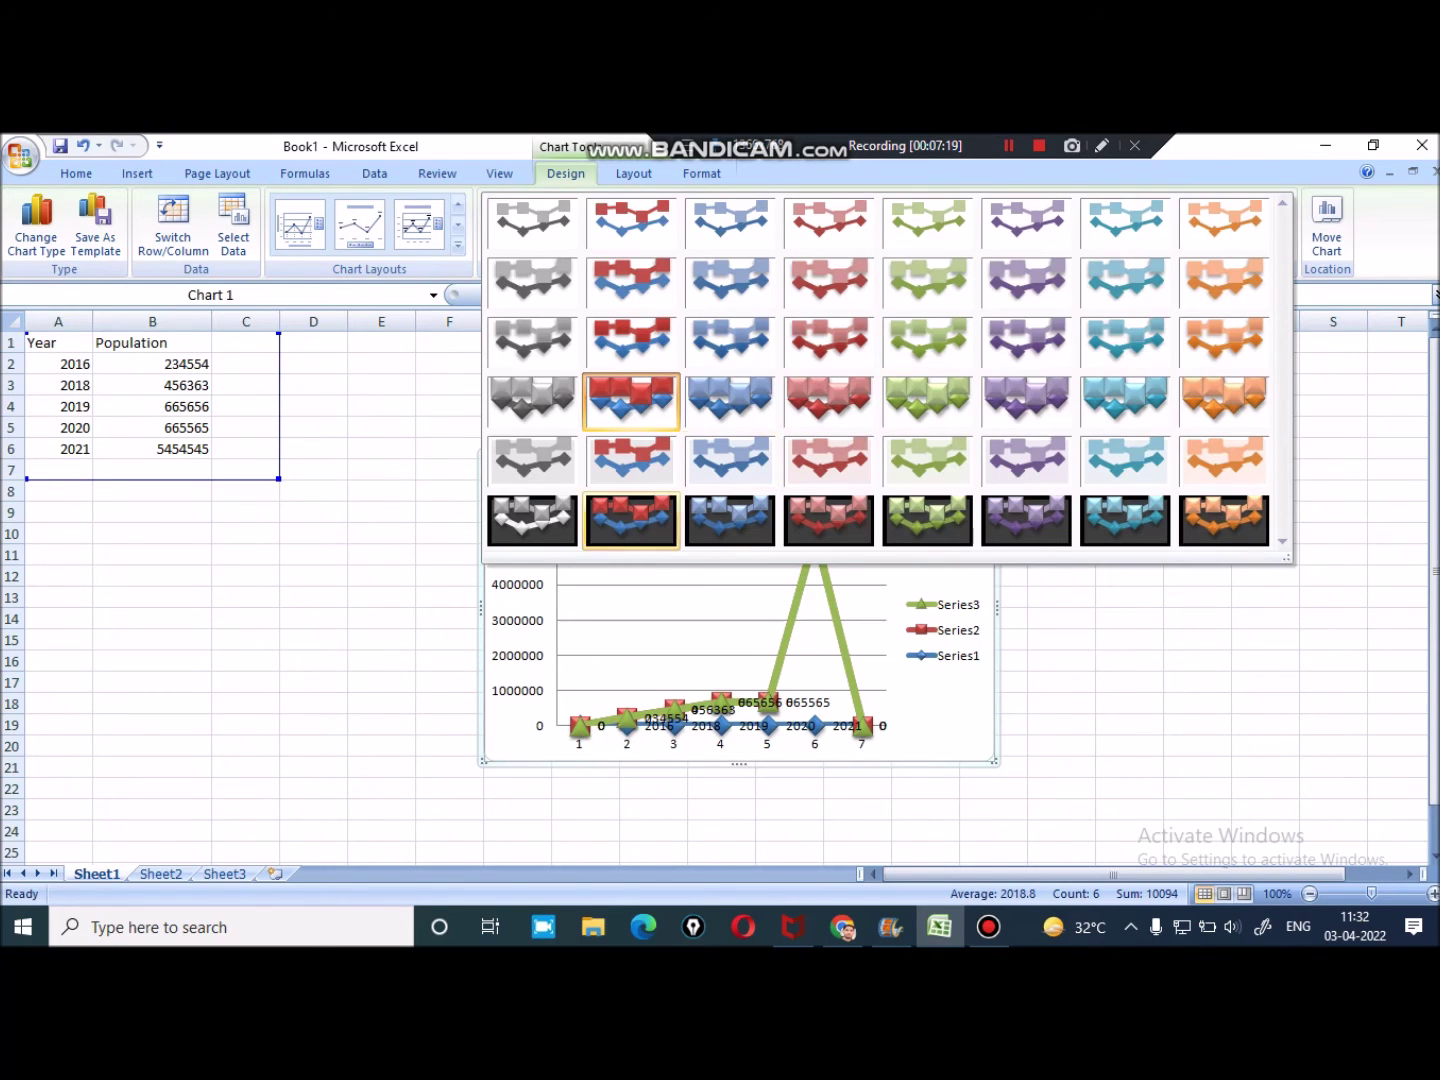
click(532, 520)
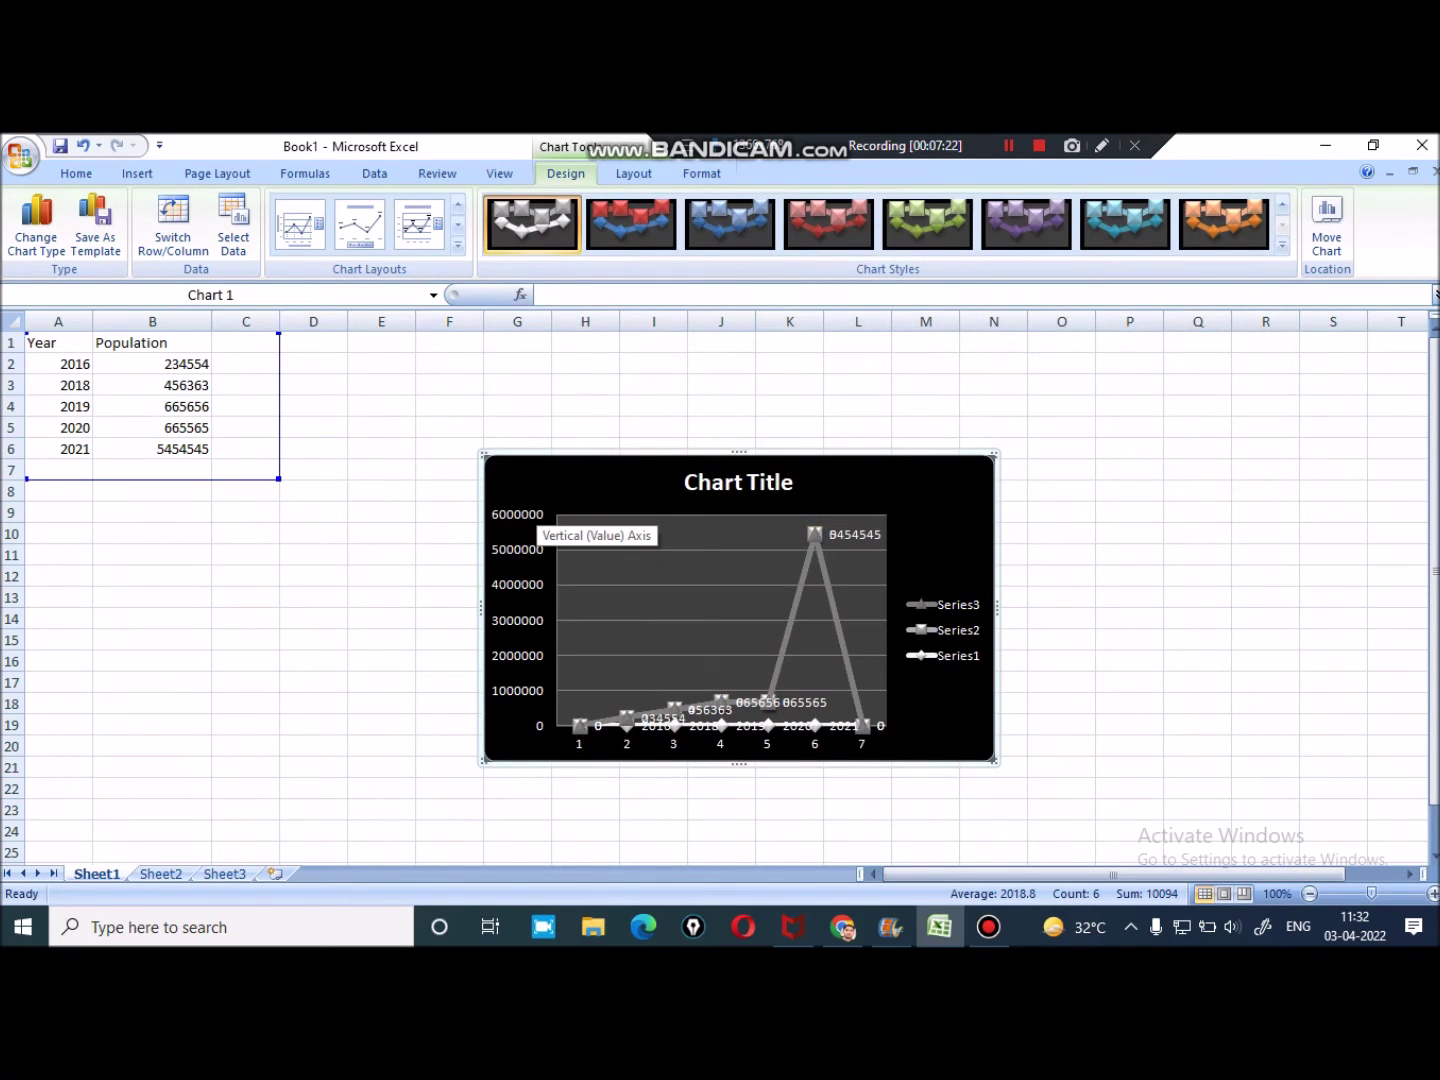
click(738, 481)
click(738, 482)
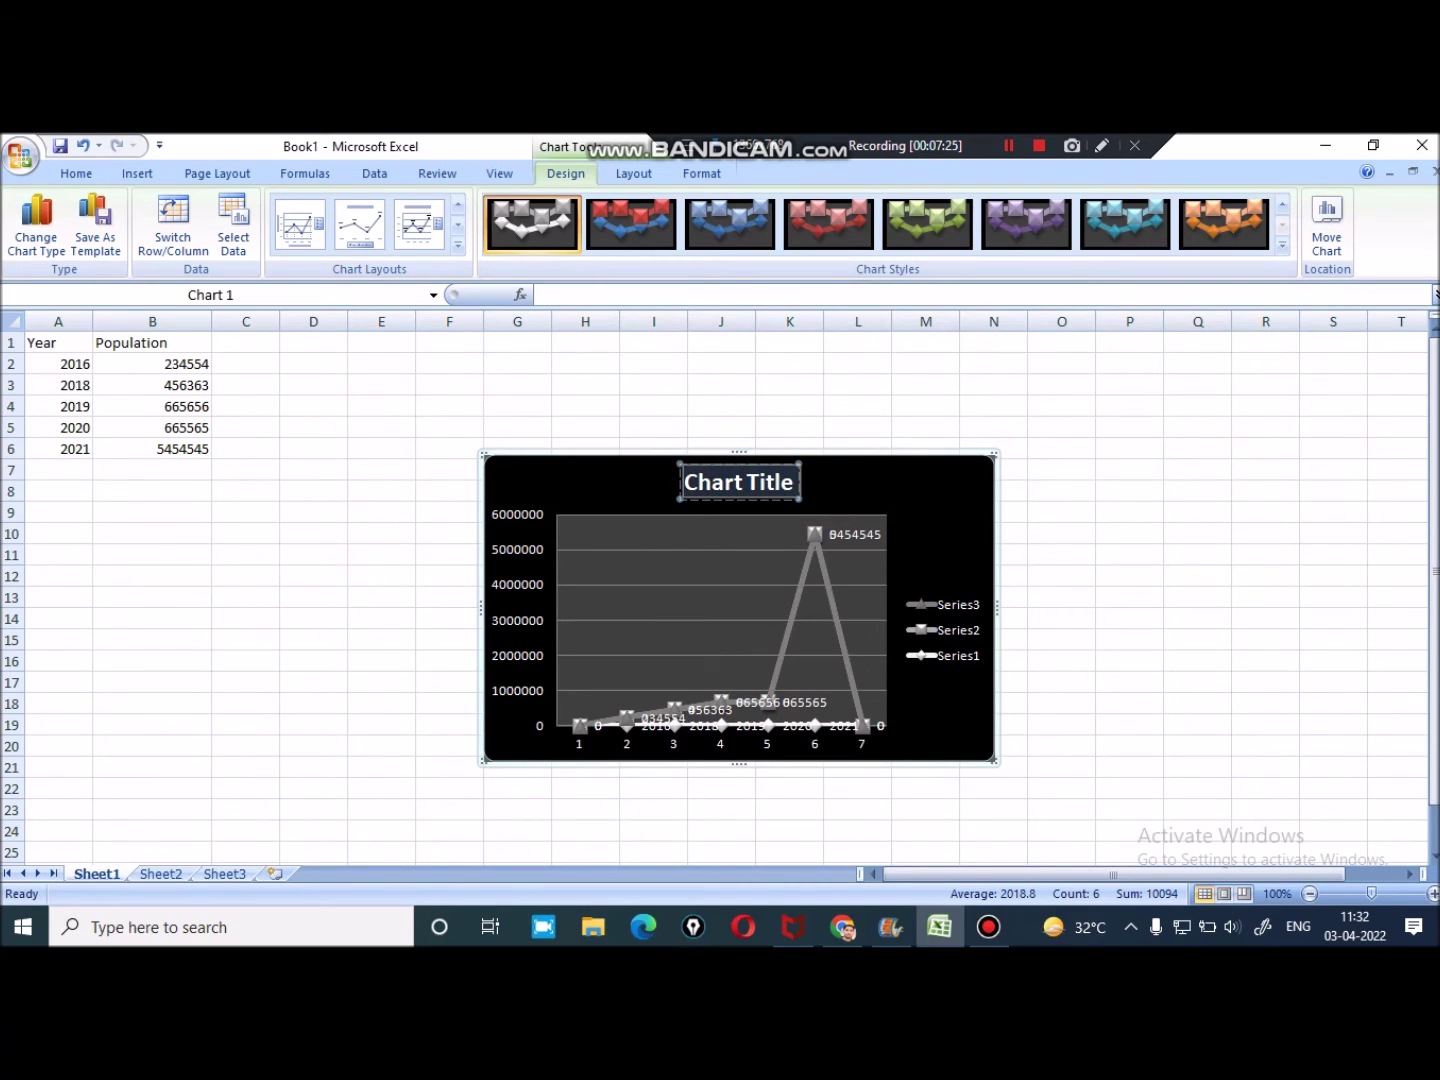
Delete the chart title text so the plot area expands, then deselect the chart
key(BackSpace)
text(W)
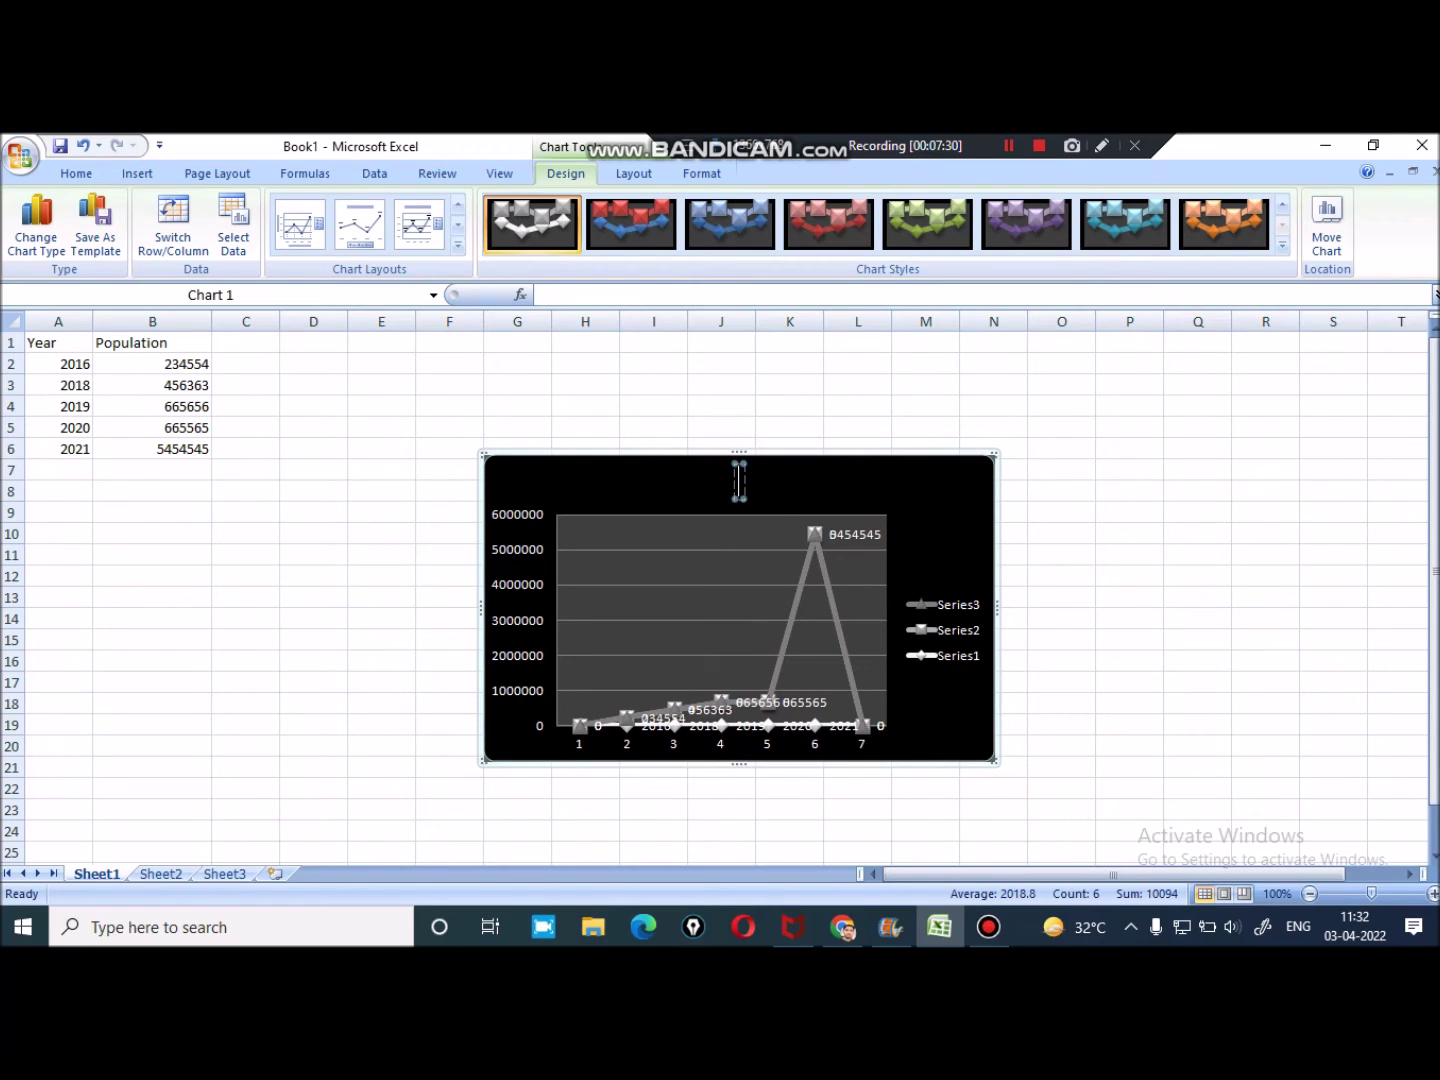
click(313, 427)
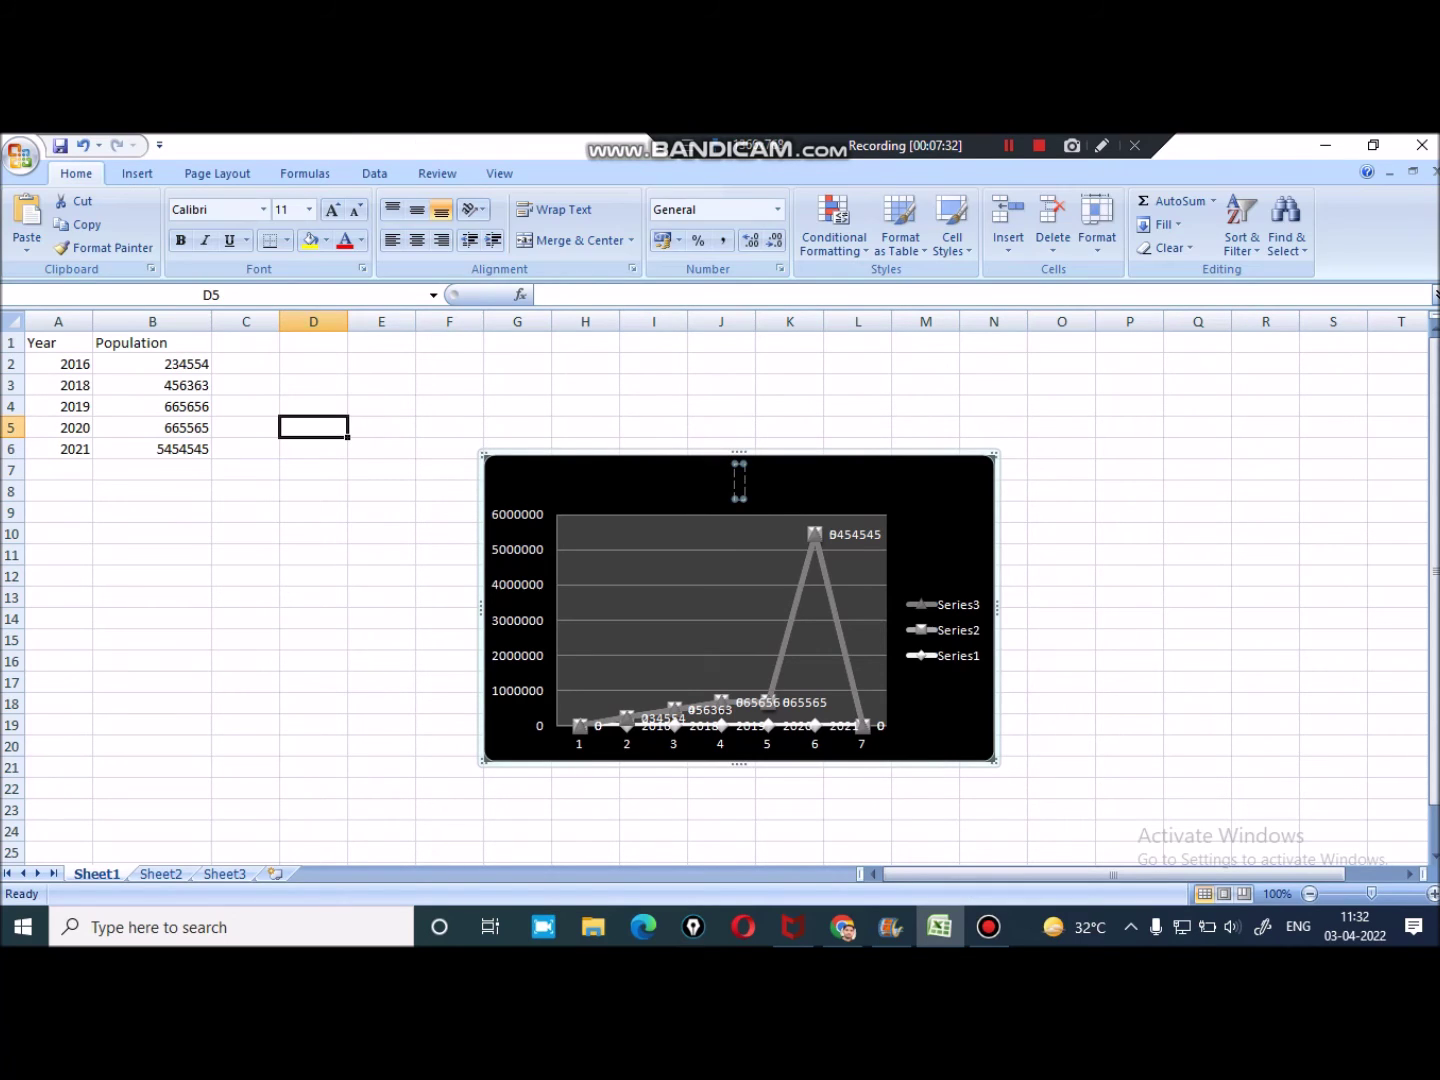
click(58, 321)
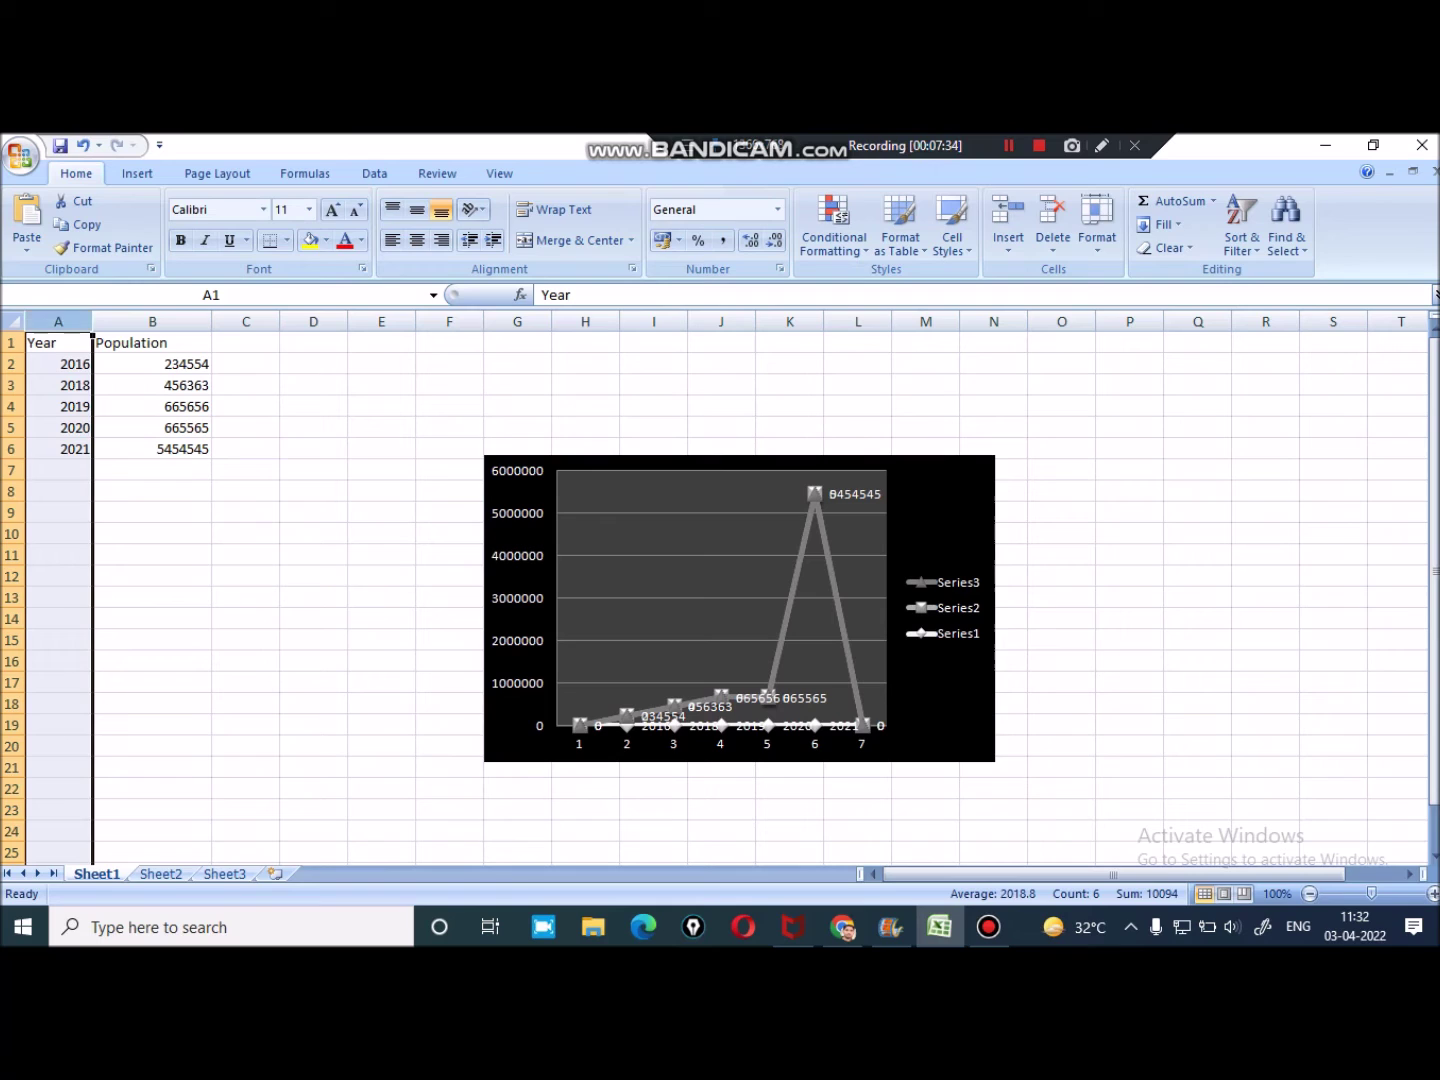
click(740, 465)
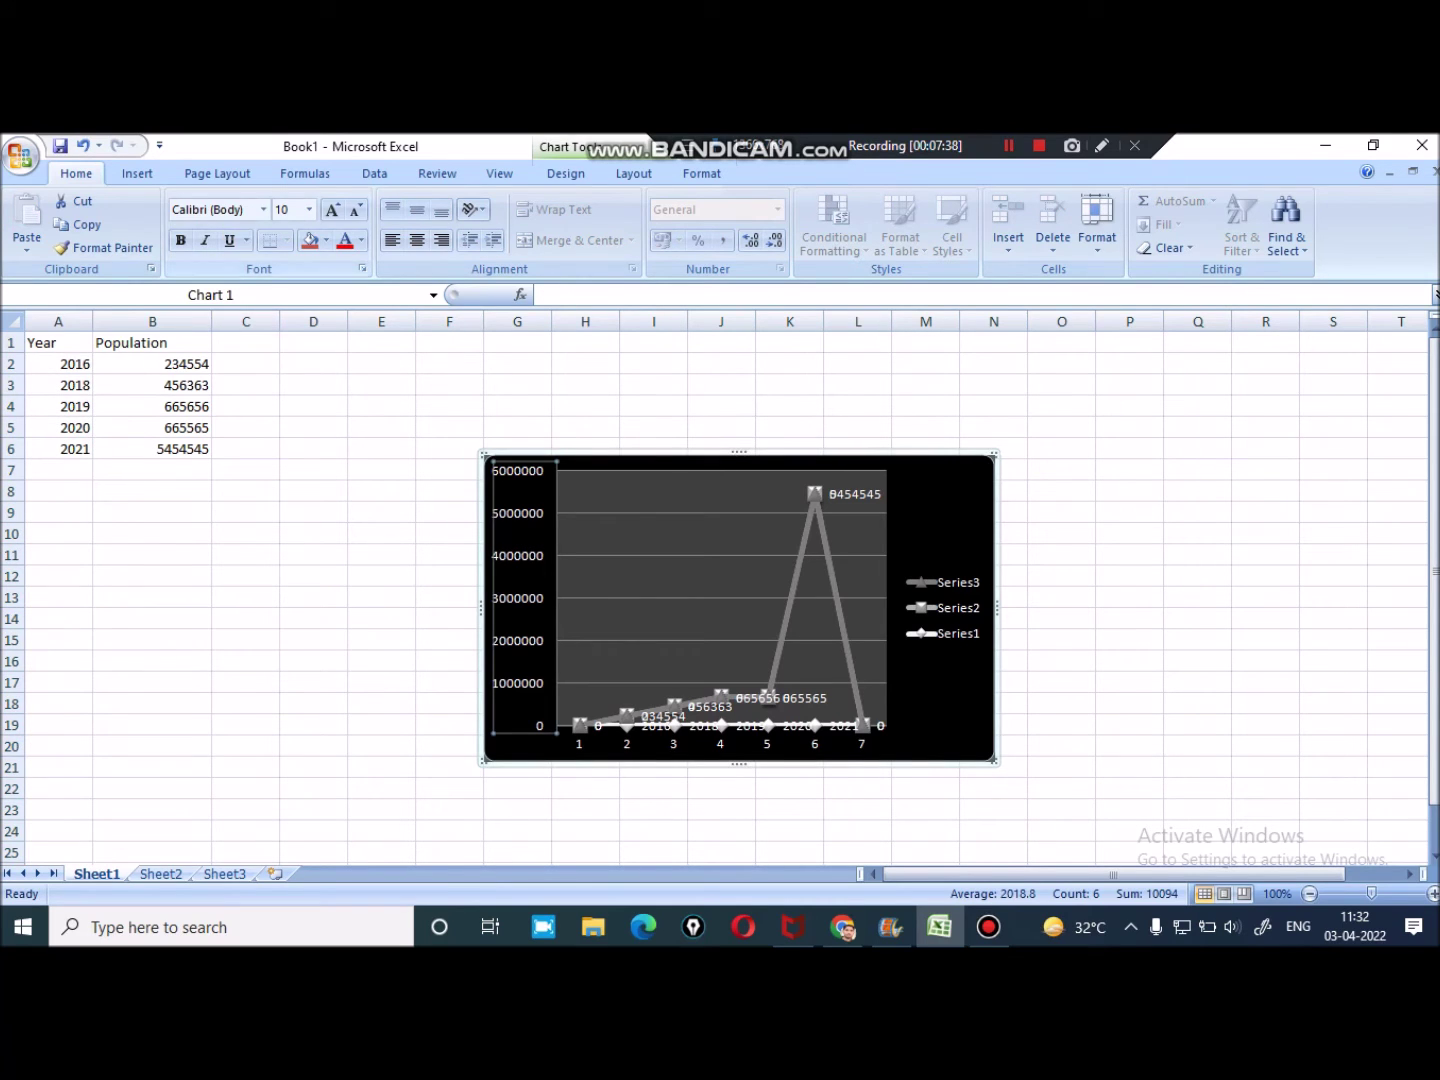
click(137, 173)
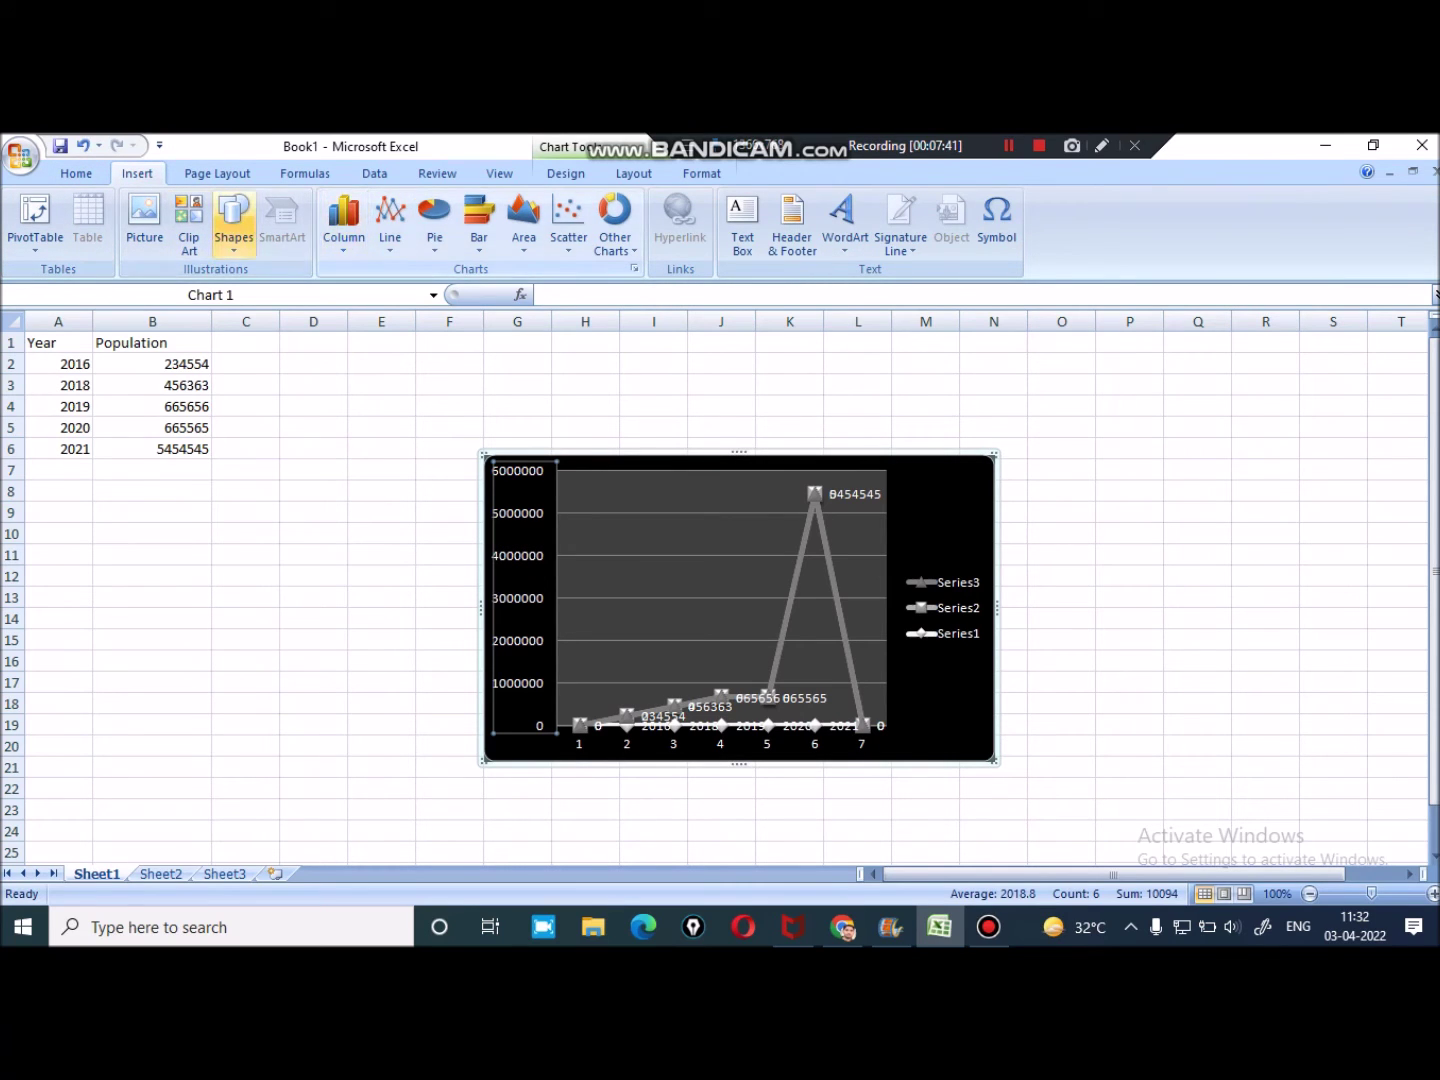
click(660, 600)
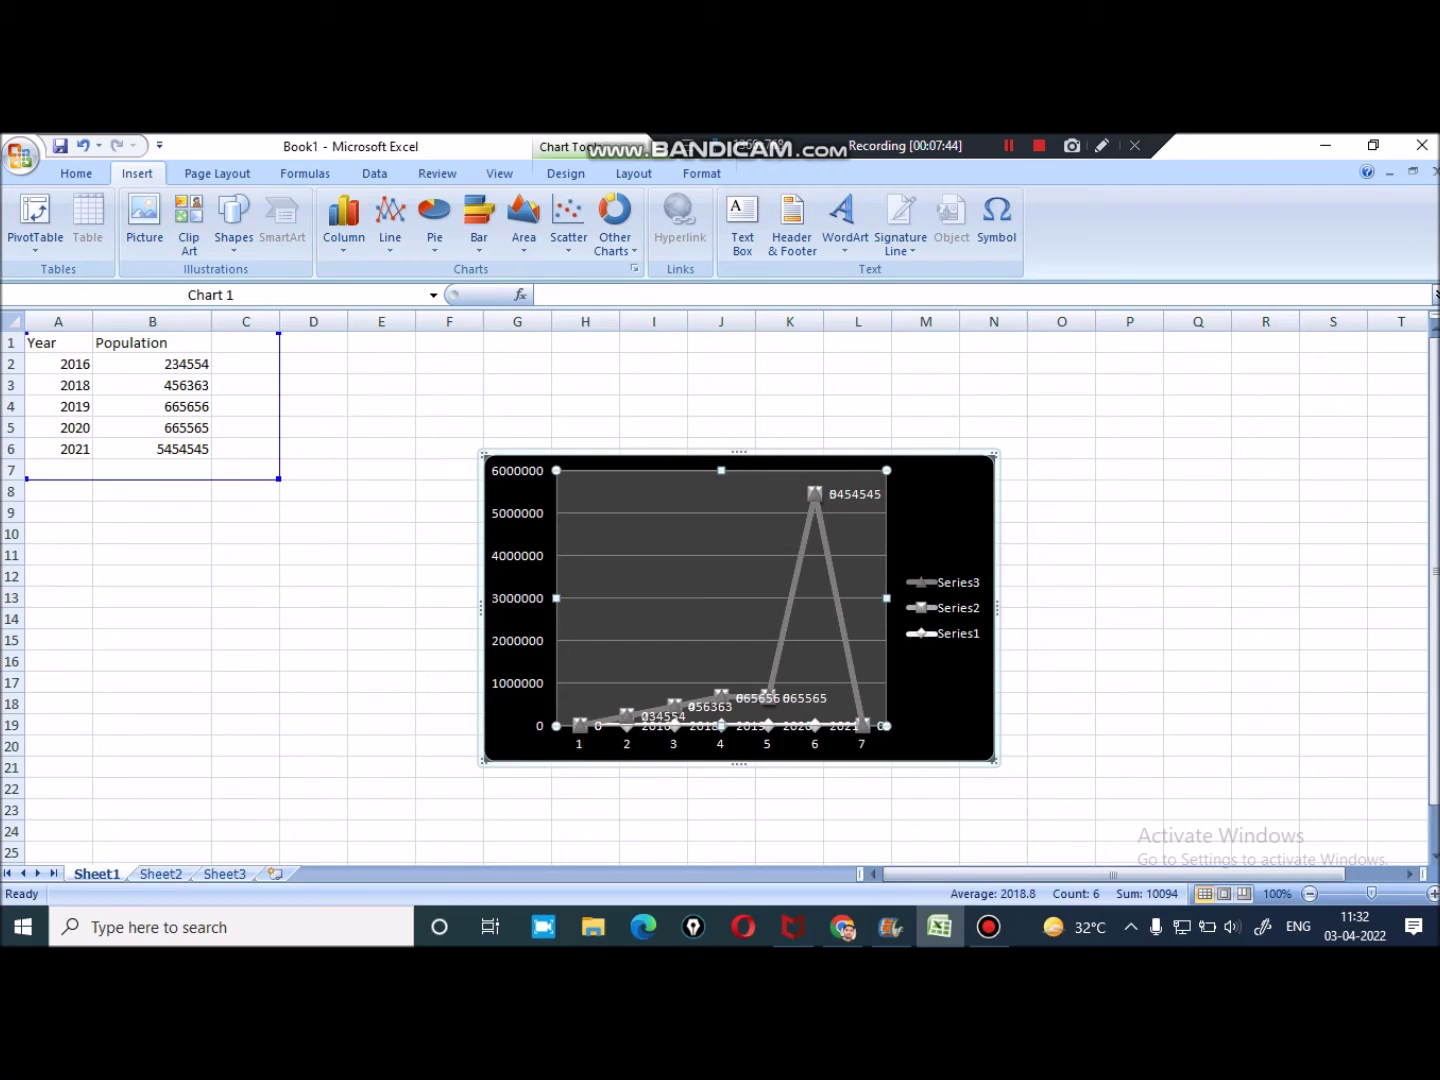
click(246, 428)
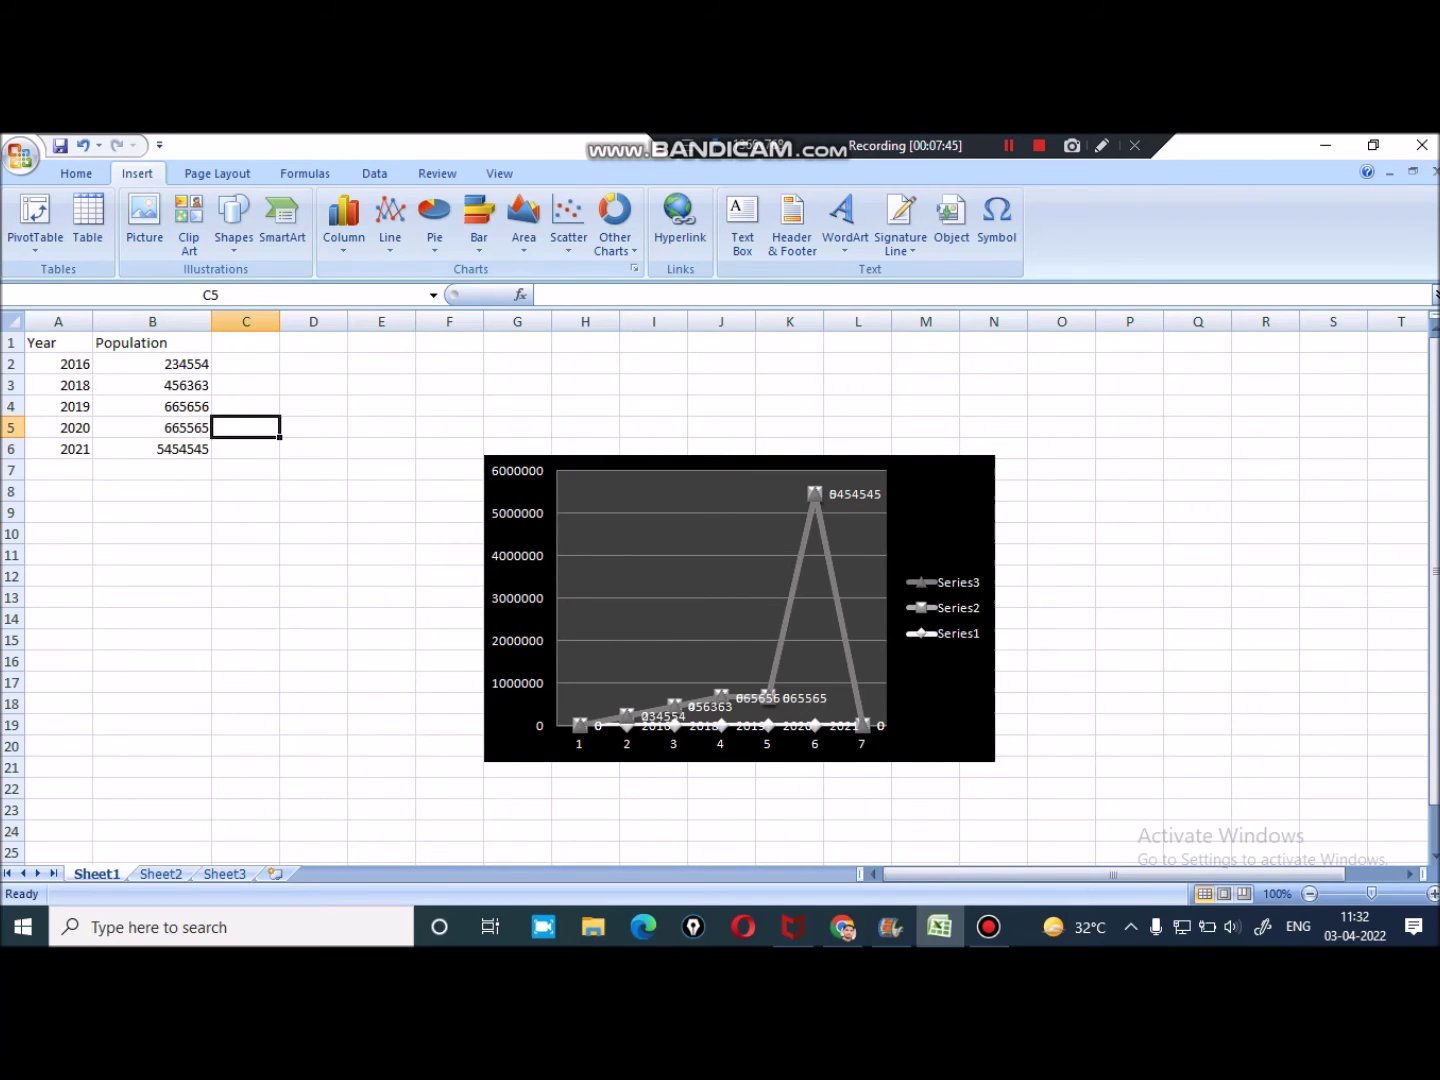
Insert a basic 2-D pie chart titled Year with five slices numbered 1–5
click(435, 225)
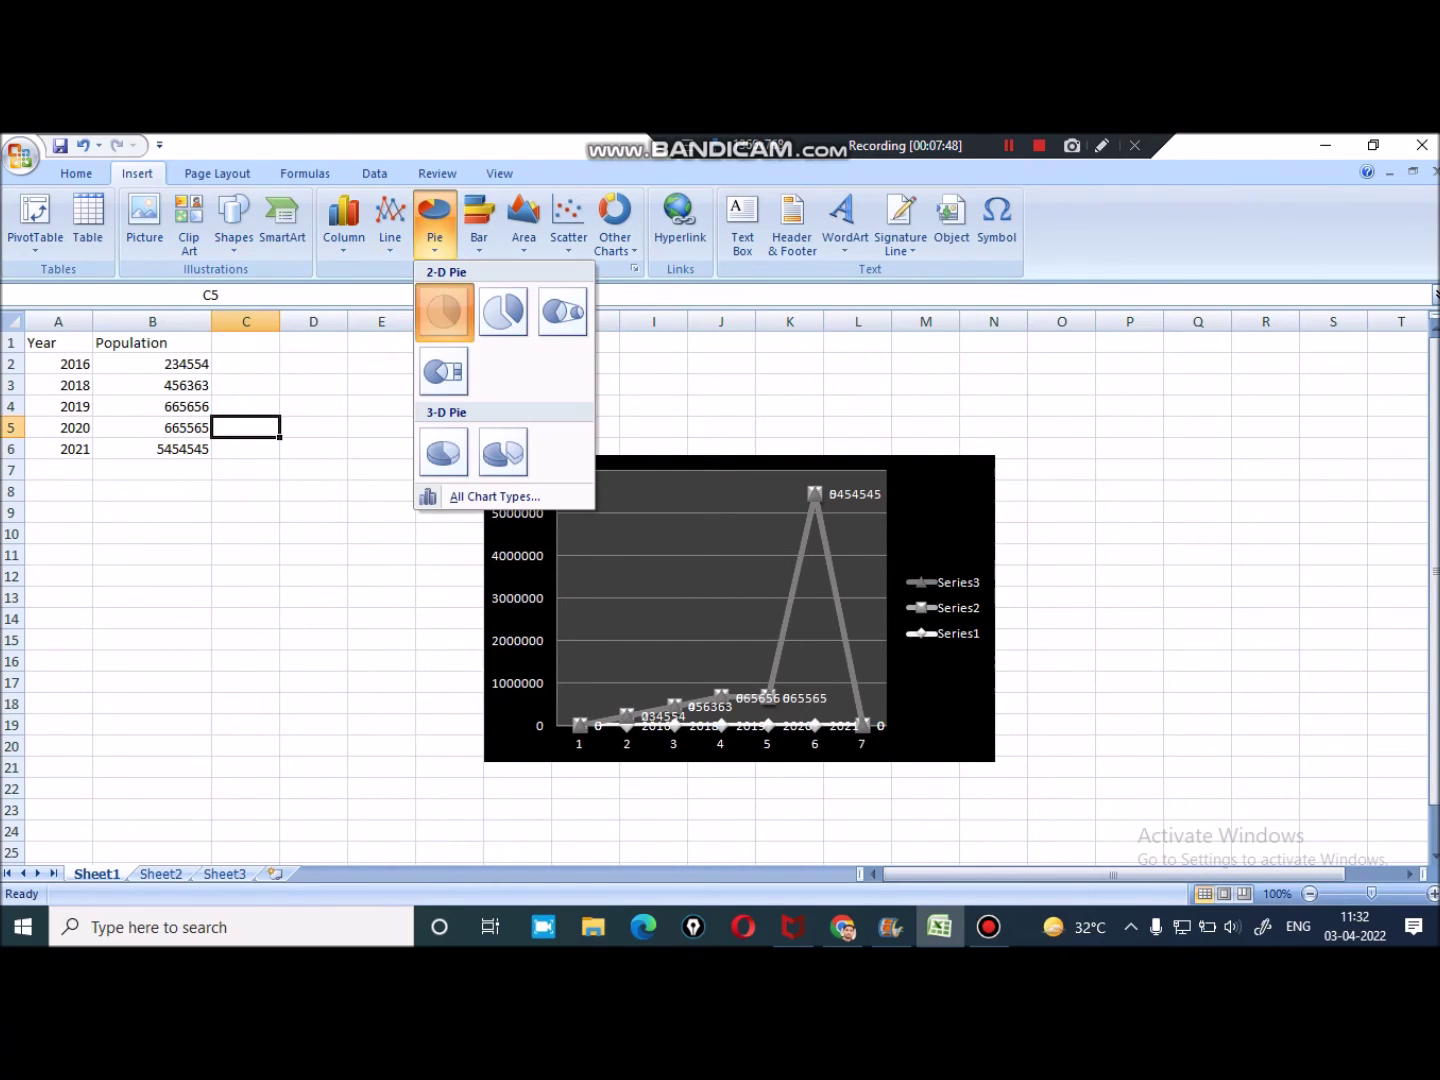
click(444, 311)
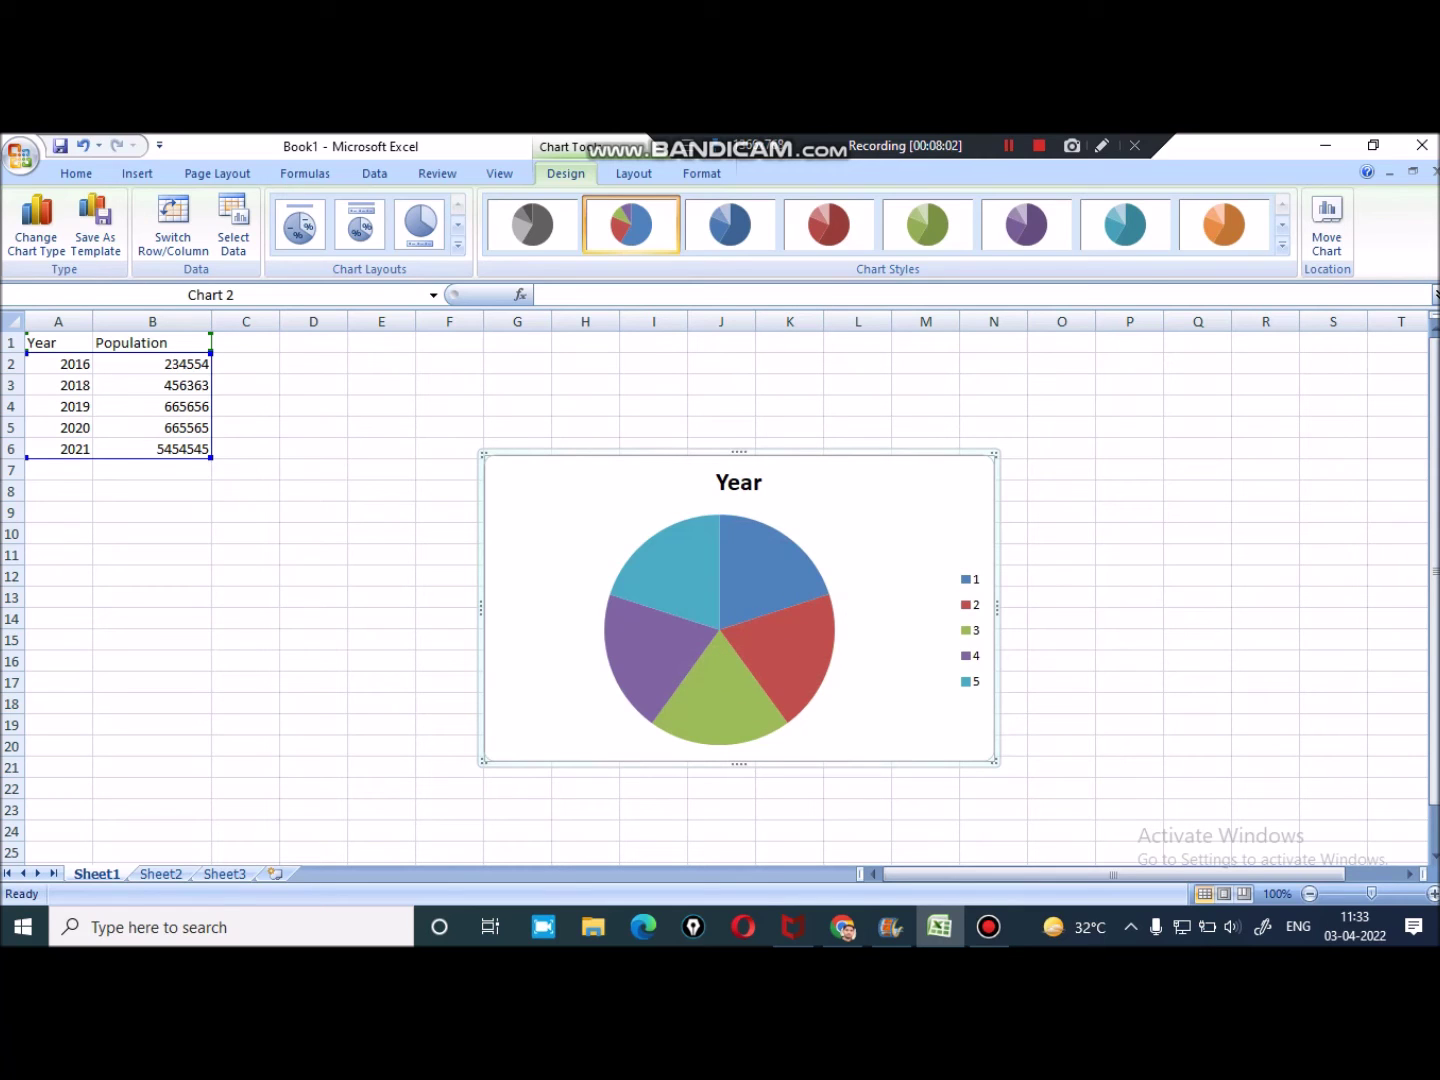
click(152, 320)
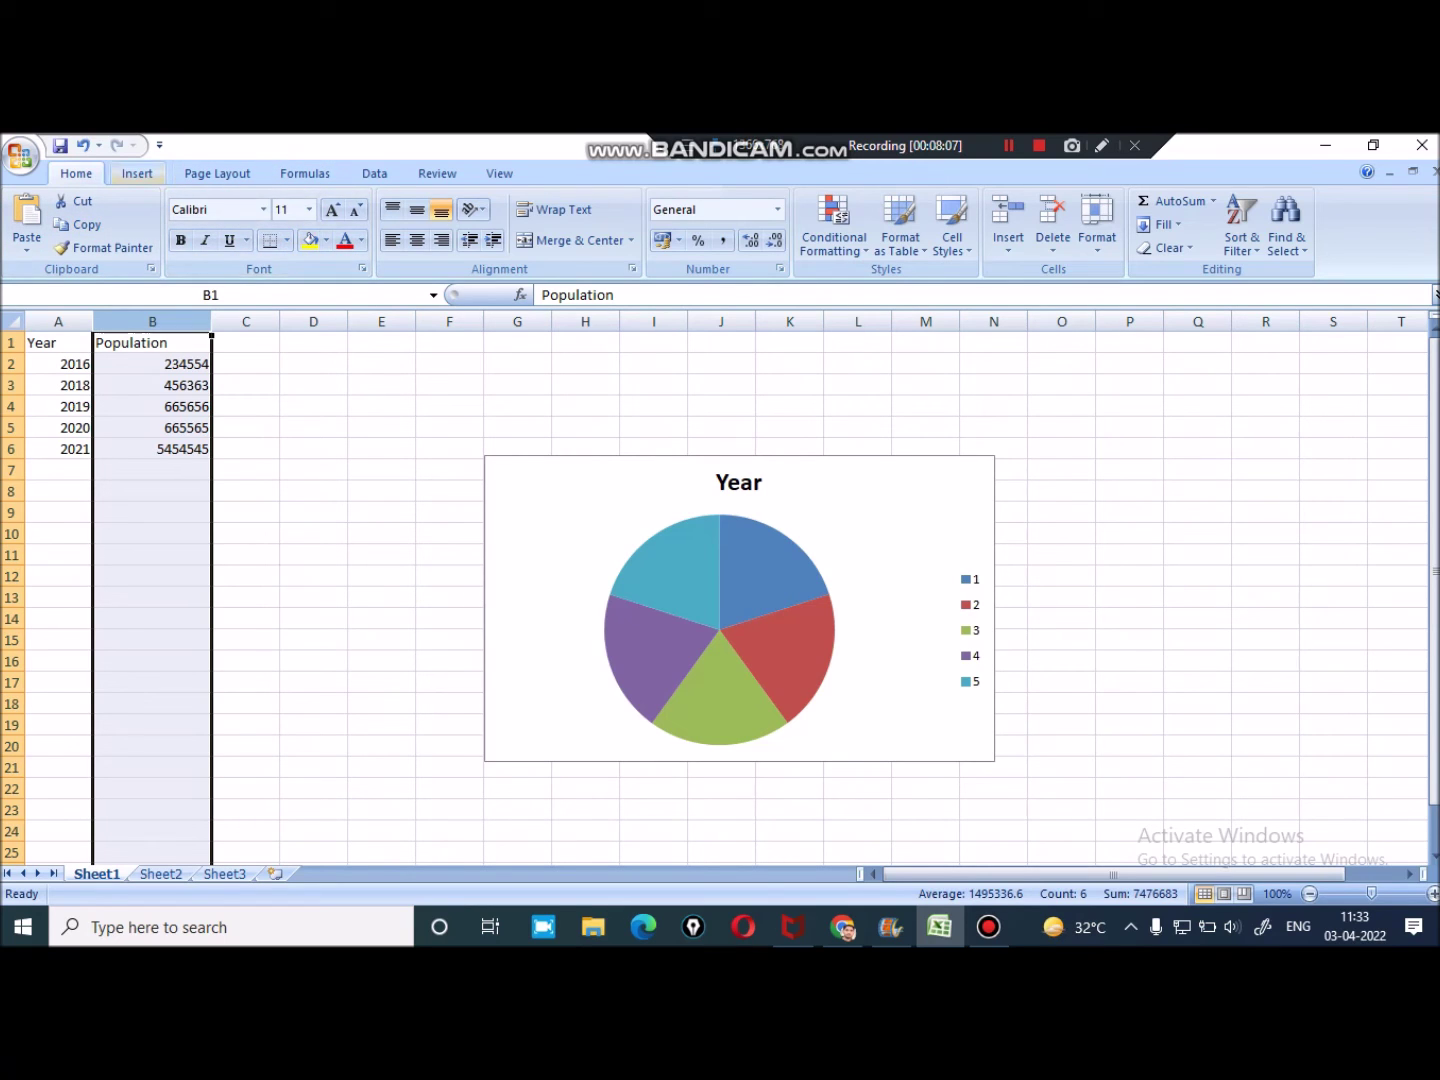
Insert an exploded pie chart of the Population values, then deselect it
click(137, 173)
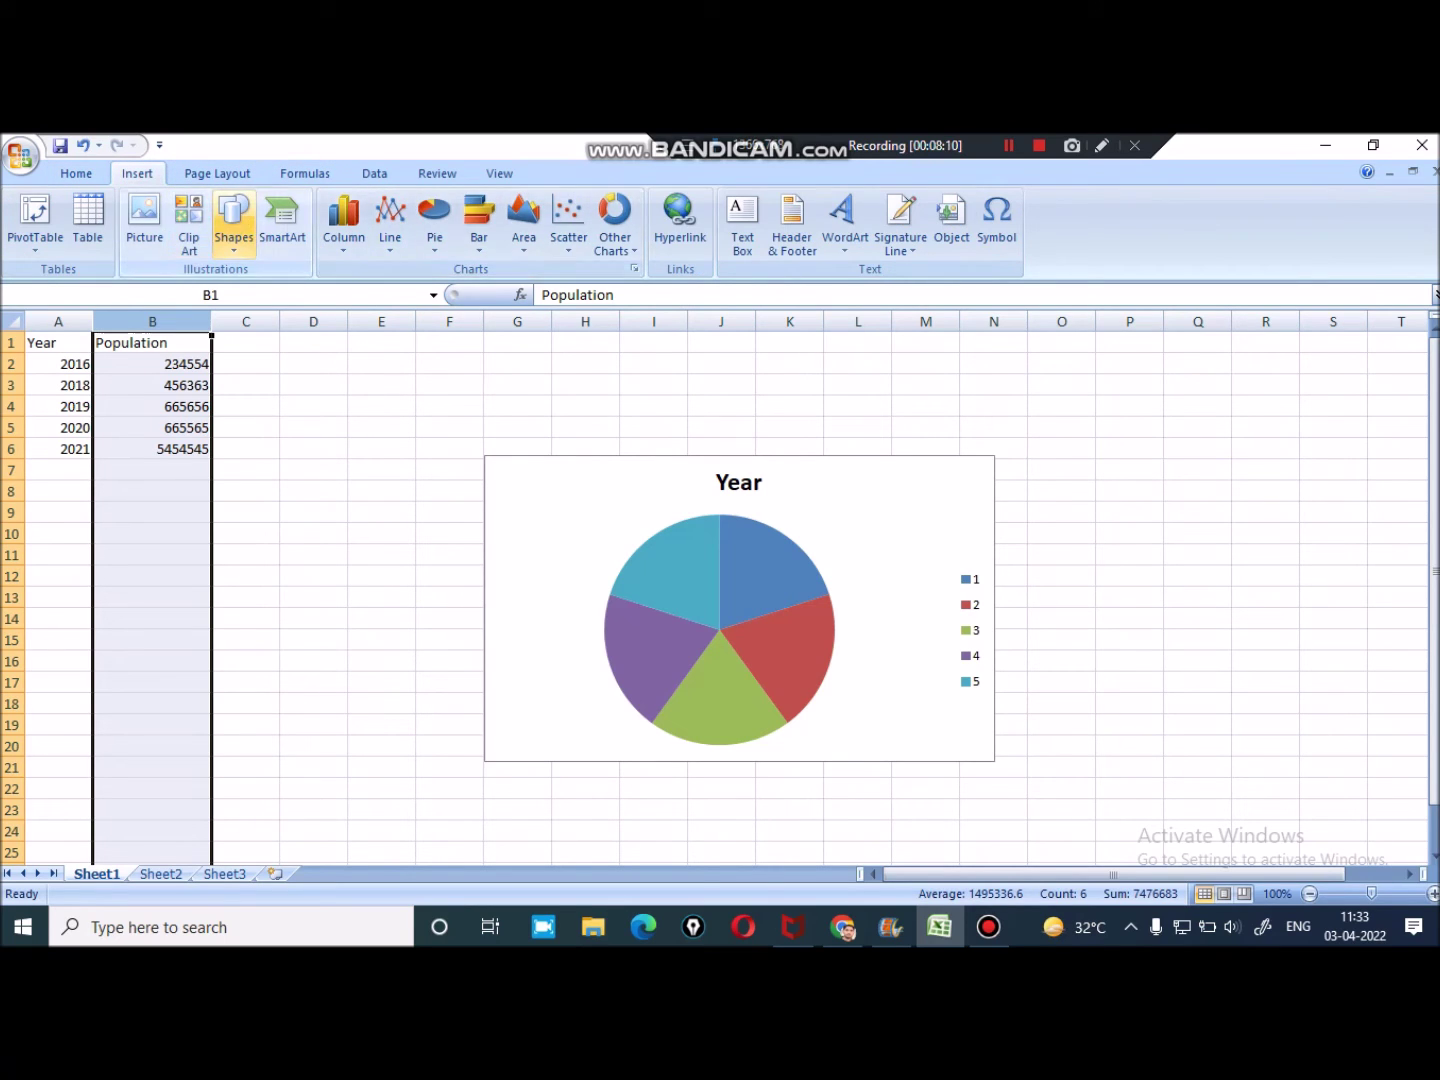
click(434, 221)
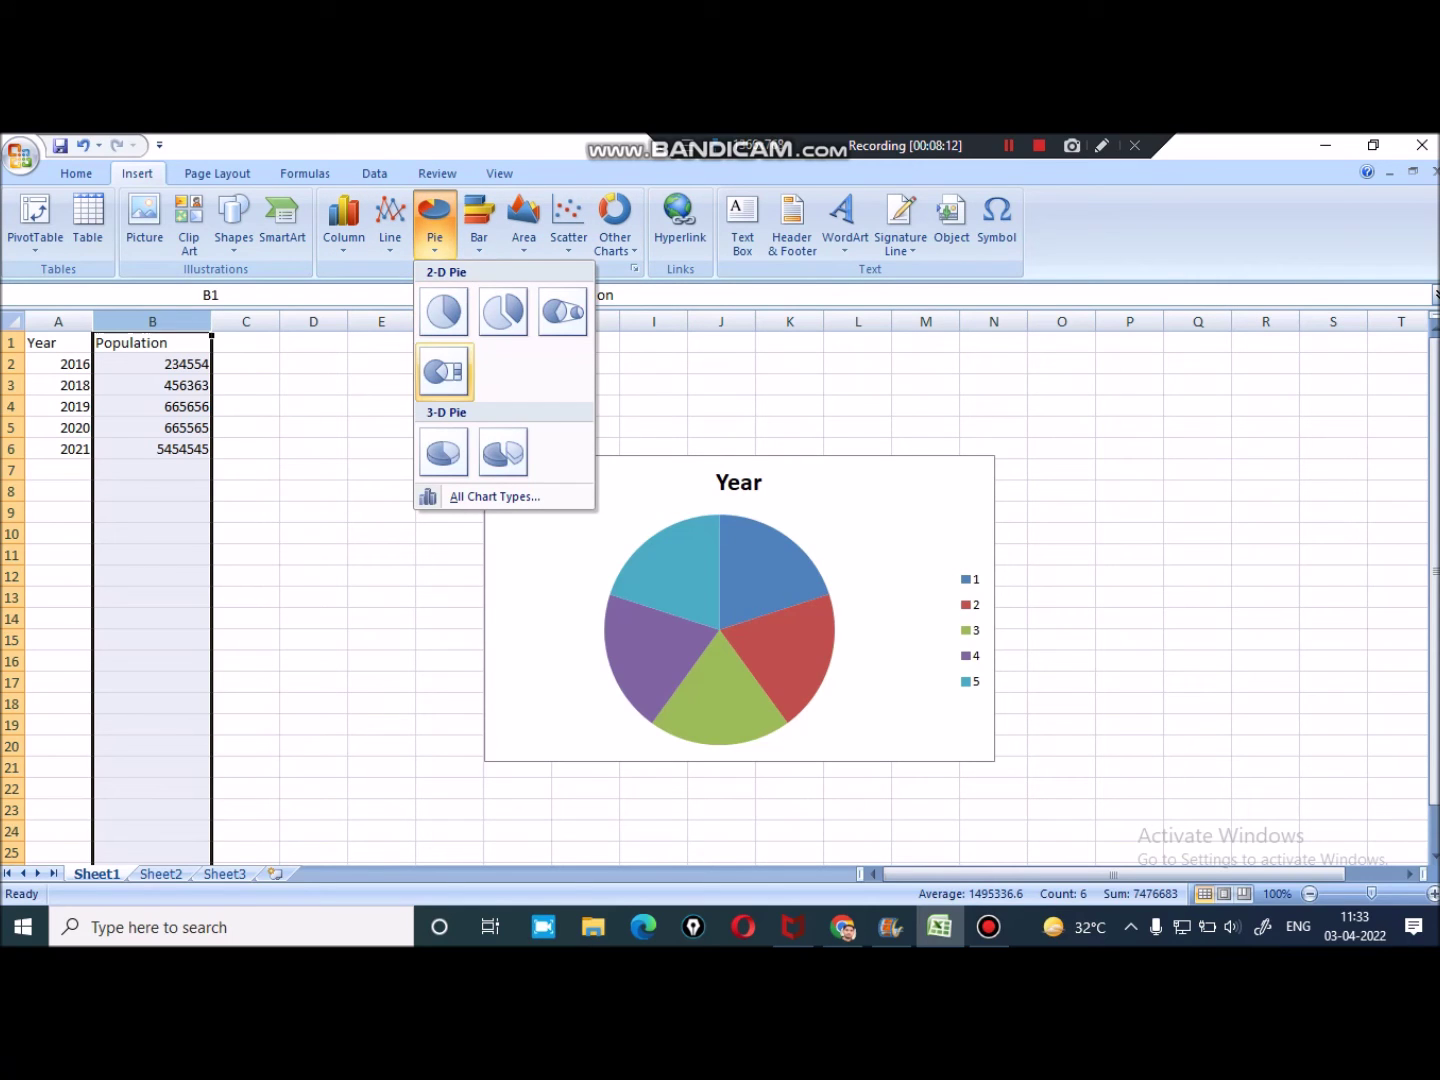
click(503, 310)
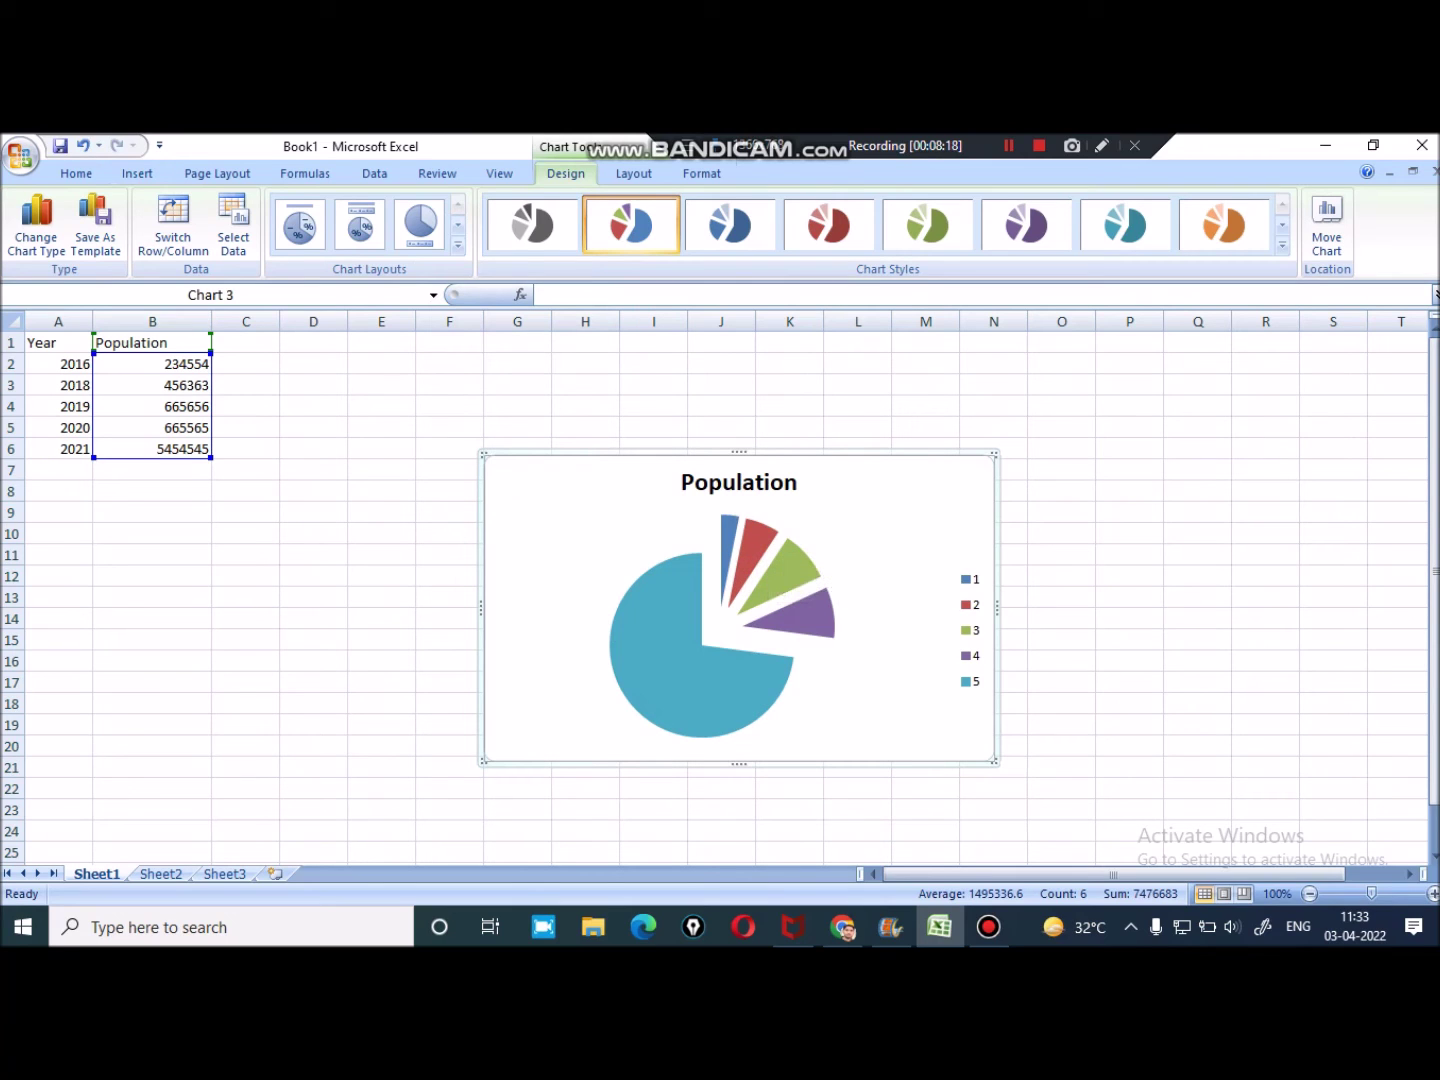
drag(45, 344, 195, 406)
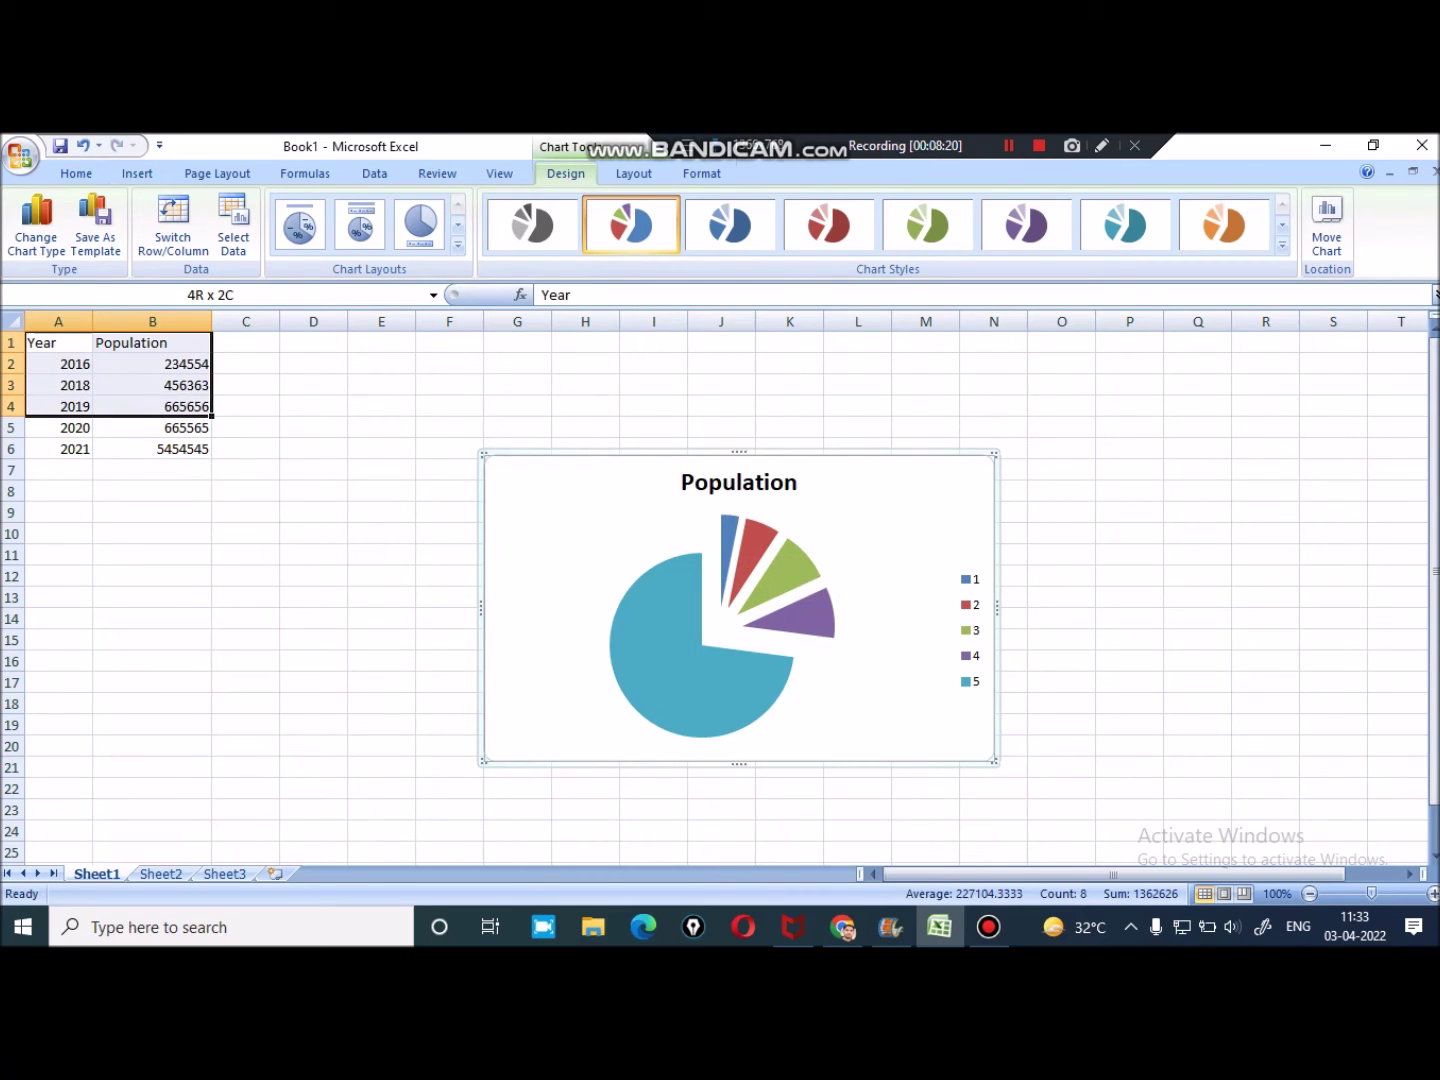
click(313, 427)
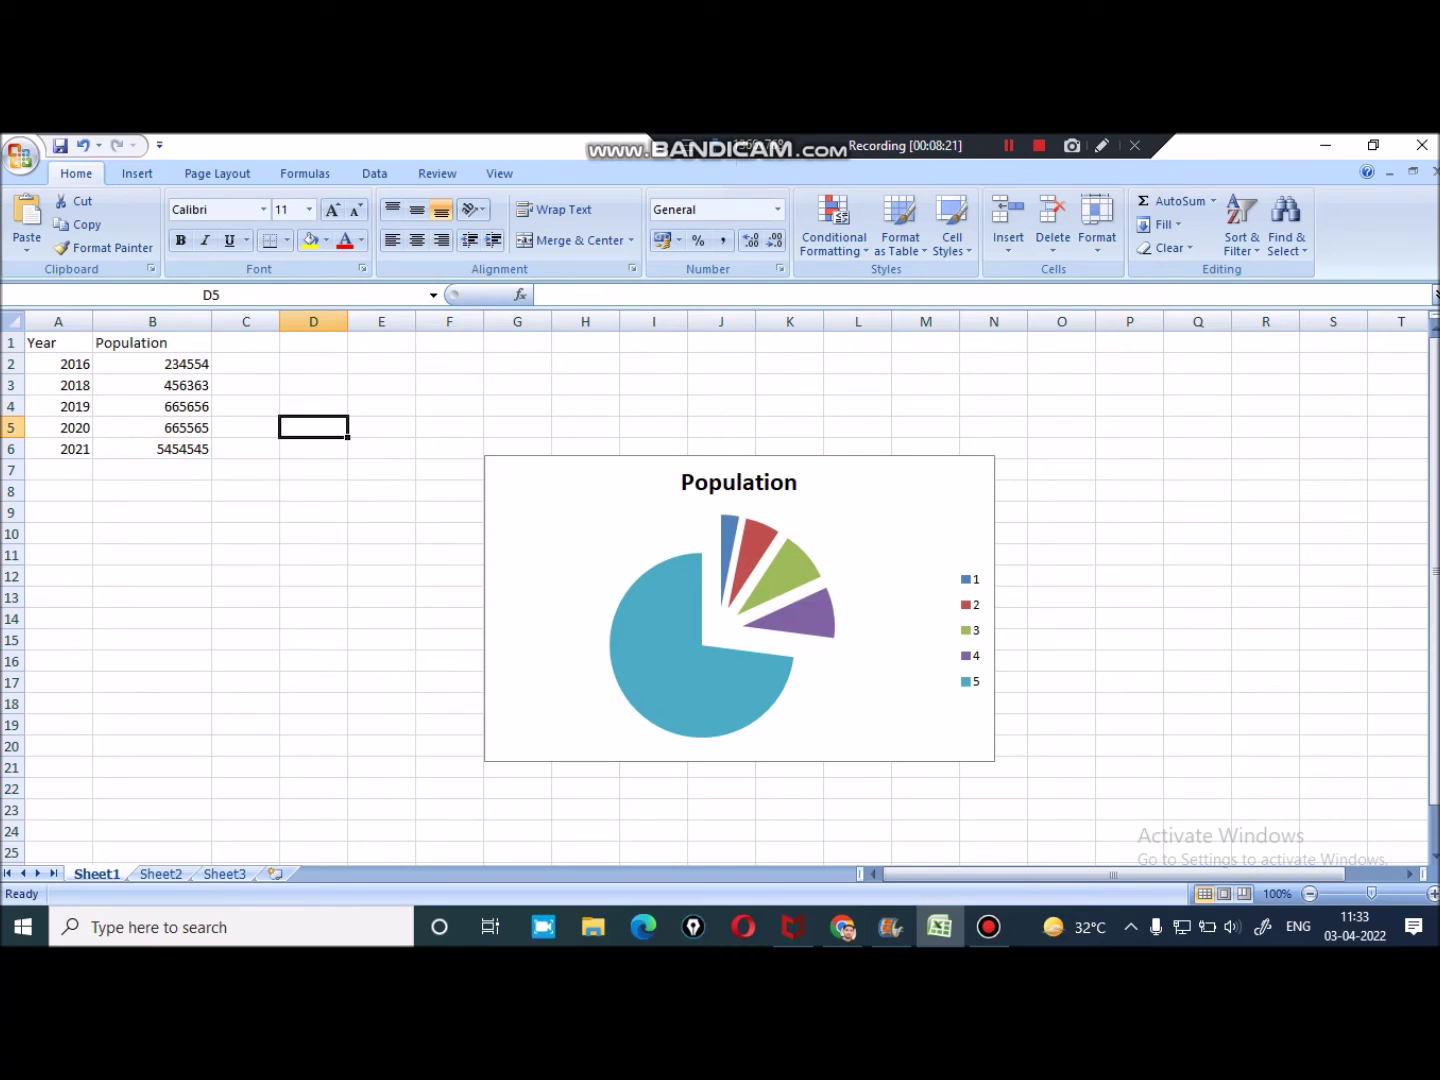
Fill column B with the years 2017–2022 using column A's fill handle
click(58, 320)
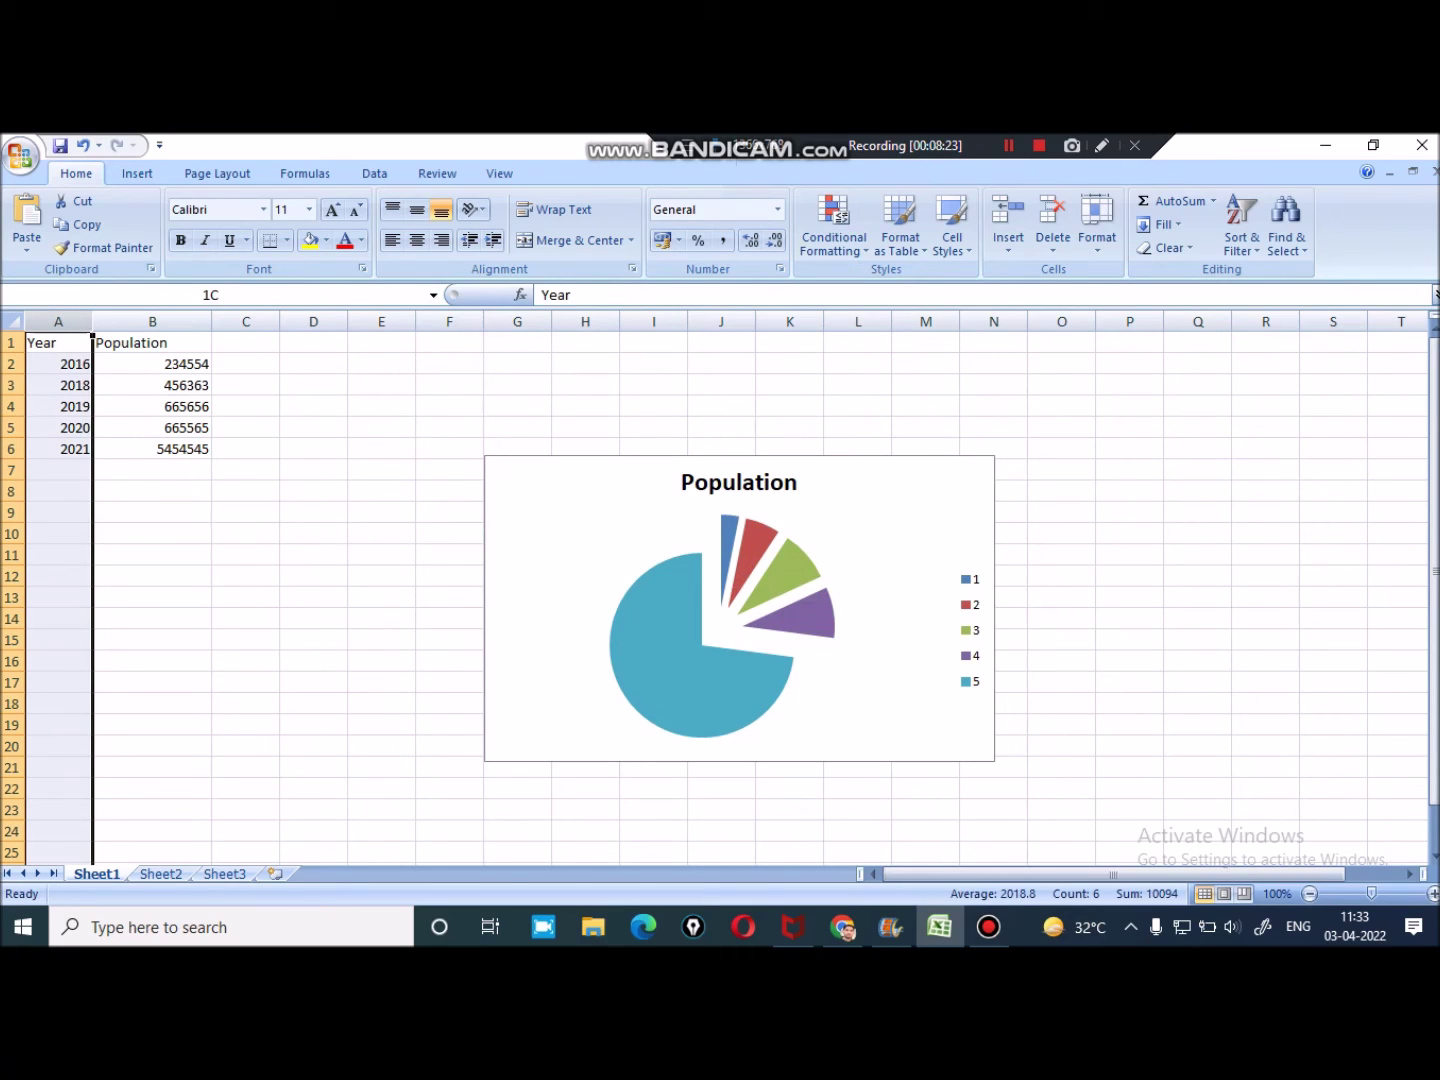
click(152, 321)
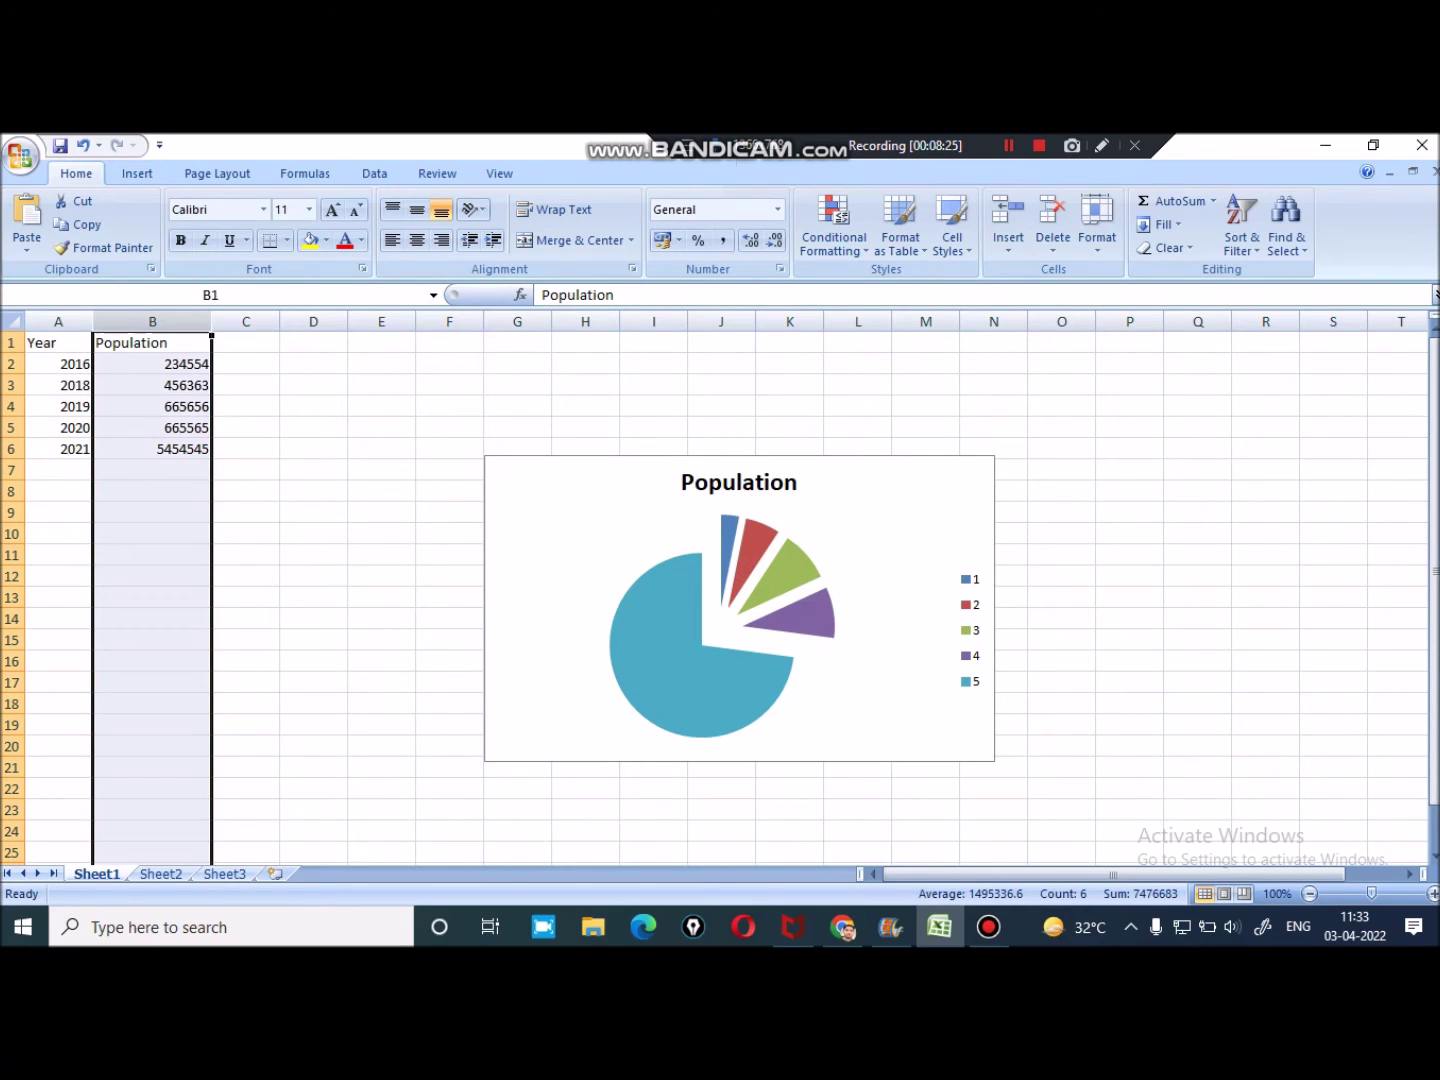
click(59, 321)
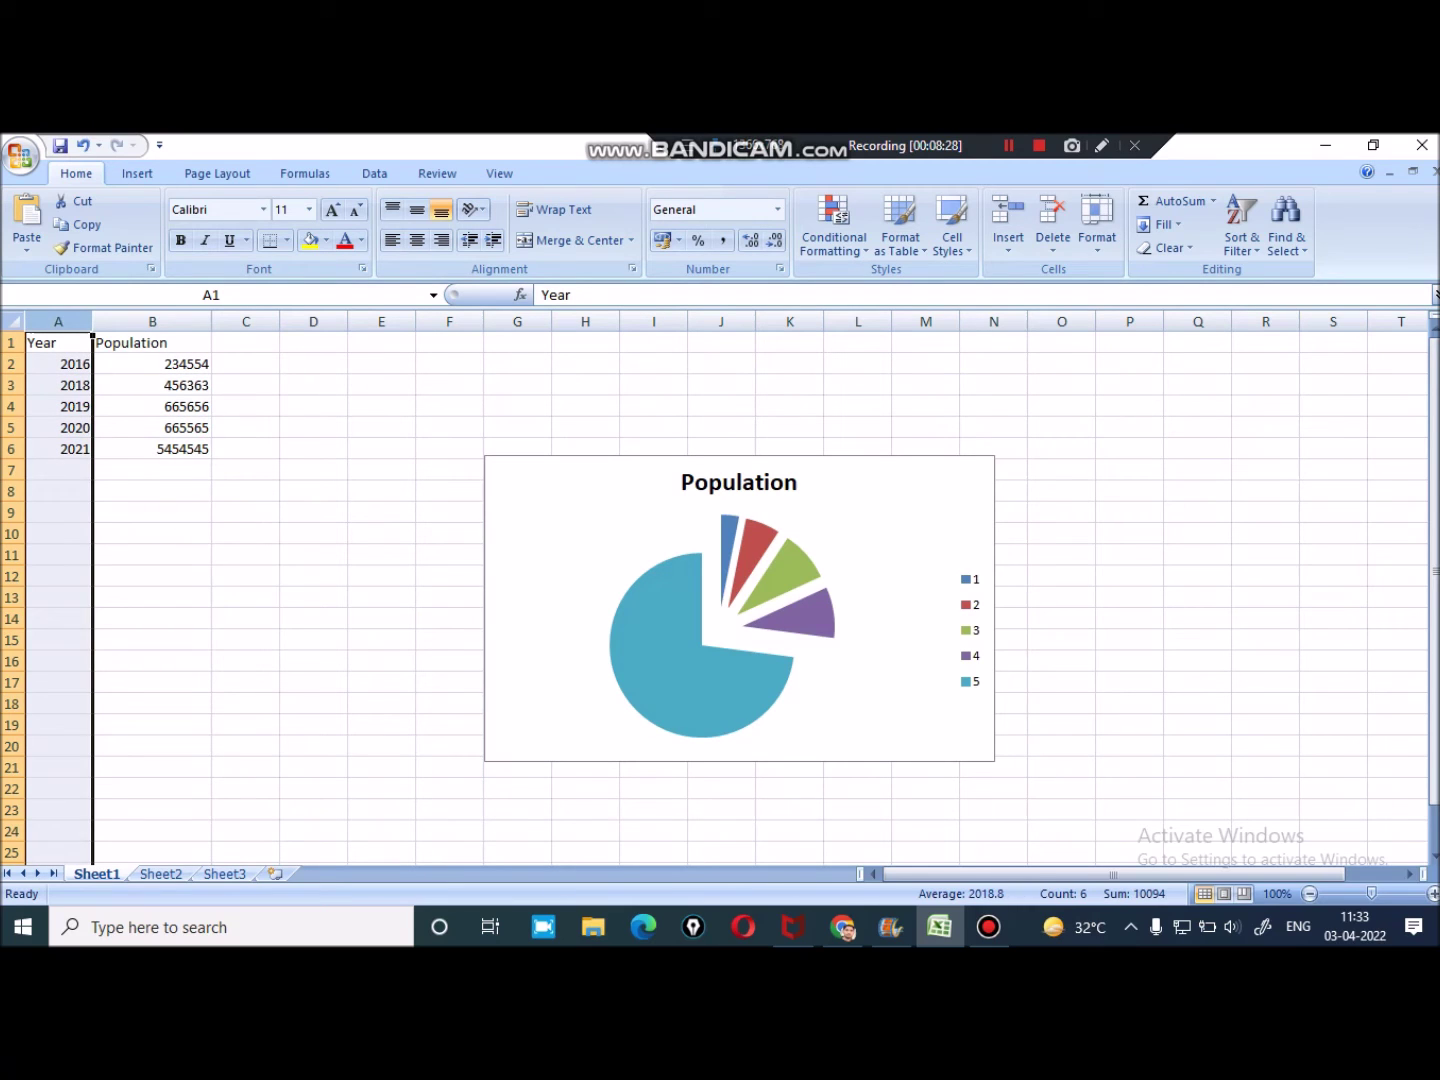
drag(93, 334, 160, 342)
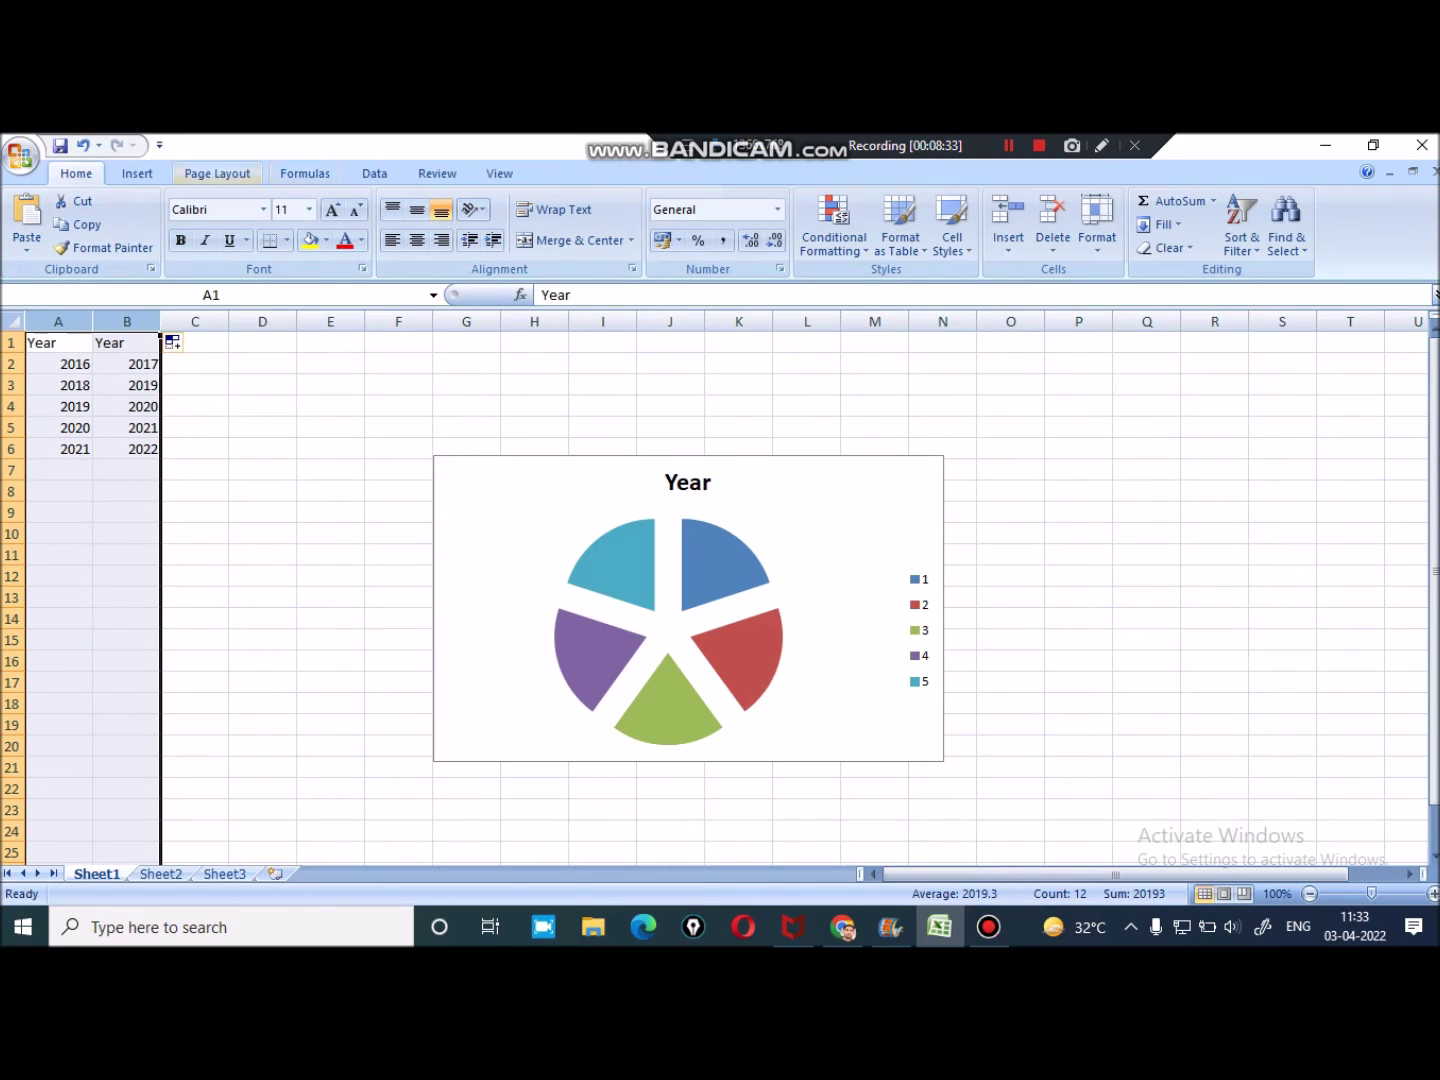
click(138, 173)
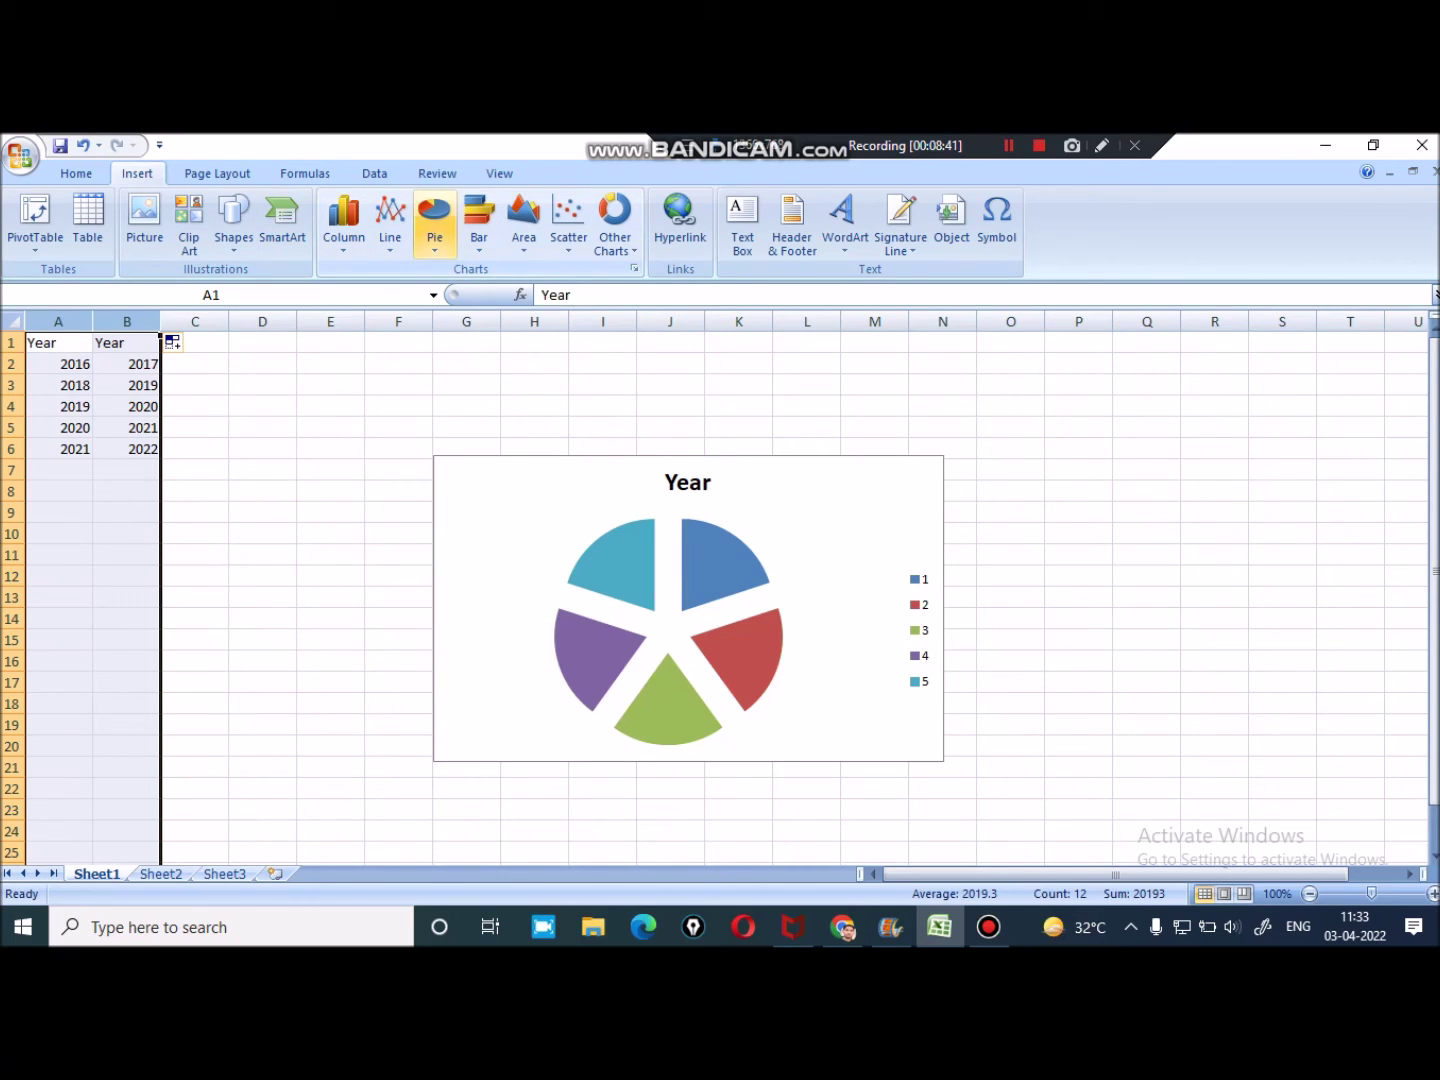
click(434, 225)
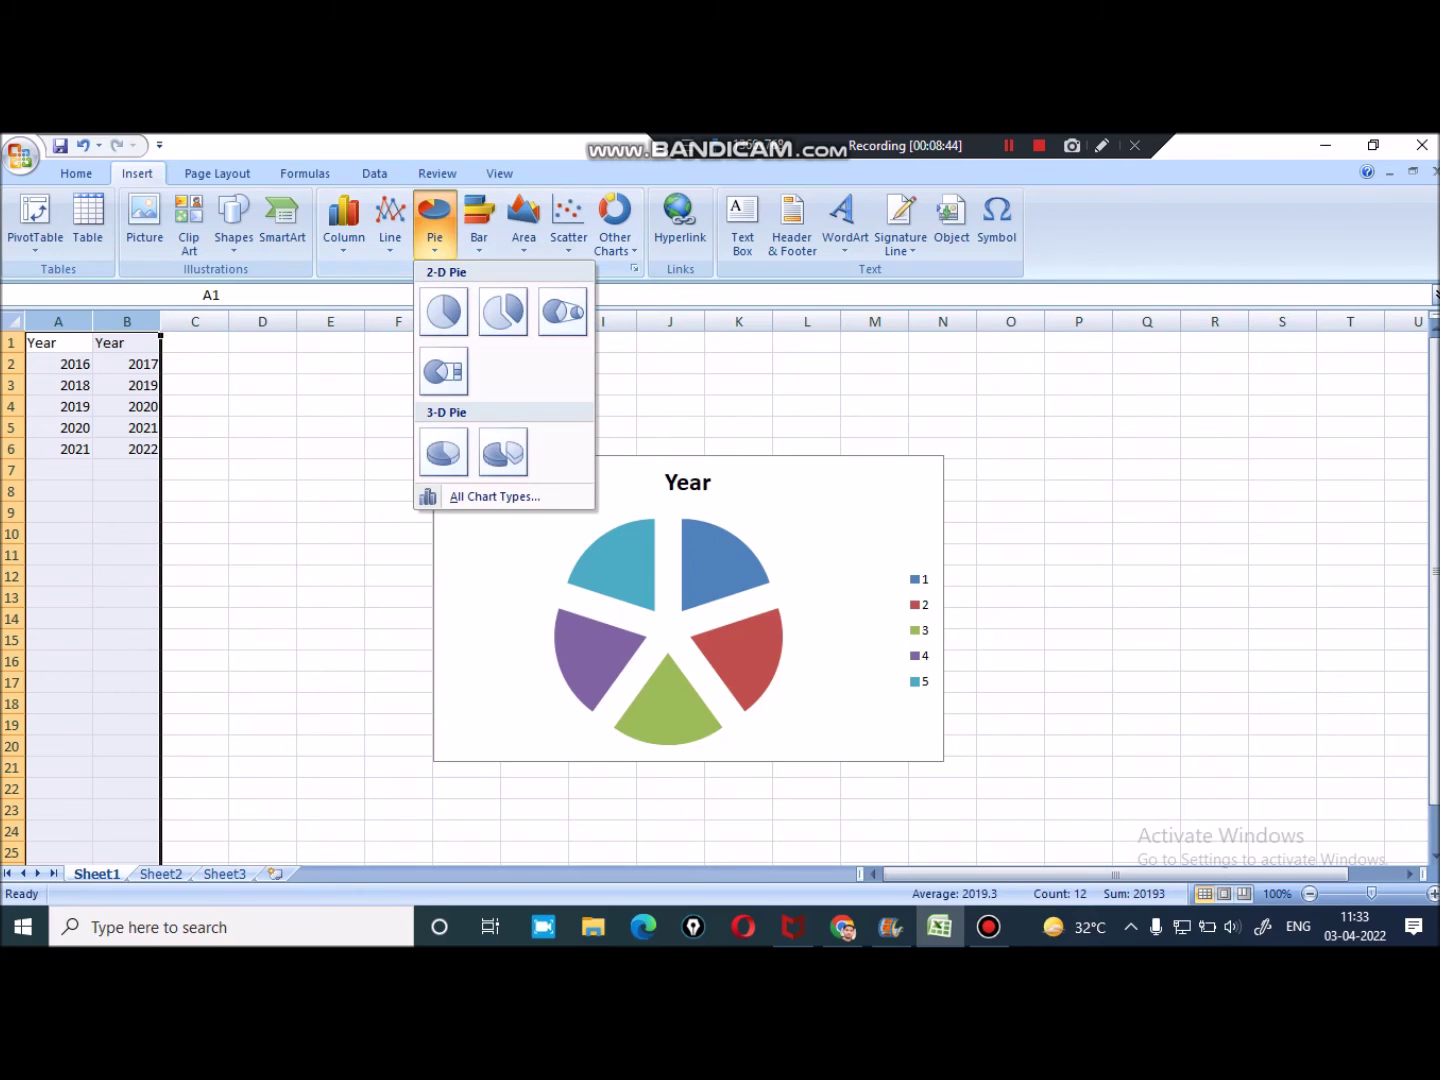
Insert a 3-D pie chart of the years and try grayscale, multicolour, blue, red, then teal styles
click(443, 452)
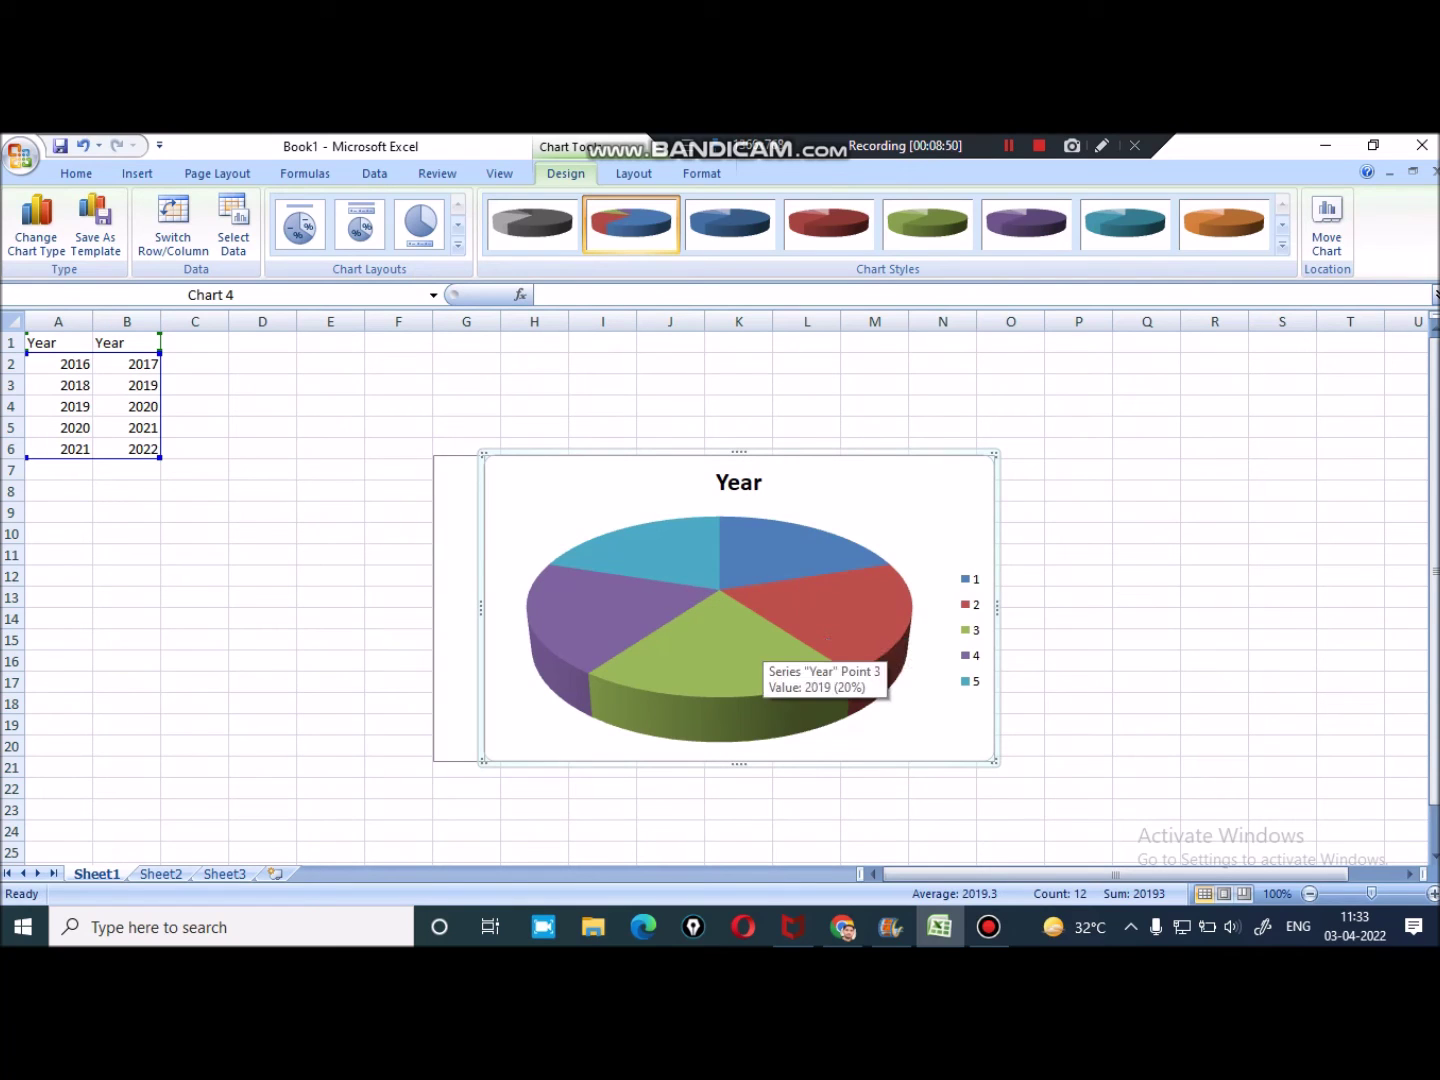
click(532, 222)
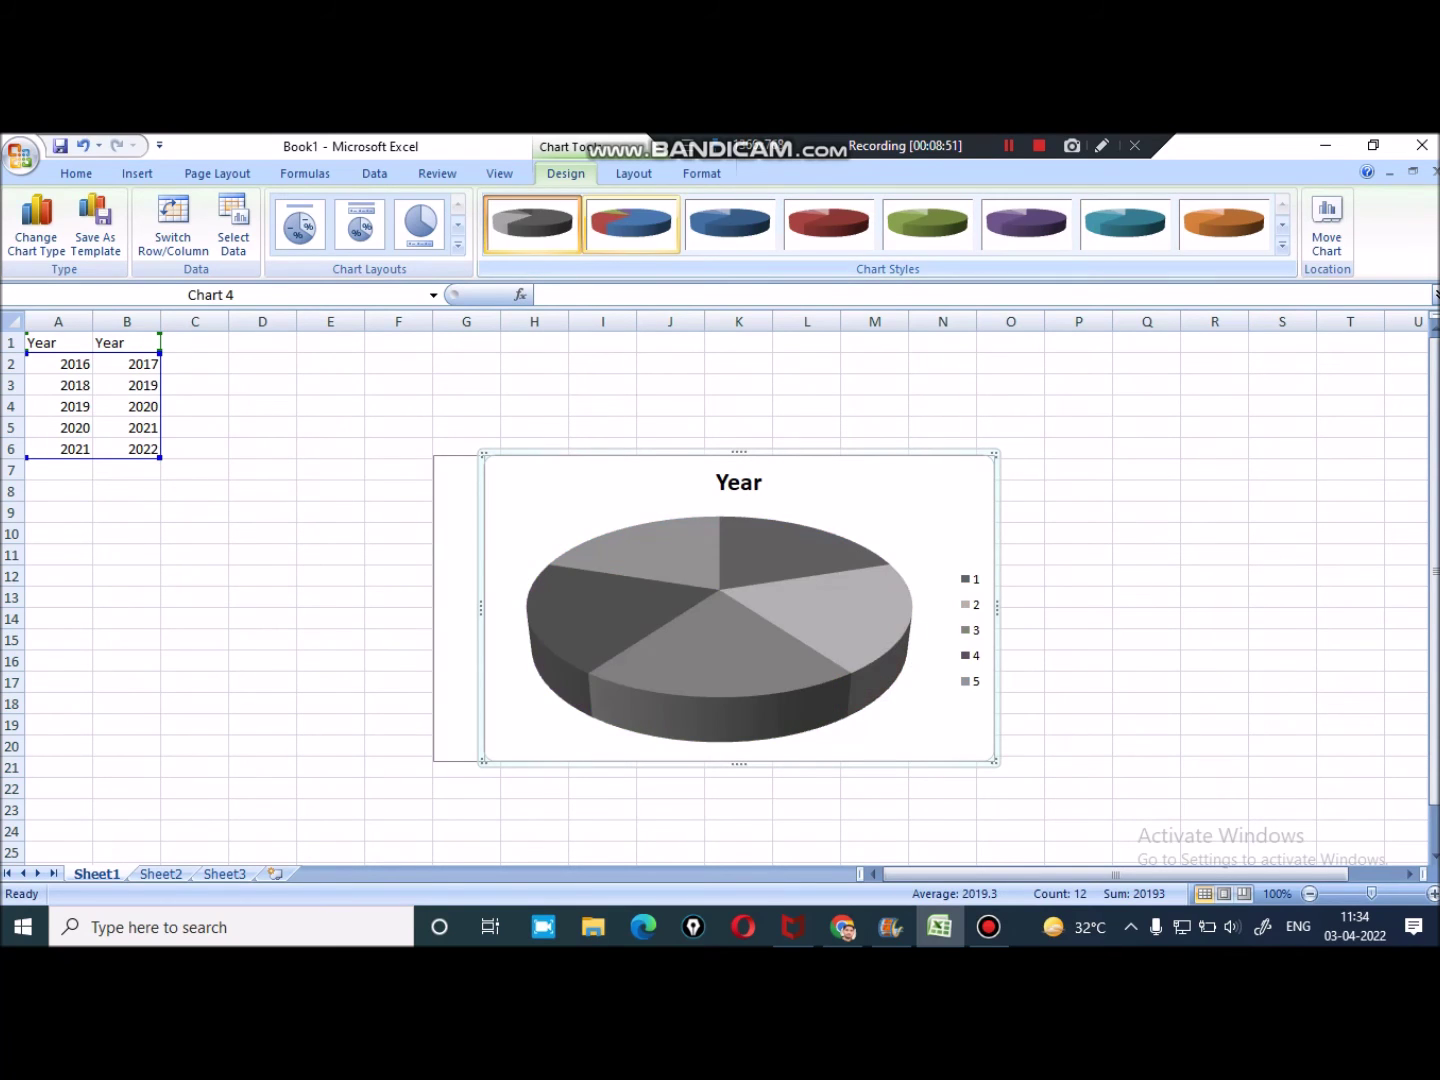
click(631, 222)
click(730, 222)
click(829, 222)
click(1125, 222)
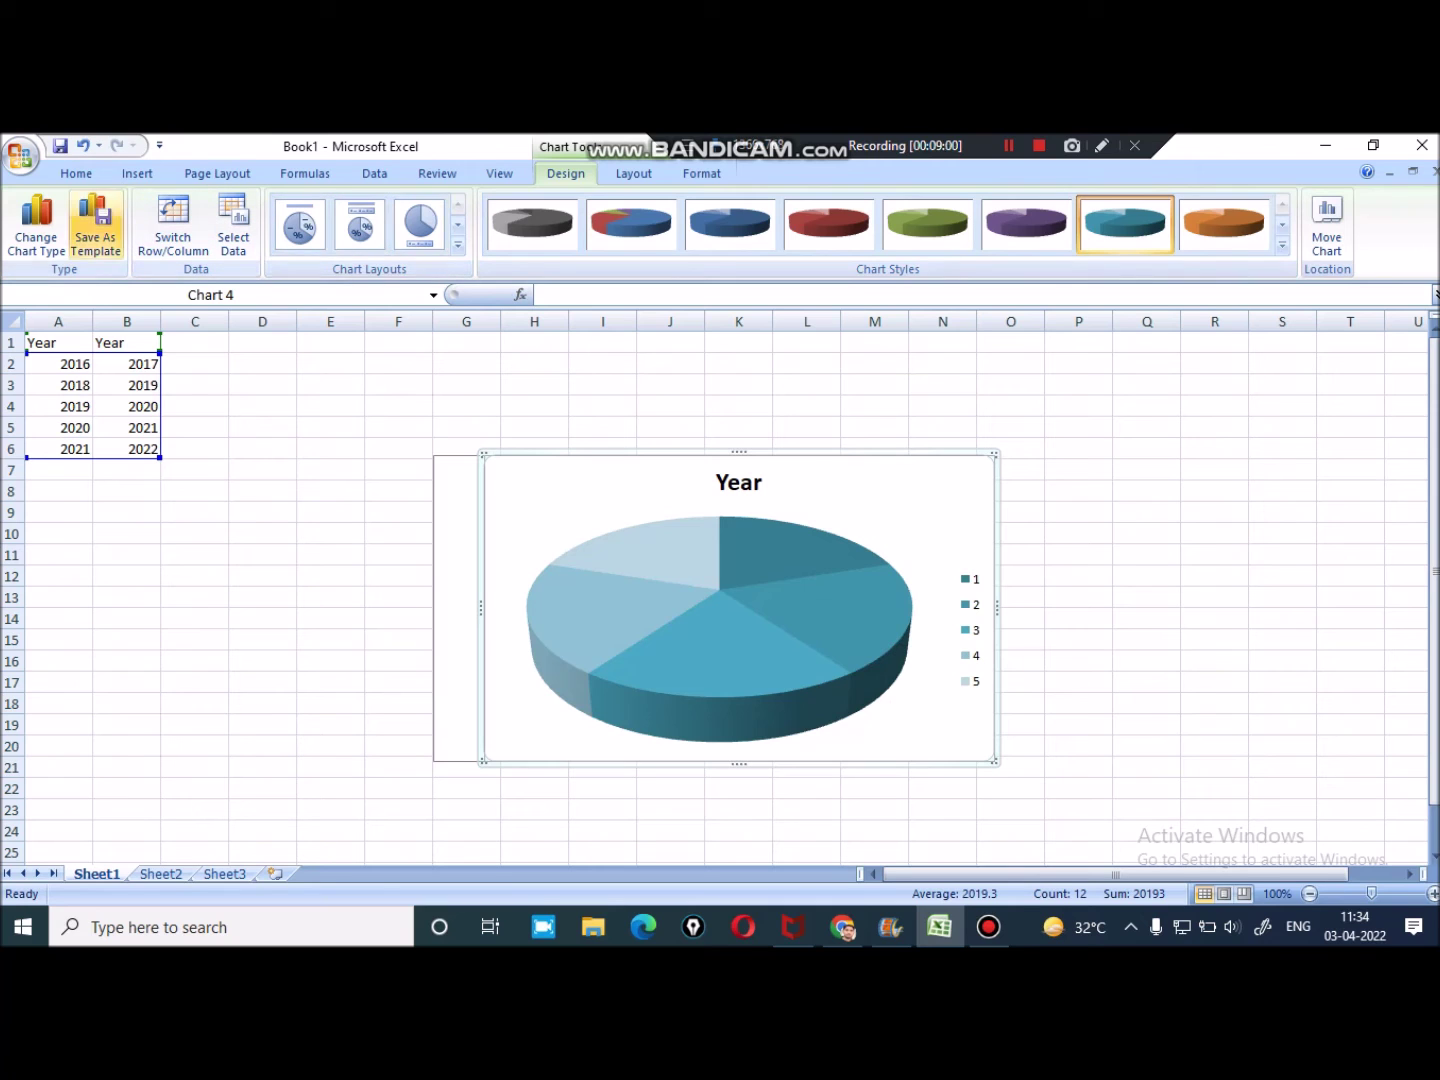
click(36, 225)
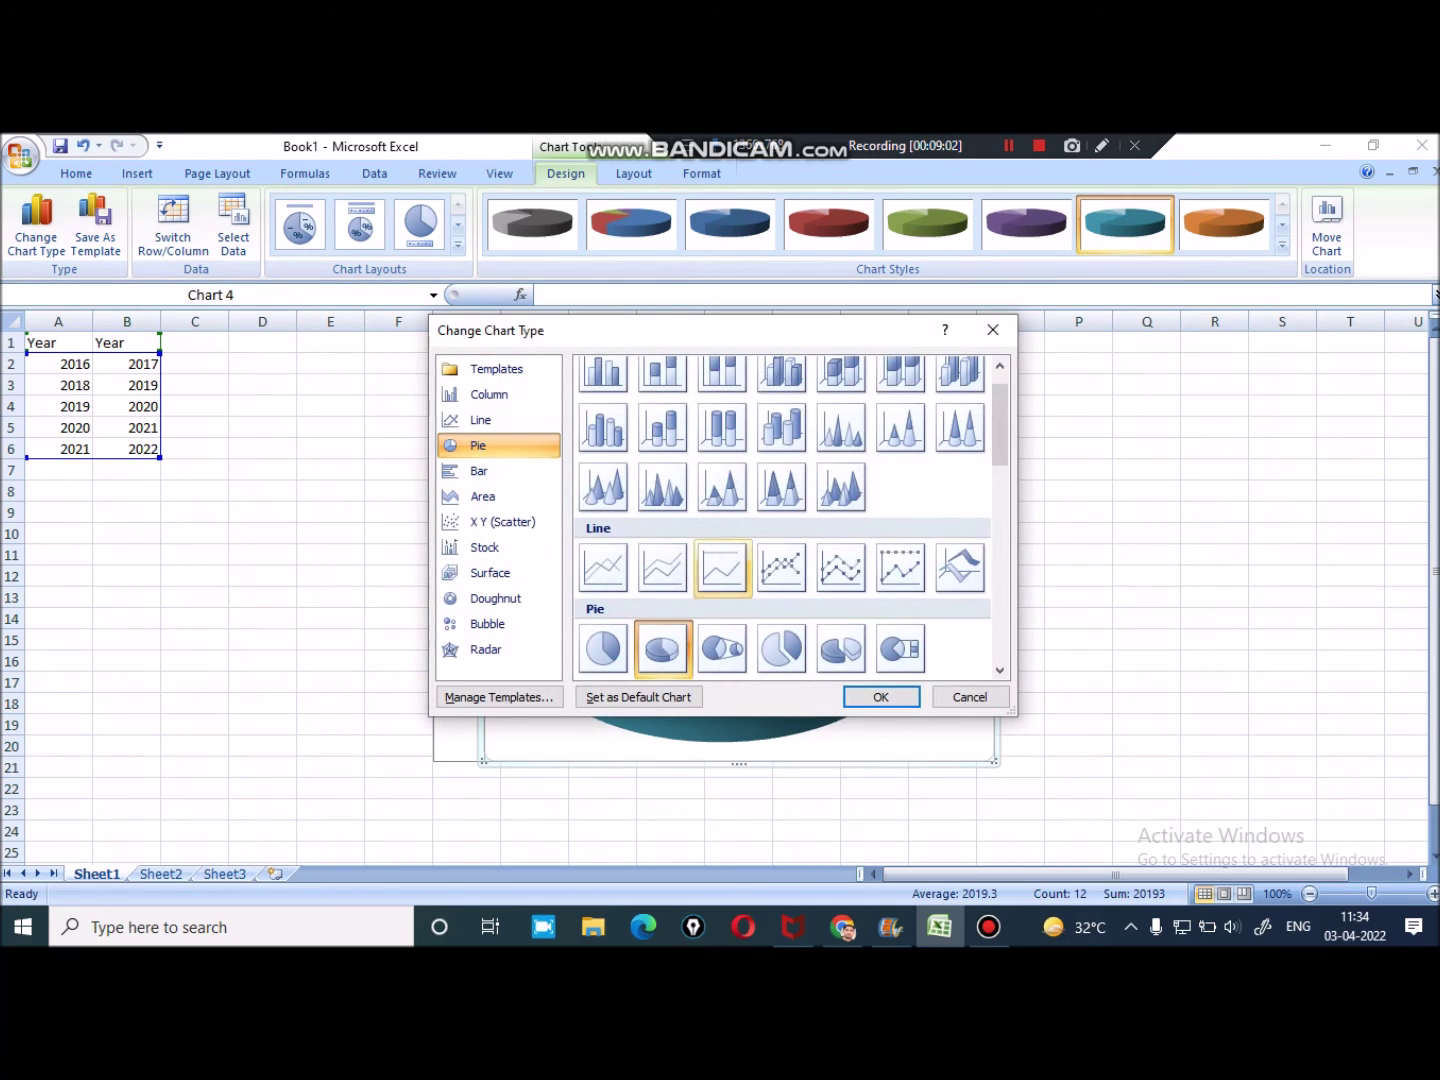
Change the chart type to 3-D Area
click(480, 472)
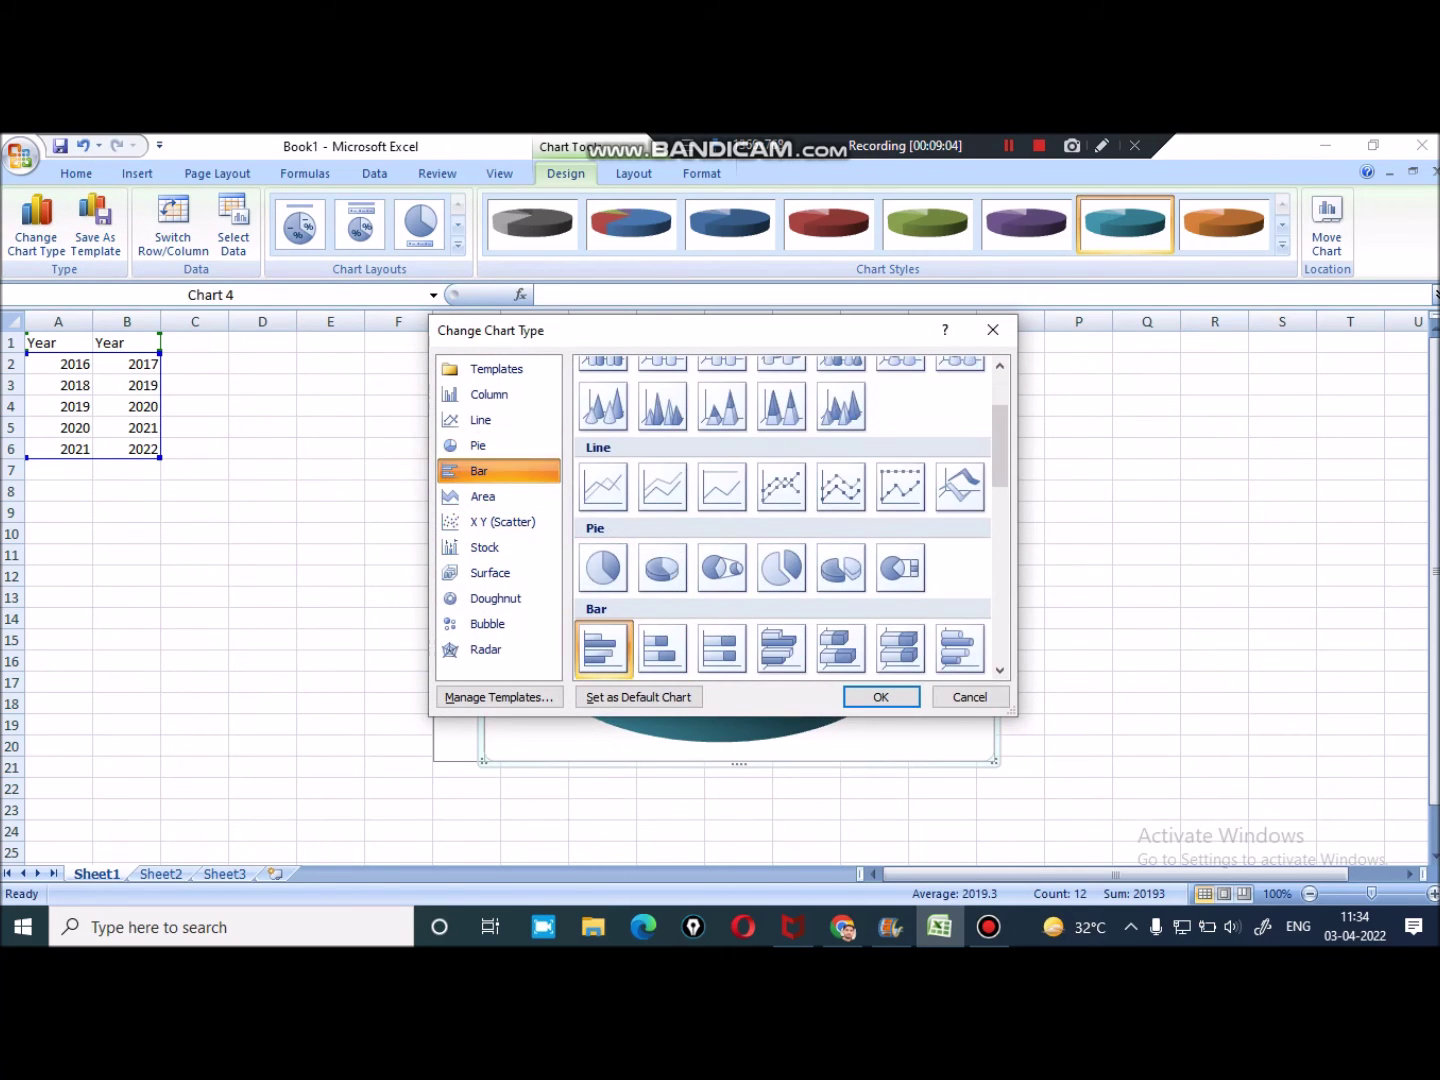
click(662, 648)
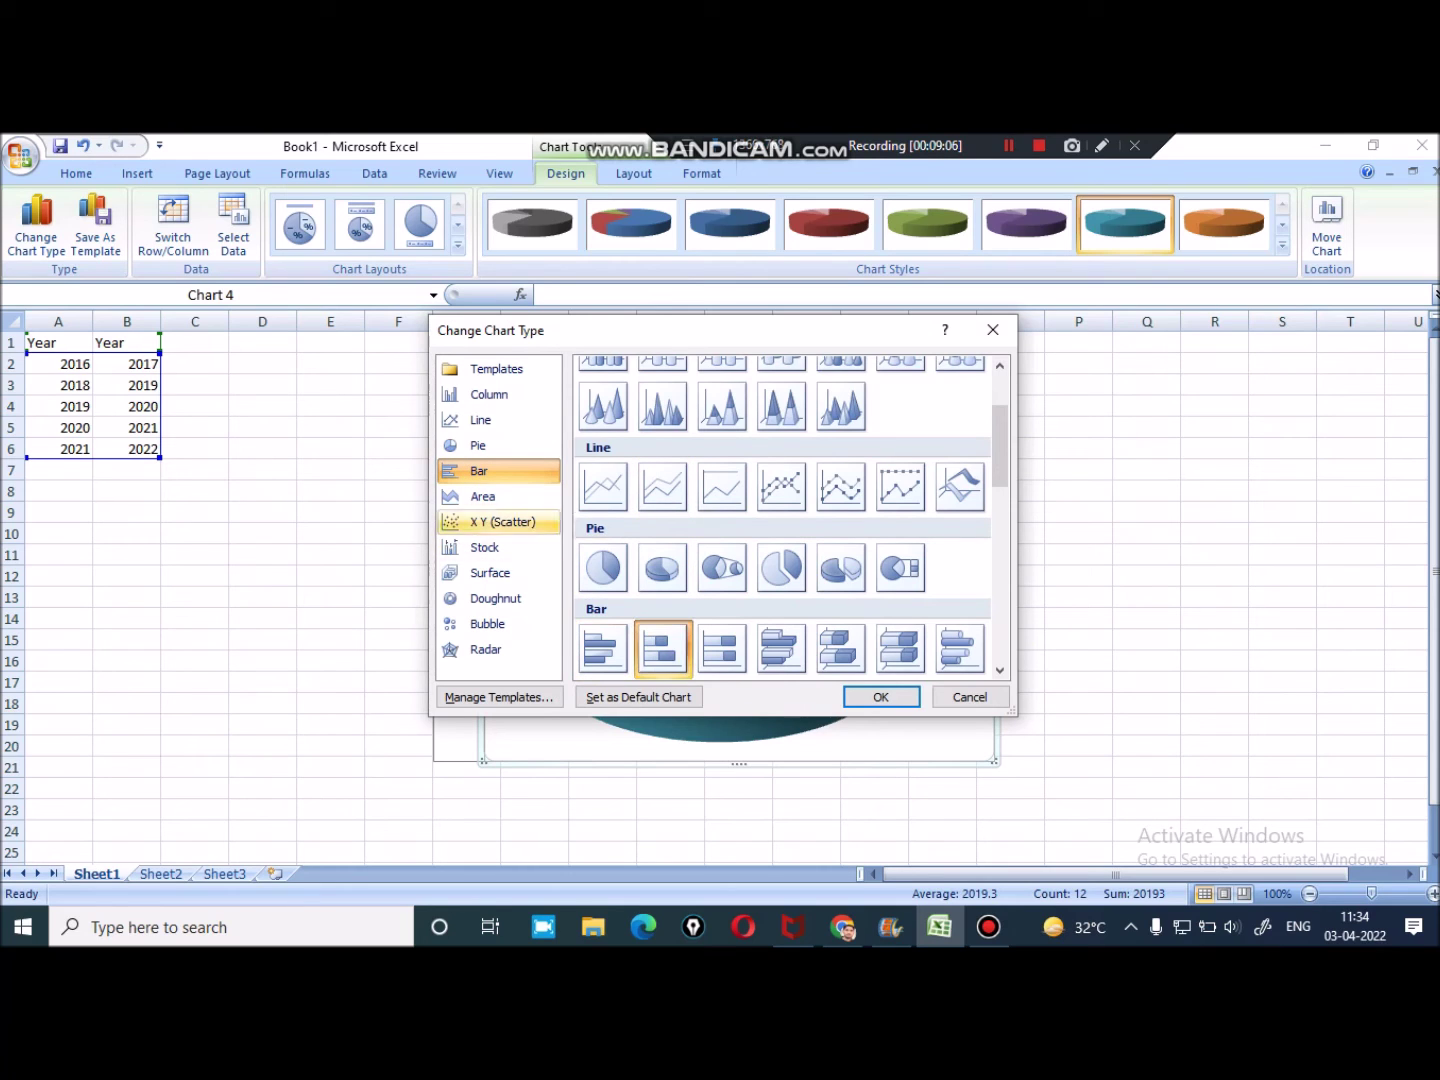
click(483, 496)
click(782, 648)
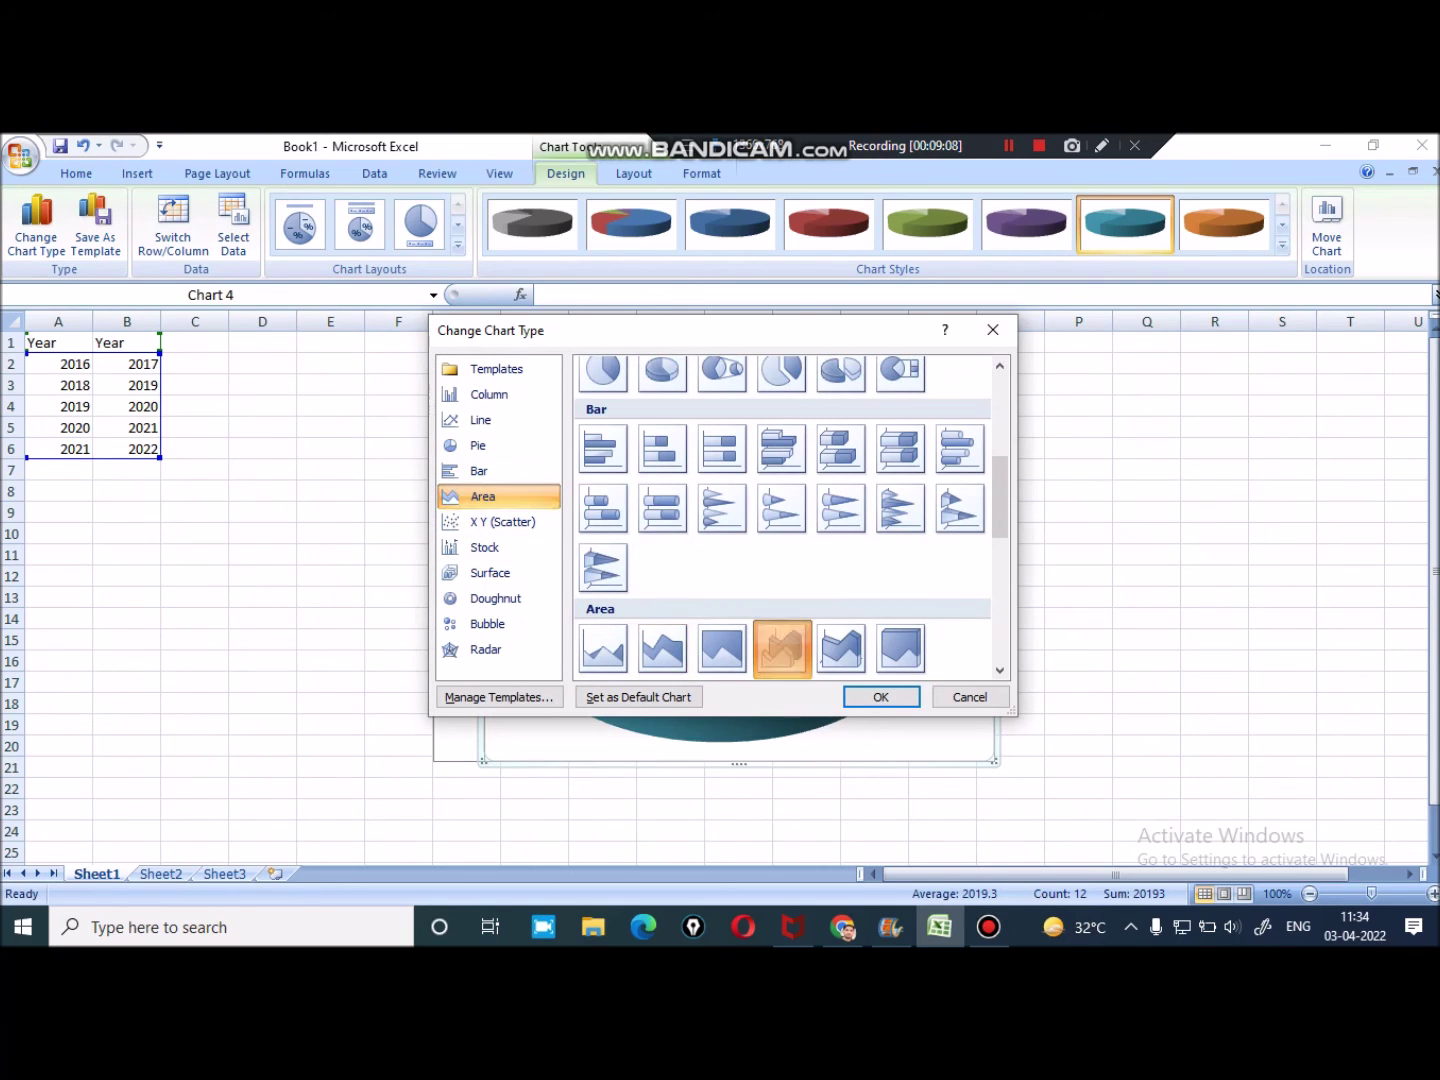
click(880, 698)
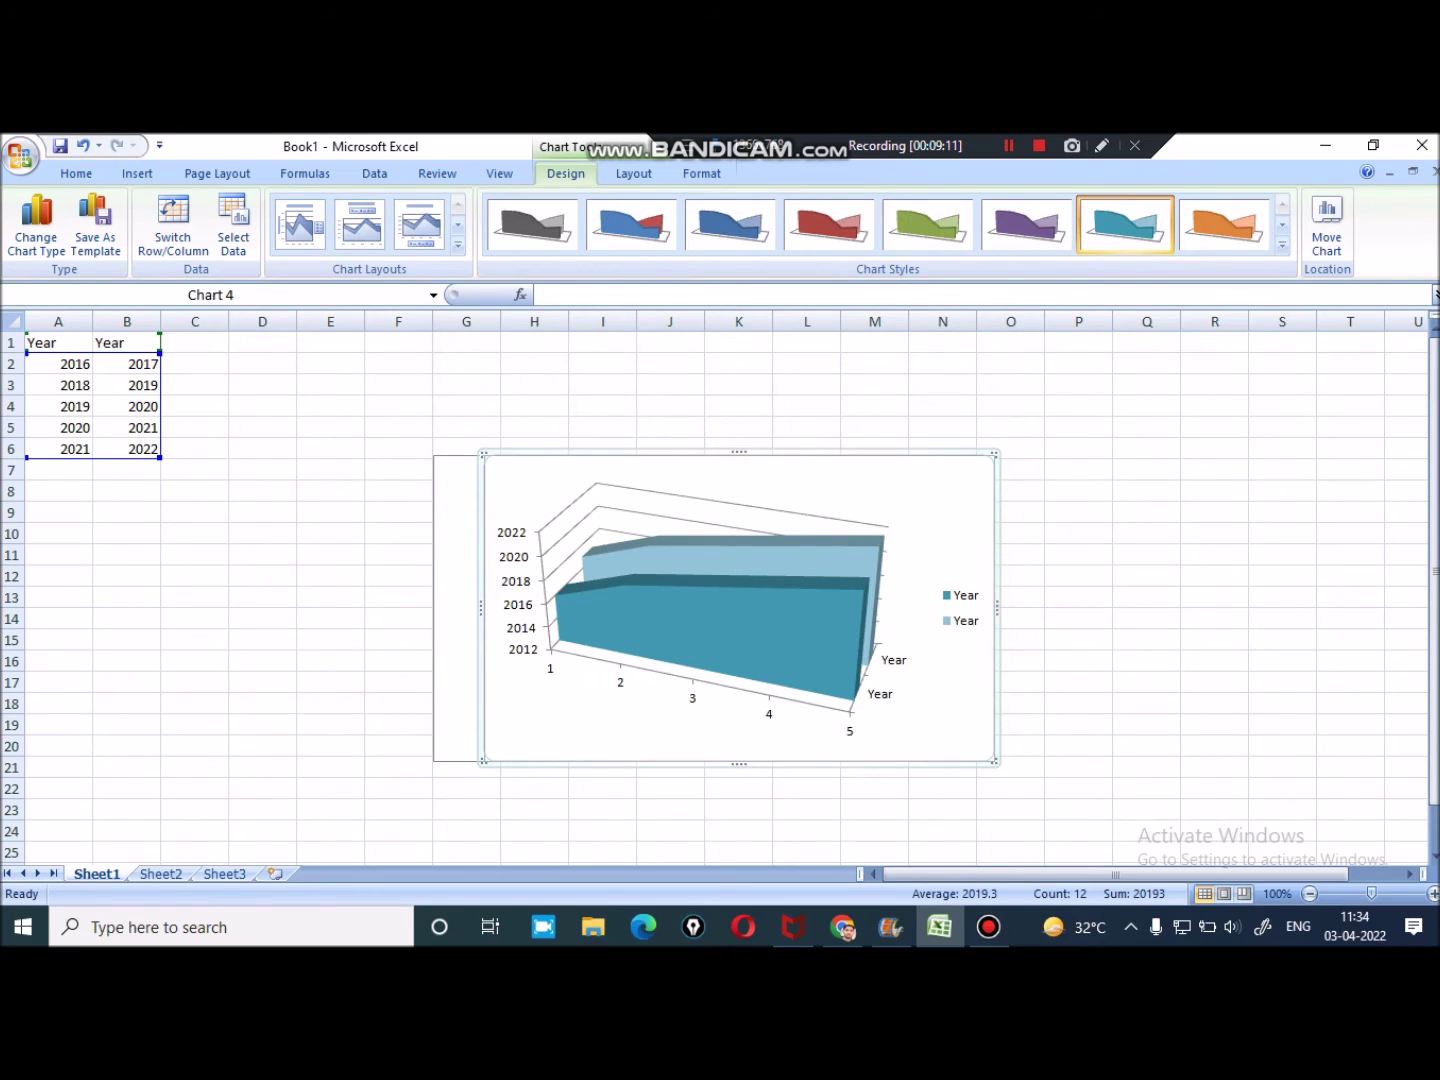
Change the chart to Scatter with Smooth Lines and Markers in a purple style
click(36, 221)
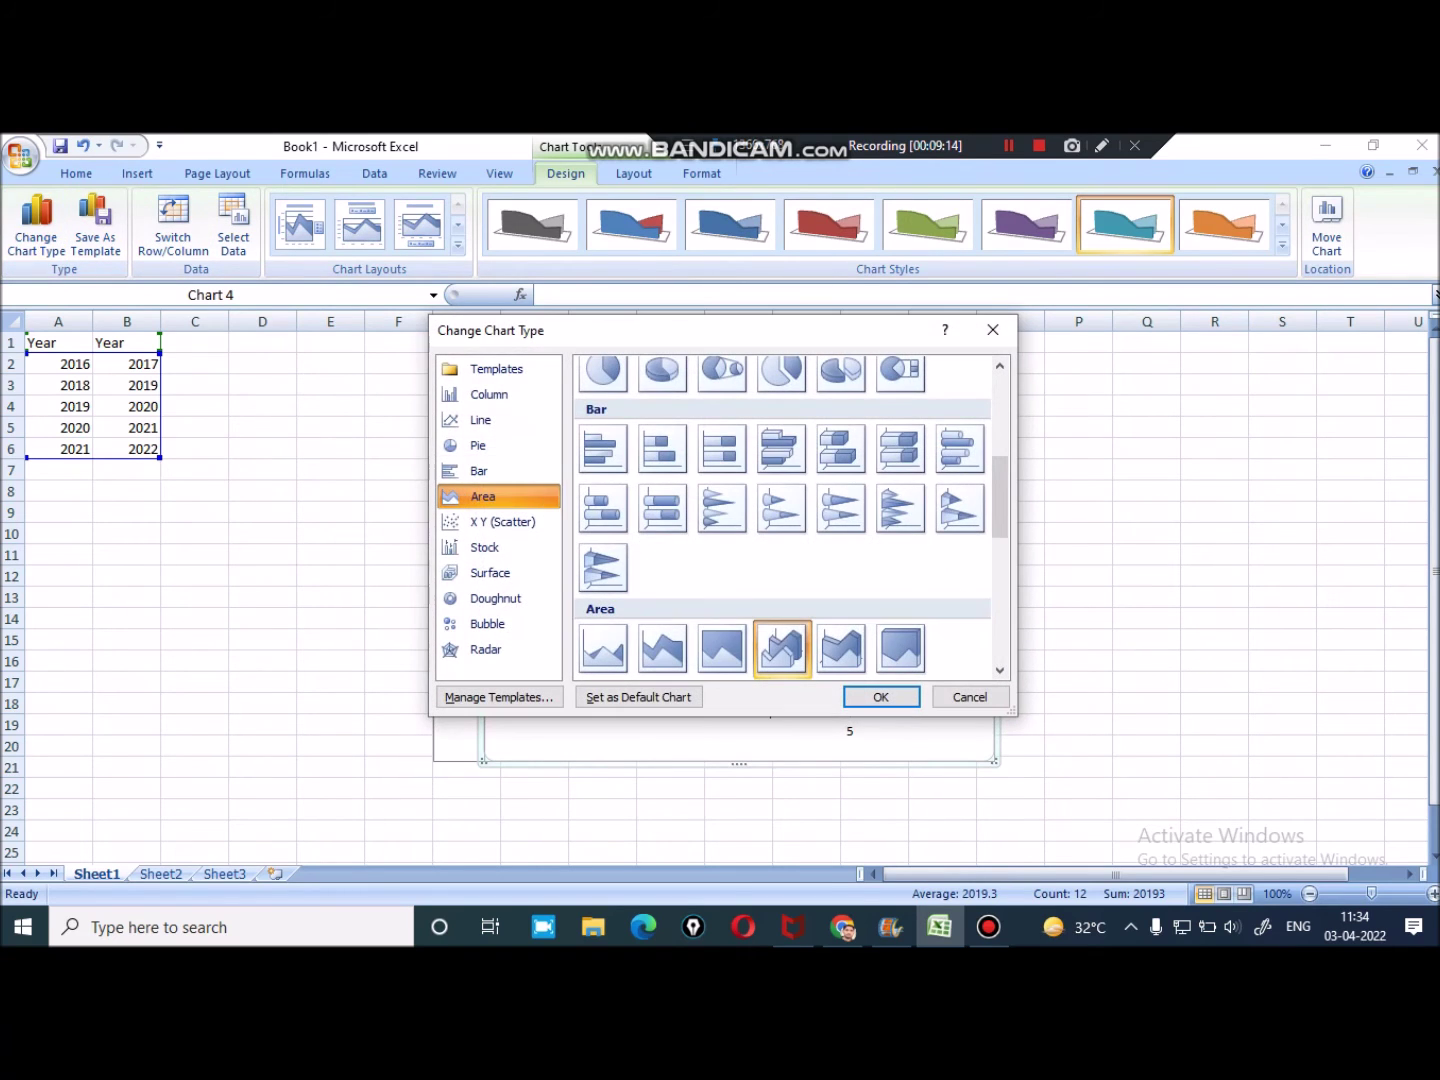
click(503, 521)
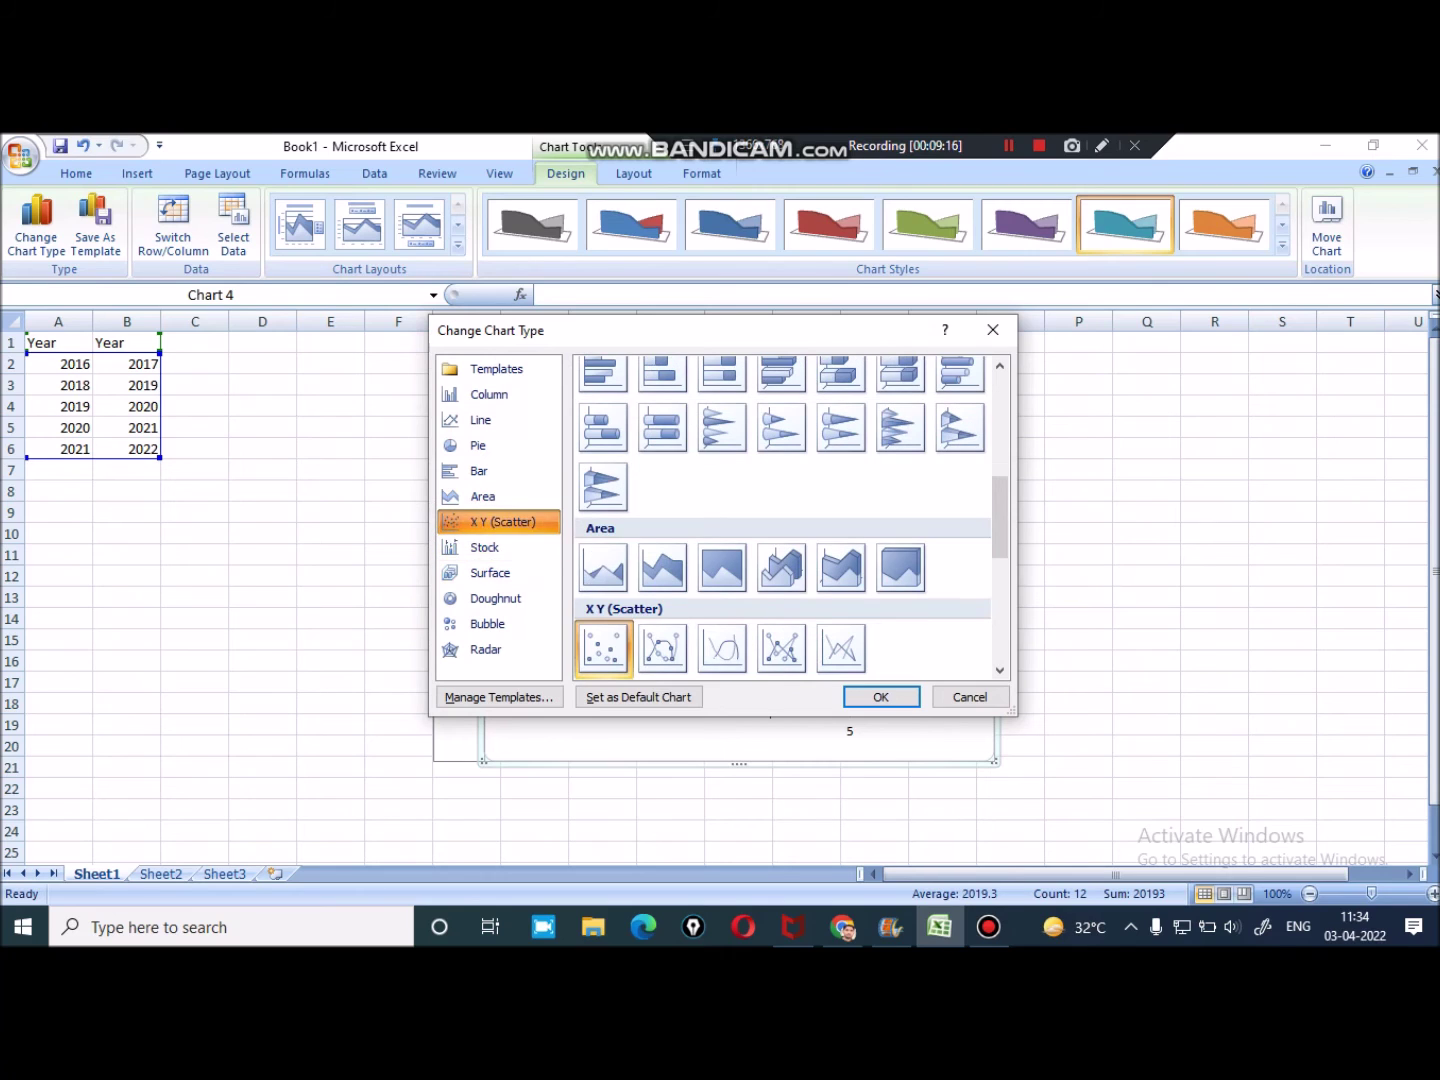
click(662, 648)
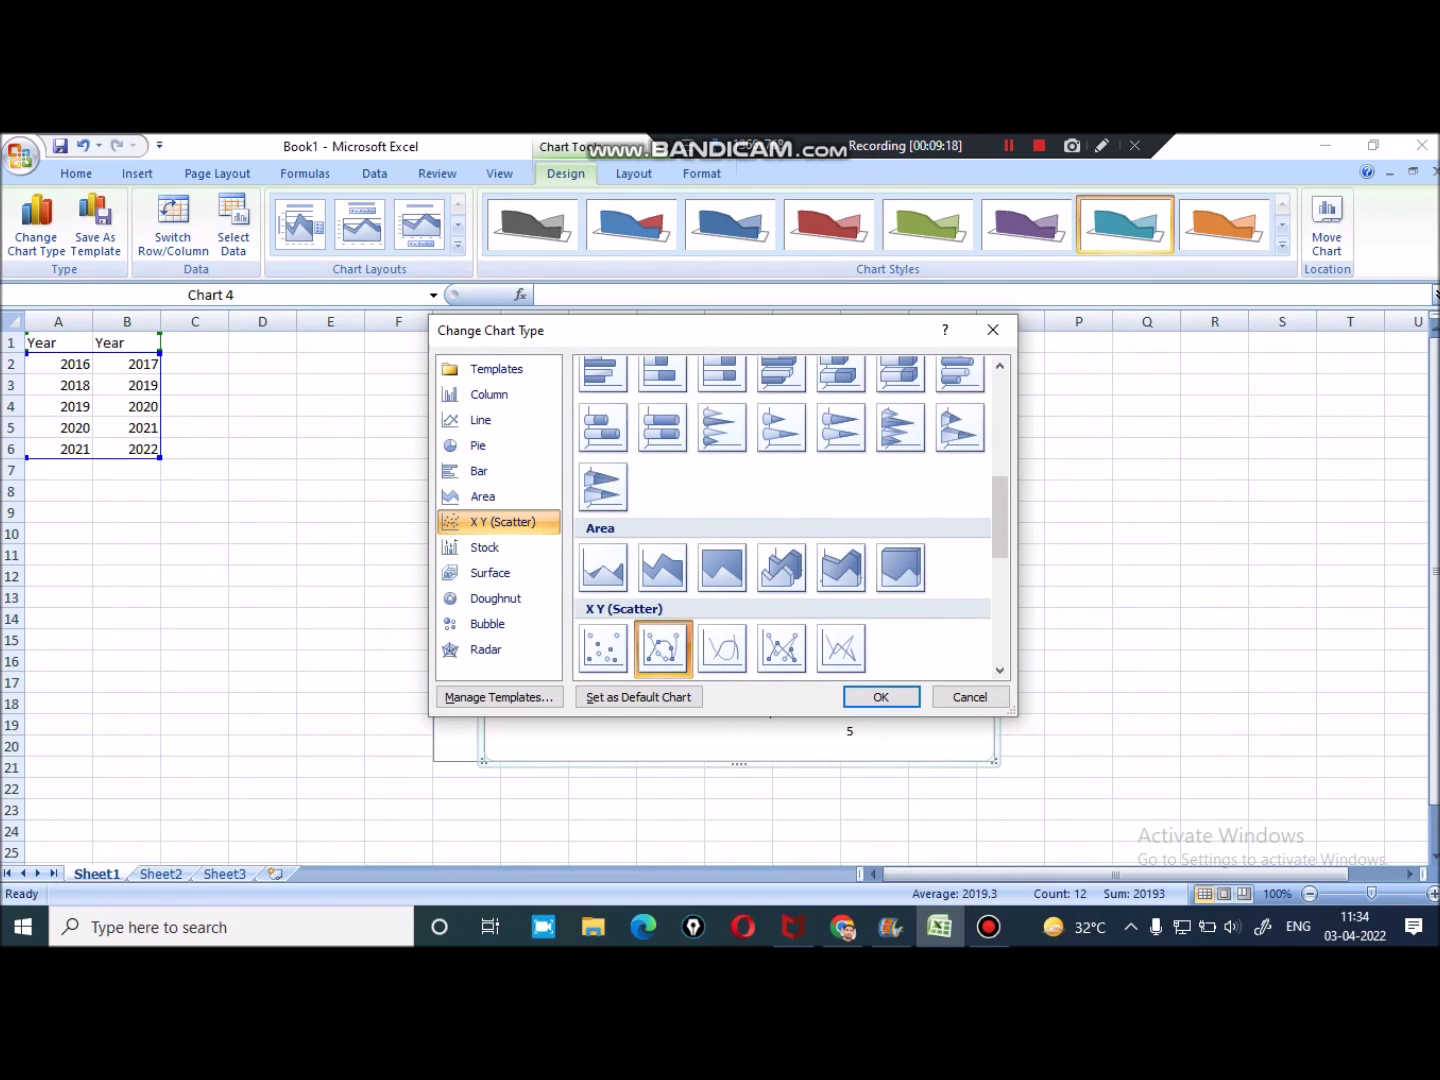
click(881, 698)
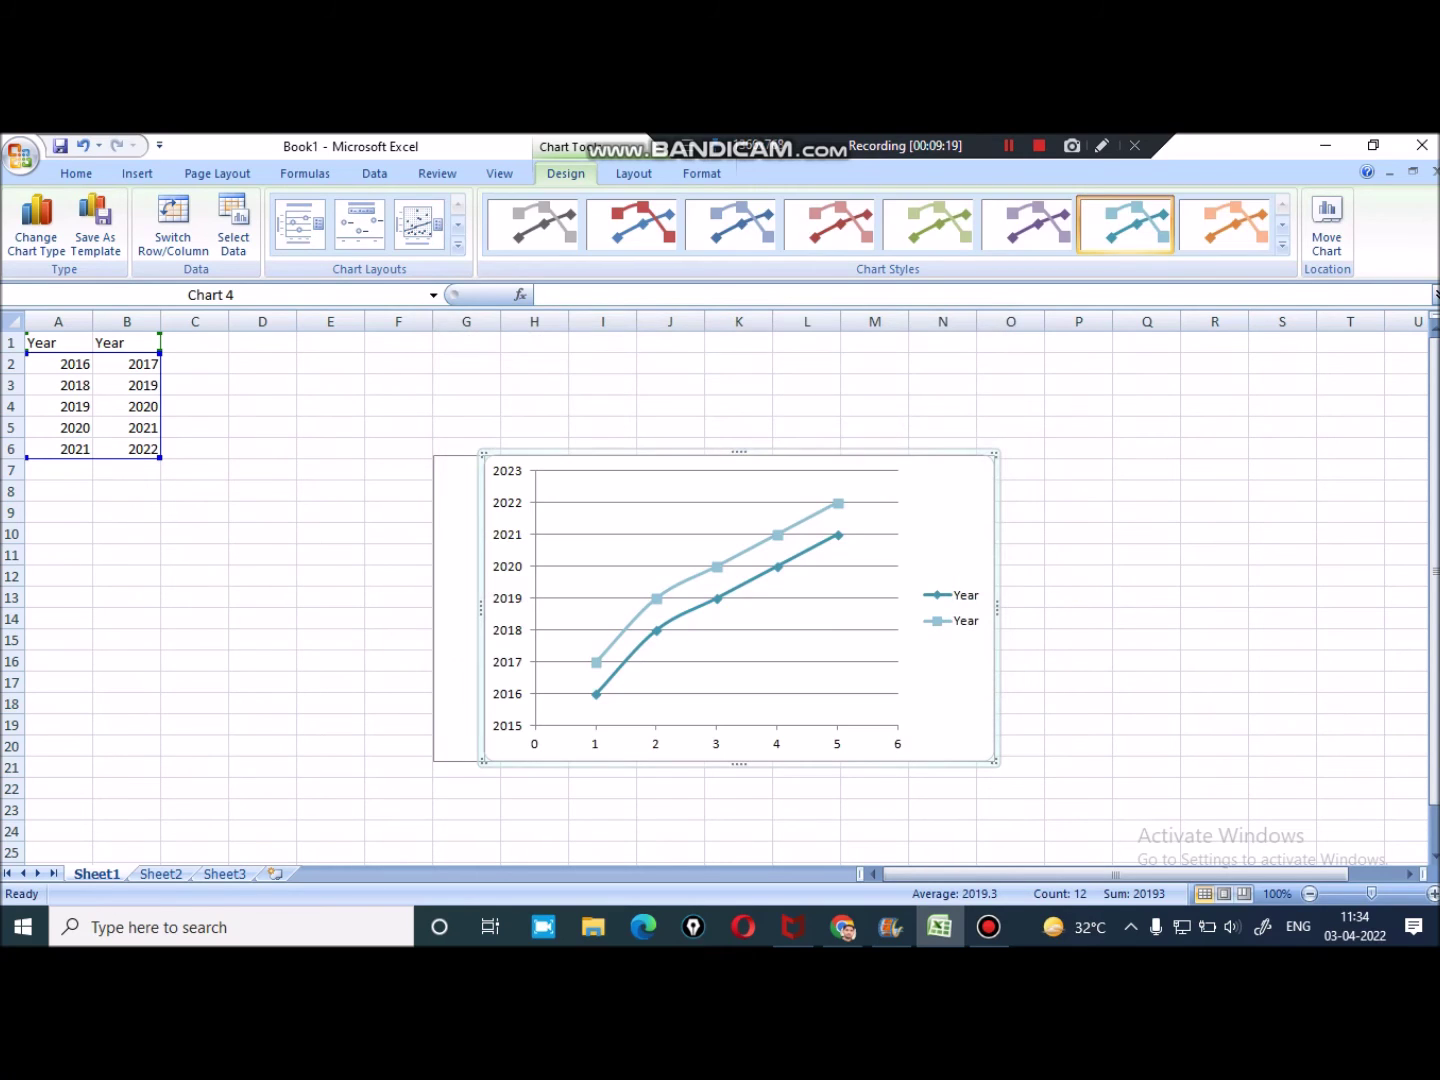
click(1028, 225)
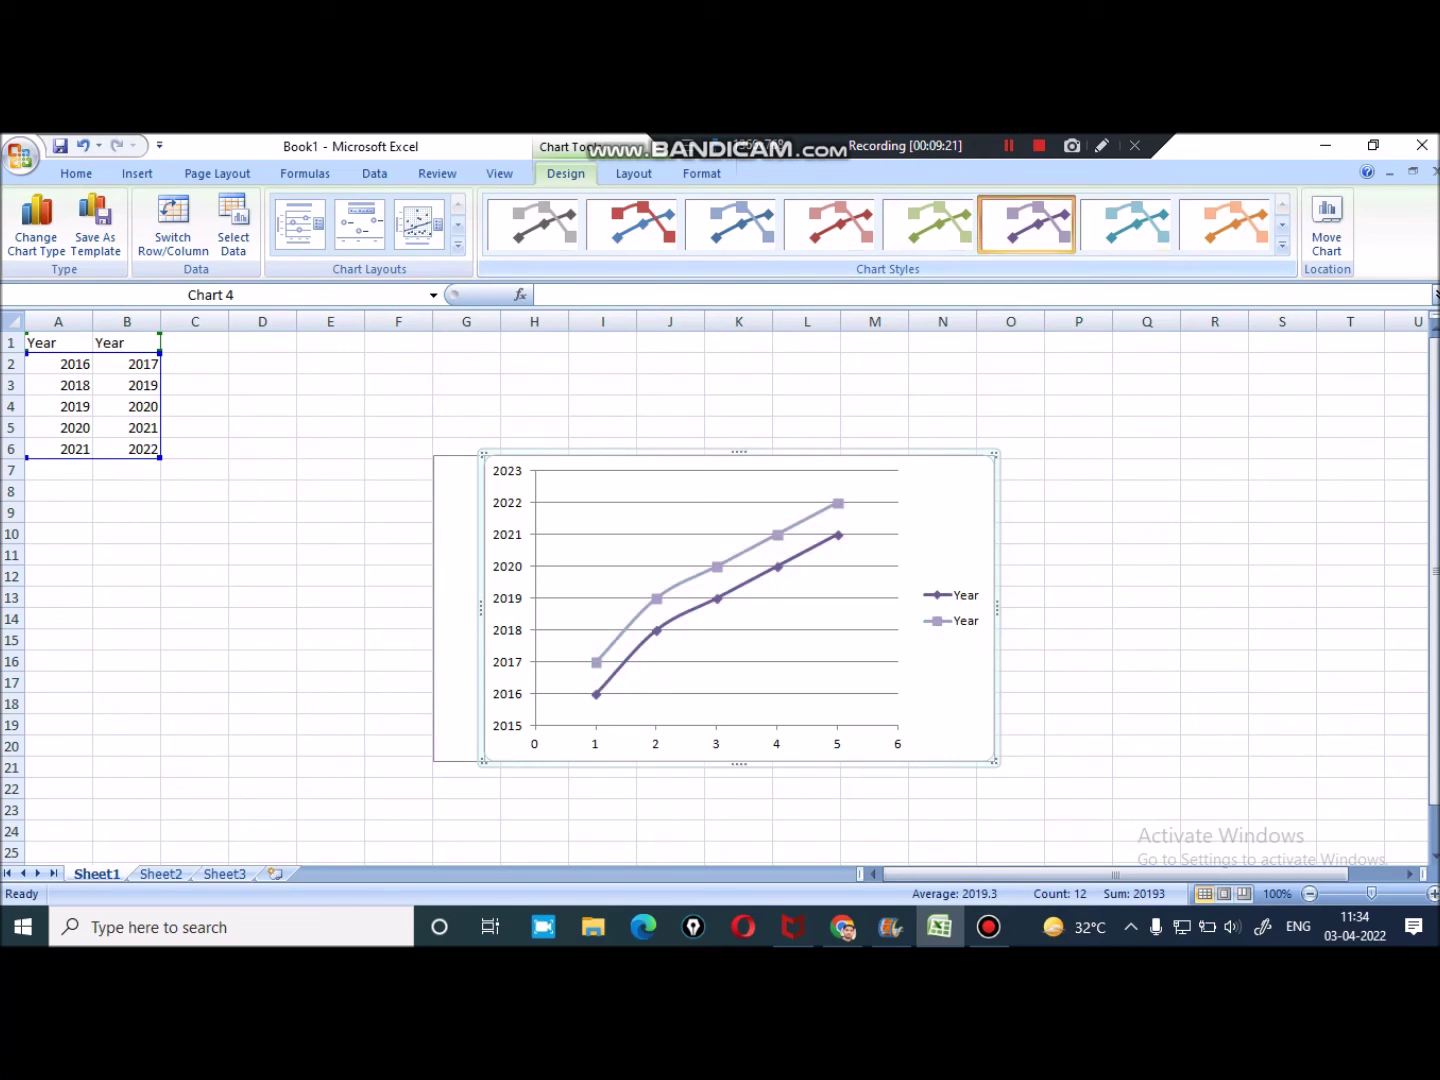
Try green, red, blue and multicolour styles, then apply purple with a lavender-shaded plot area
click(928, 225)
click(833, 226)
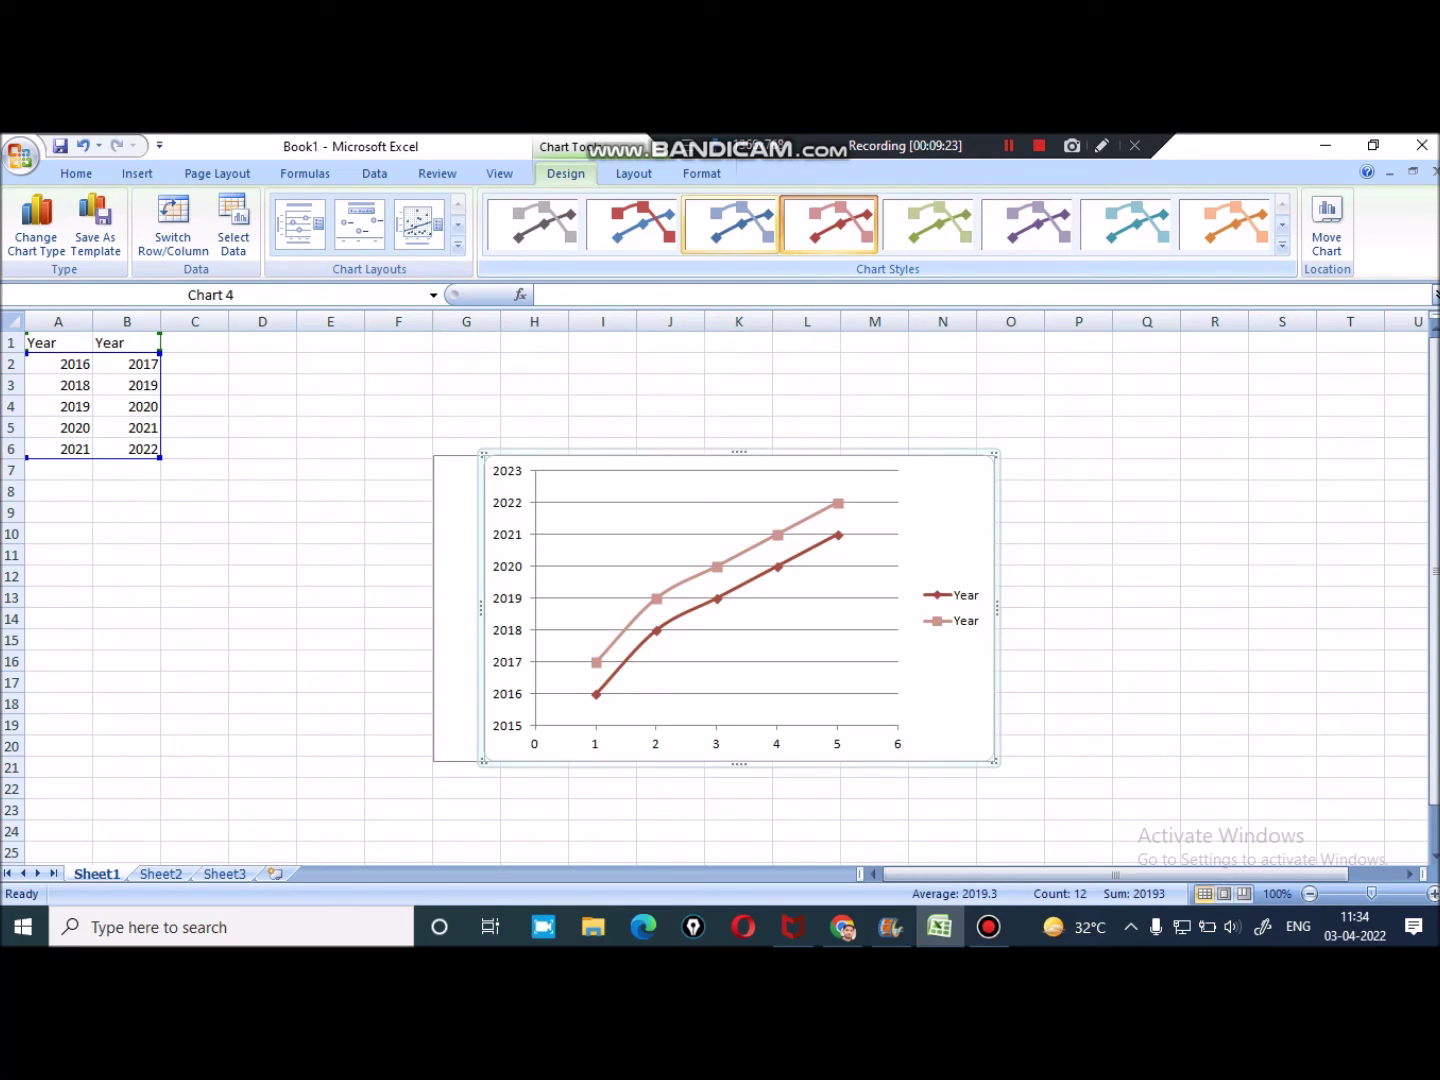
click(730, 225)
click(633, 225)
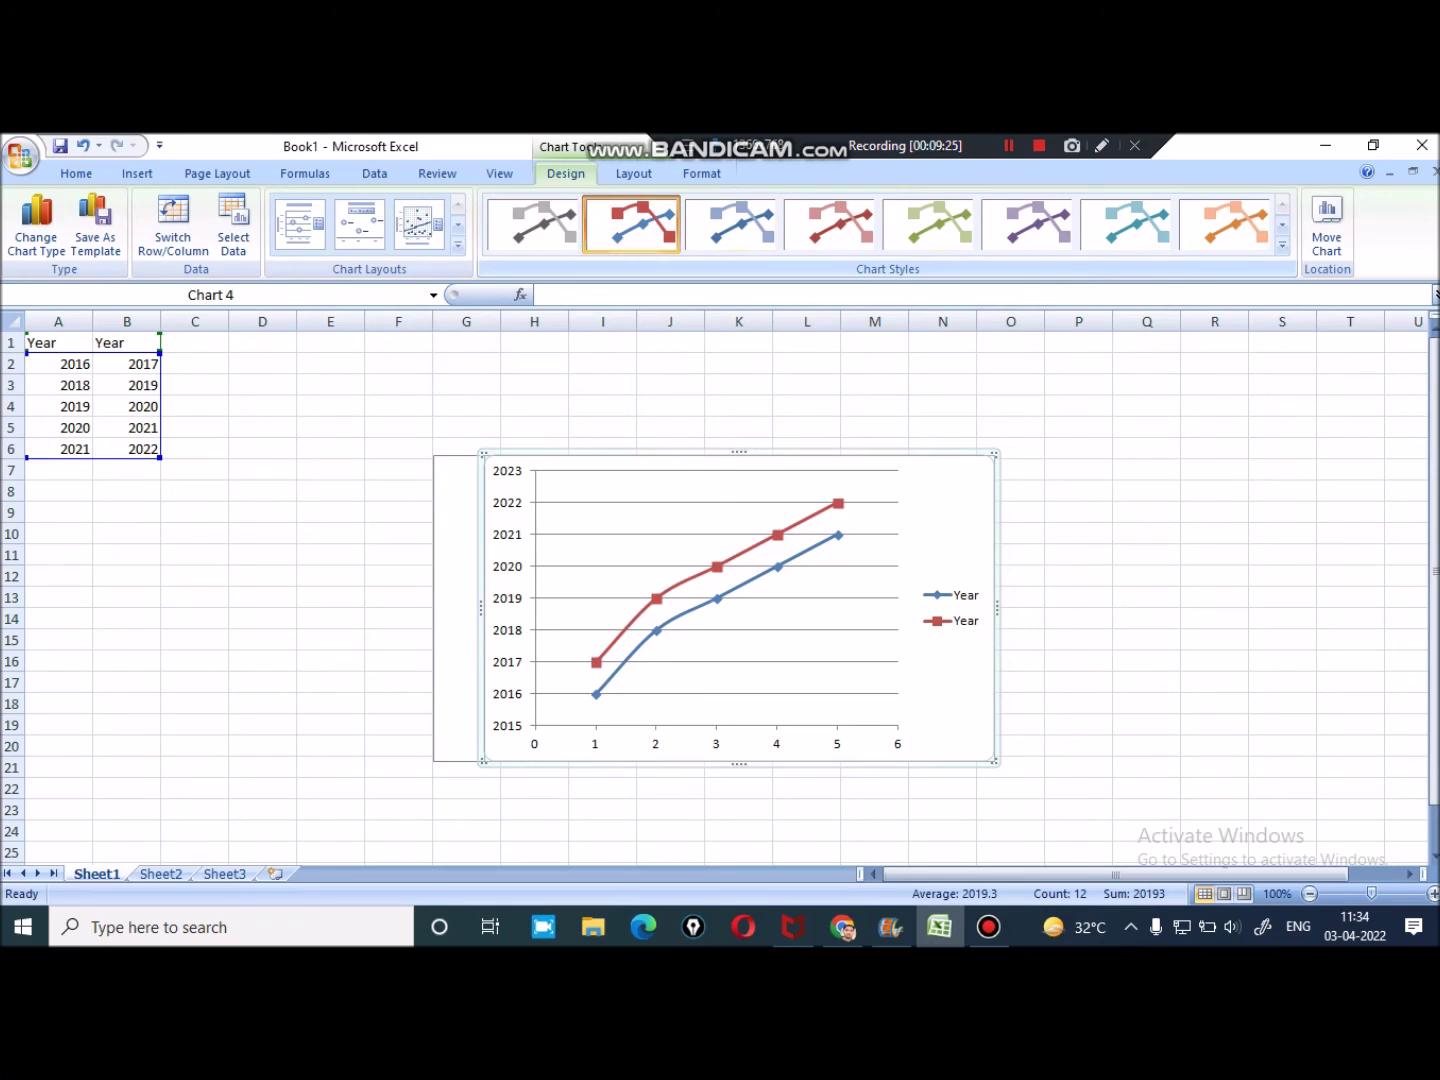
click(730, 225)
click(1028, 225)
click(1283, 245)
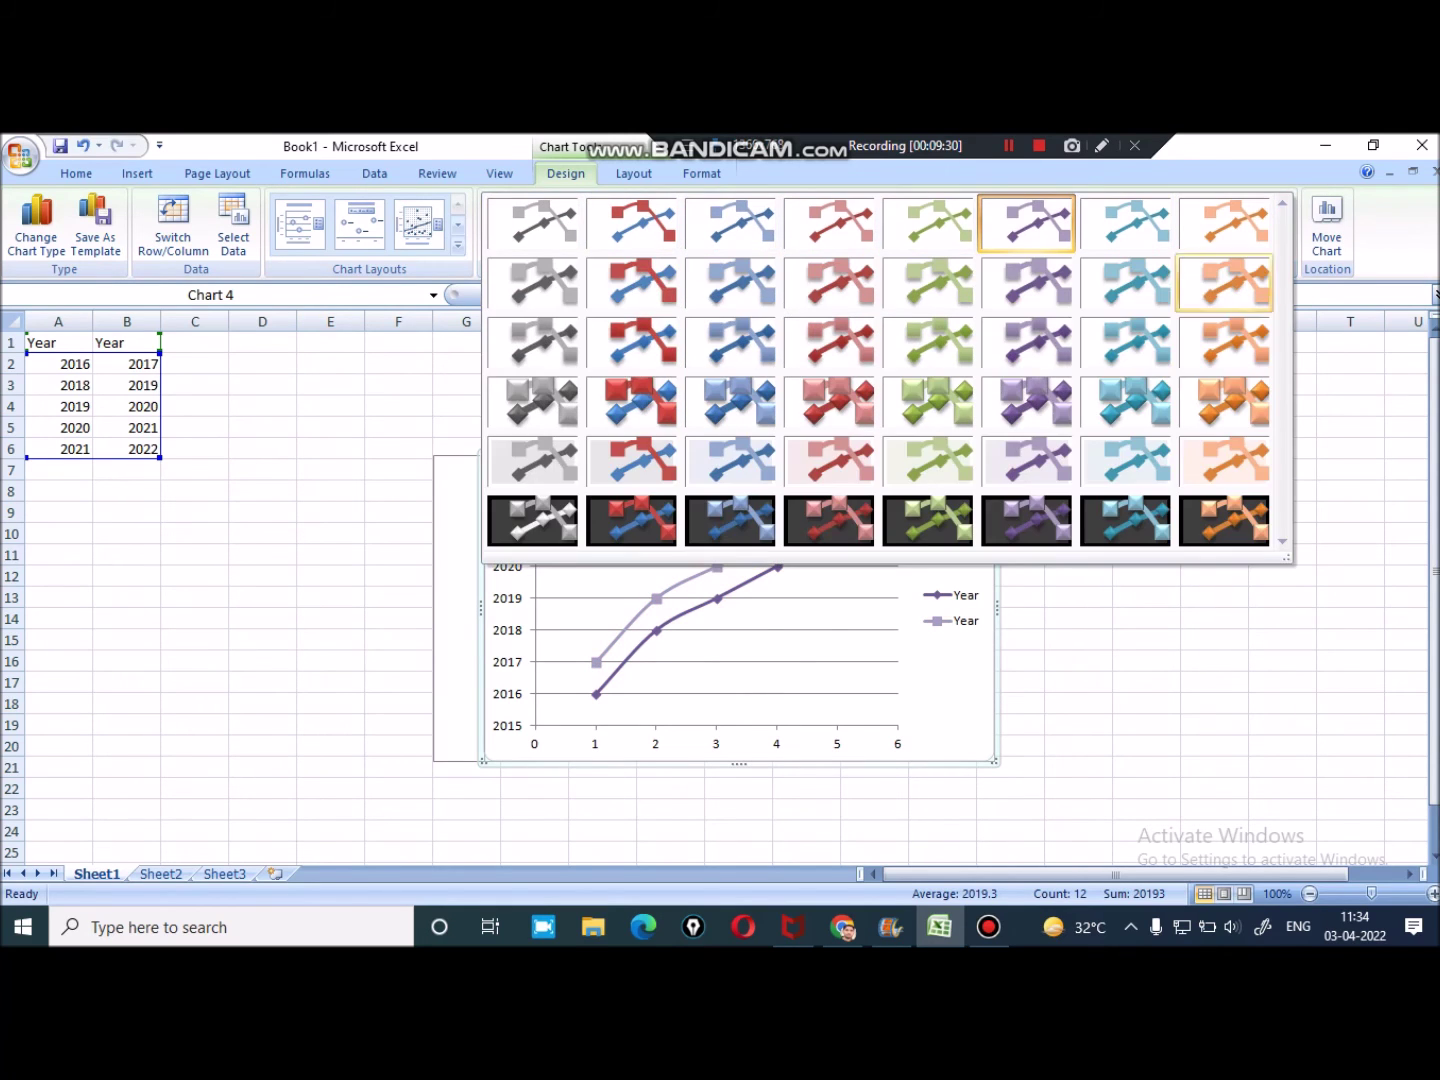
click(1027, 461)
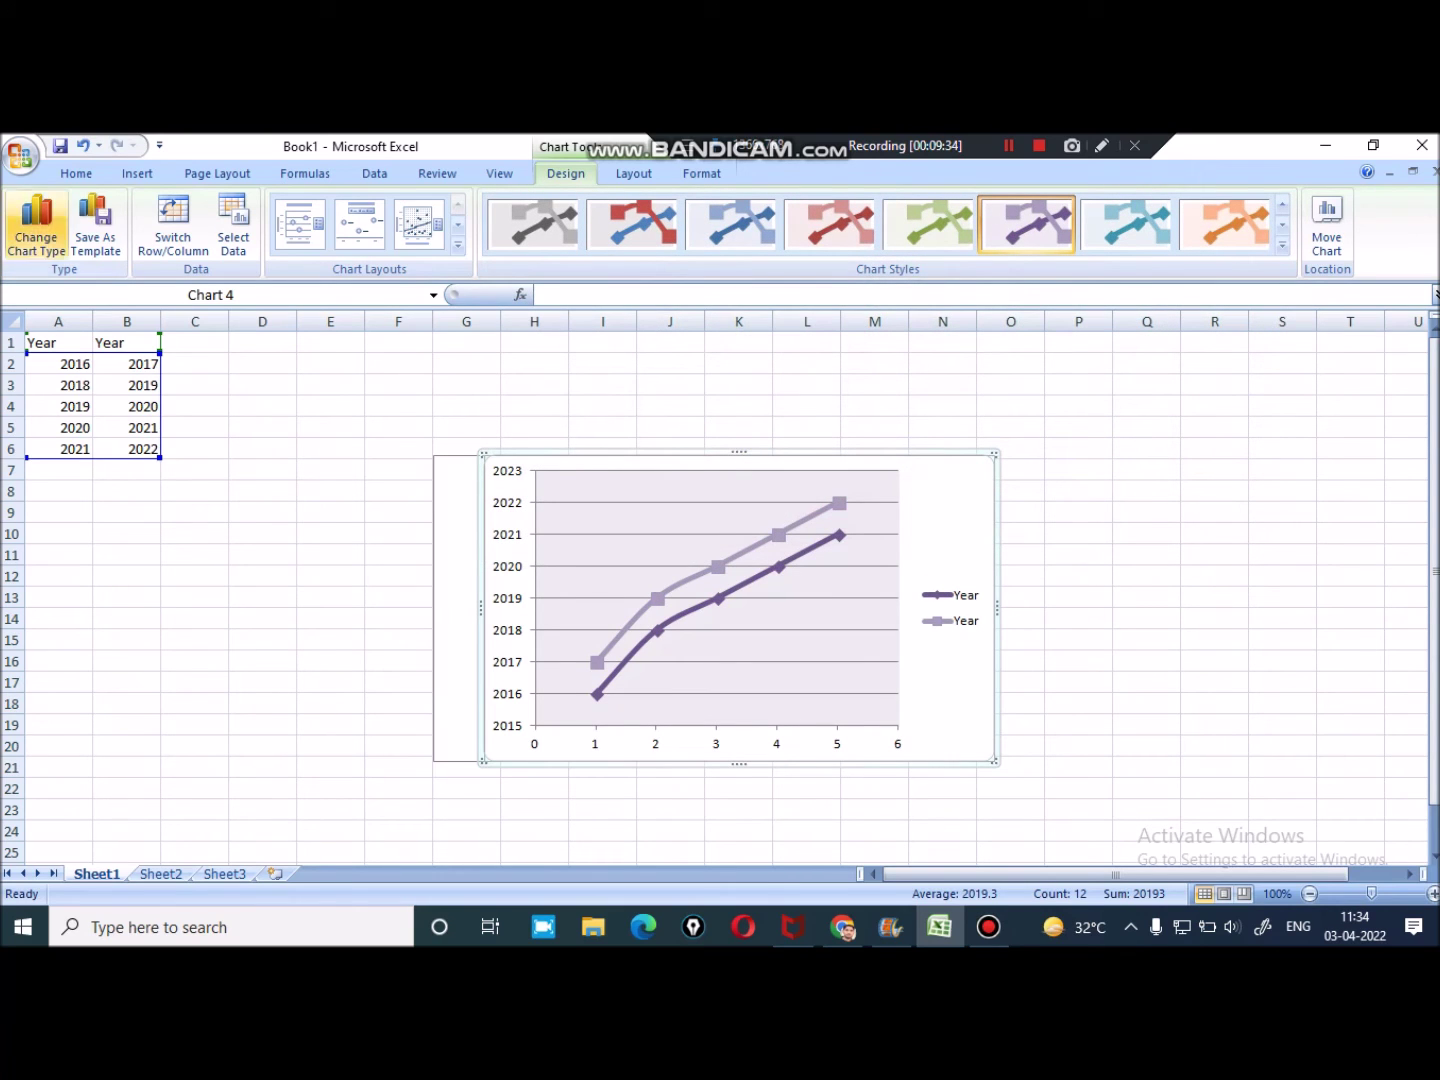
click(36, 225)
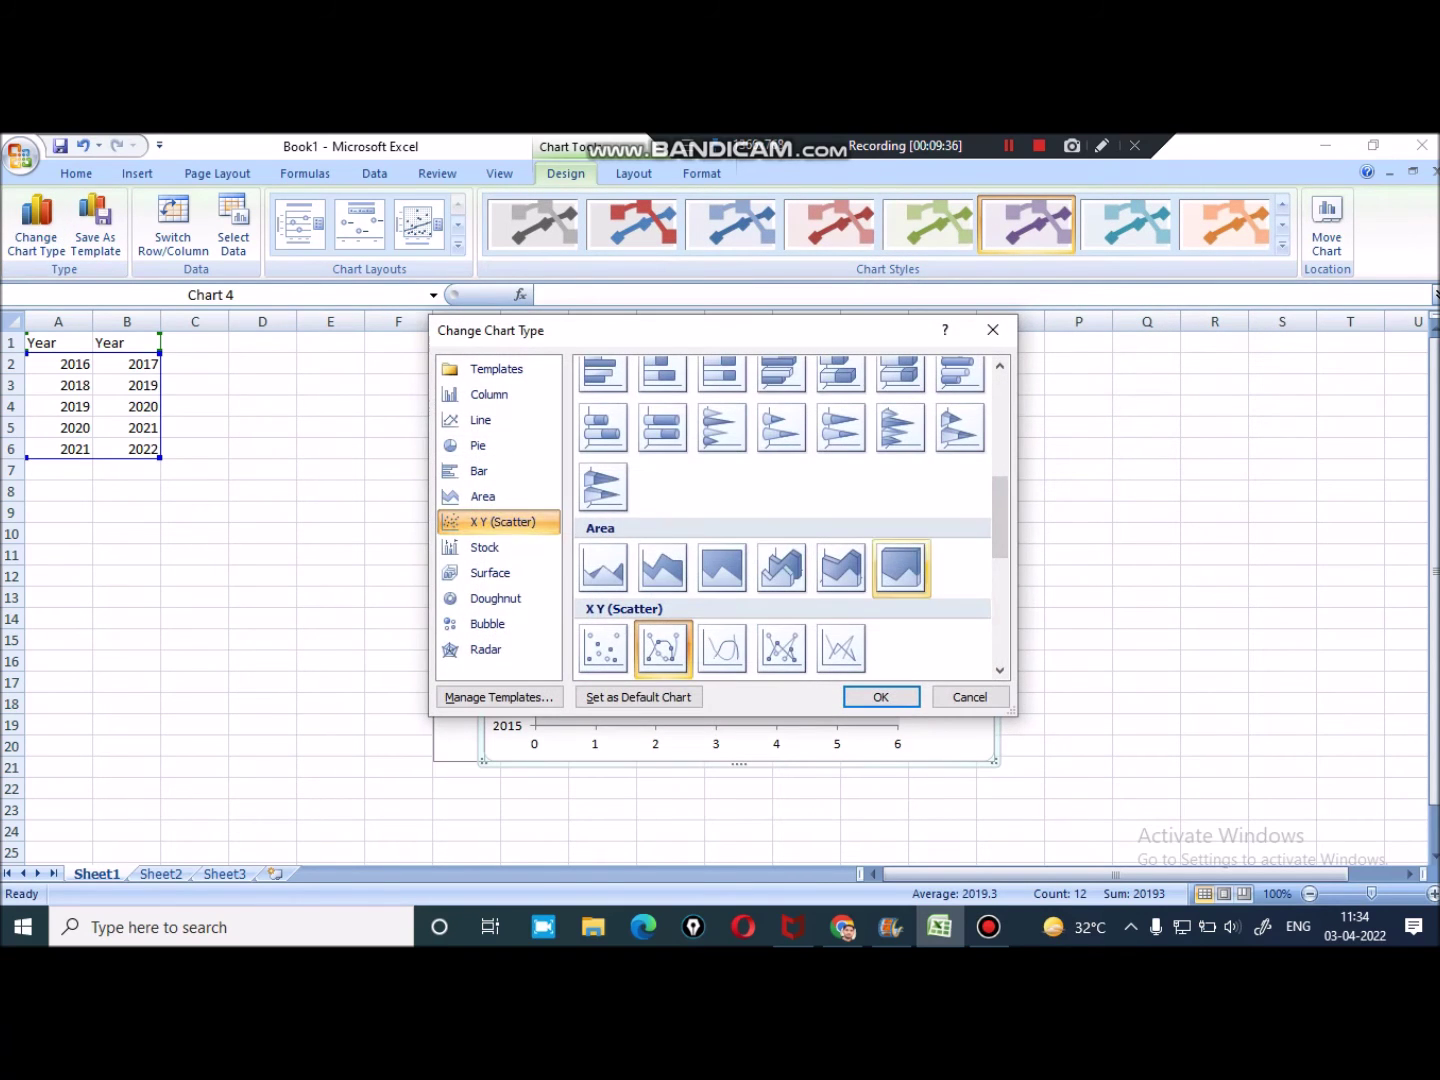
Try the second stock chart subtype and dismiss its data notice
click(485, 547)
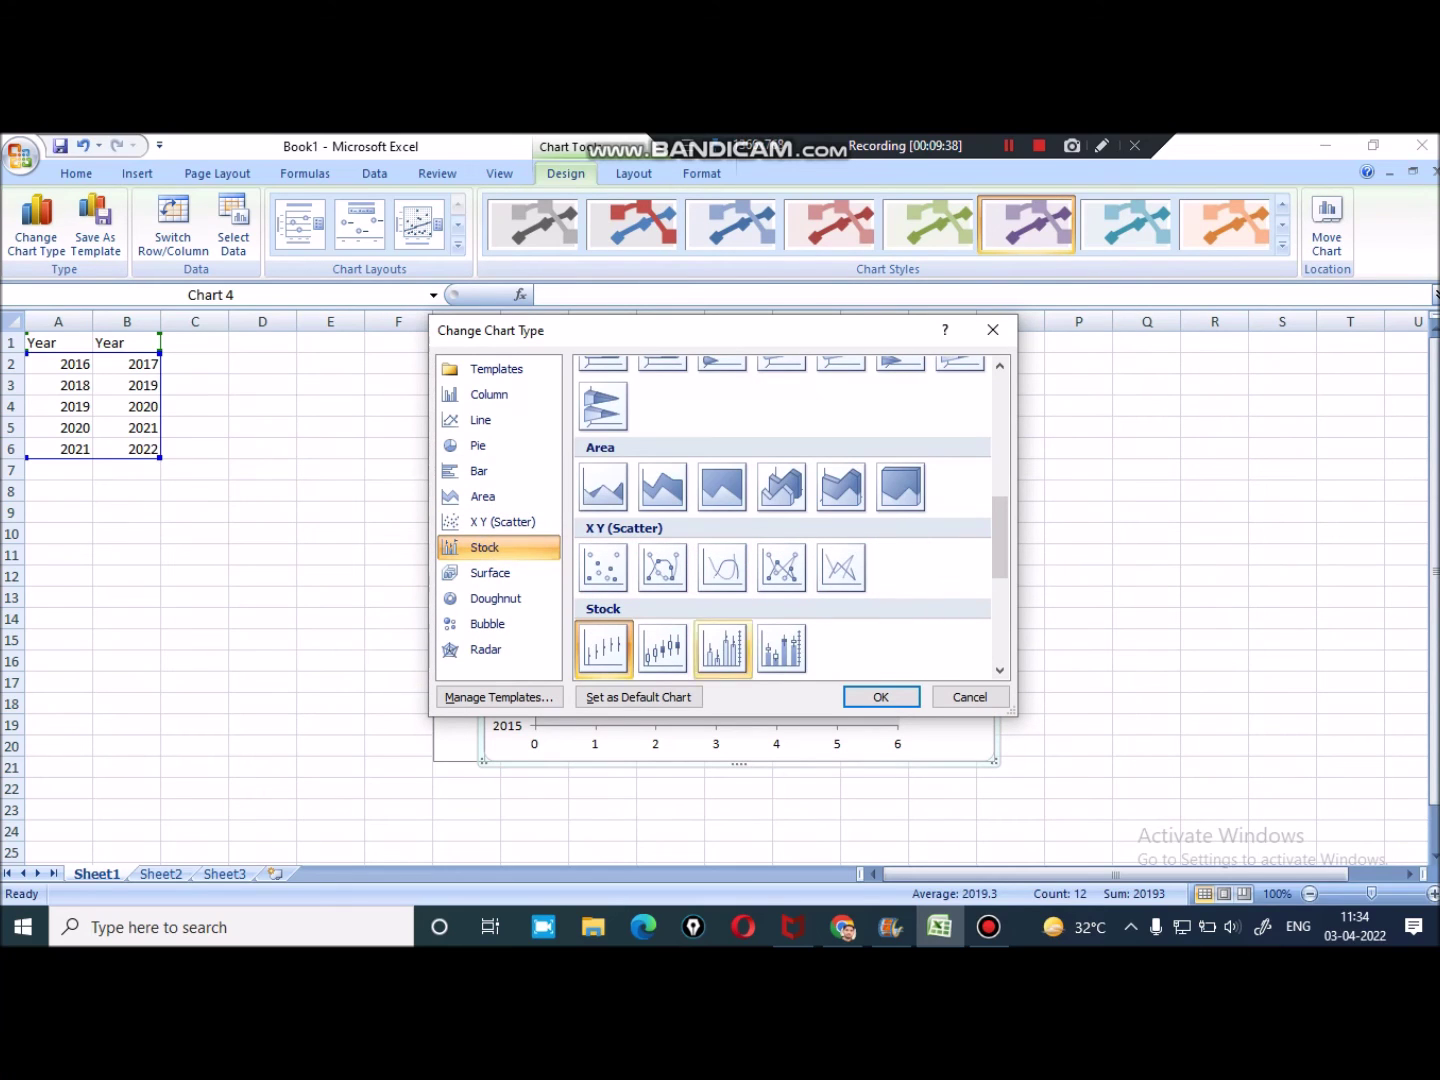
click(663, 648)
click(881, 698)
click(887, 602)
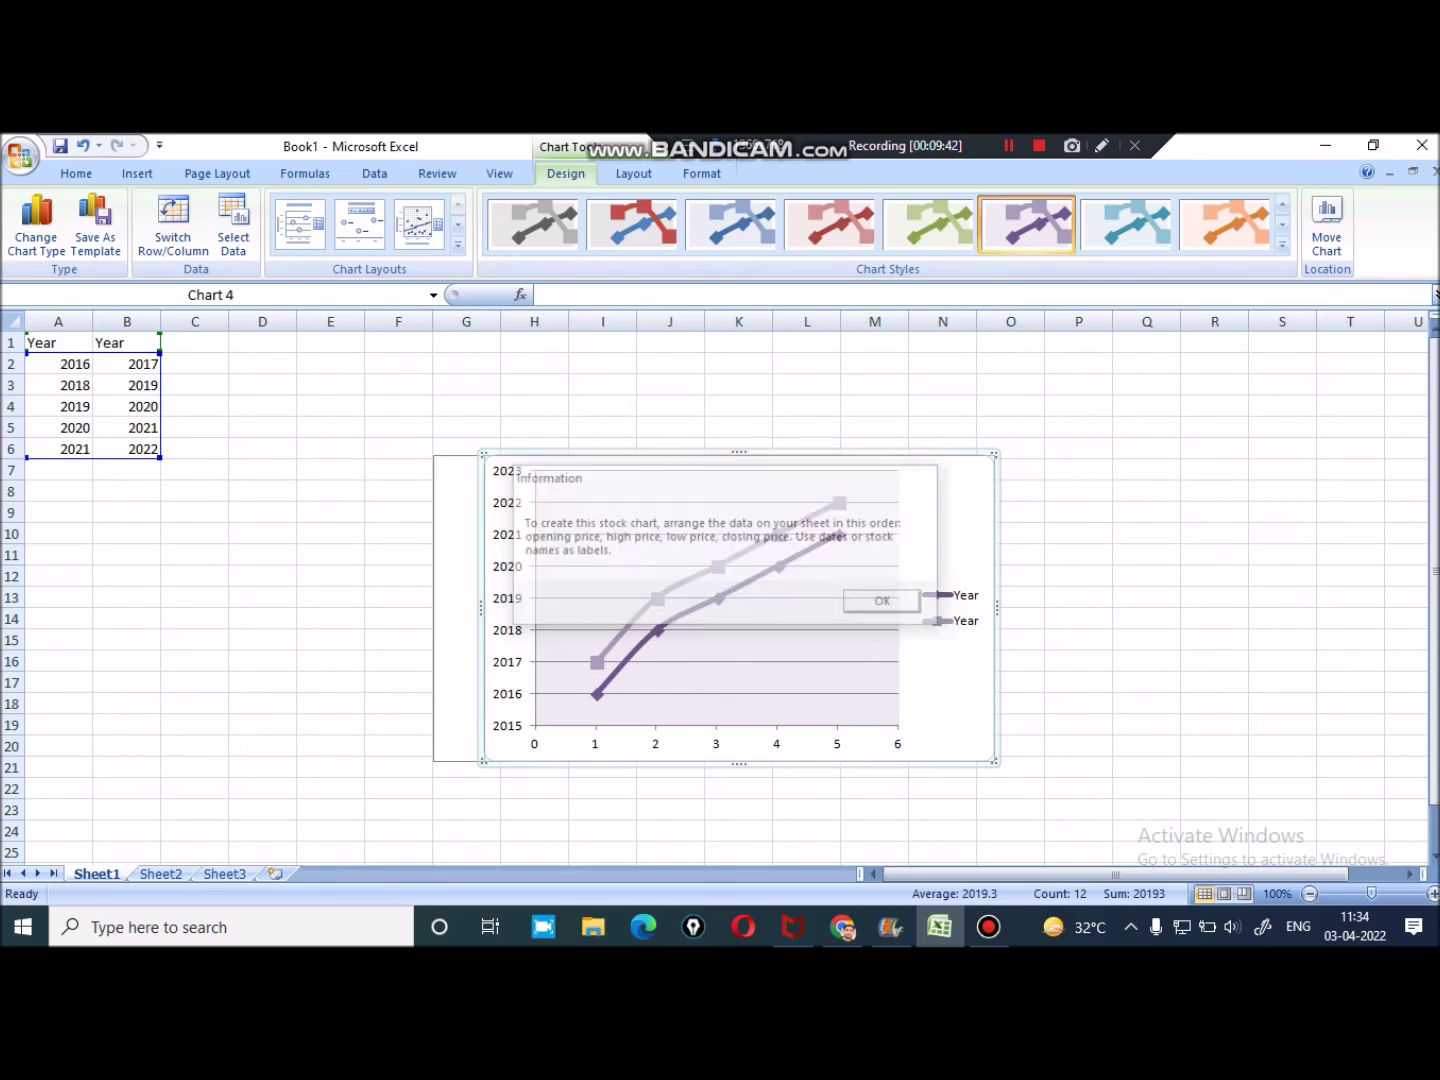
Switch to Scatter with Straight Lines and try styles, settling on blue and red lines
double_click(842, 650)
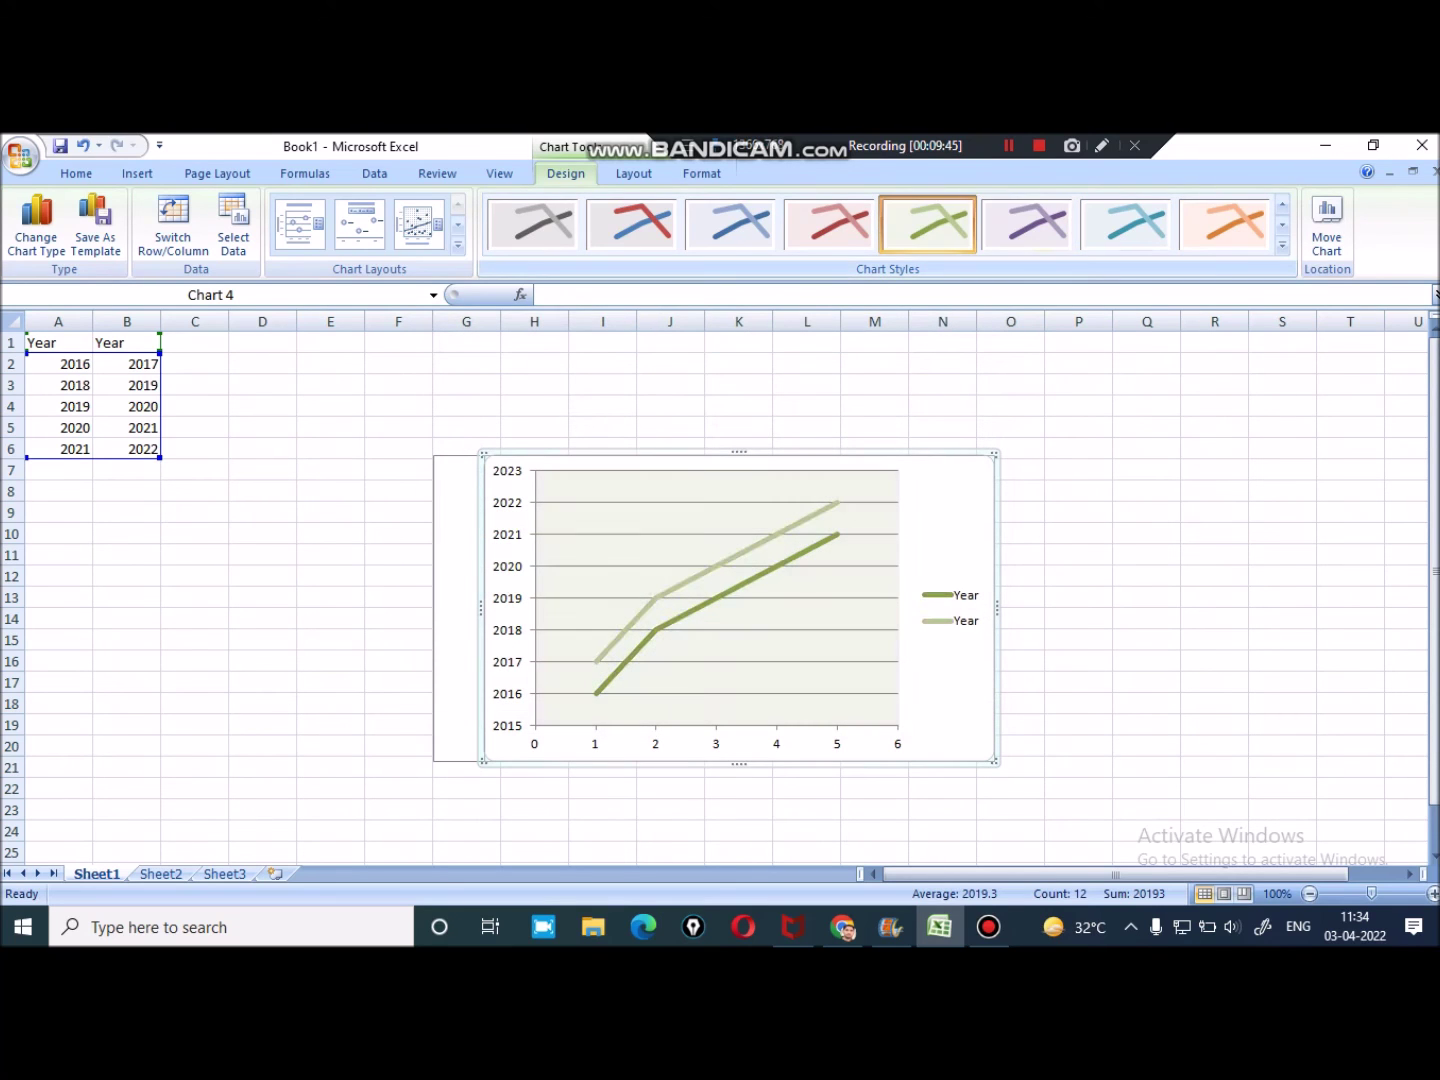
click(1126, 221)
click(829, 222)
click(730, 222)
click(633, 222)
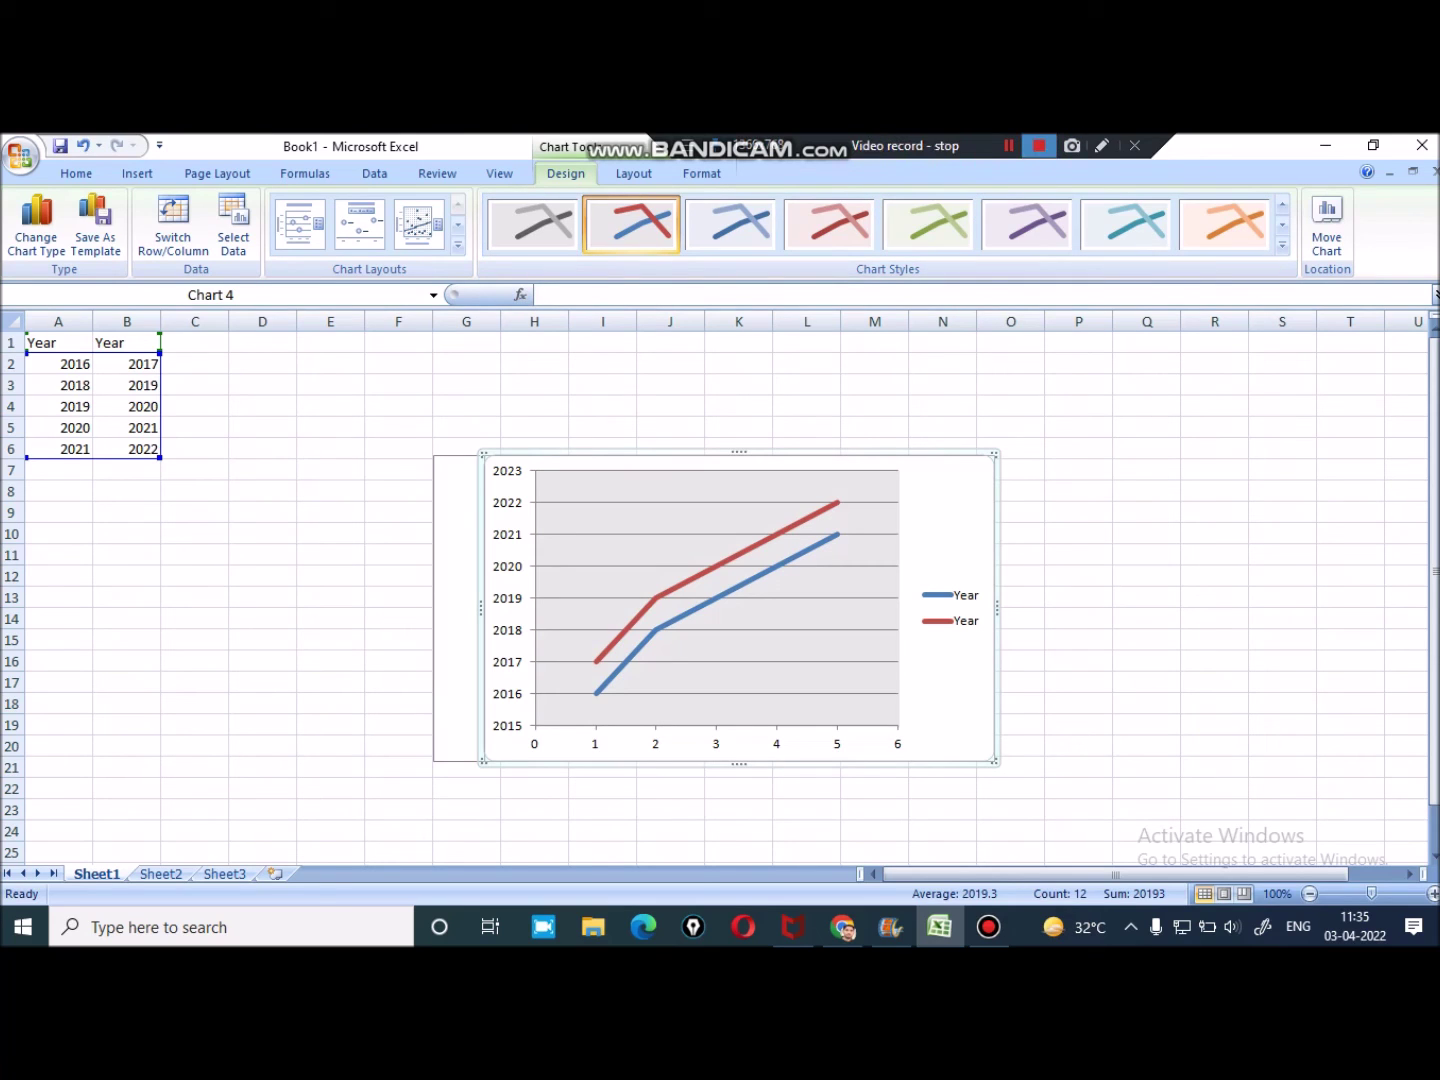
click(1039, 145)
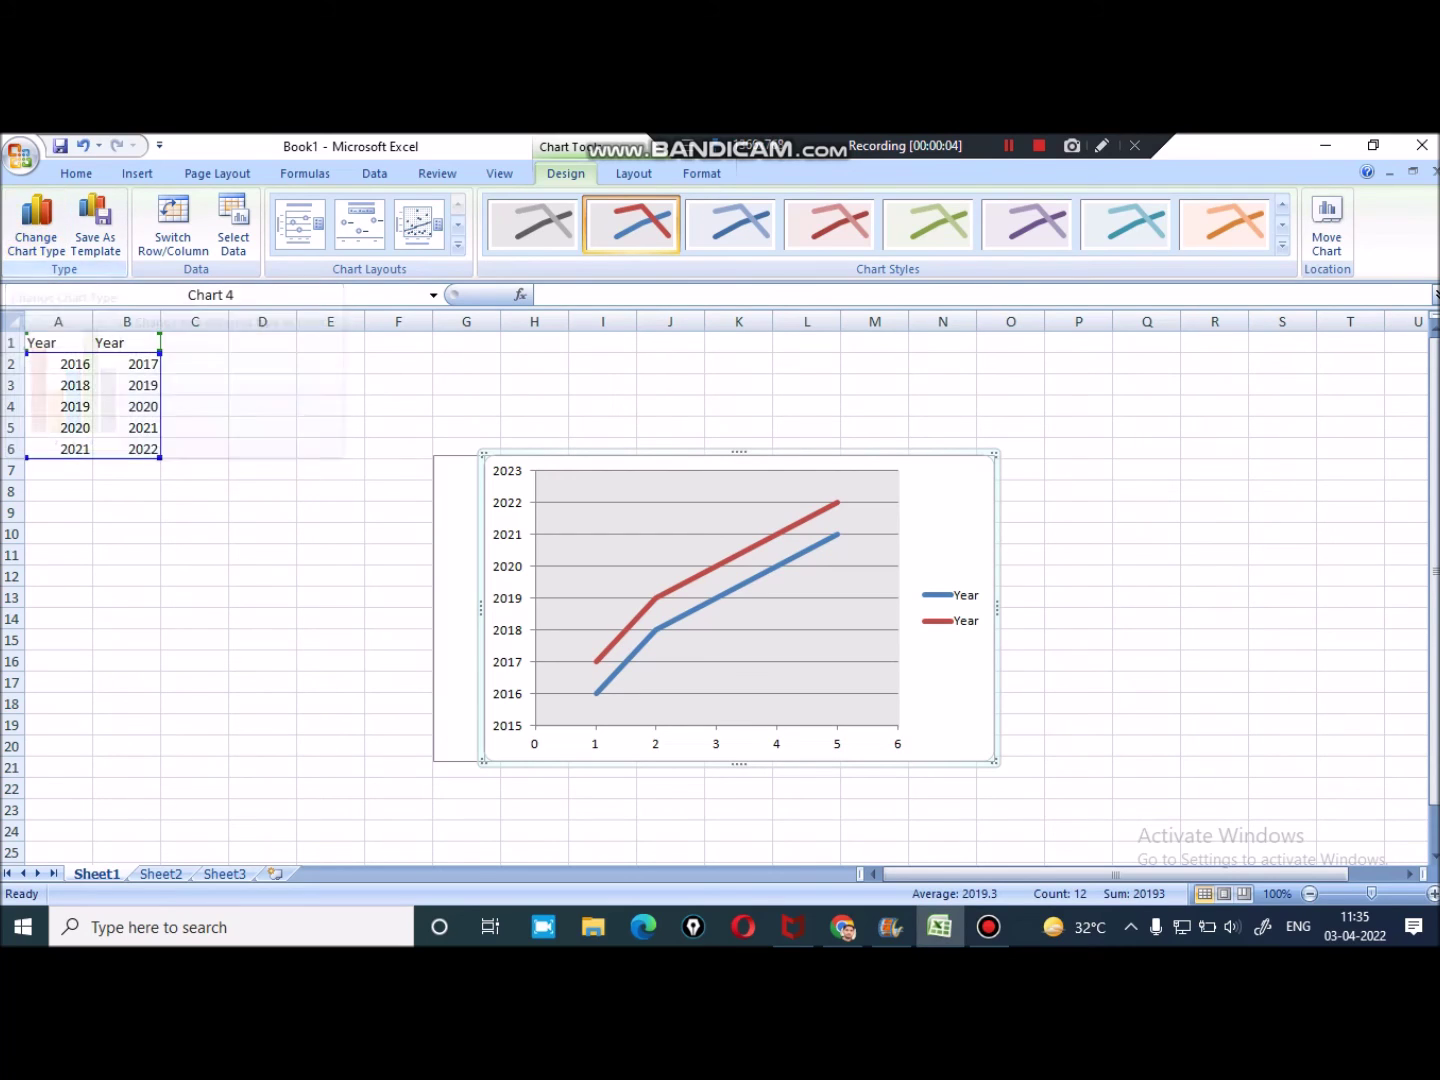
Change the chart to a wireframe 3-D Surface chart
click(36, 230)
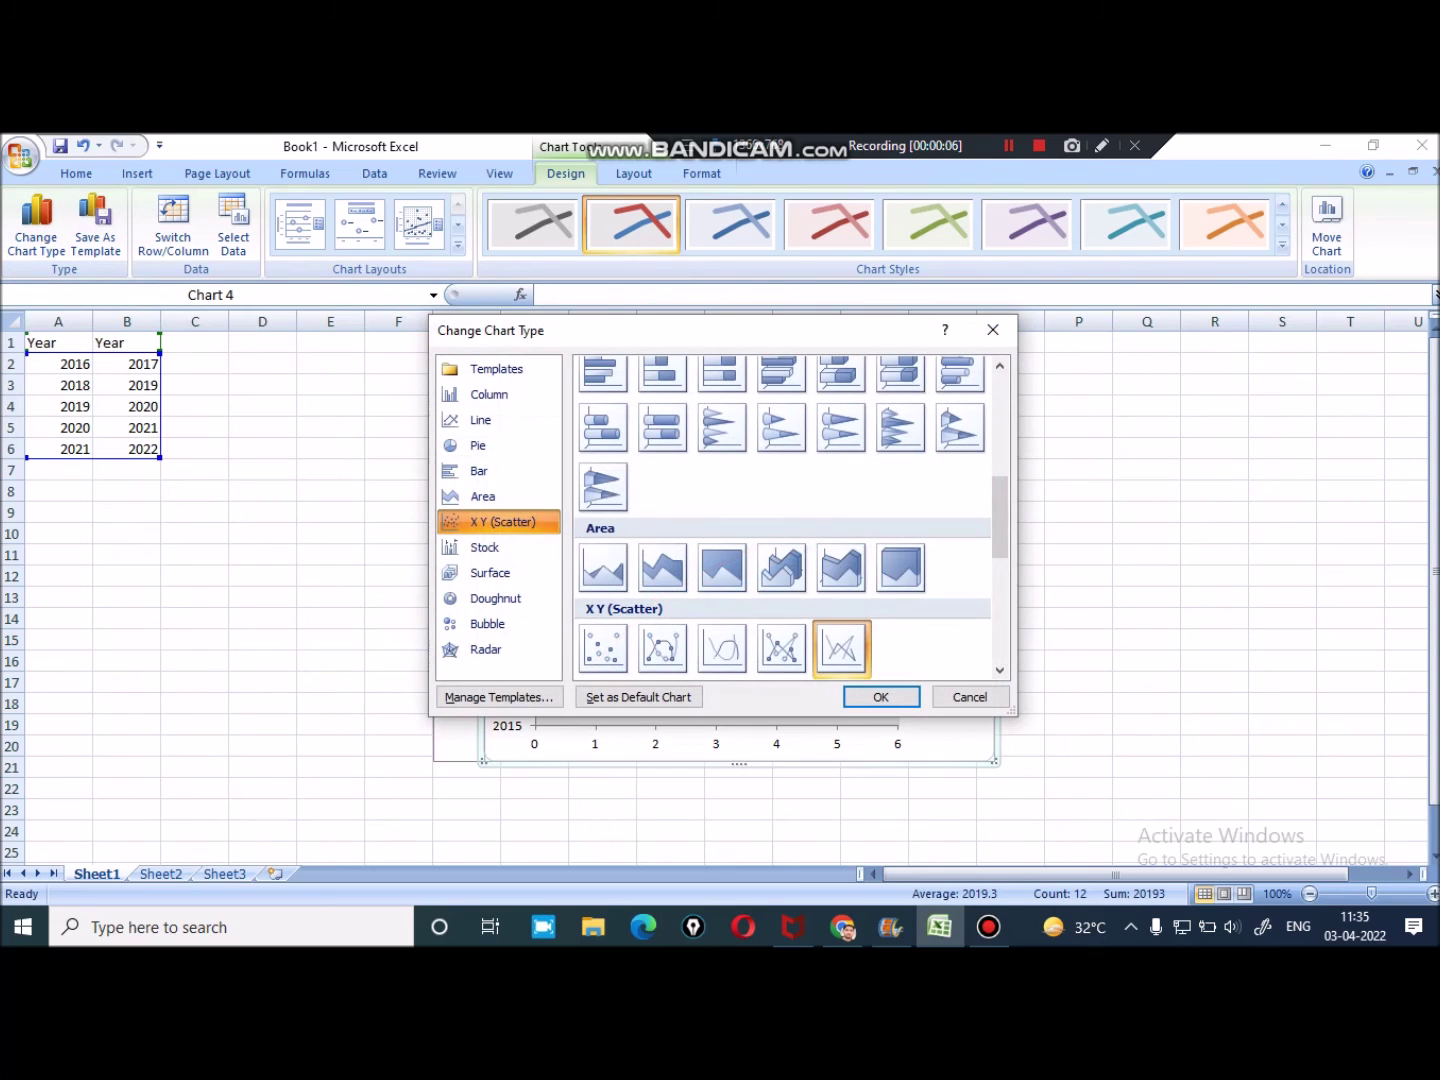
click(499, 572)
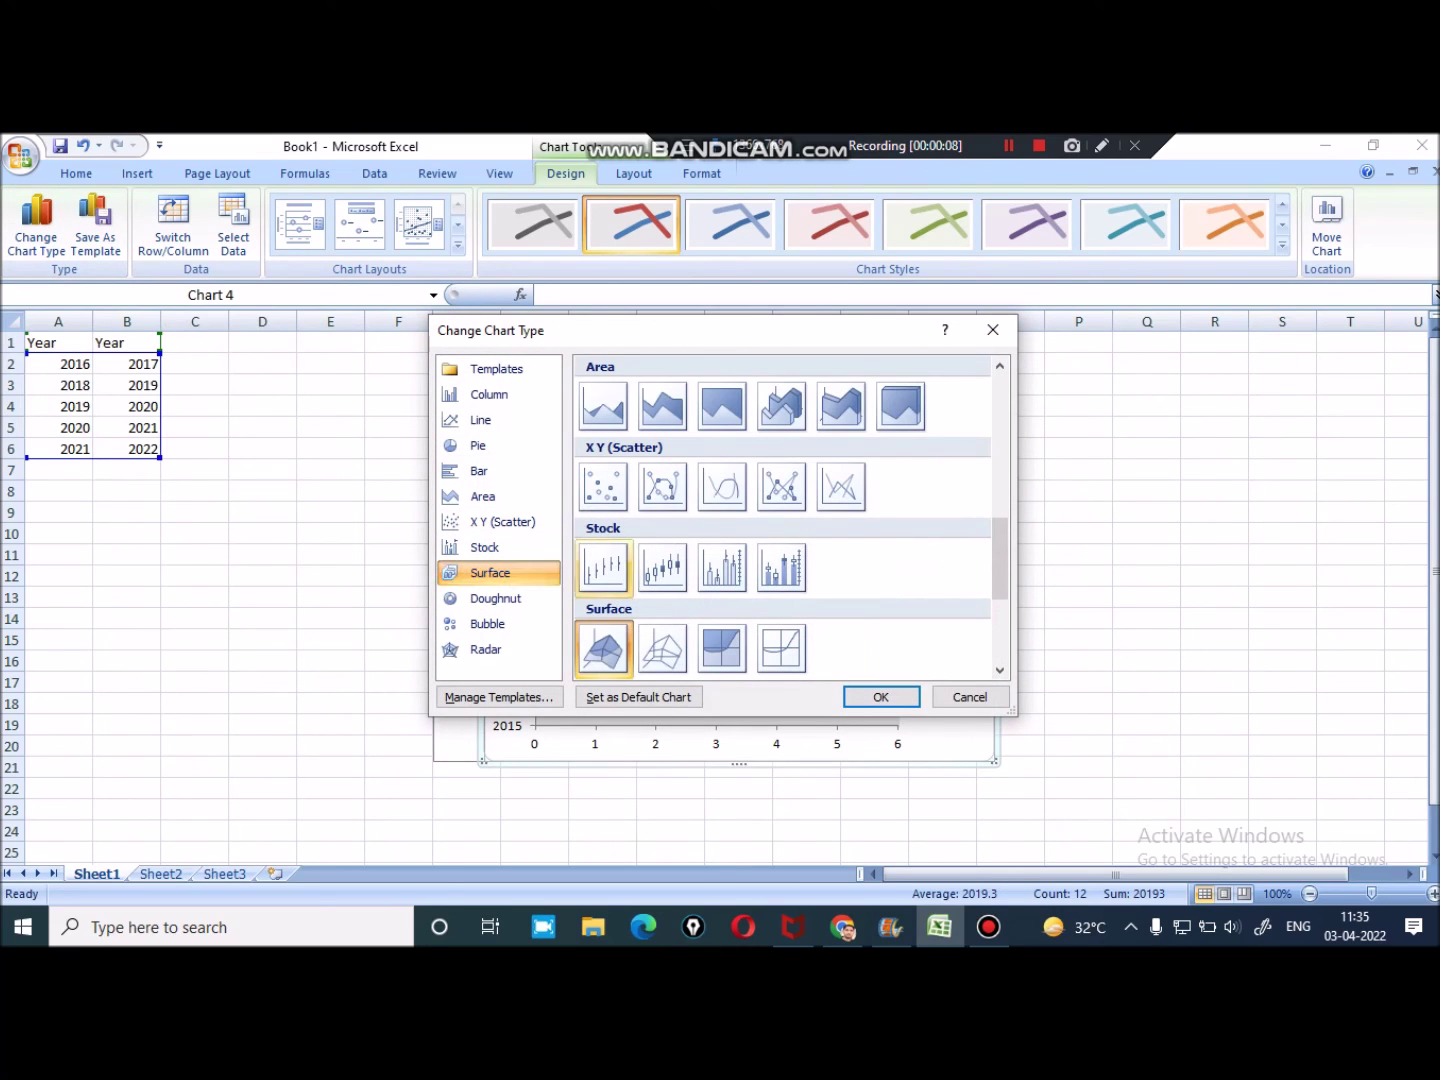
click(661, 648)
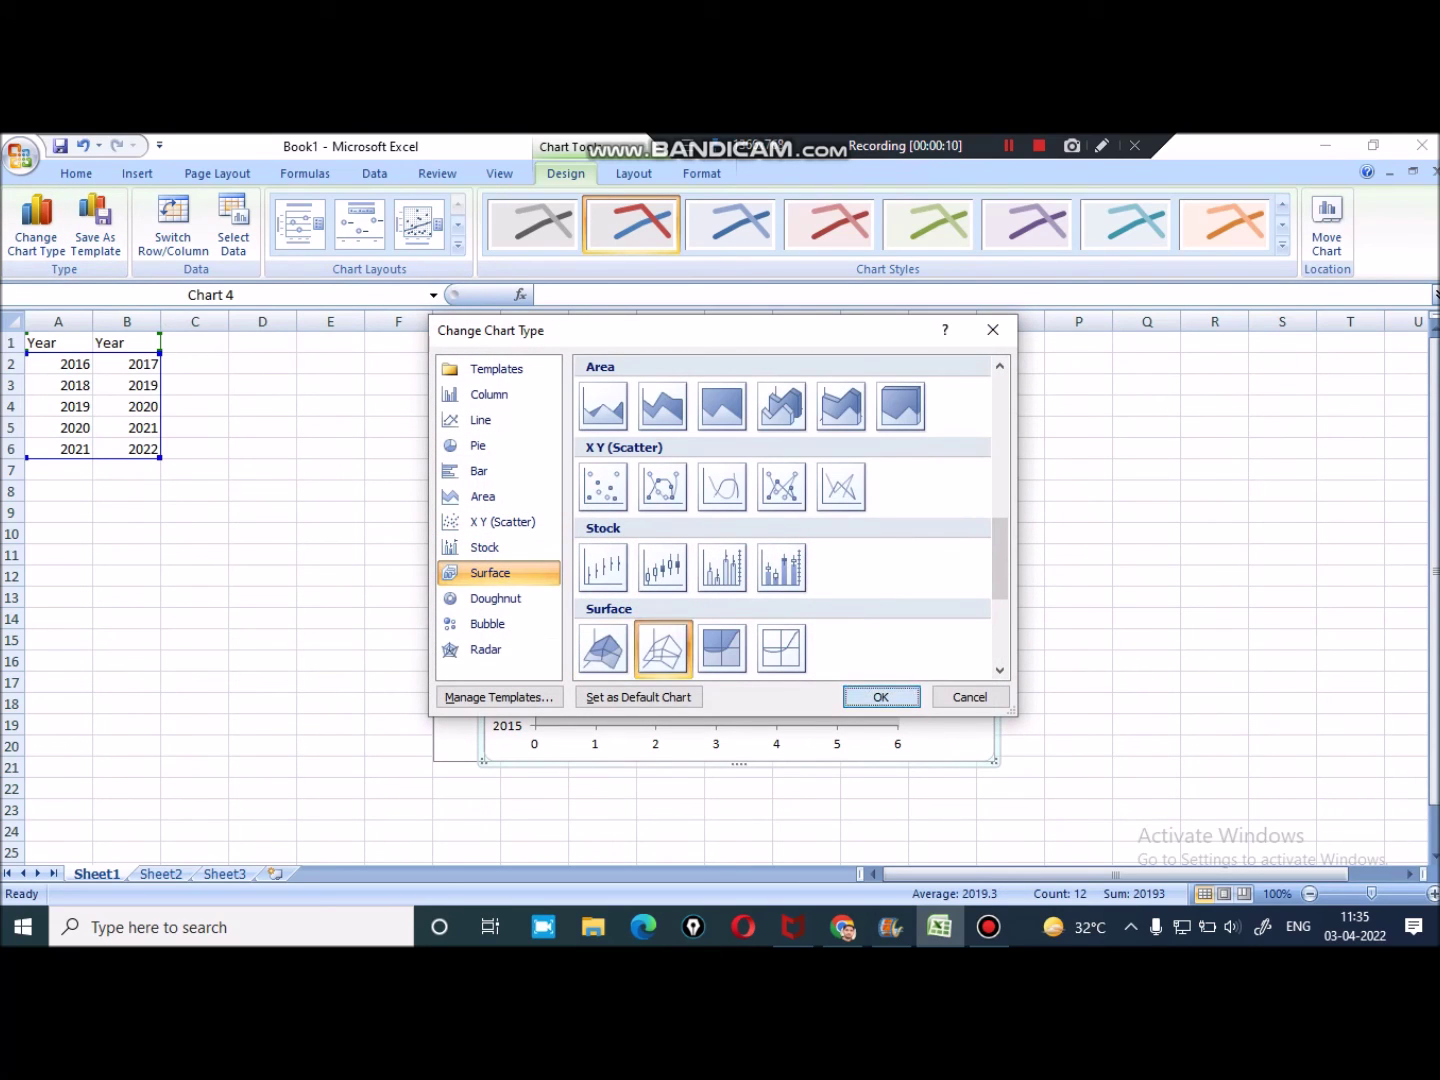
click(879, 698)
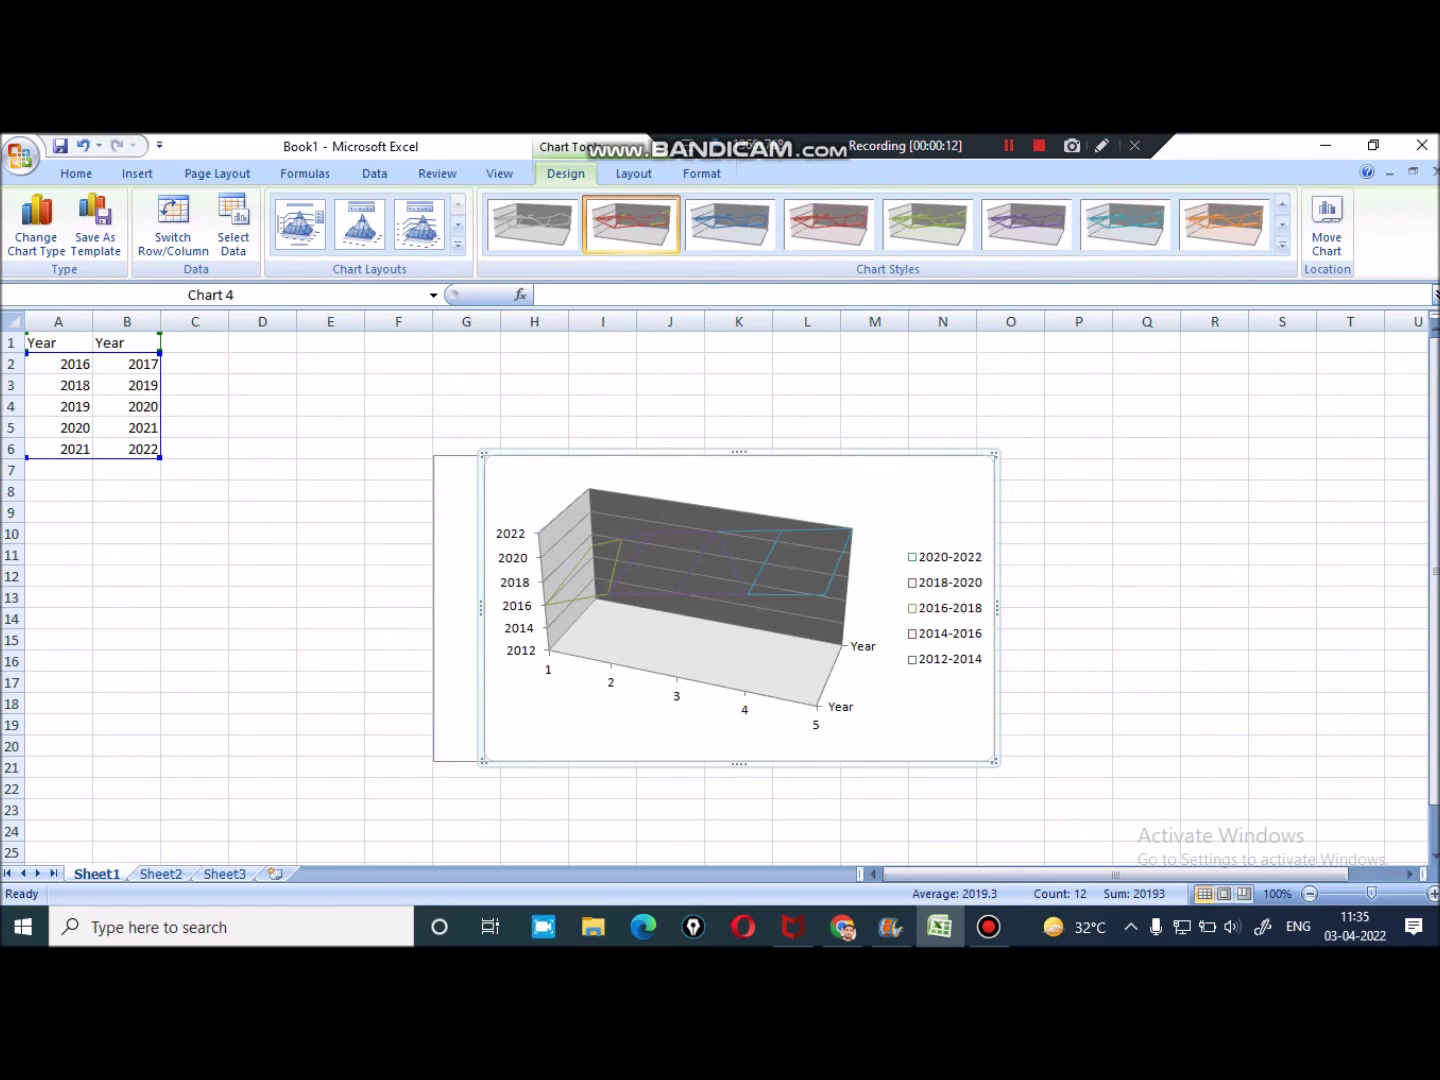
Switch the chart to an Exploded Doughnut, then bring up the Bubble chart choices
click(36, 226)
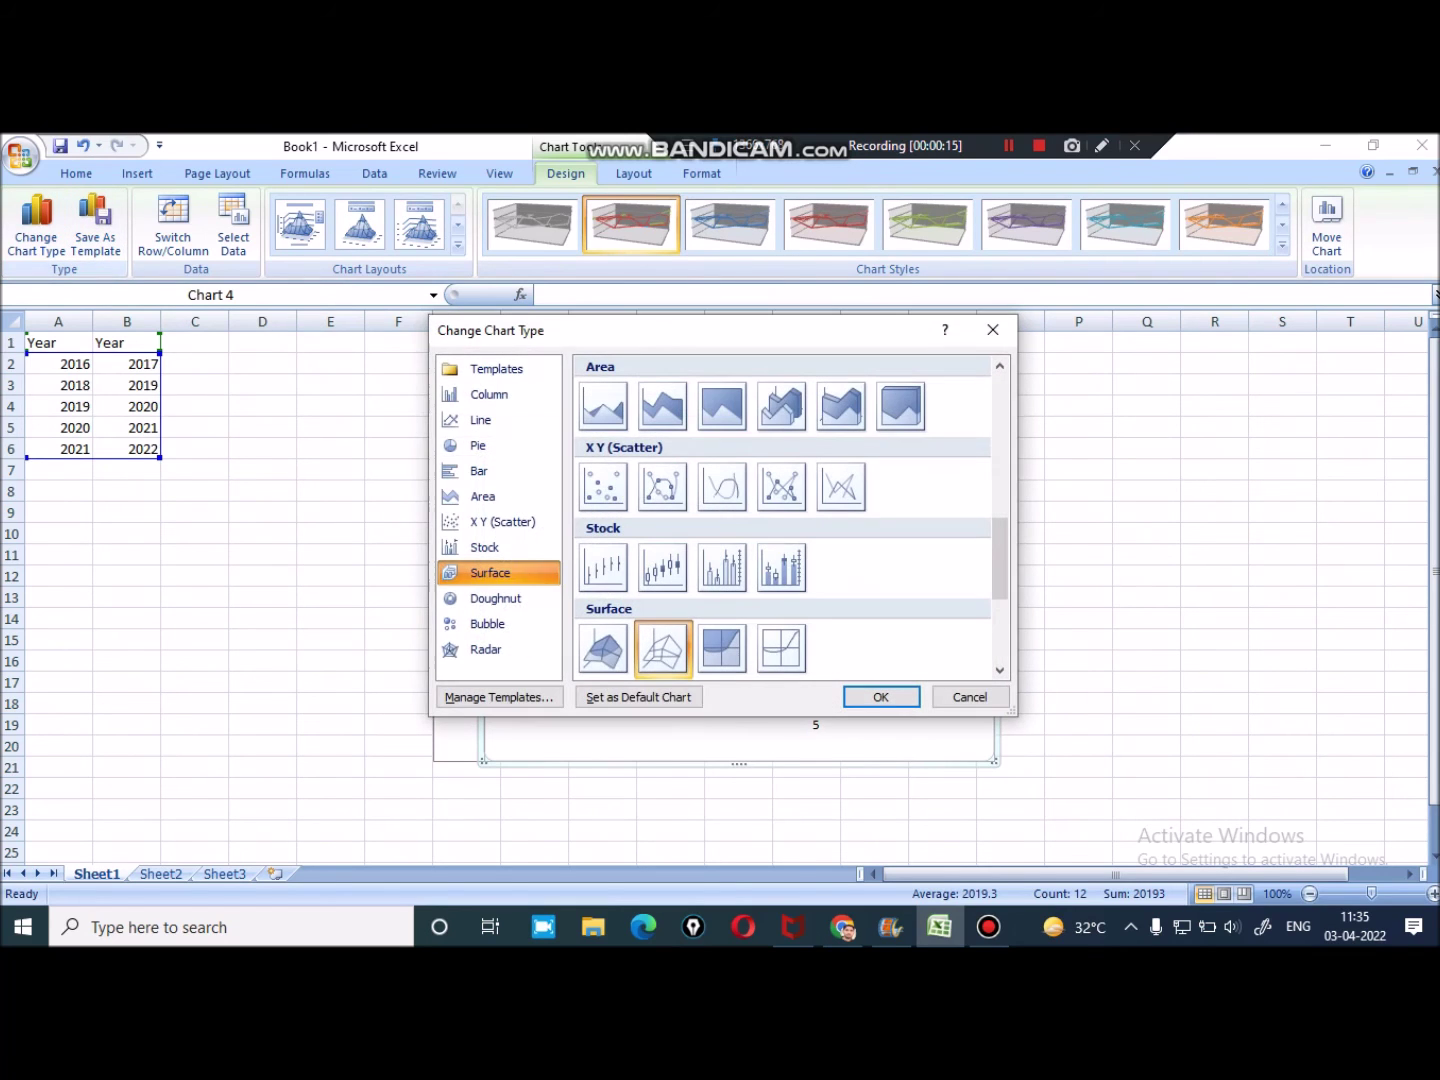
click(495, 598)
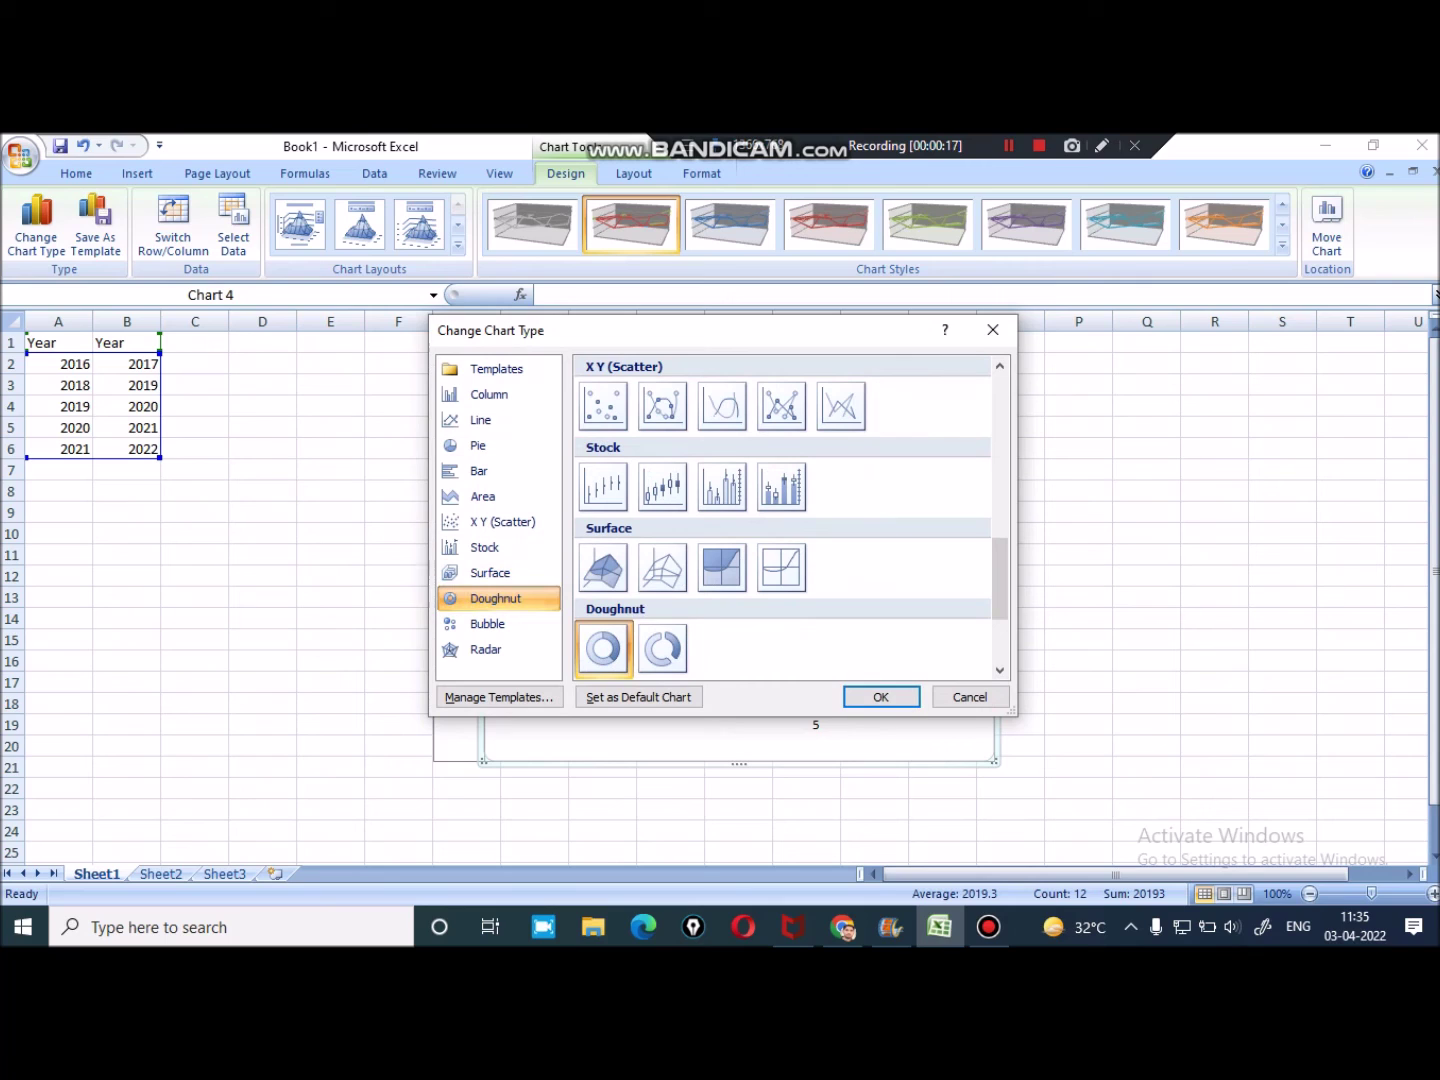
click(661, 648)
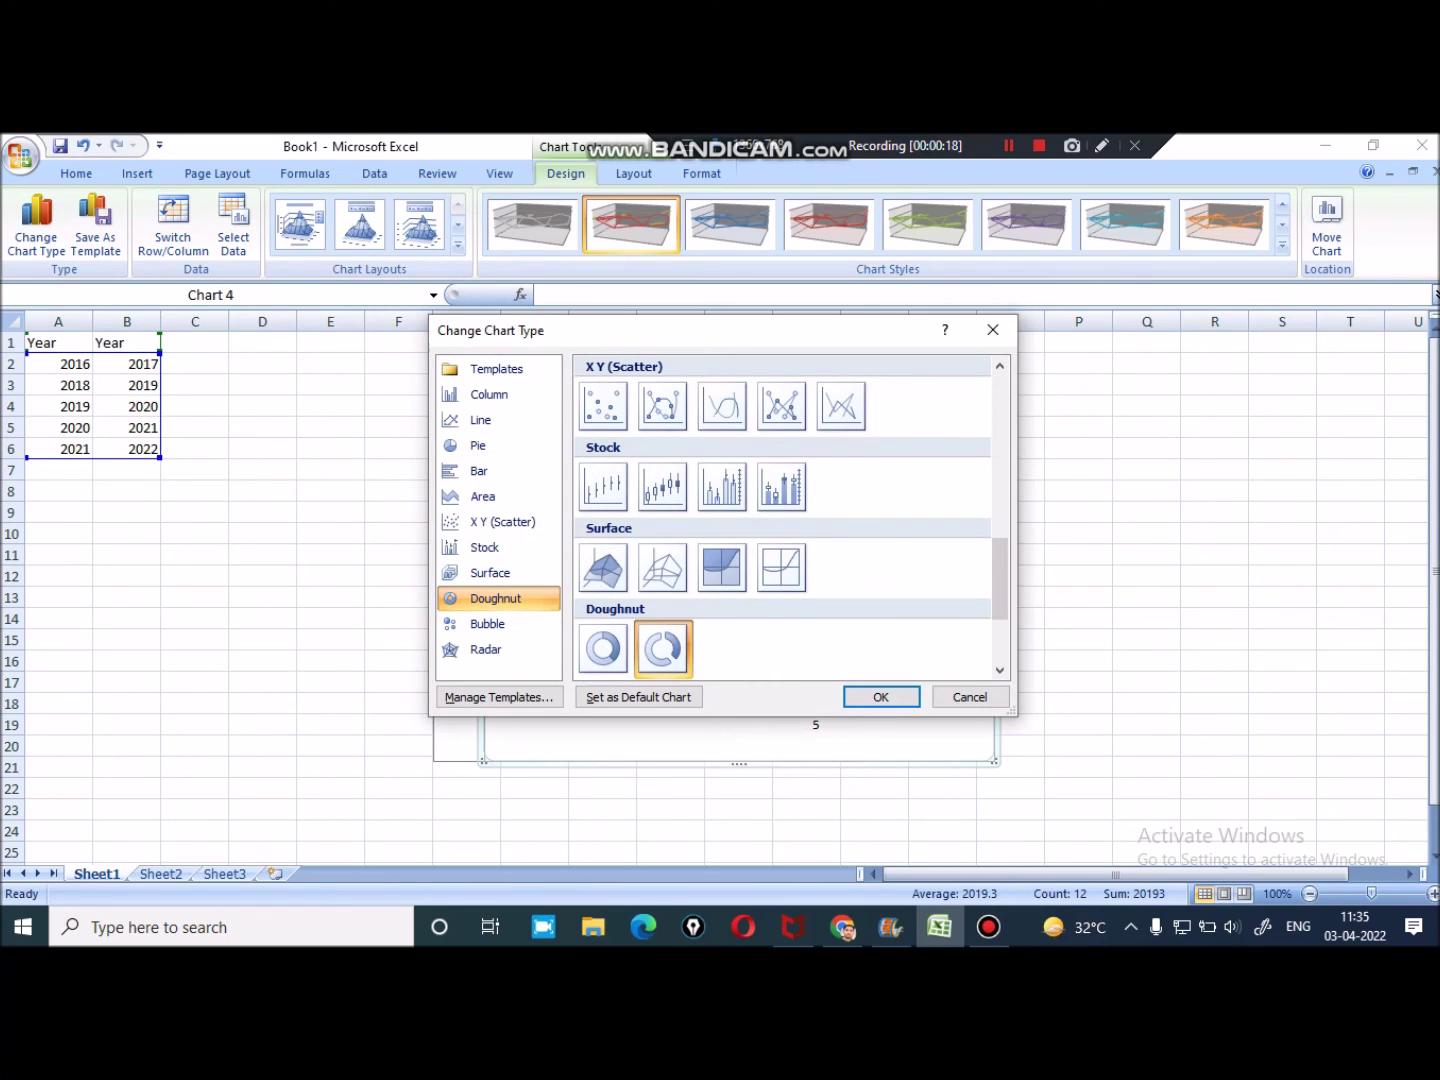
click(881, 698)
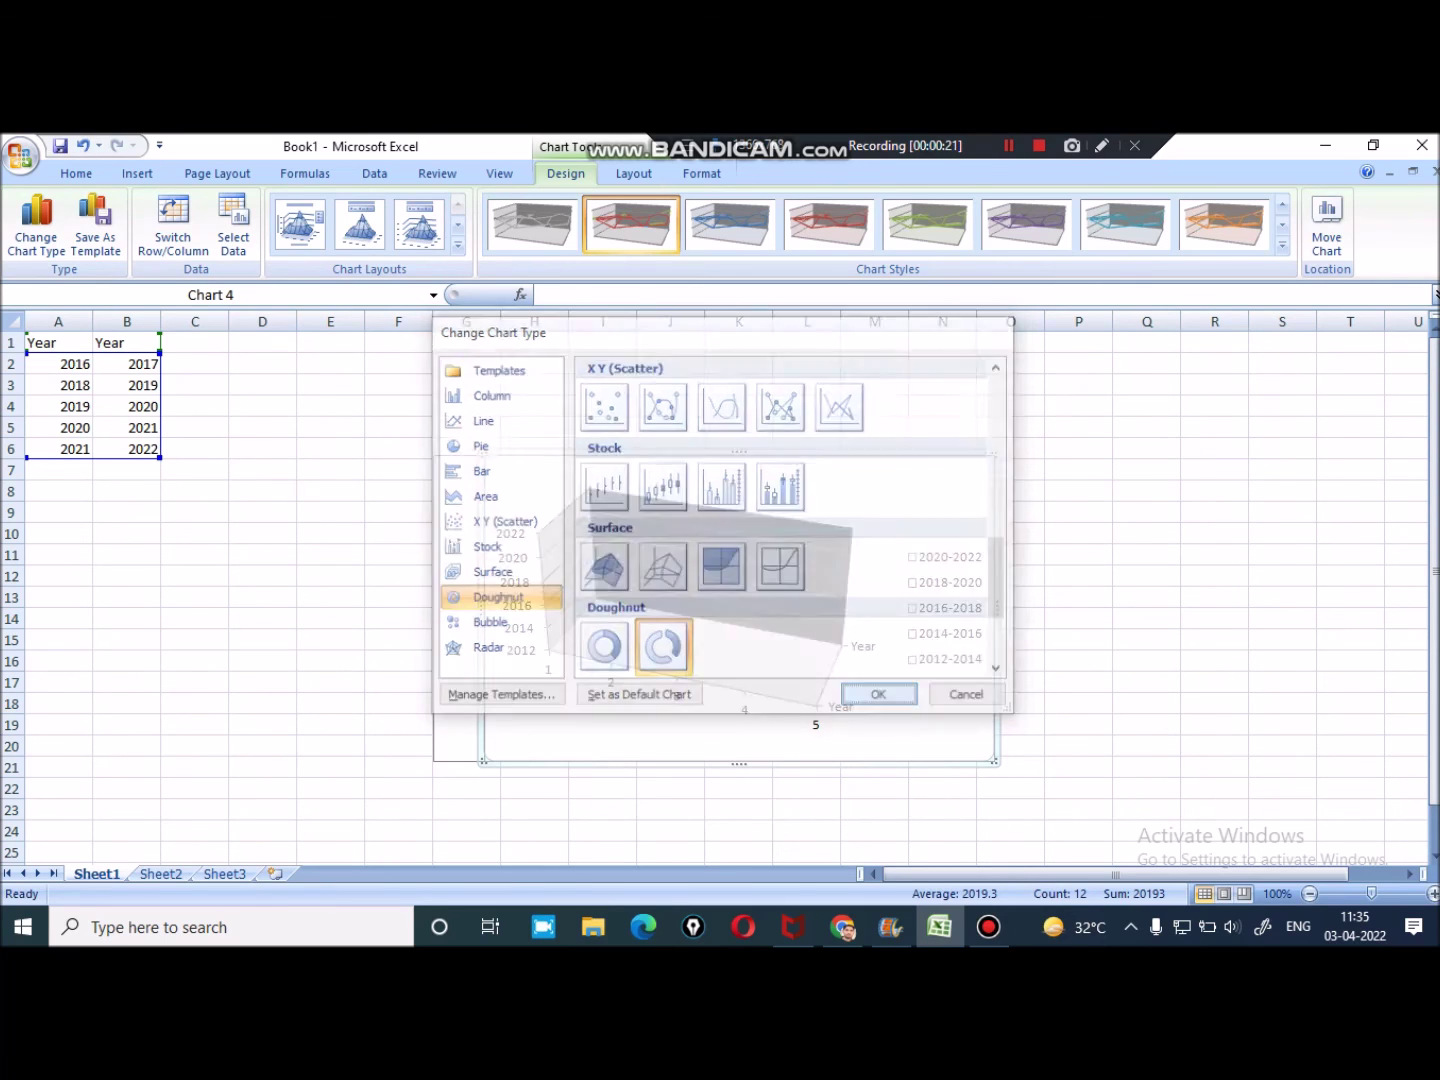
click(36, 226)
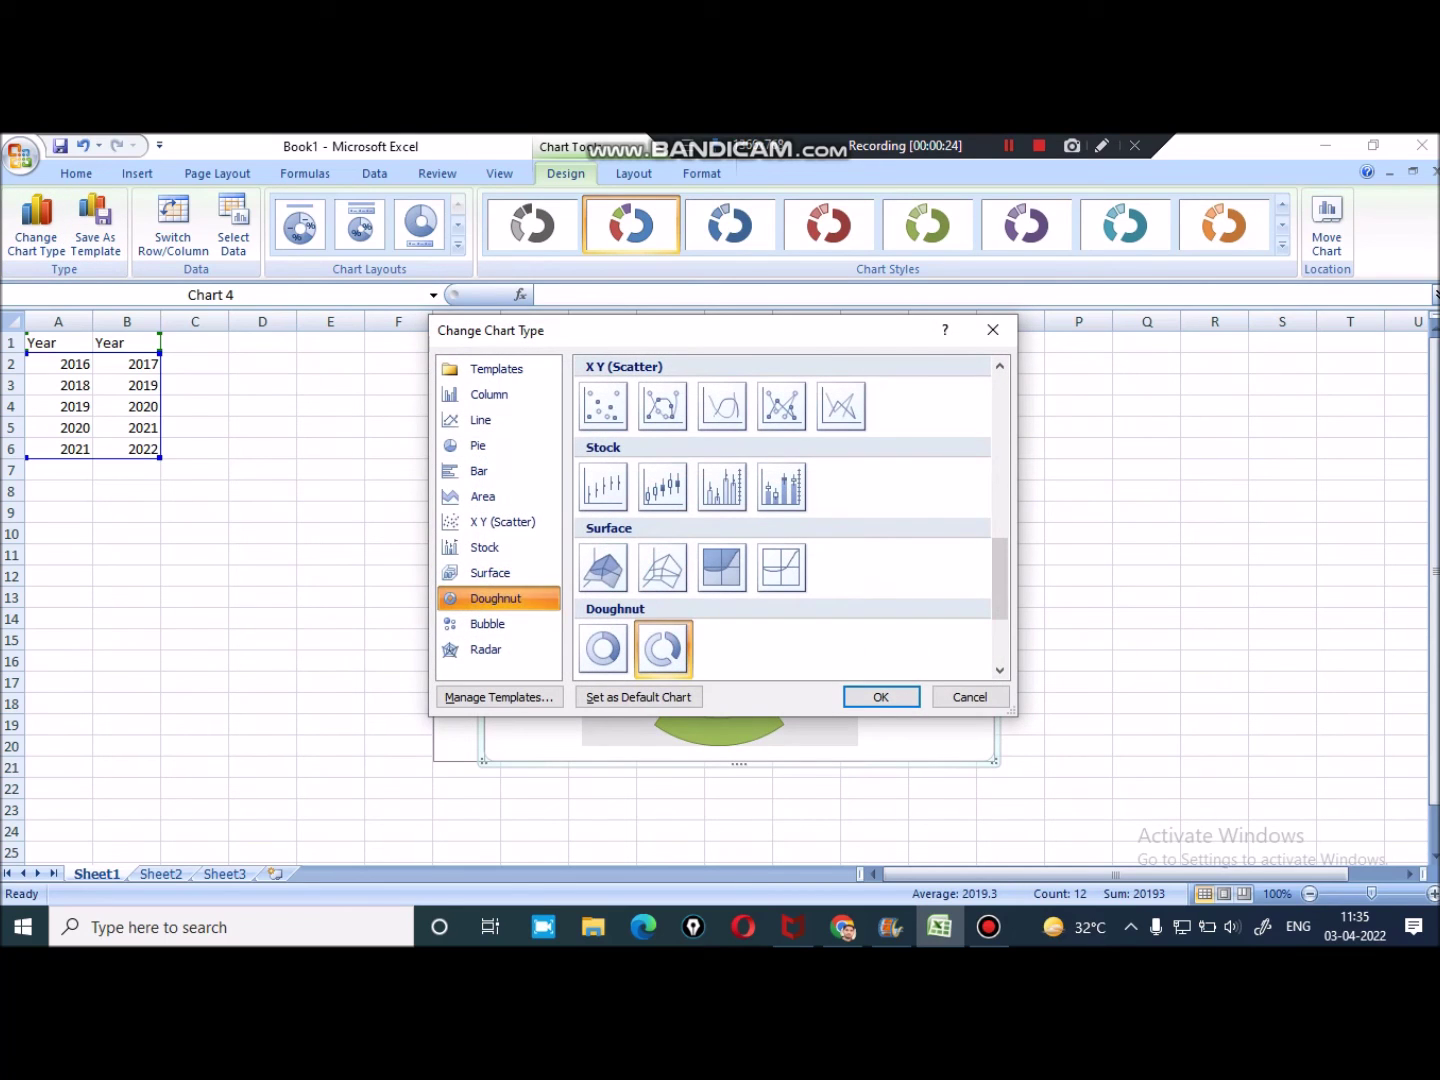
click(488, 623)
Make the chart a 3-D Bubble chart with the dark style's purple bubbles on black
click(663, 649)
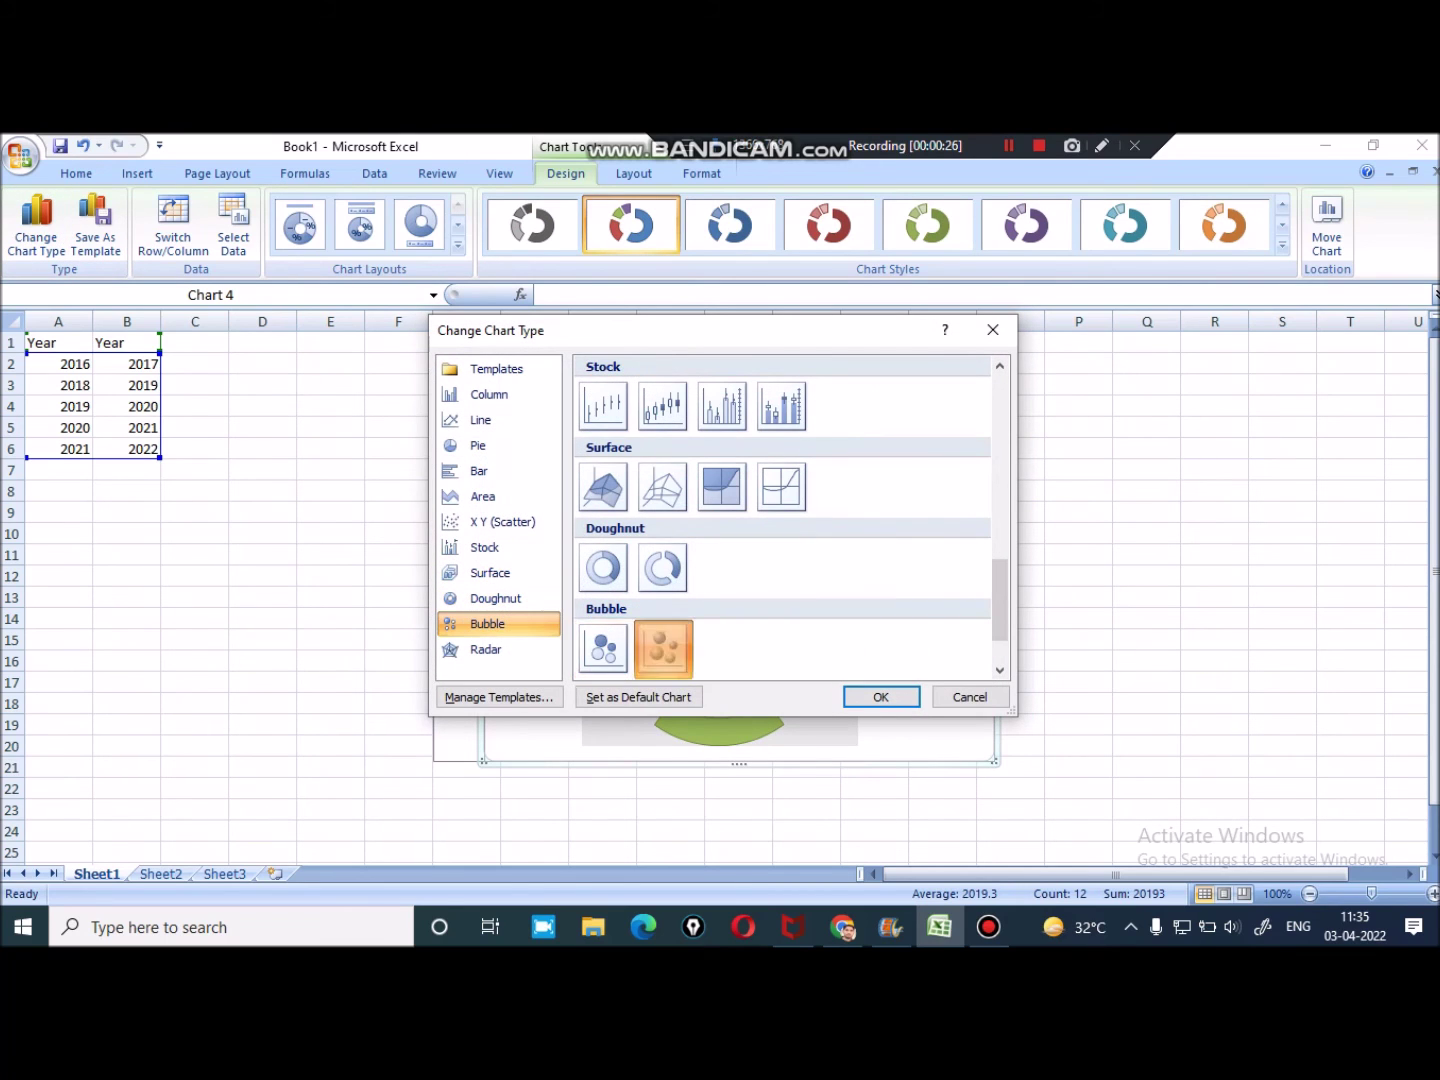
click(881, 697)
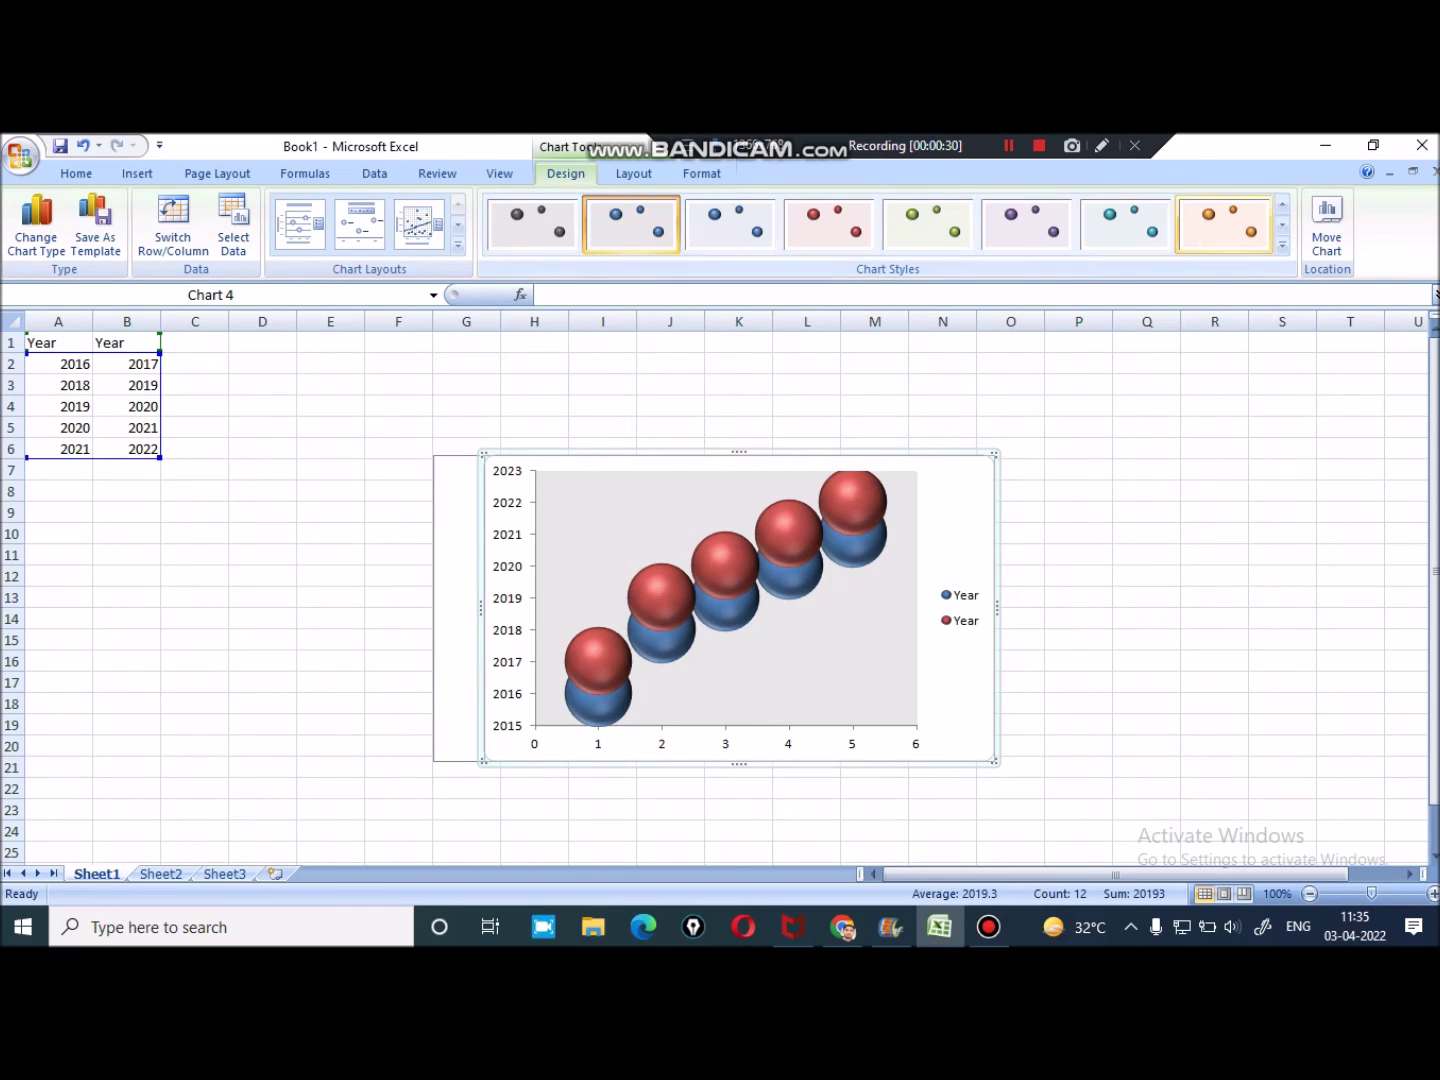
click(1283, 245)
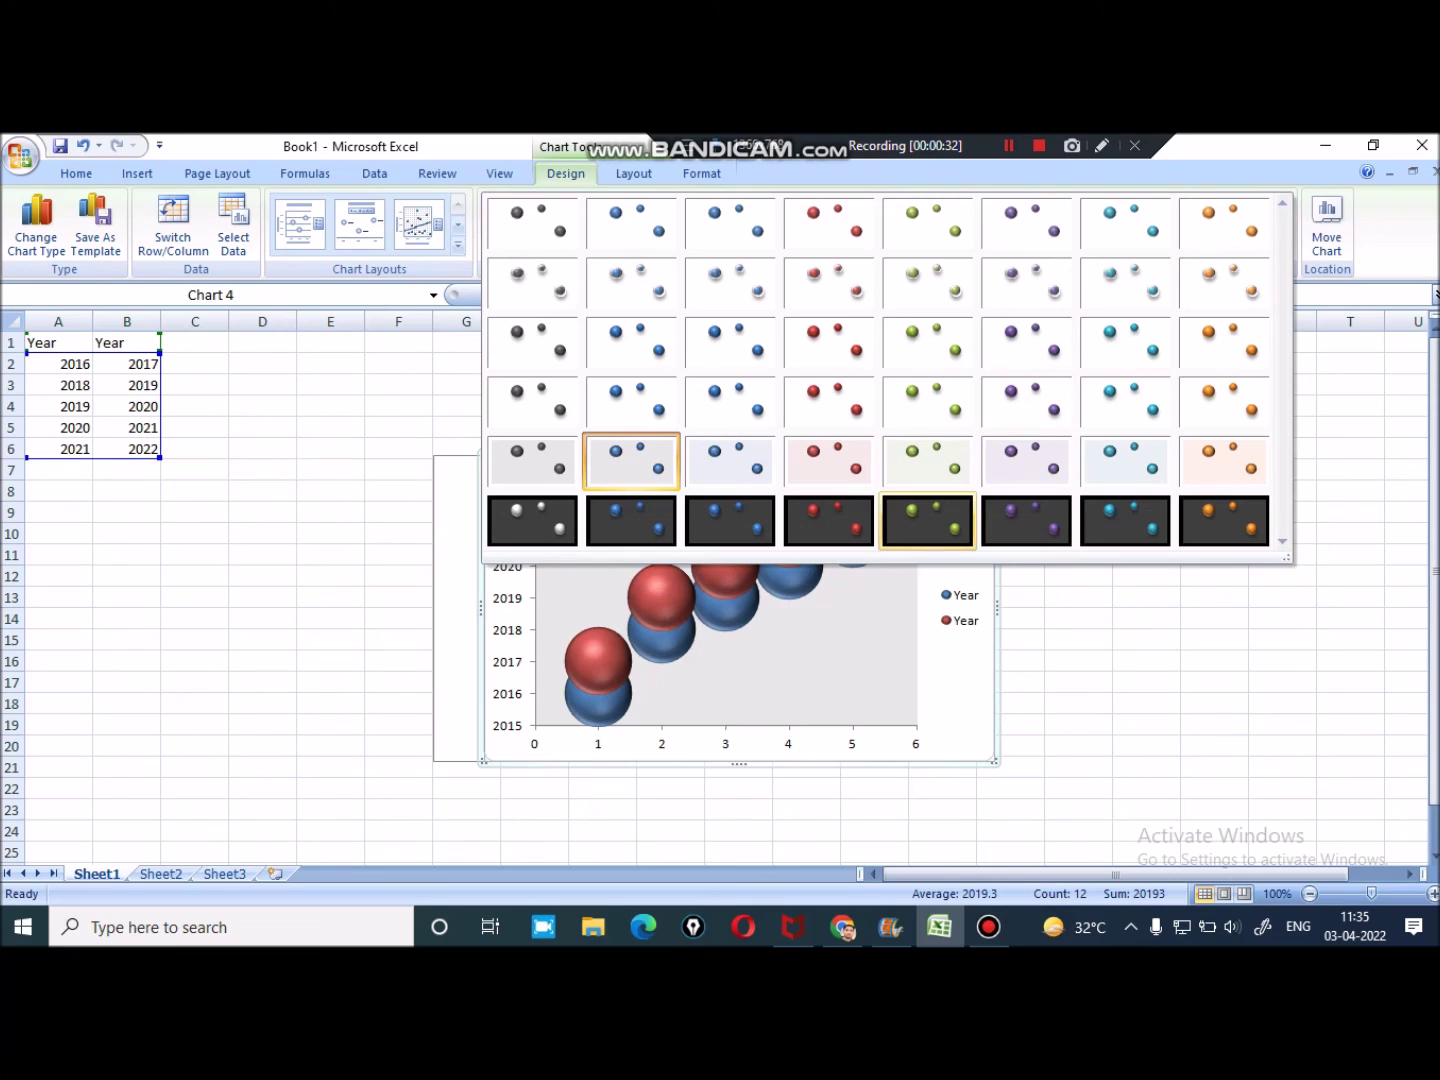
click(1026, 520)
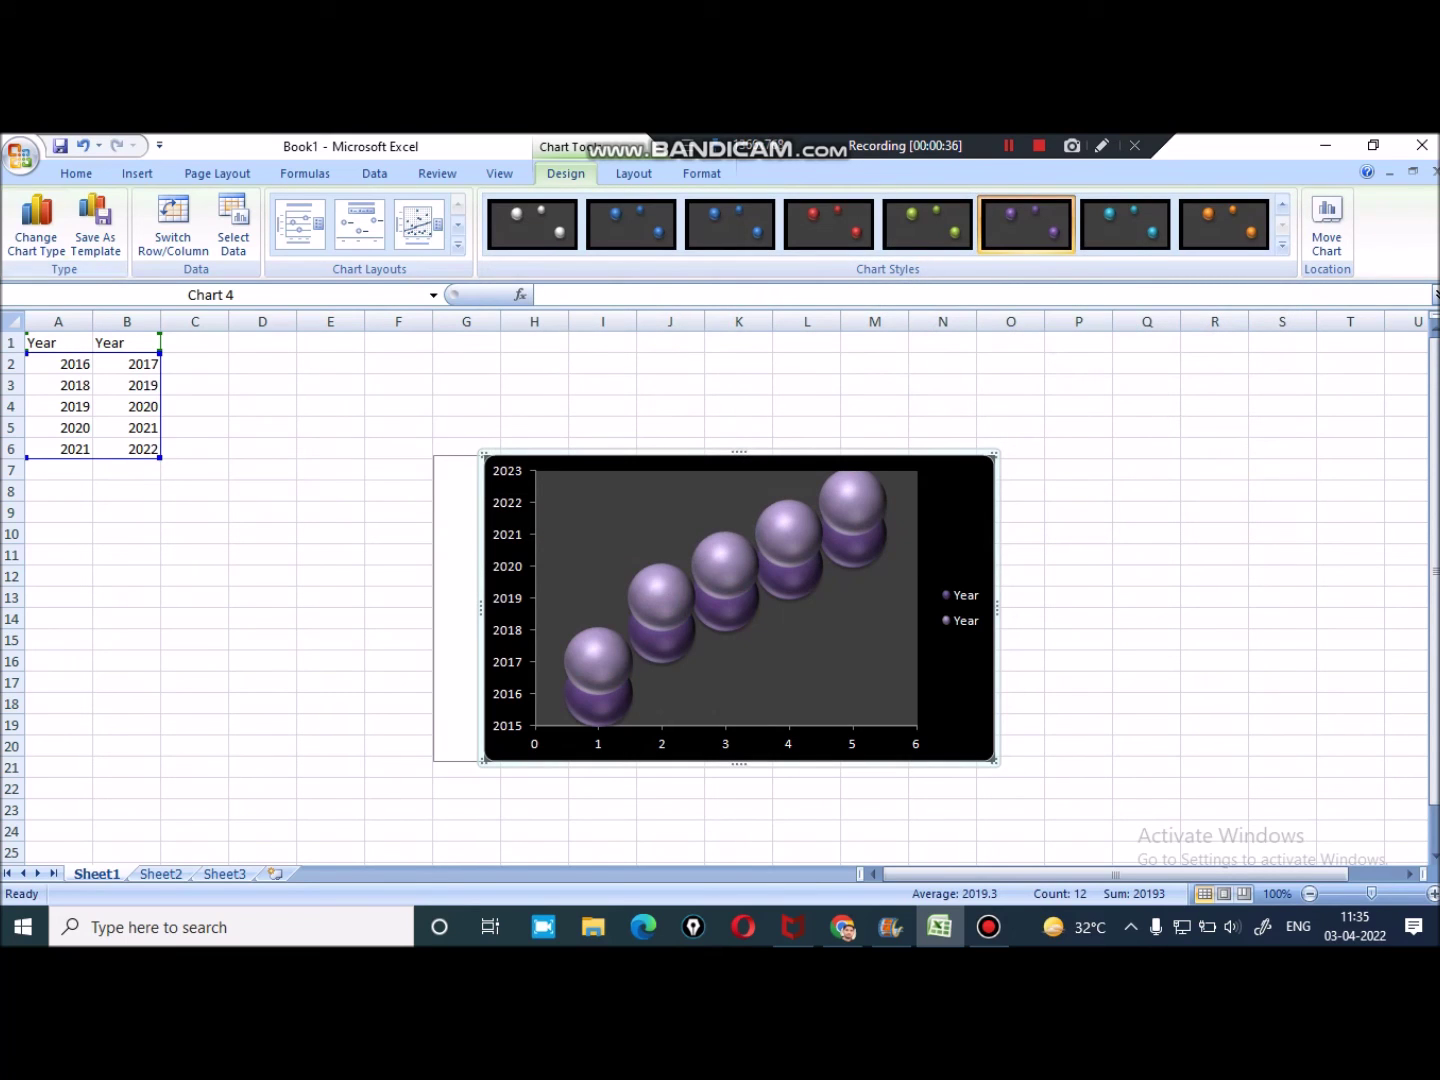
click(36, 225)
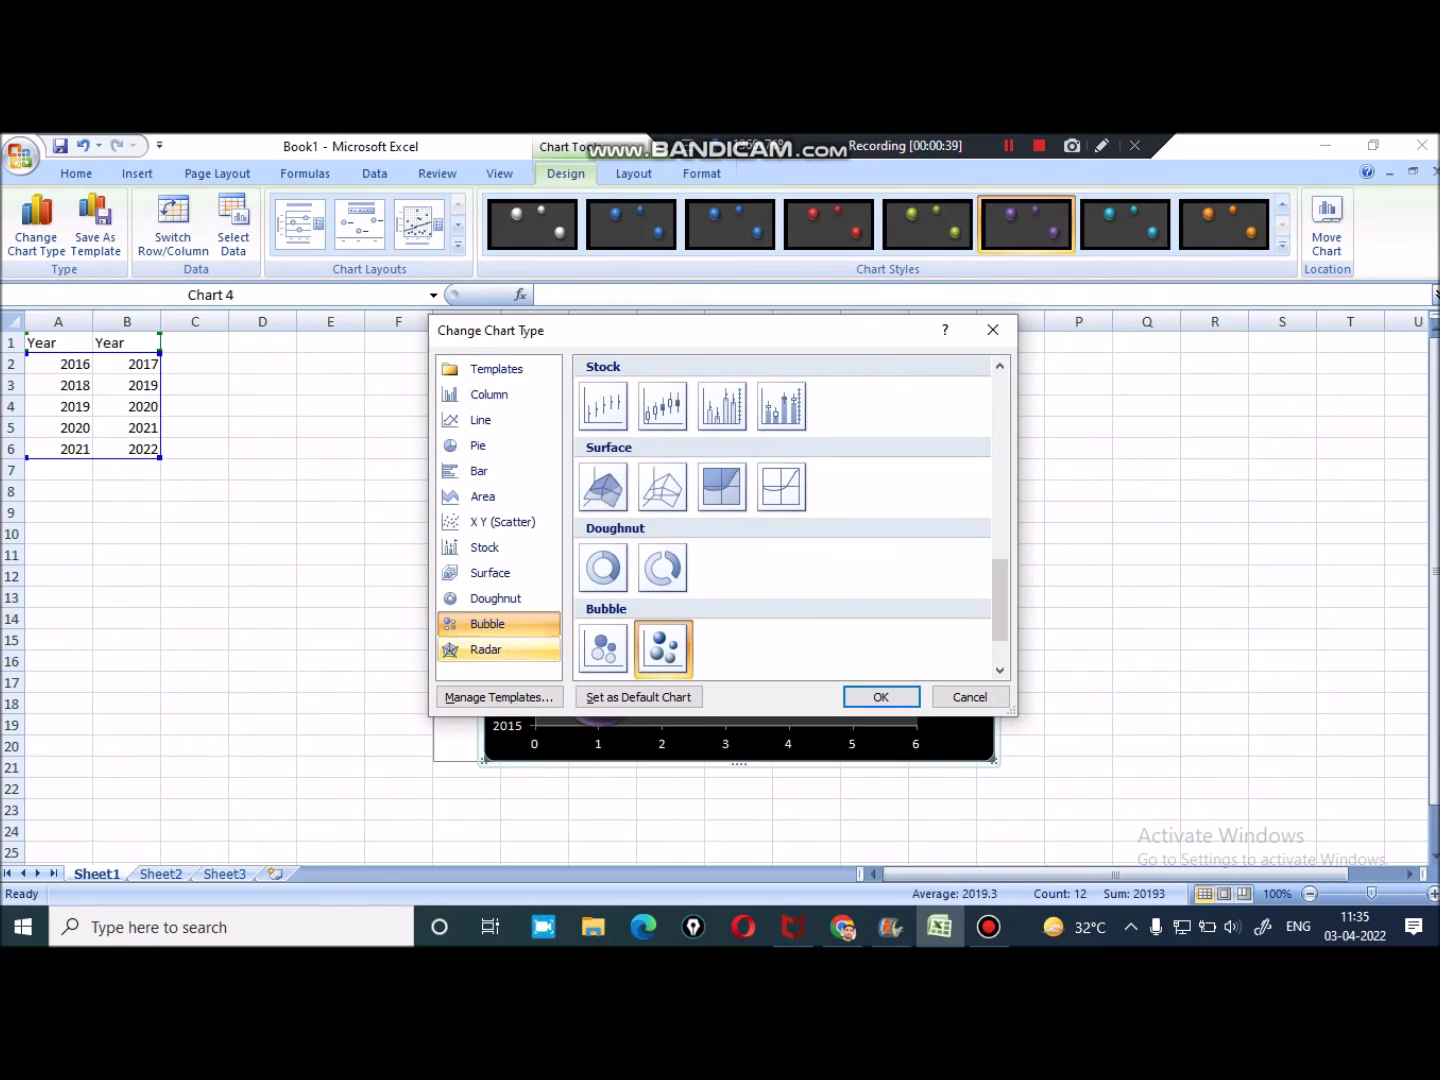
Turn the chart into a Radar chart in a light purple style on white
click(486, 649)
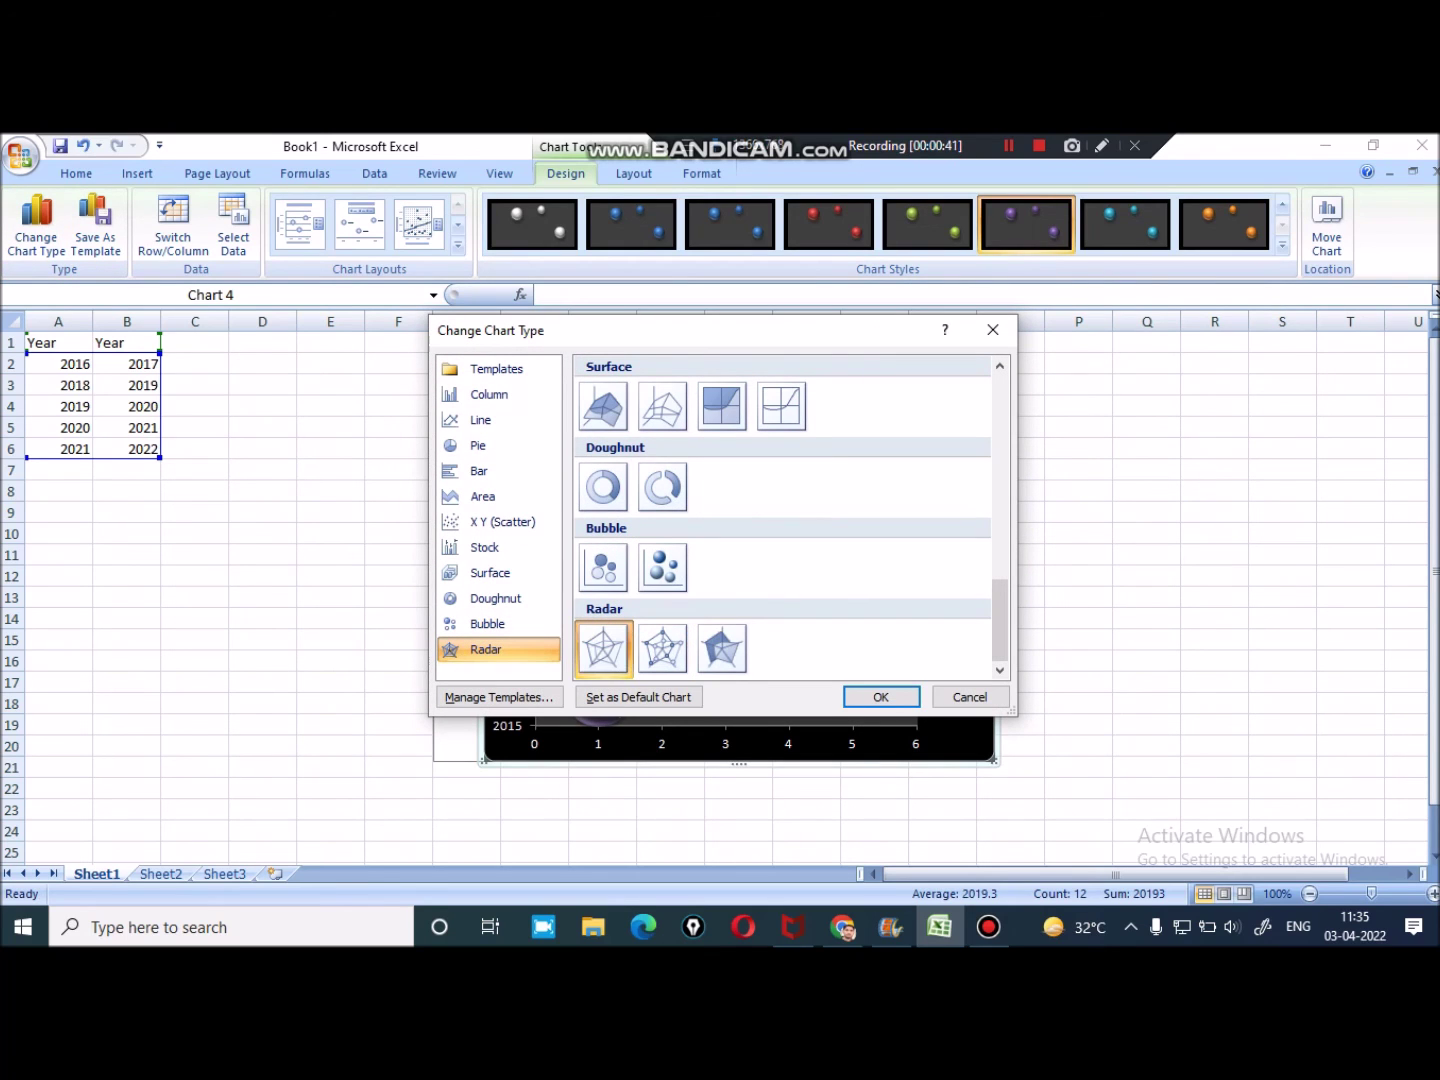
click(879, 698)
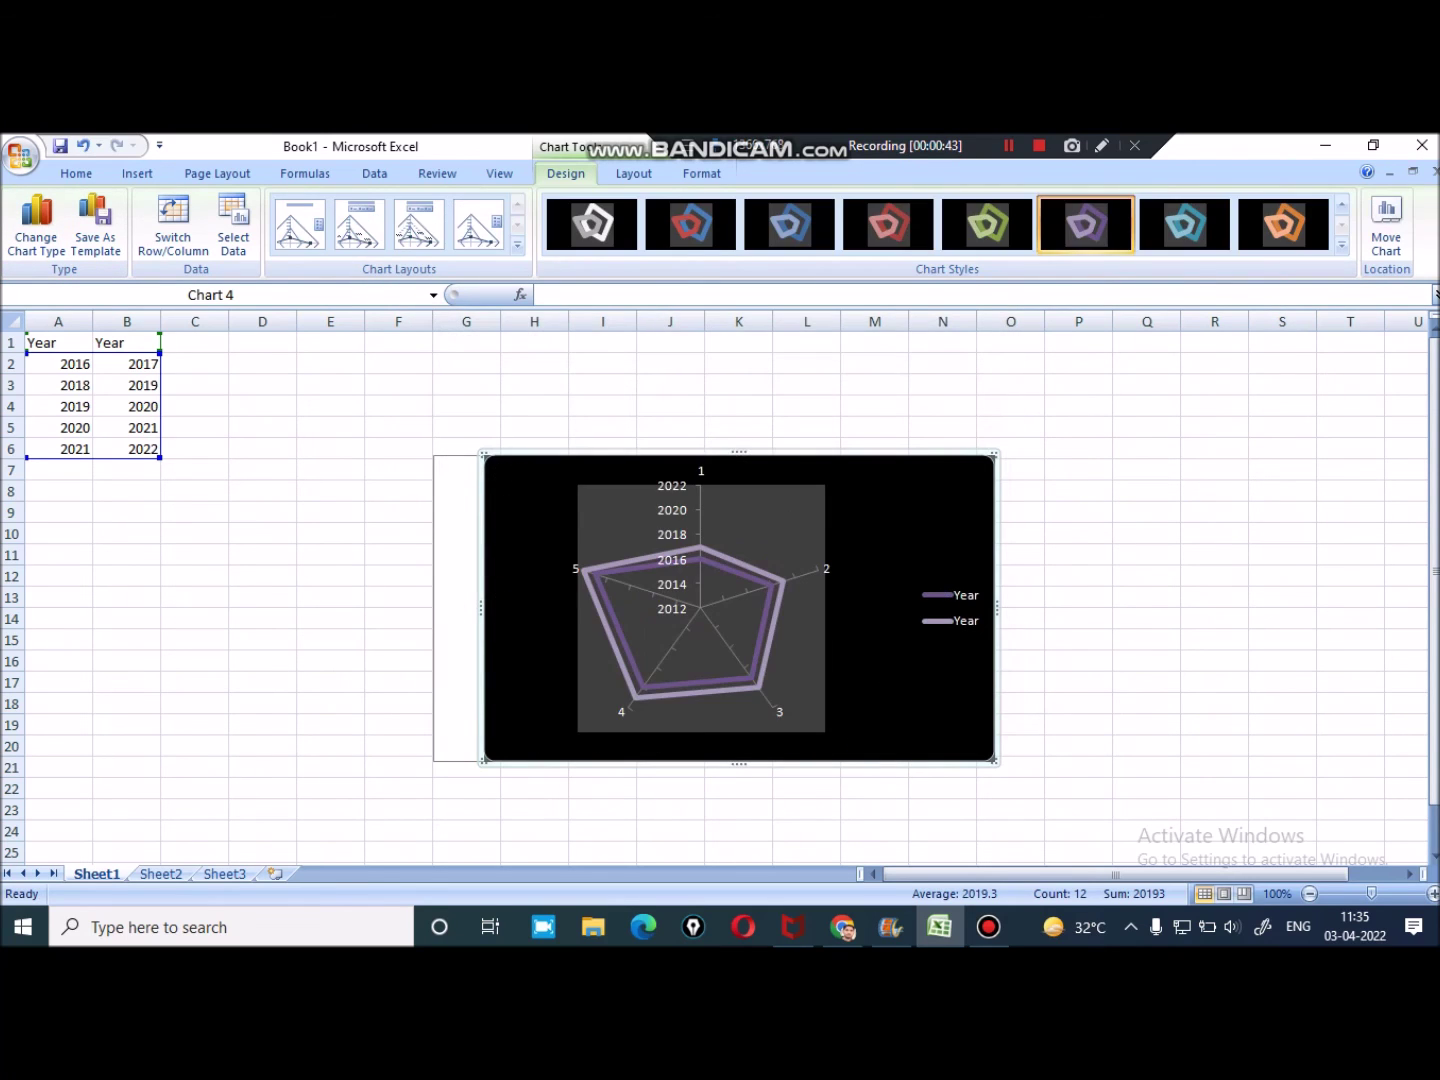
click(783, 582)
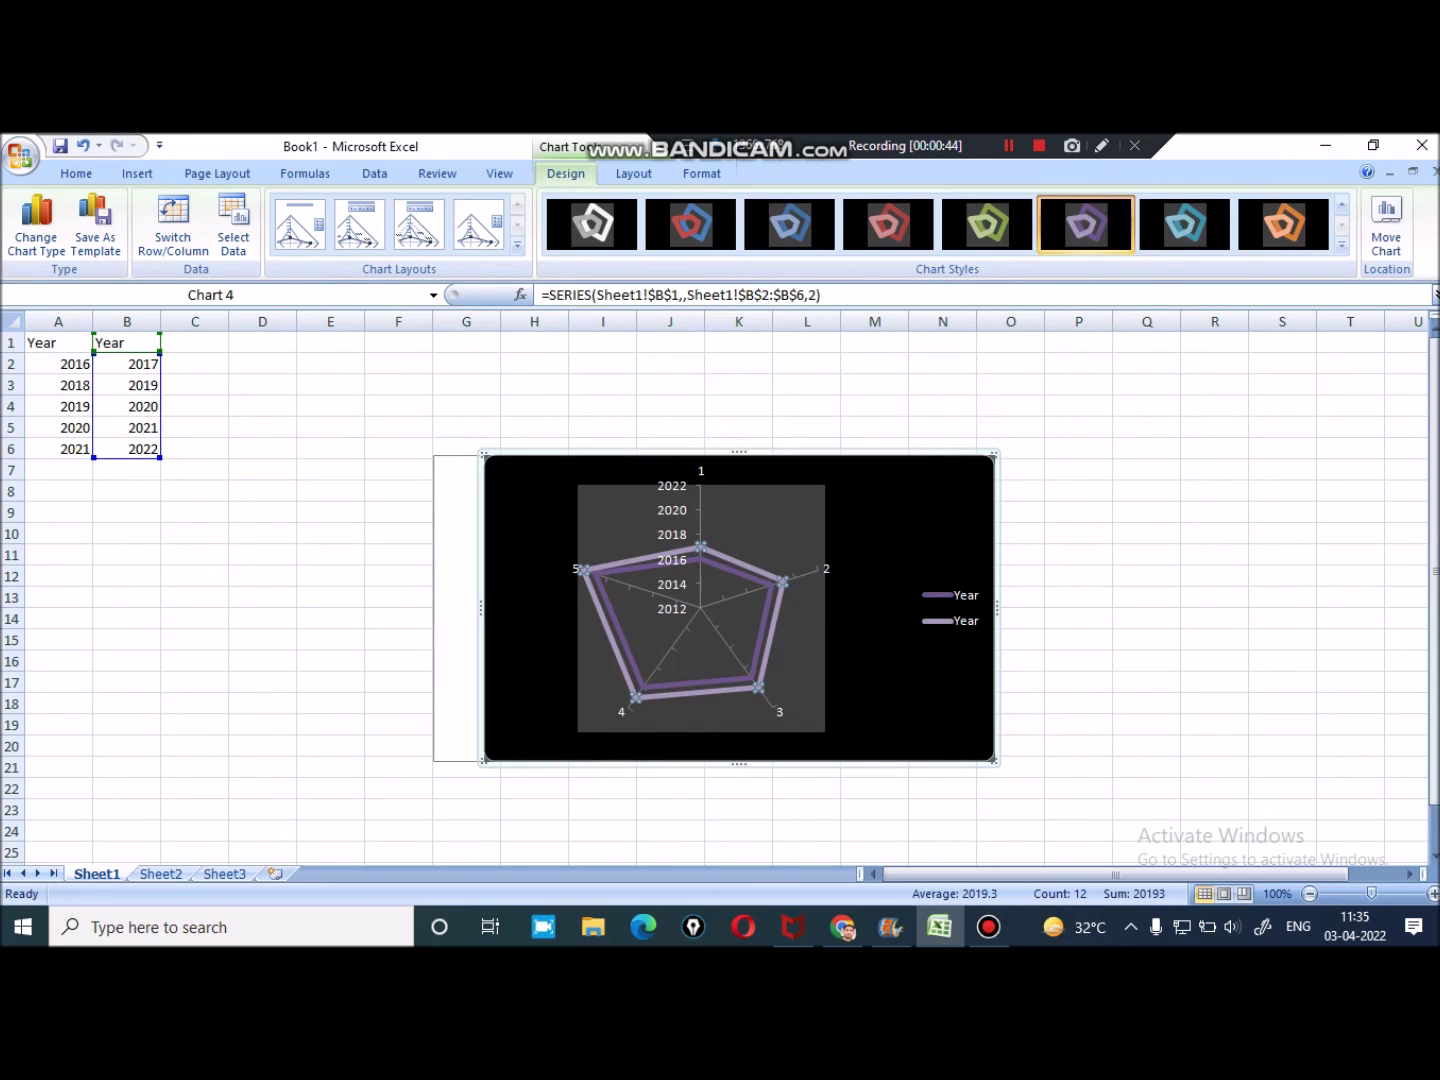
click(1342, 245)
click(1085, 445)
key(Escape)
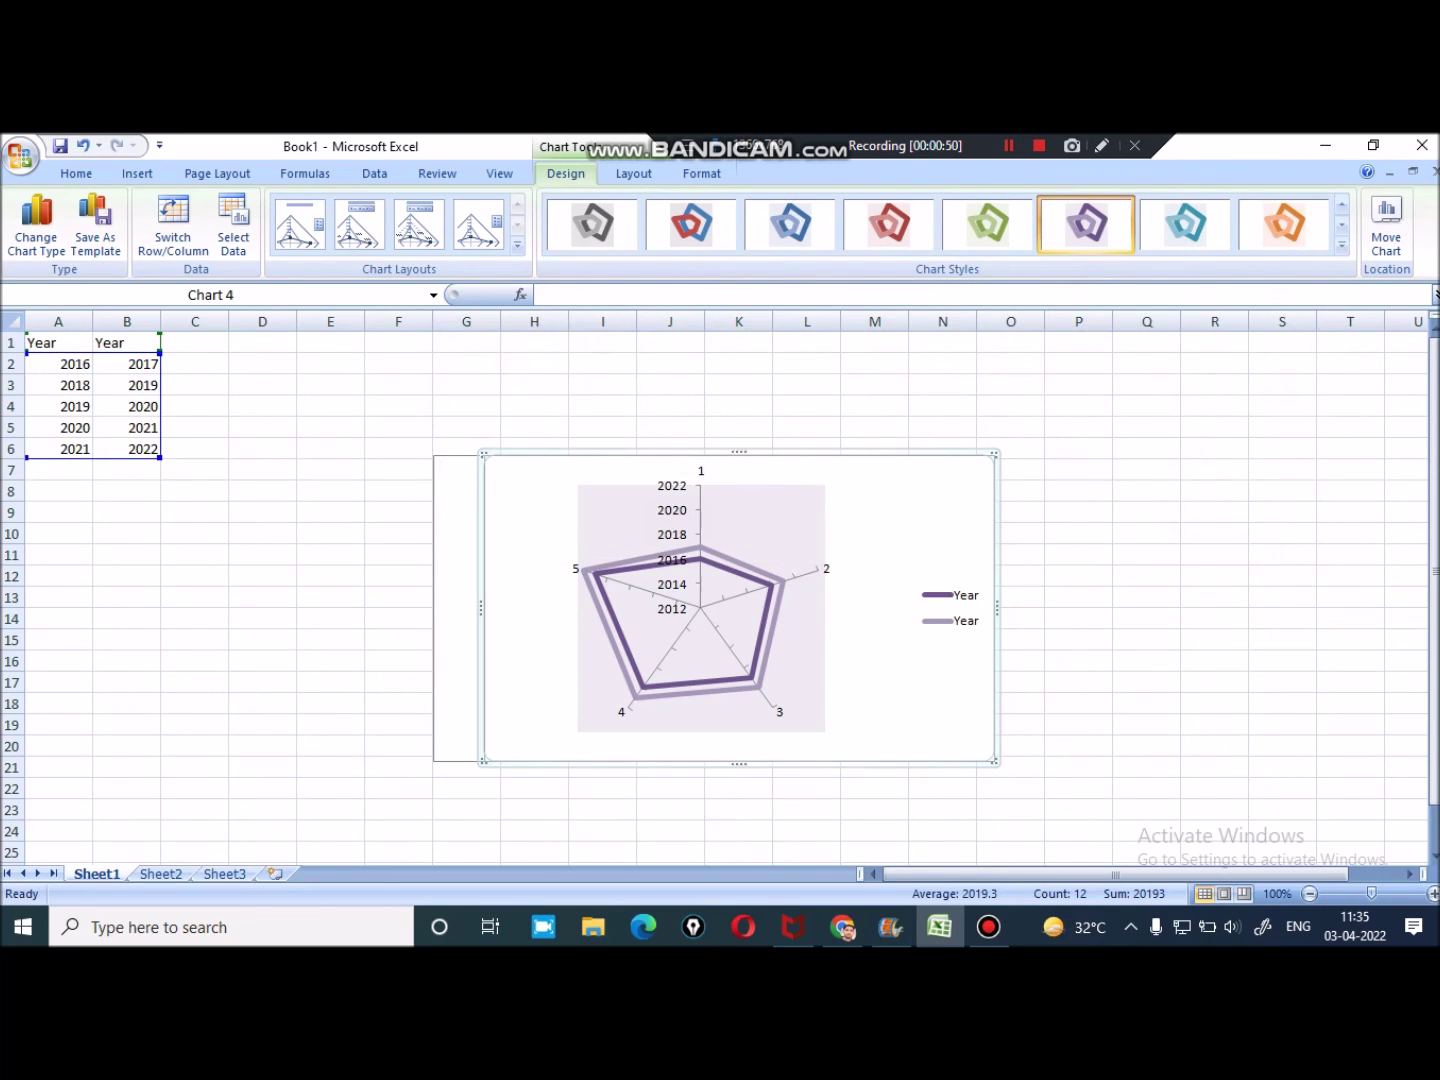
click(174, 215)
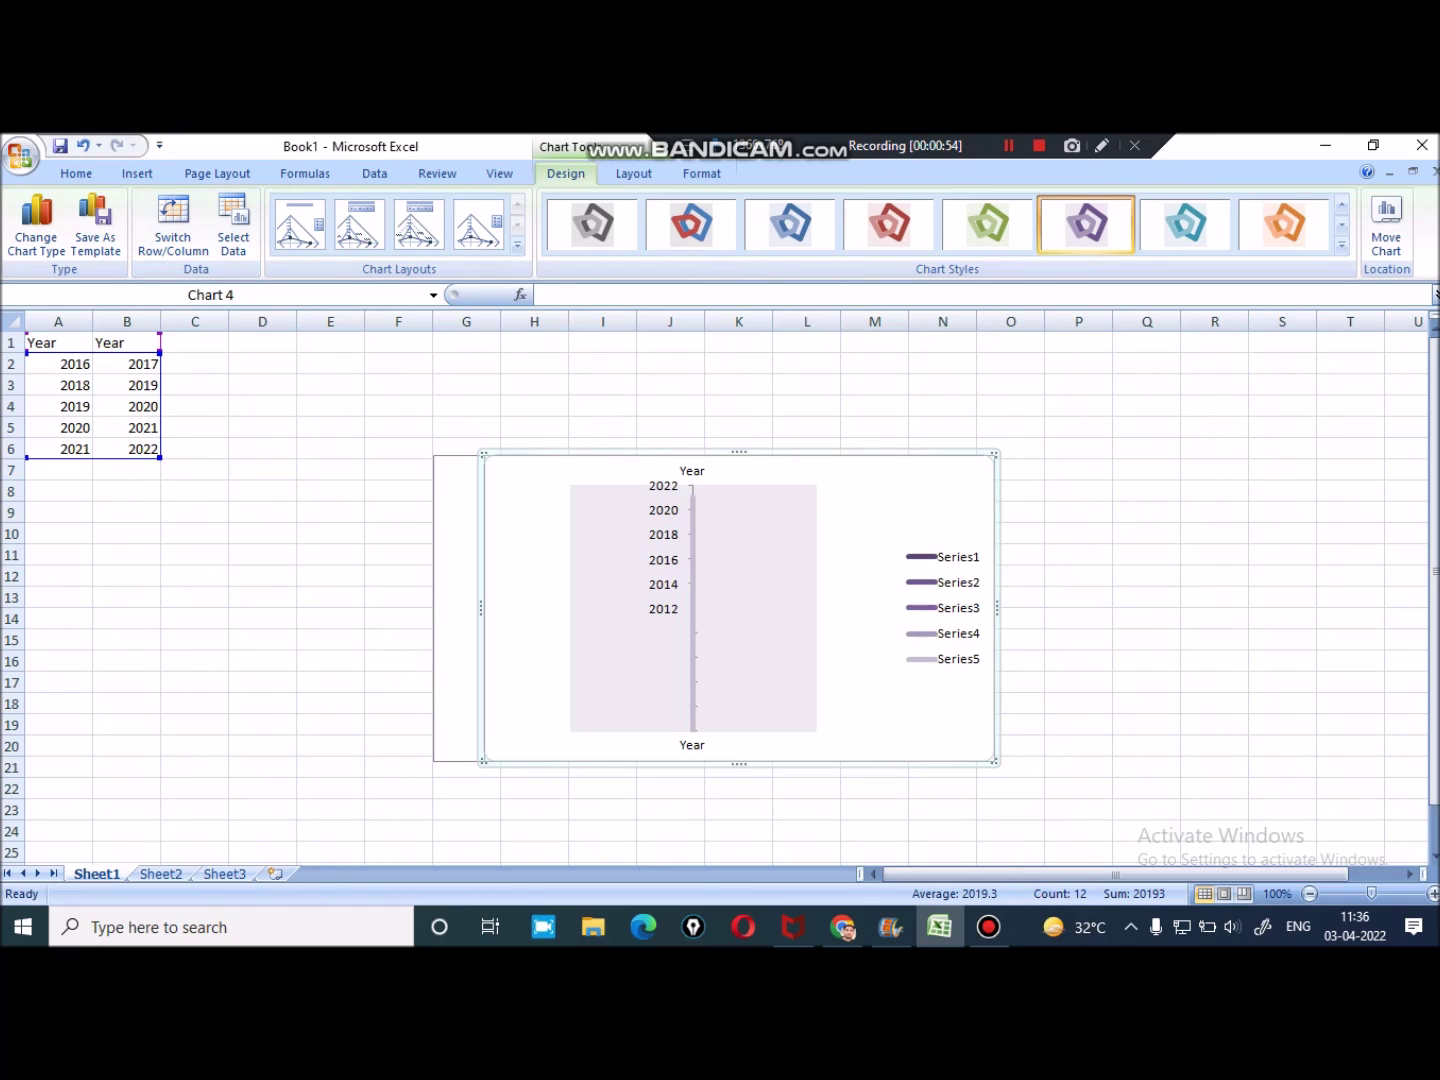
Check the Year axis labels in Select Data, then save the radar chart as template Chart1
click(233, 225)
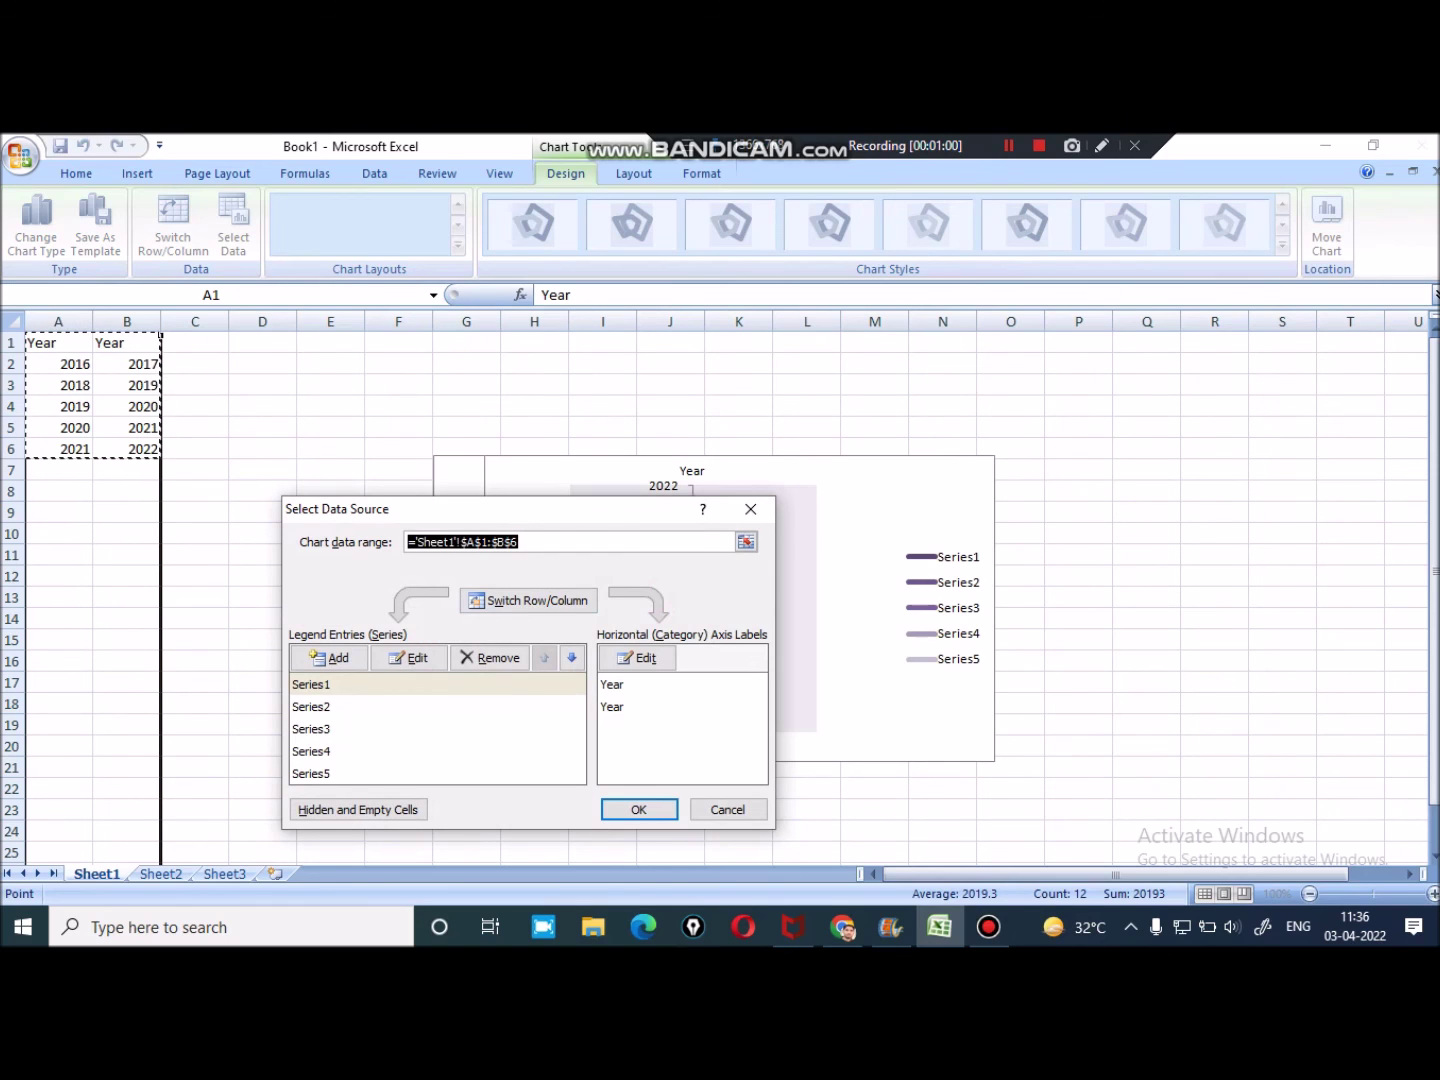
click(637, 657)
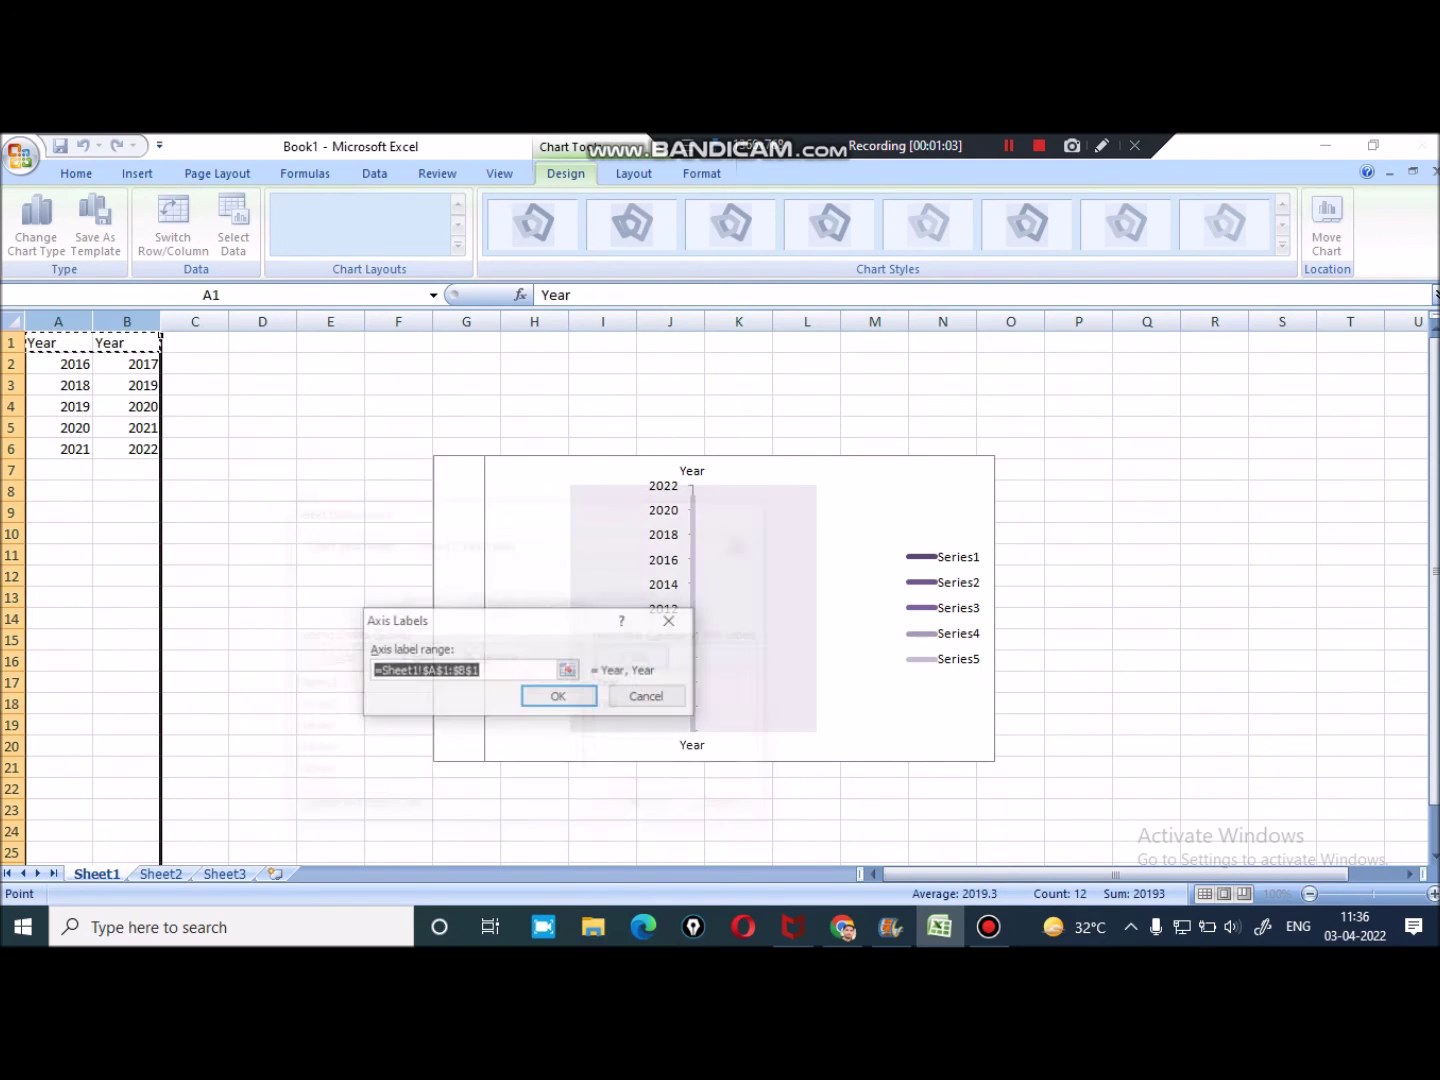
click(560, 698)
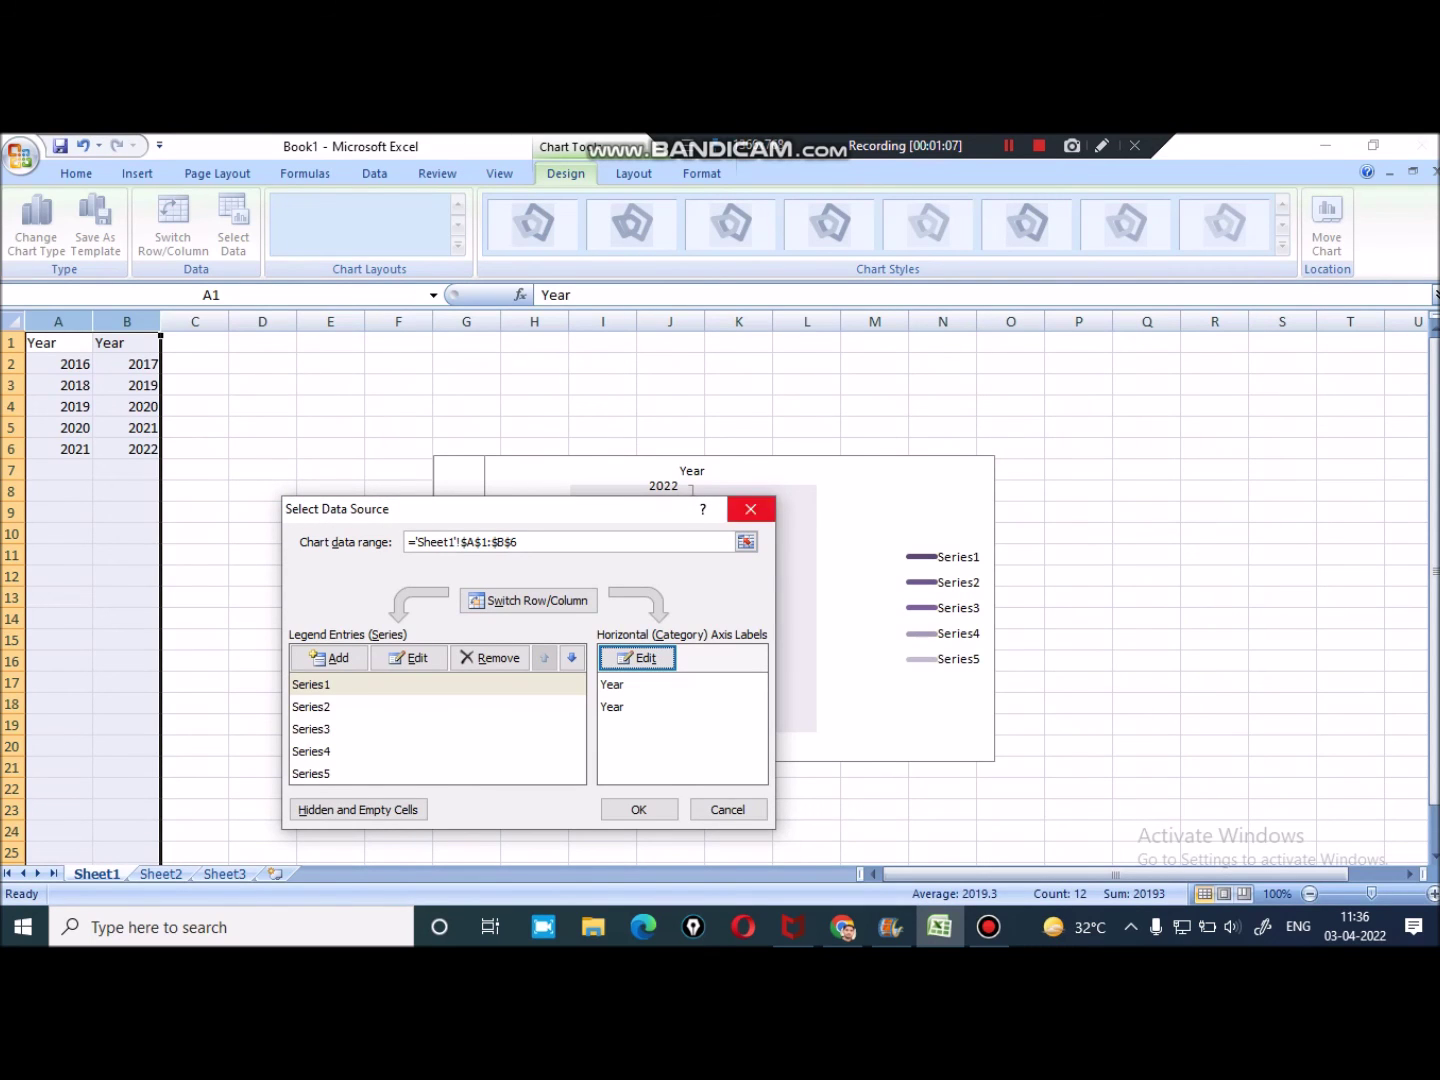
click(751, 509)
click(663, 550)
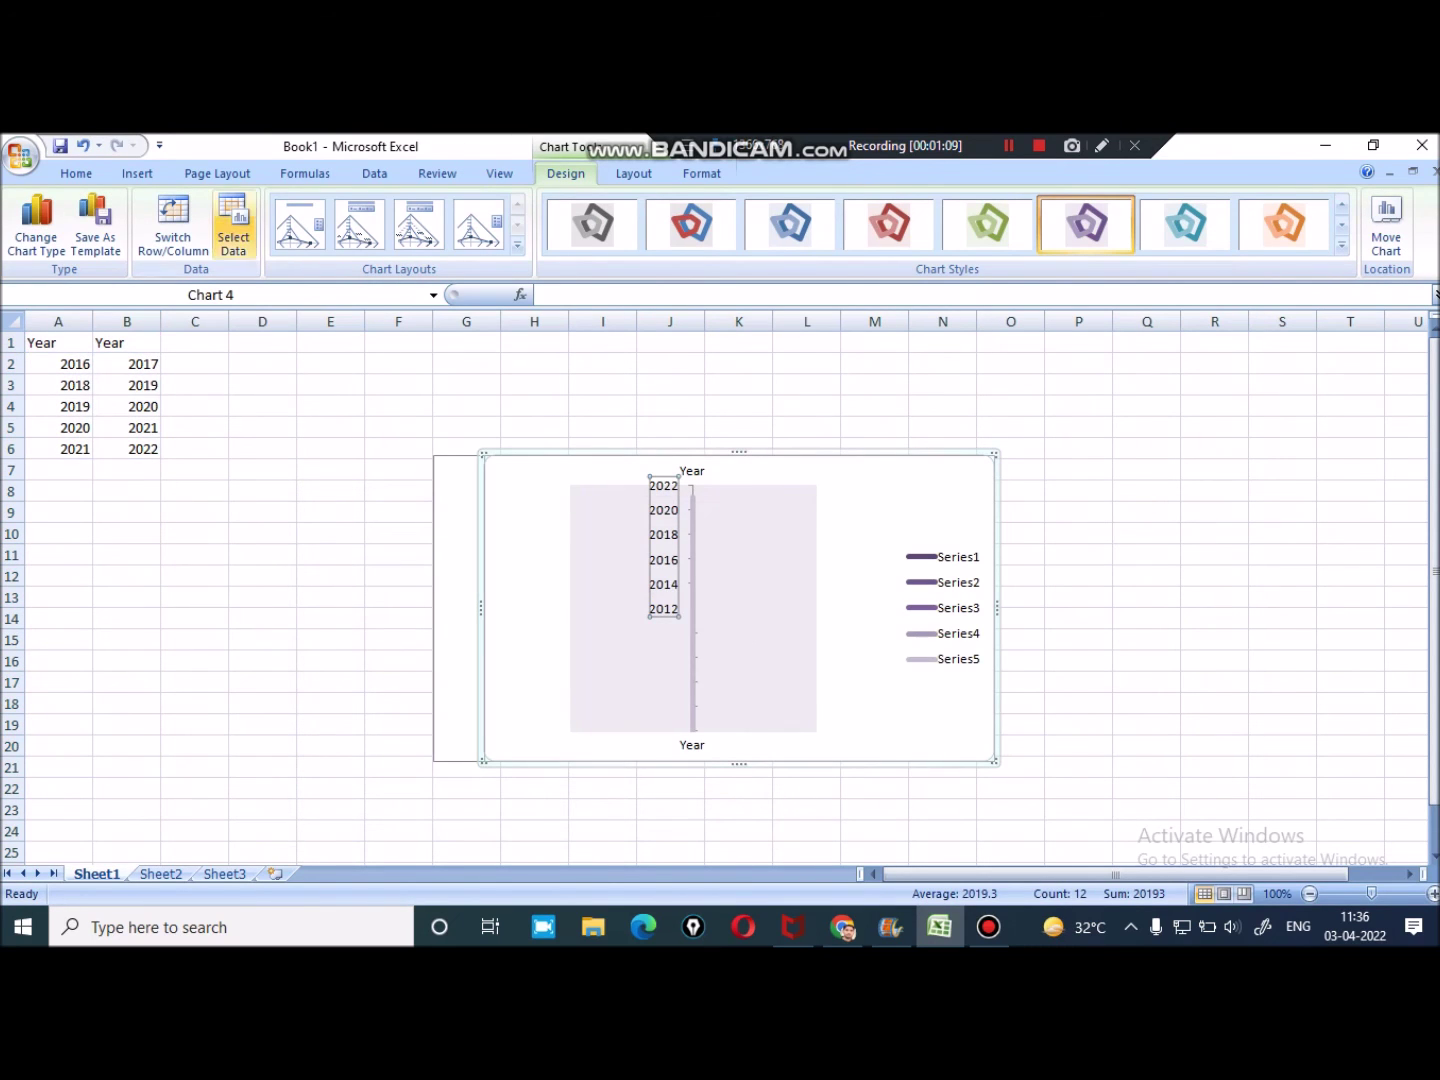
click(94, 225)
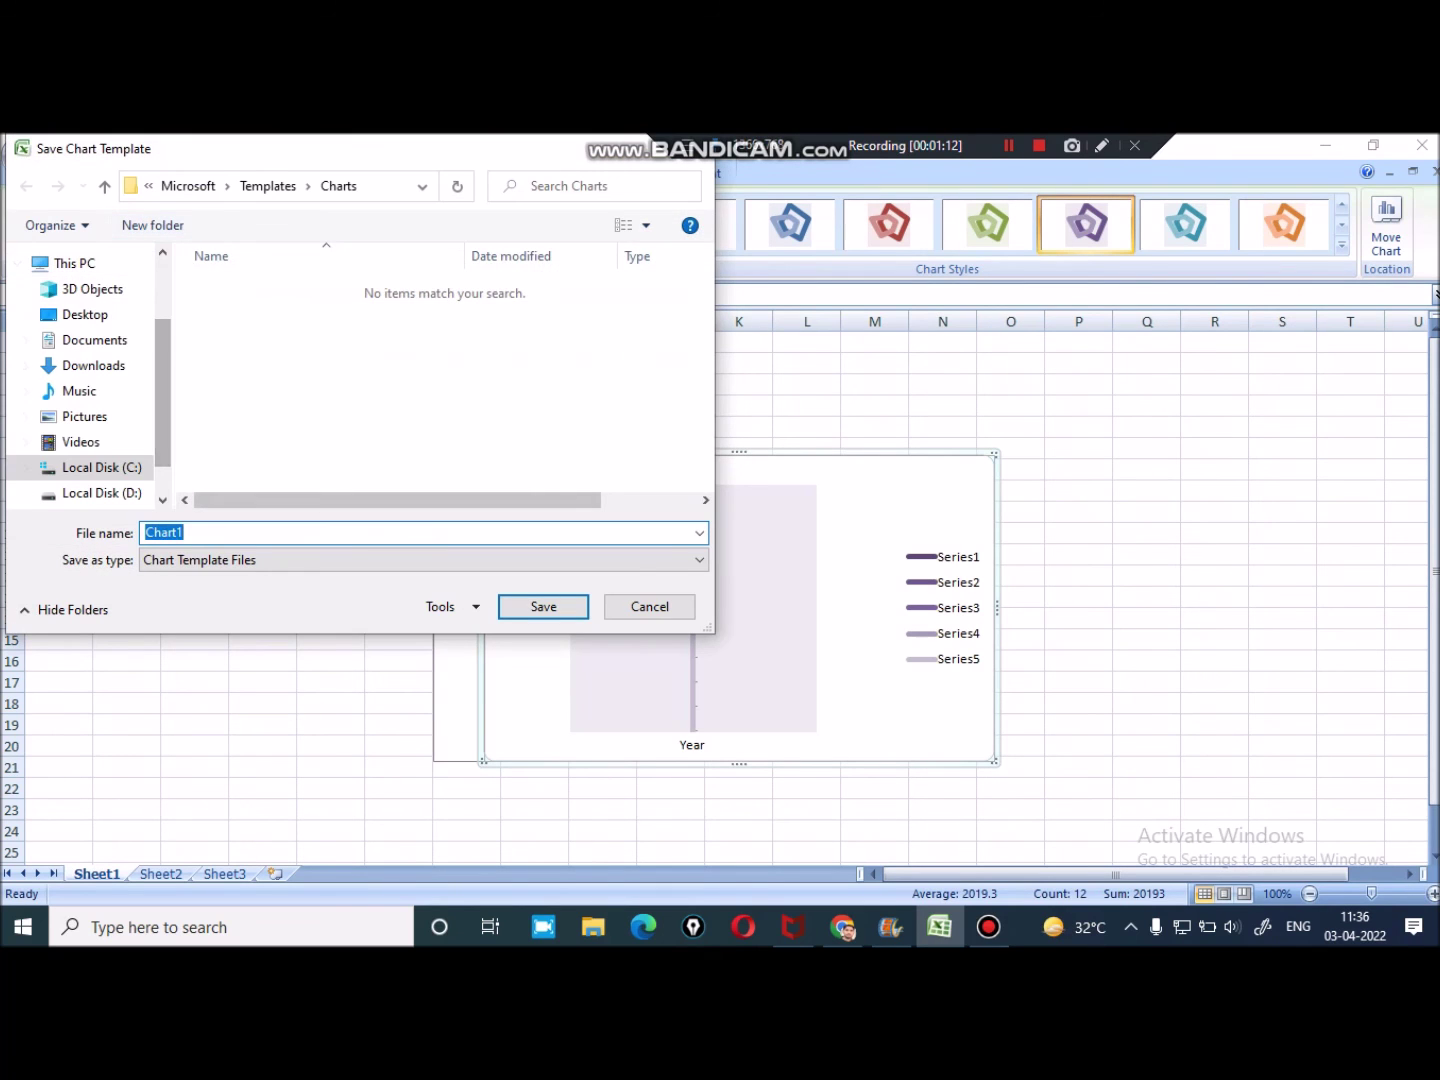
click(543, 607)
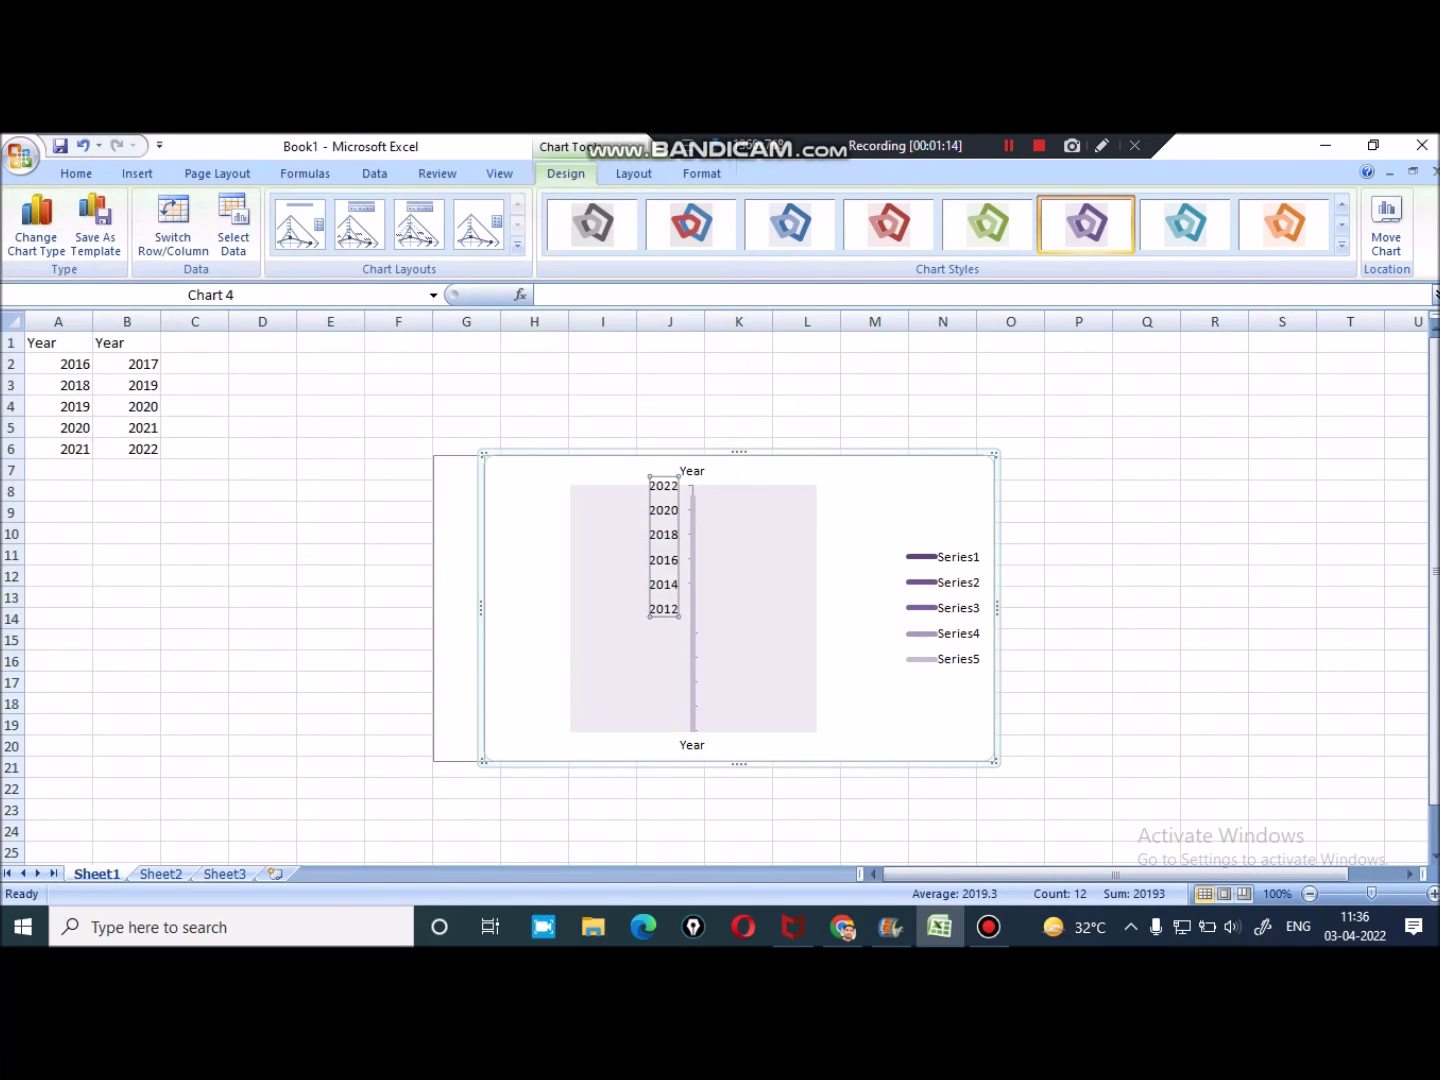